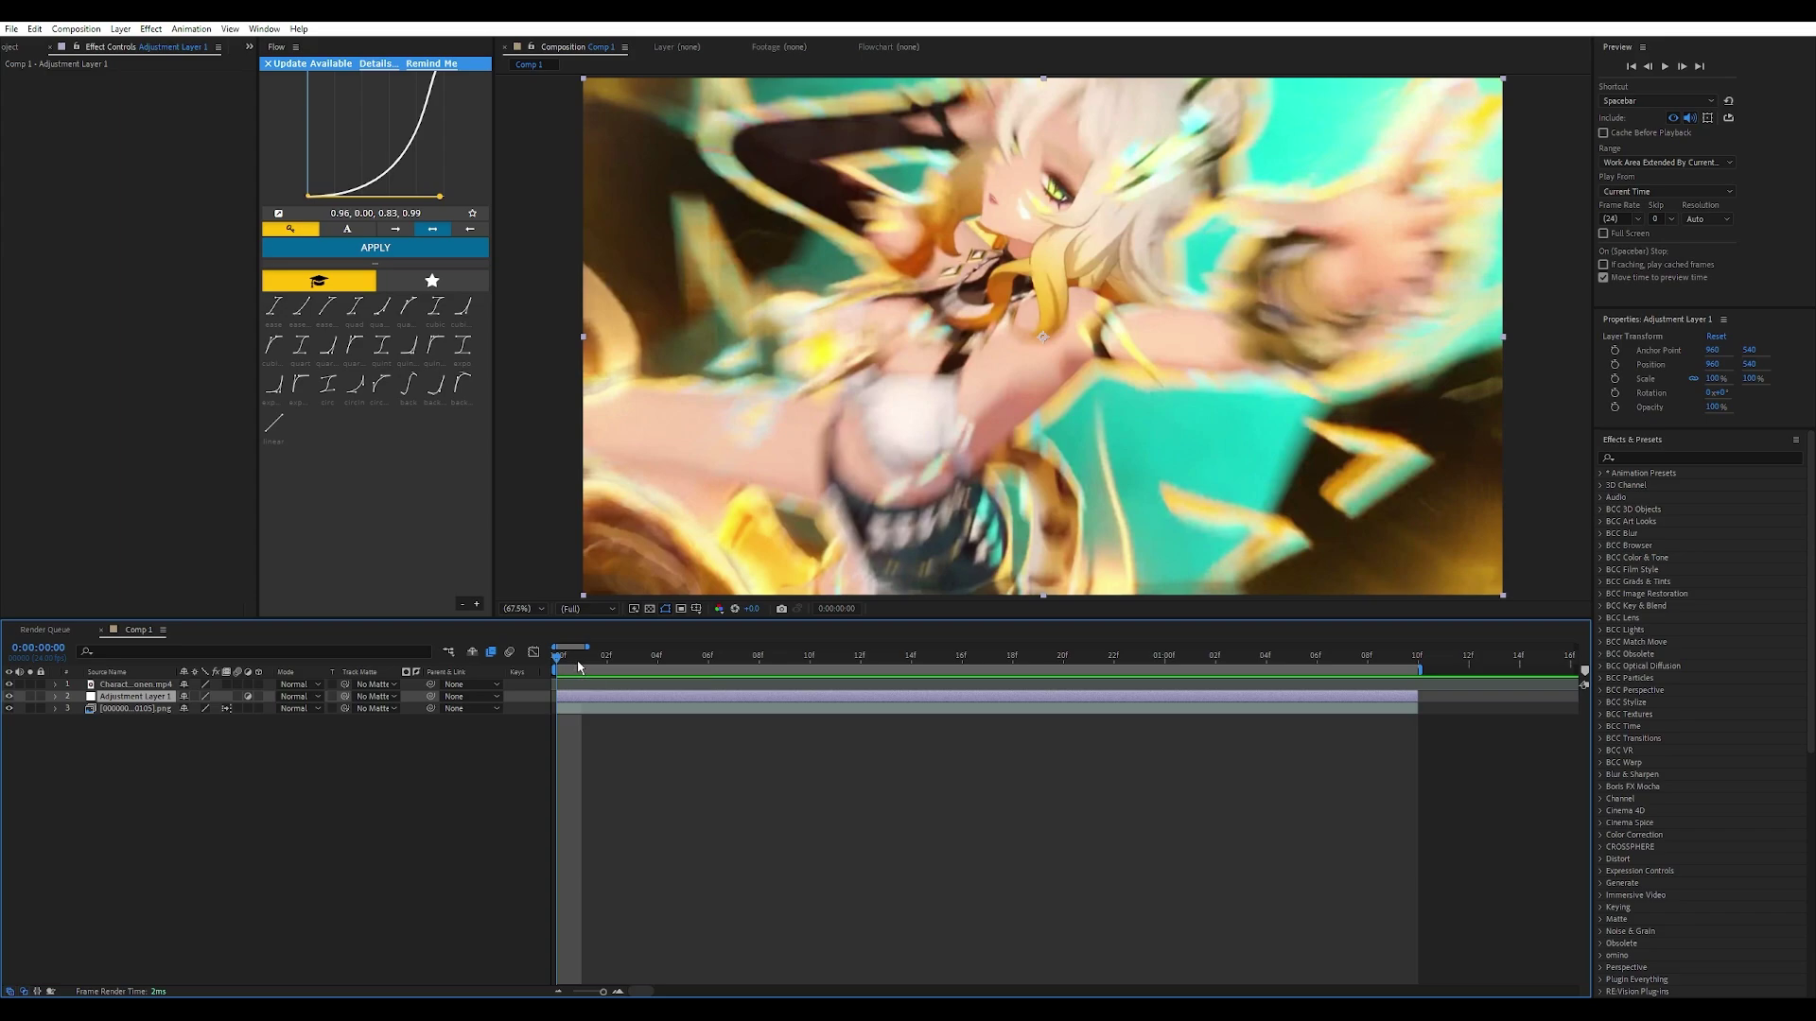
# Step: Scrub and play through the clip to review its frames
pyautogui.moveTo(587, 666)
pyautogui.mouseDown()
pyautogui.moveTo(743, 658)
pyautogui.moveTo(557, 662)
pyautogui.mouseUp()
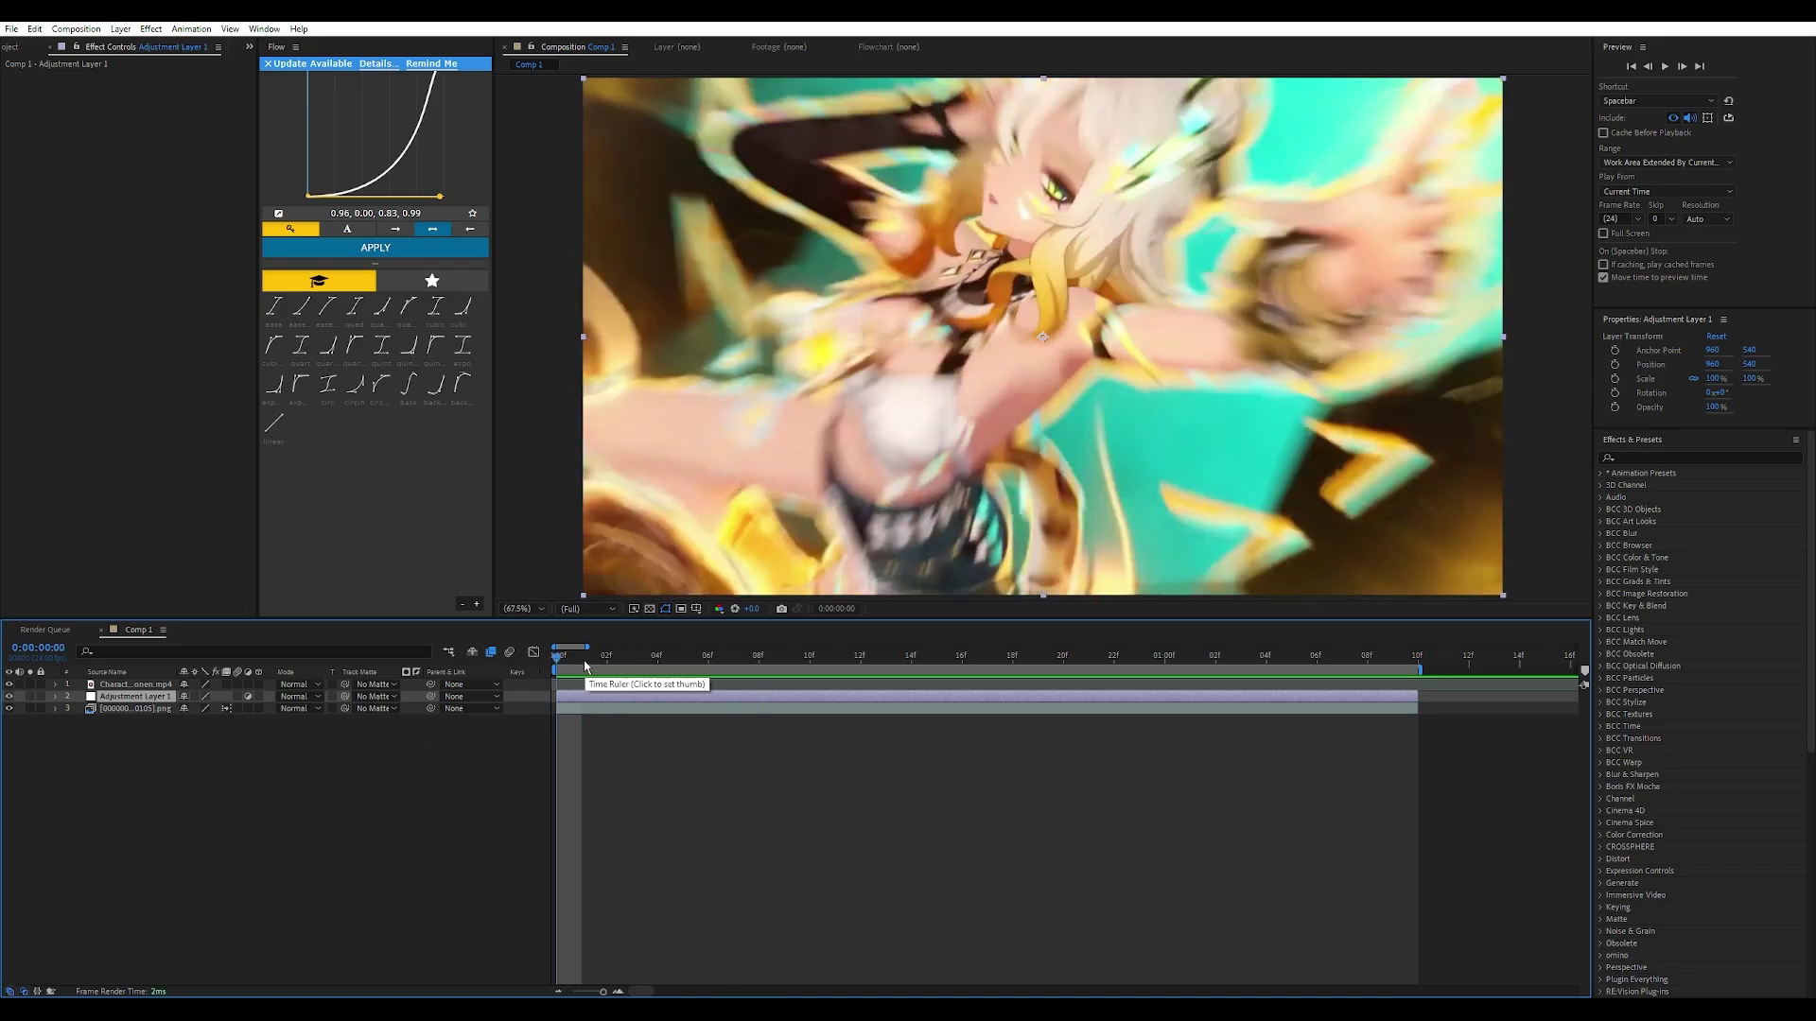
pyautogui.moveTo(580, 666); pyautogui.dragTo(811, 652)
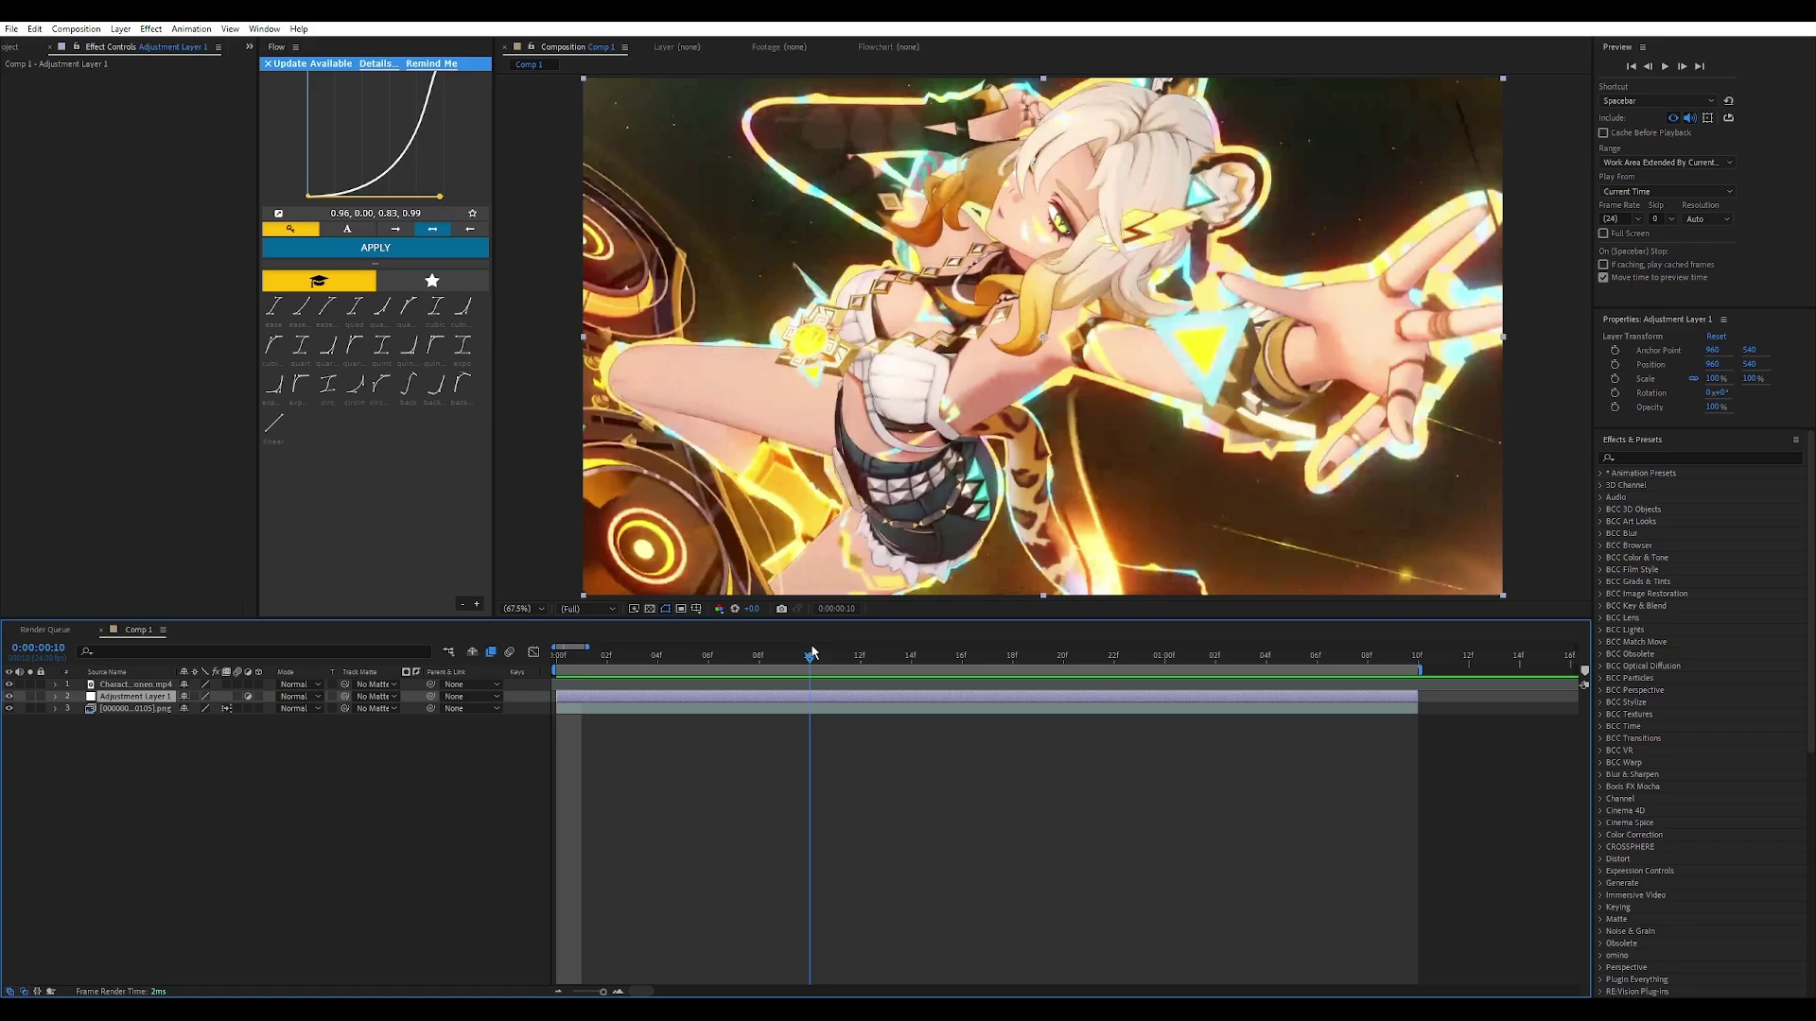
pyautogui.moveTo(807, 657); pyautogui.dragTo(553, 669)
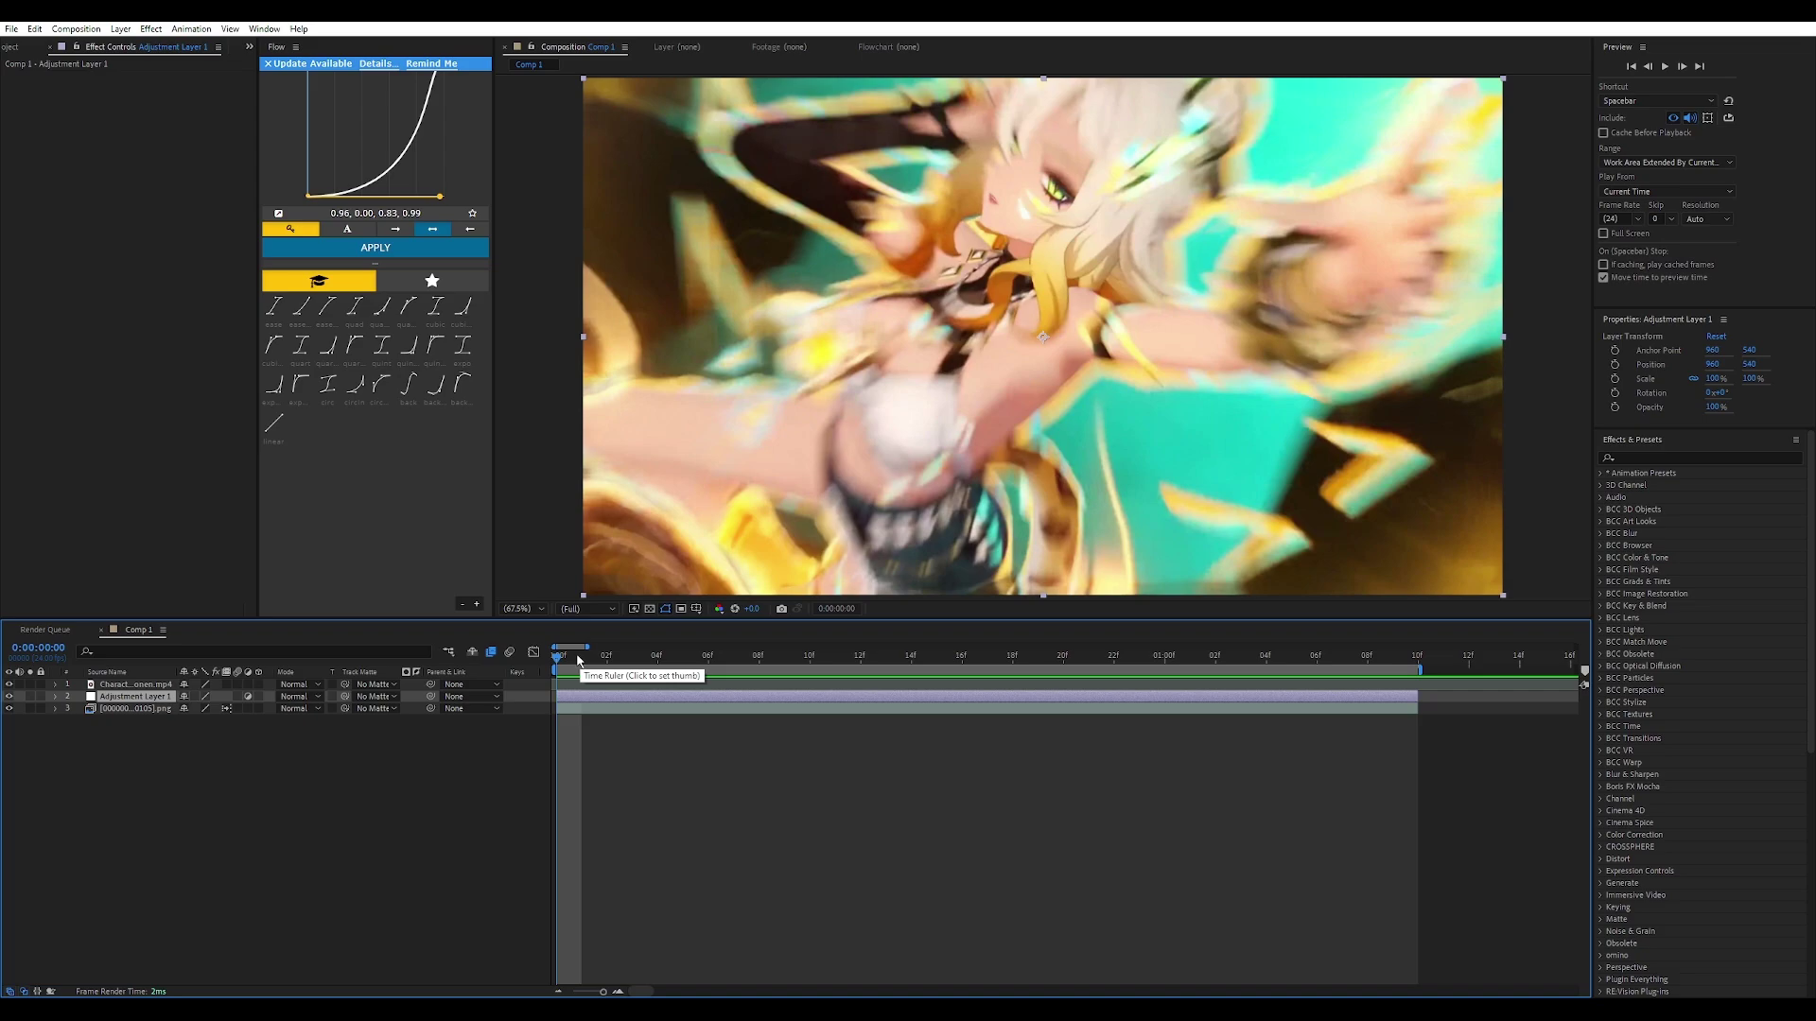
pyautogui.click(579, 659)
pyautogui.moveTo(594, 659)
pyautogui.mouseDown()
pyautogui.moveTo(855, 658)
pyautogui.moveTo(558, 662)
pyautogui.mouseUp()
pyautogui.press('space')
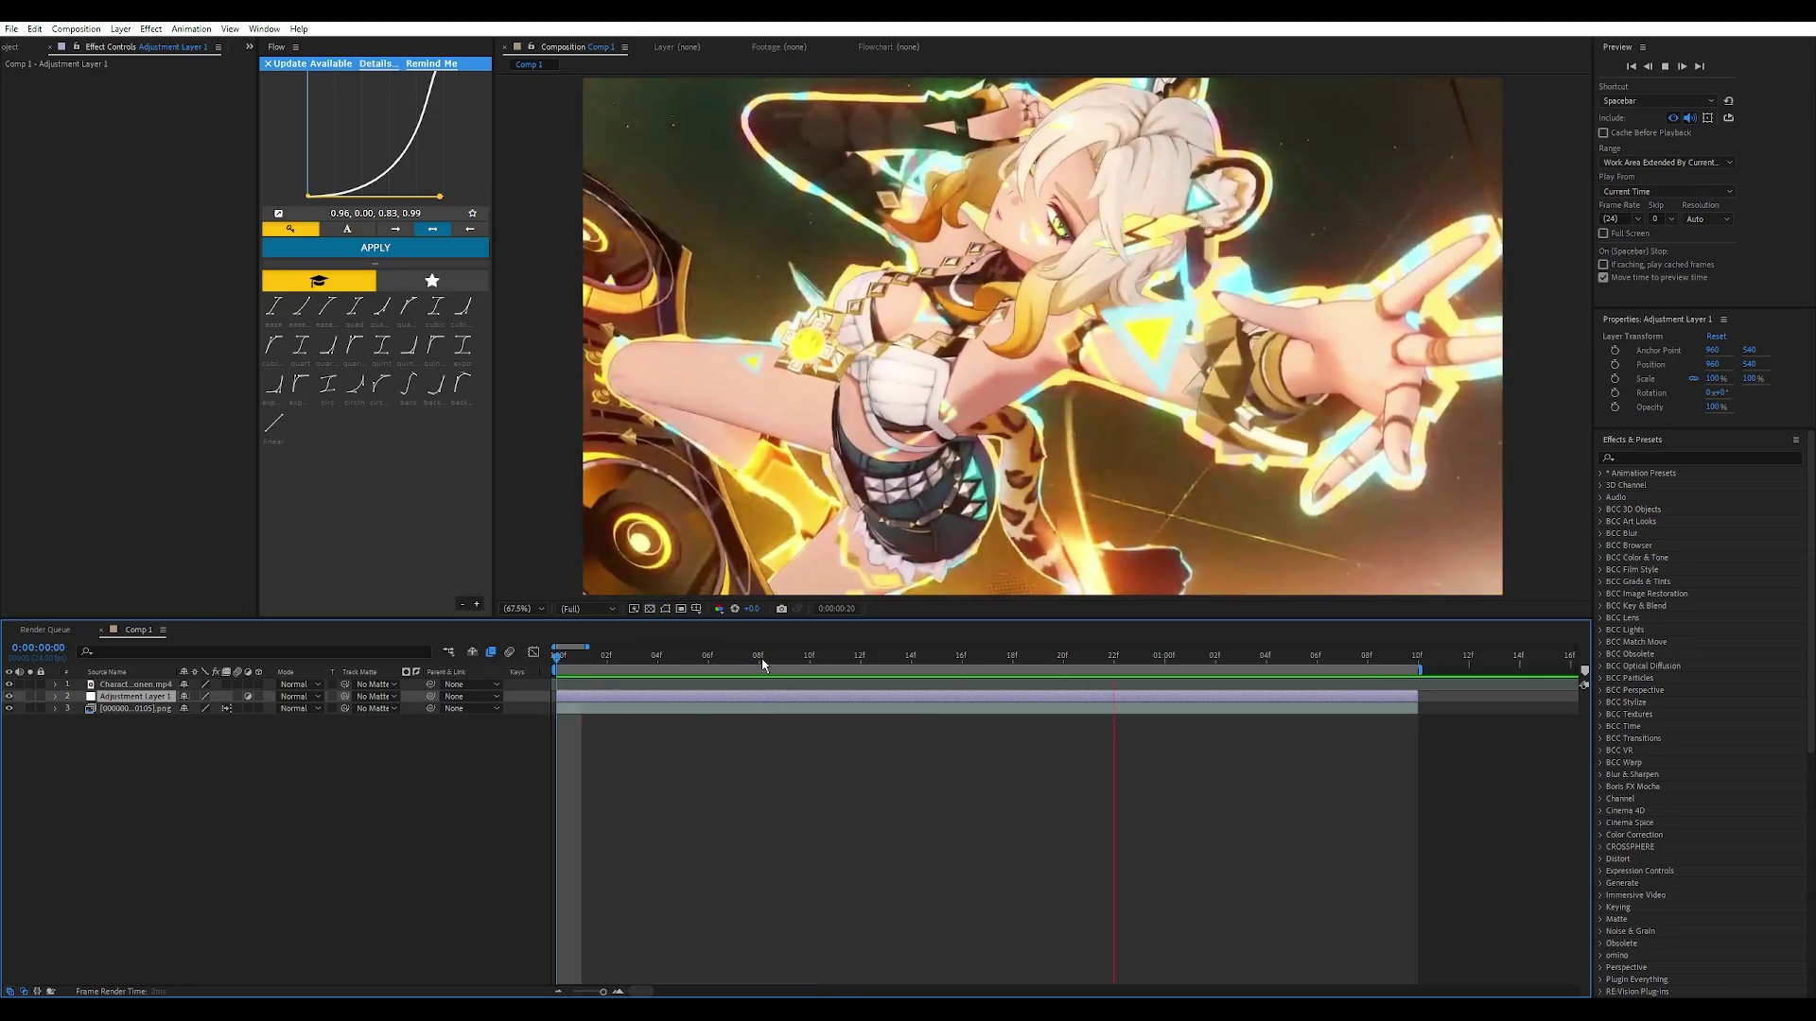
pyautogui.click(760, 661)
pyautogui.moveTo(760, 662); pyautogui.dragTo(825, 700)
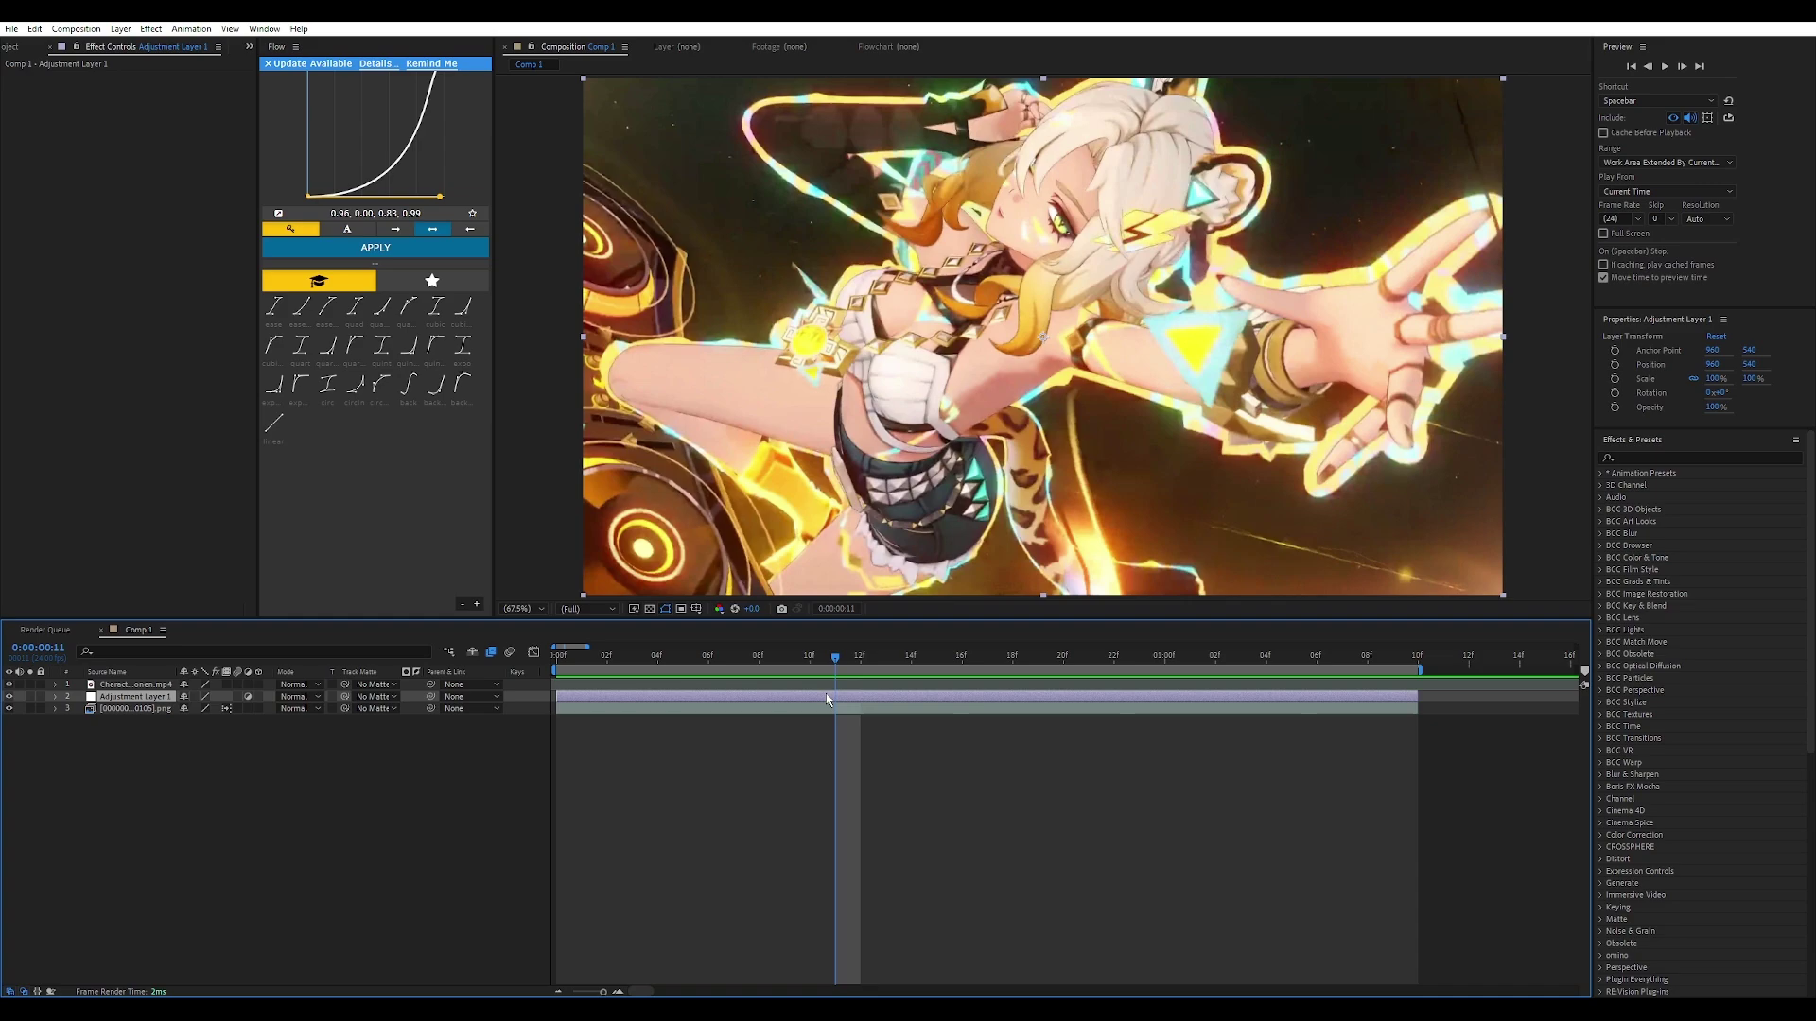
# Step: Apply Find Edges to Adjustment Layer 1 with Invert on, then check nearby frames
pyautogui.hotkey('ctrl', 'space')
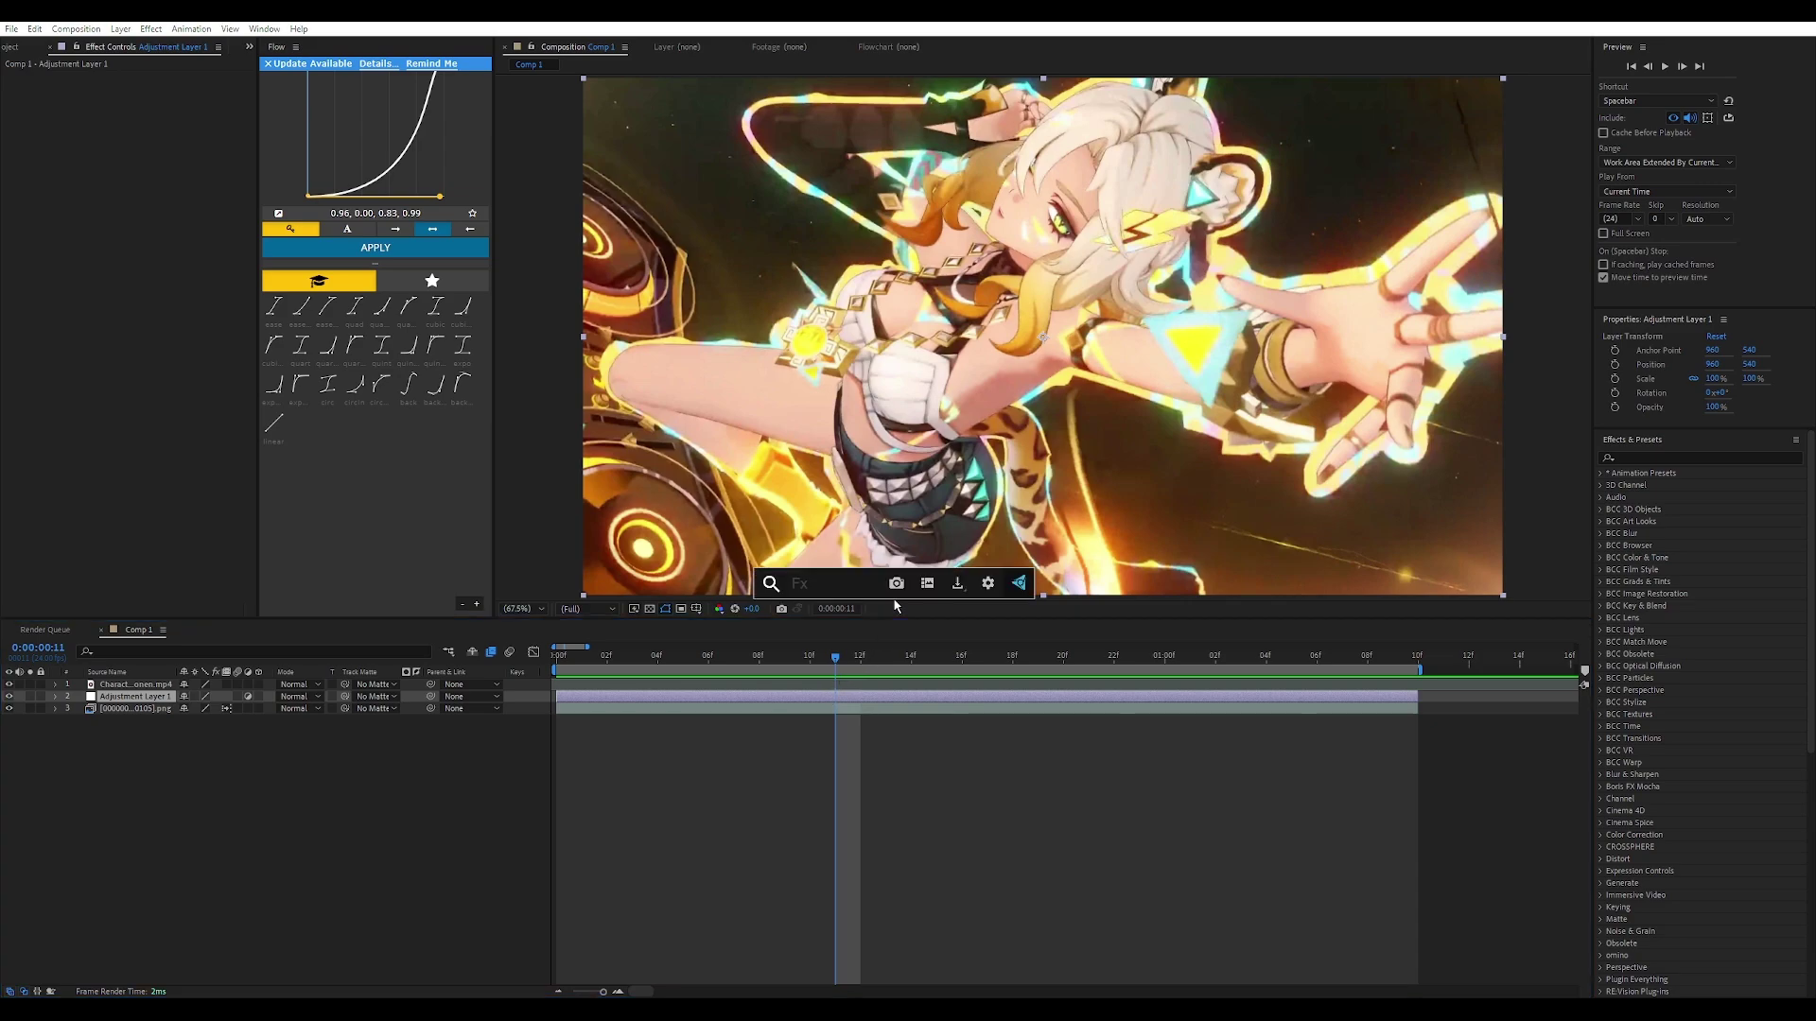
pyautogui.write('find edges')
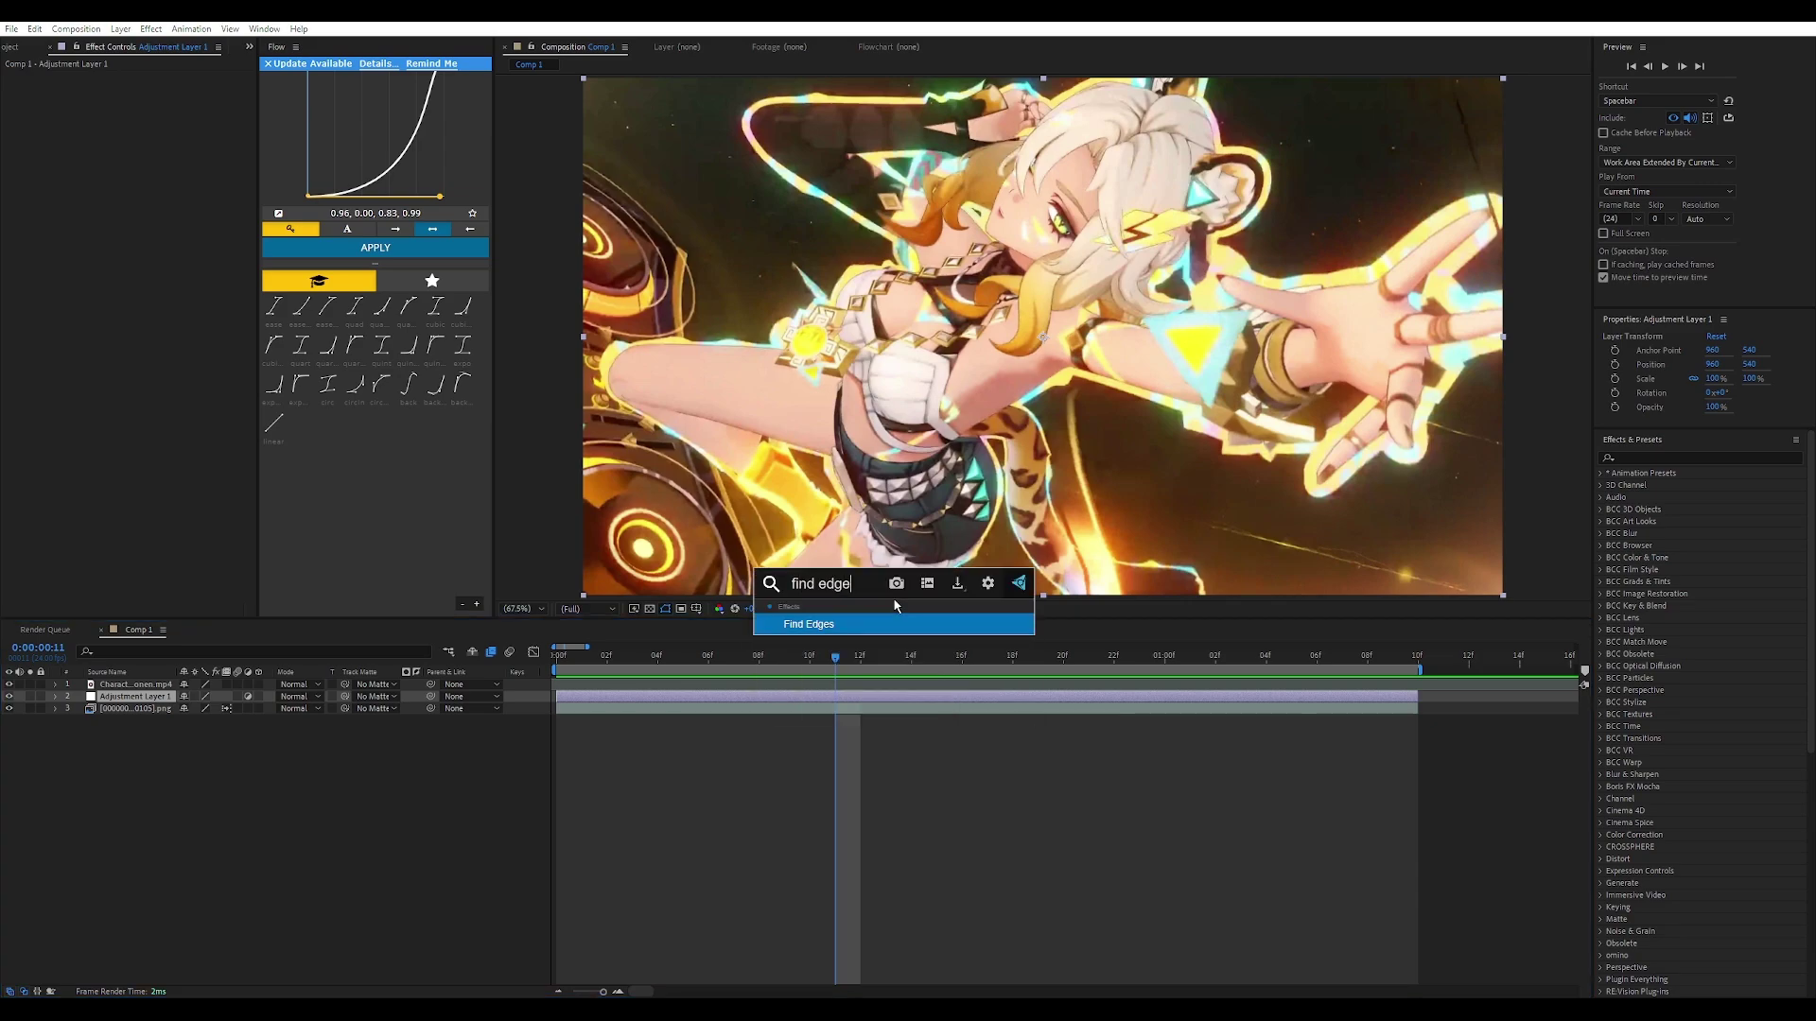
pyautogui.press('Return')
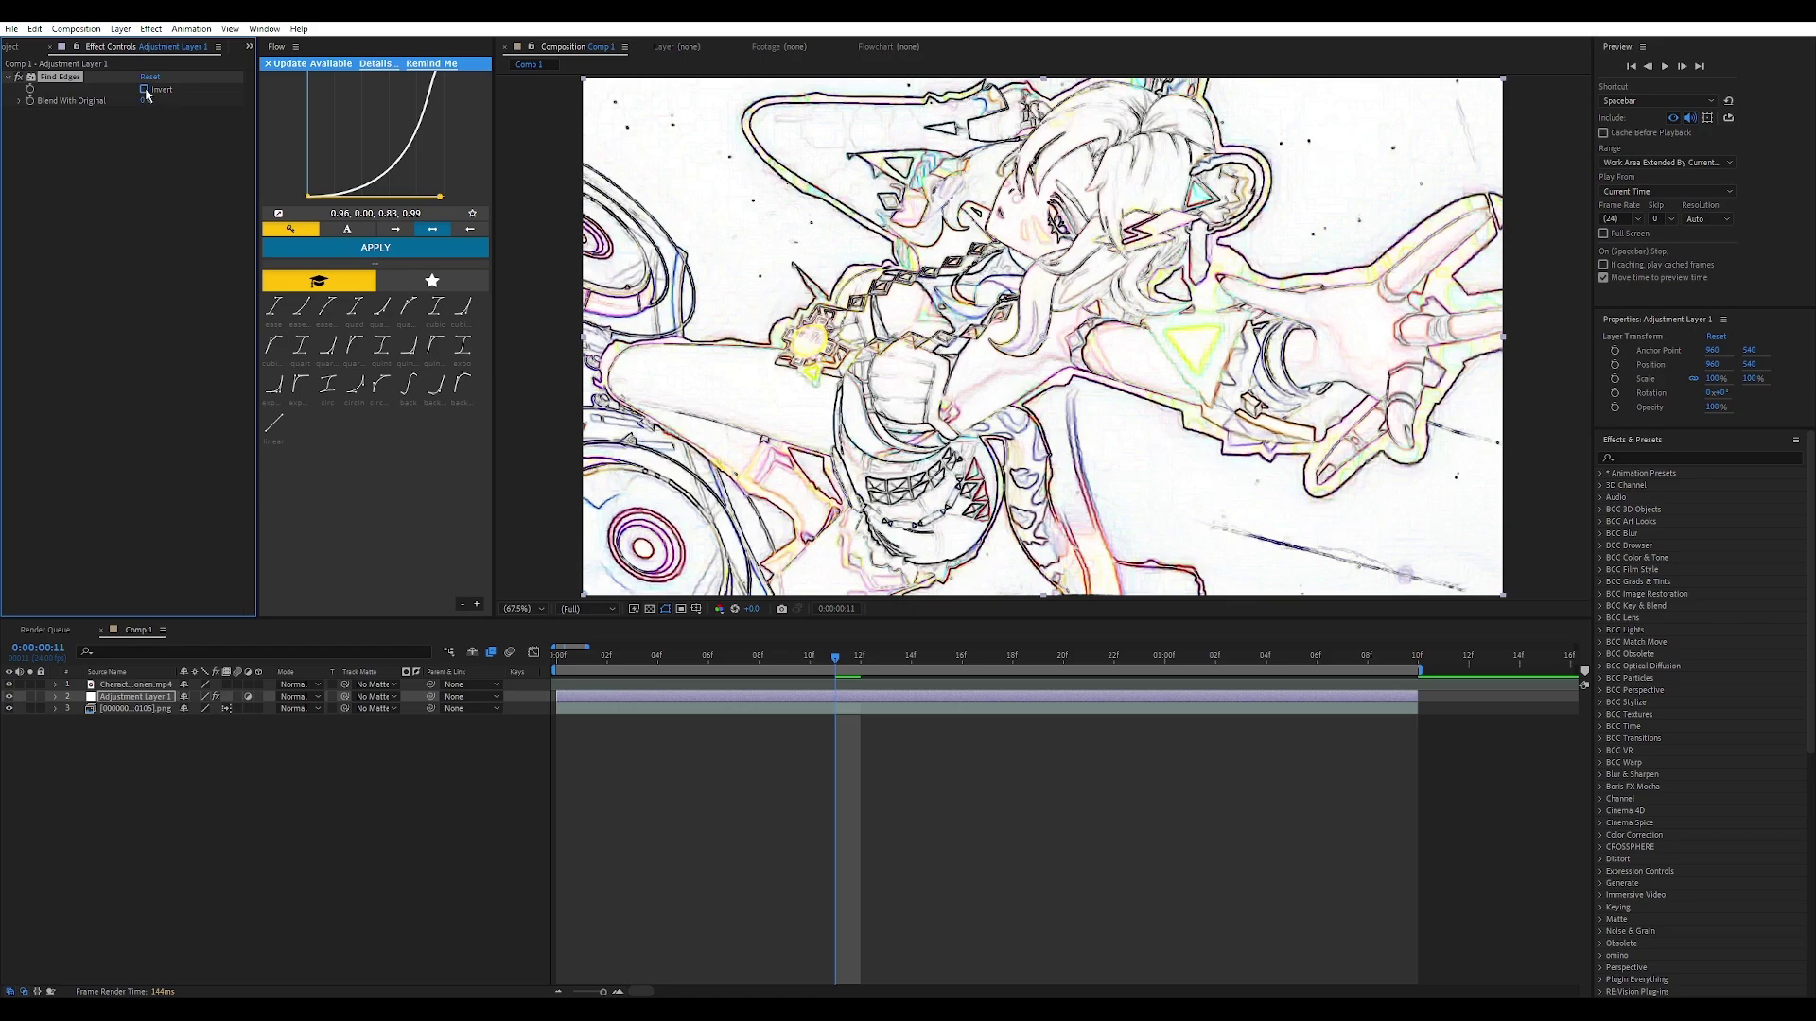
pyautogui.click(145, 90)
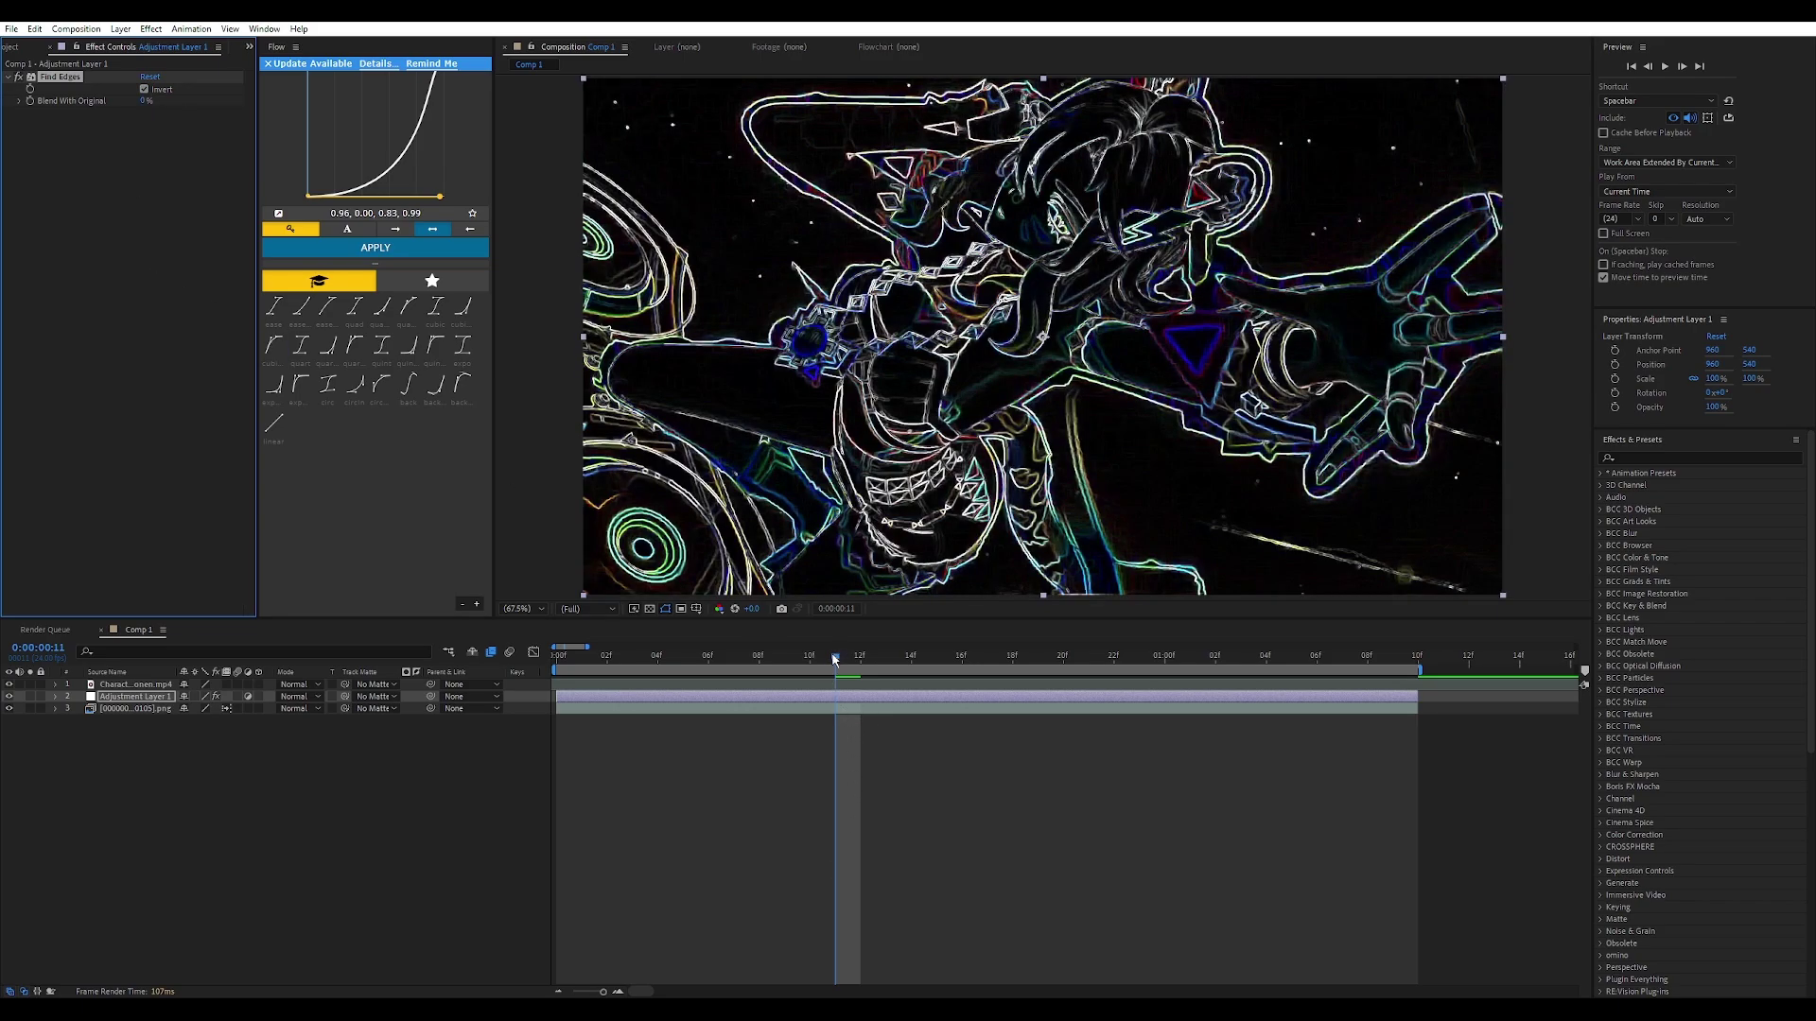
pyautogui.moveTo(829, 662); pyautogui.dragTo(911, 631)
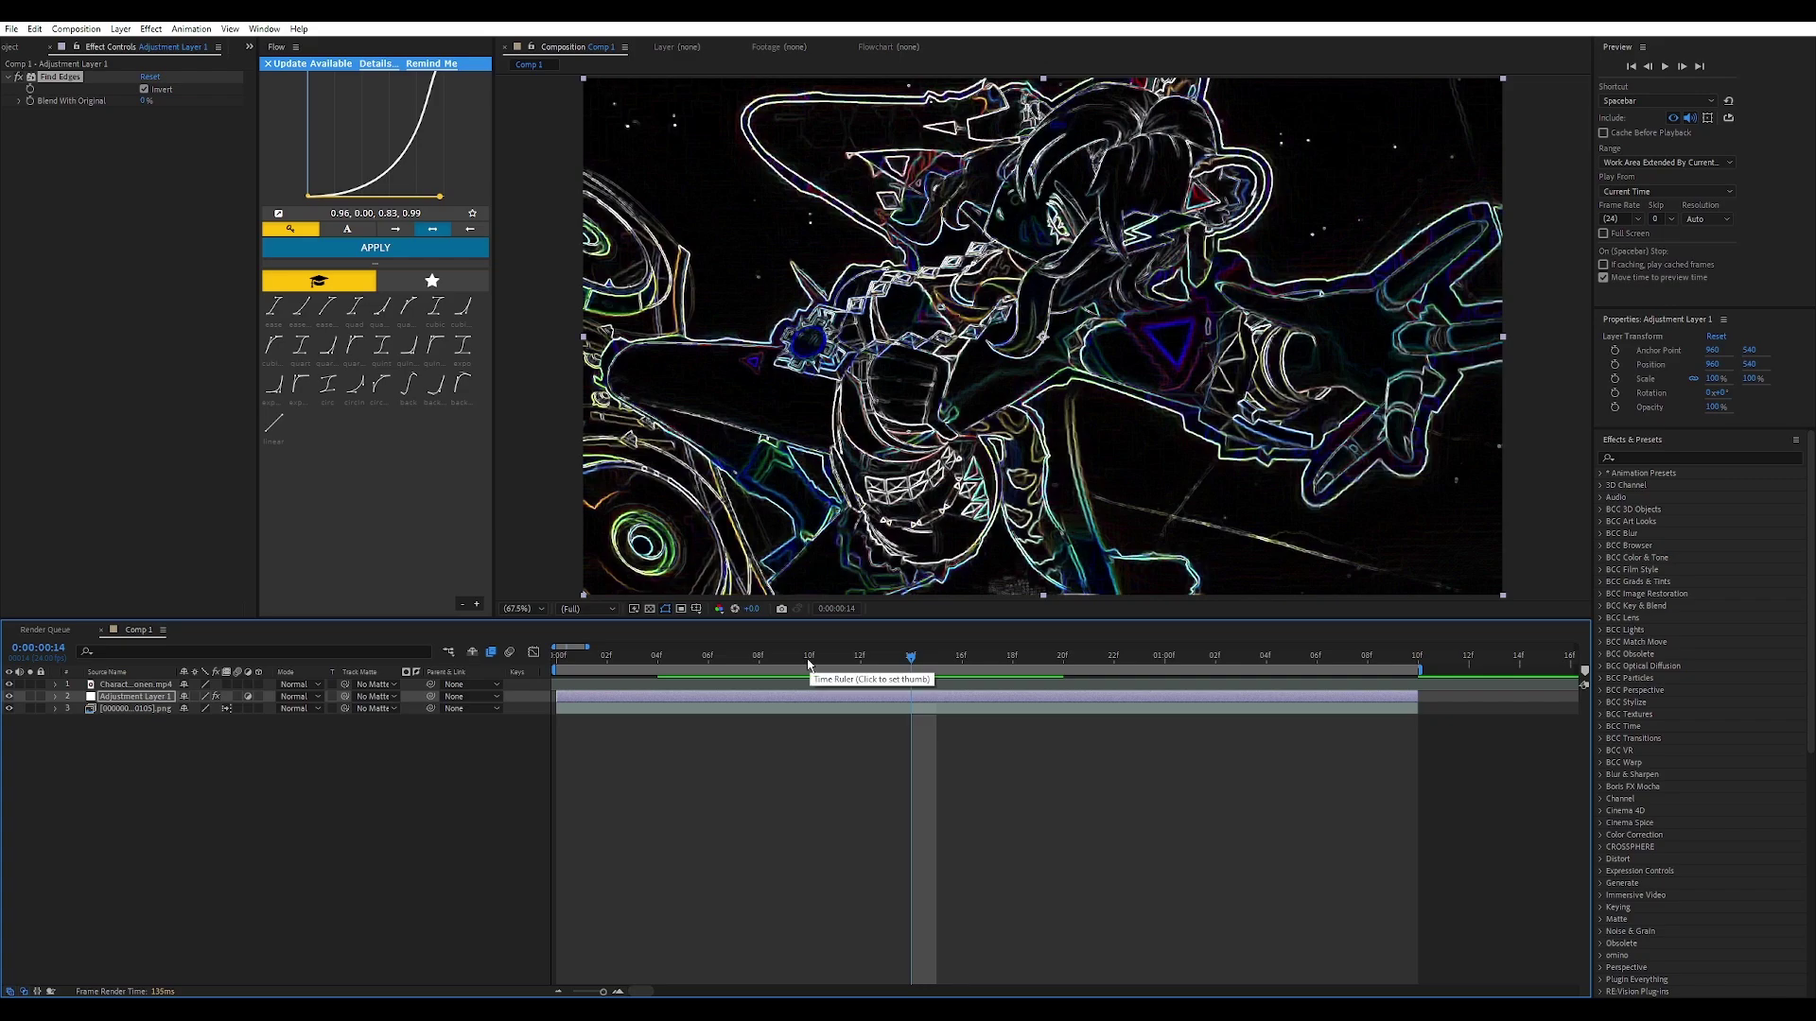
pyautogui.moveTo(809, 665); pyautogui.dragTo(841, 633)
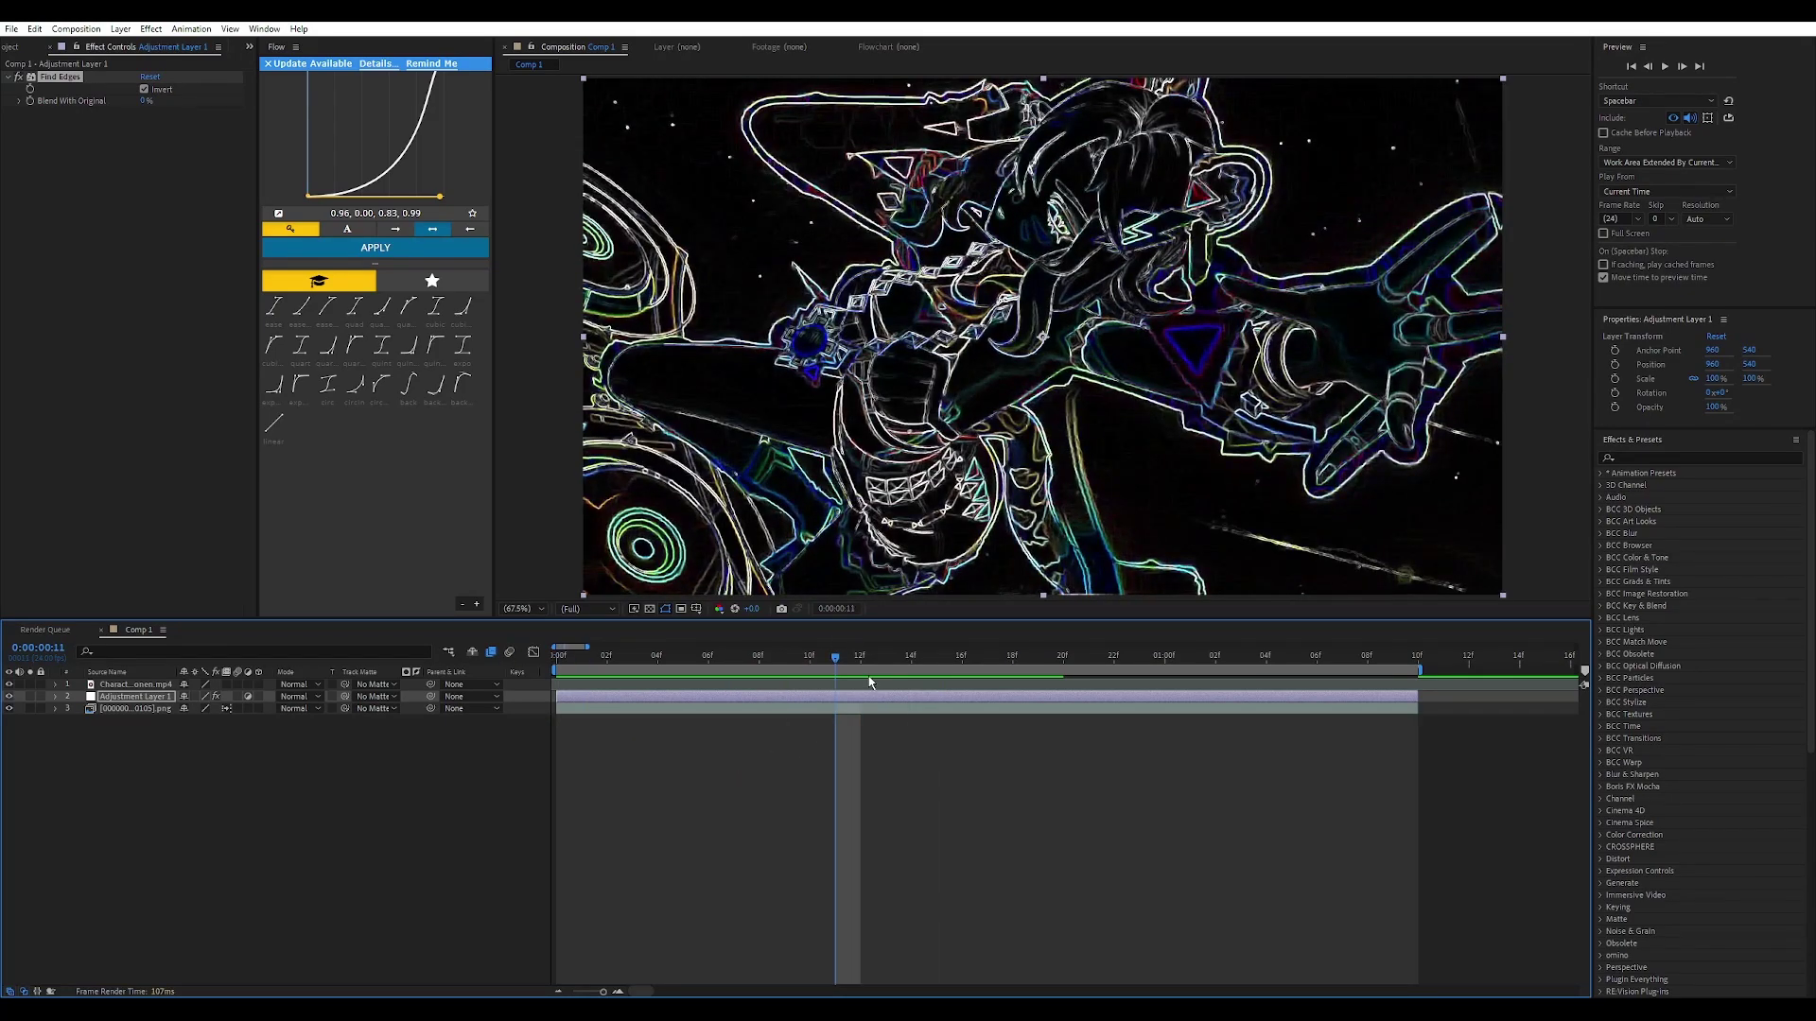
# Step: Apply Glow twice to Adjustment Layer 1 (Glow and Glow 2)
pyautogui.hotkey('ctrl', 'space')
pyautogui.write('glow')
pyautogui.press('Return')
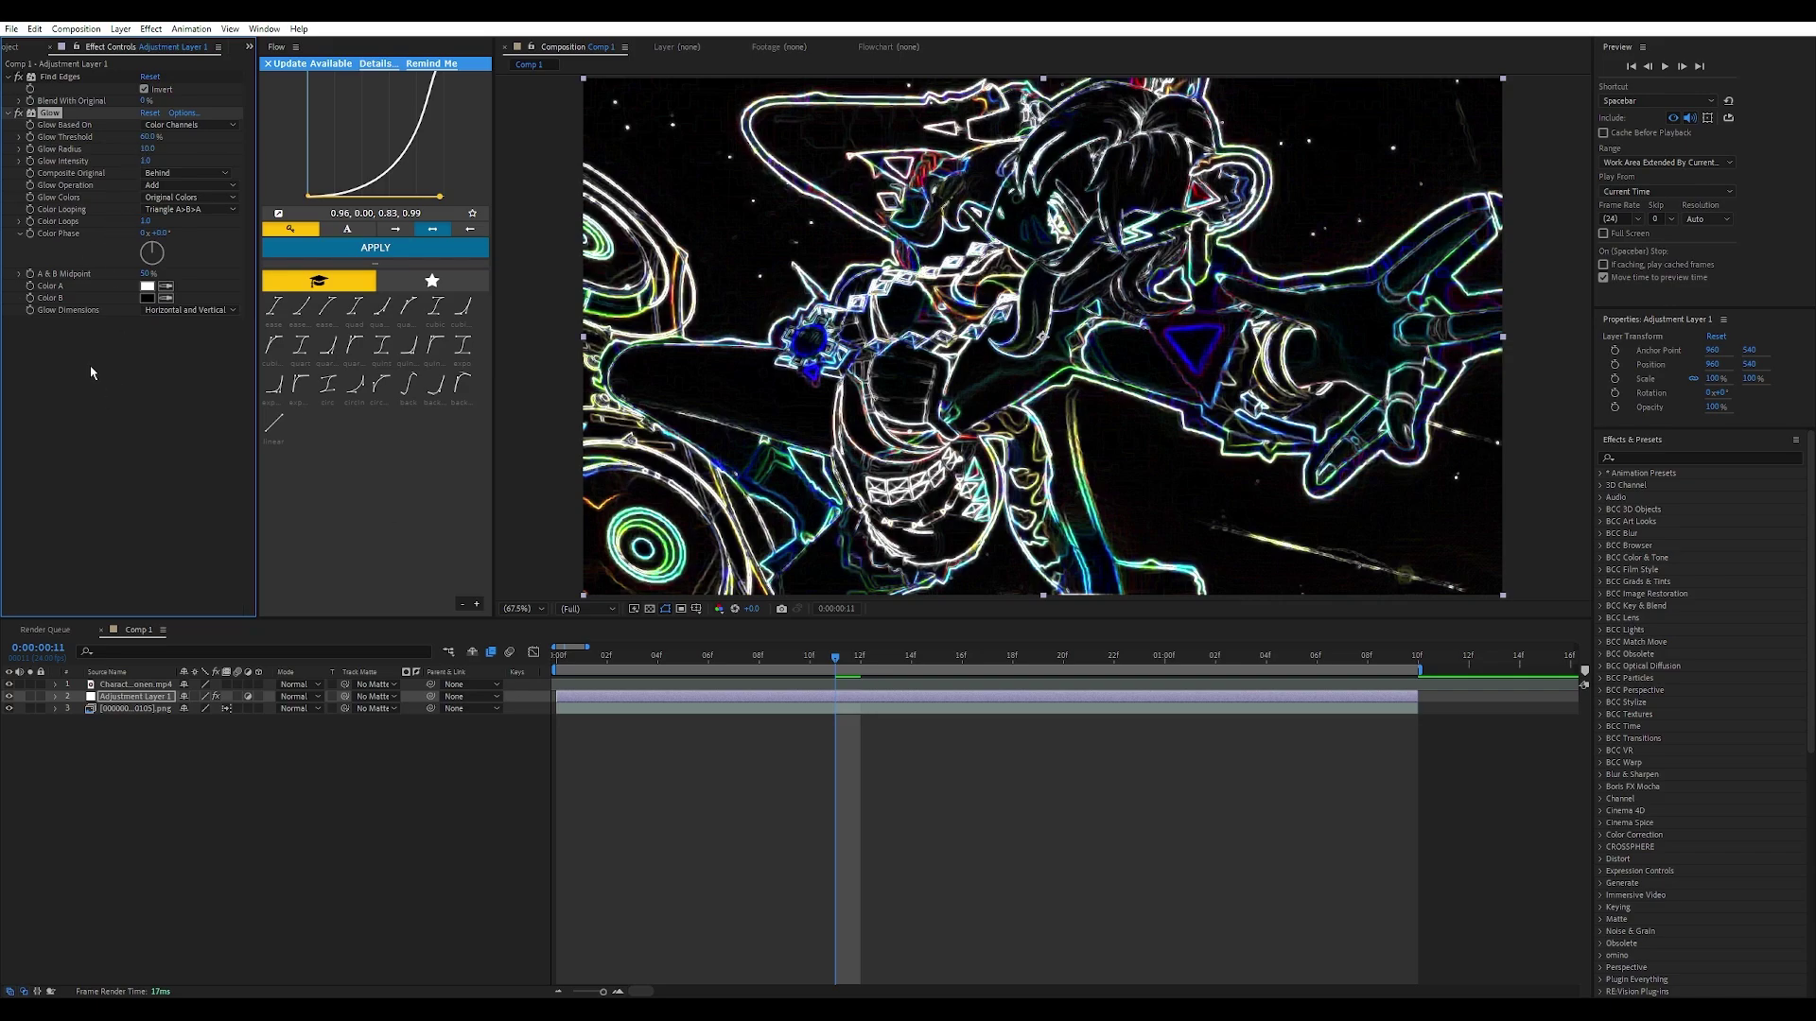
pyautogui.hotkey('ctrl', 'space')
pyautogui.write('glow')
pyautogui.press('Return')
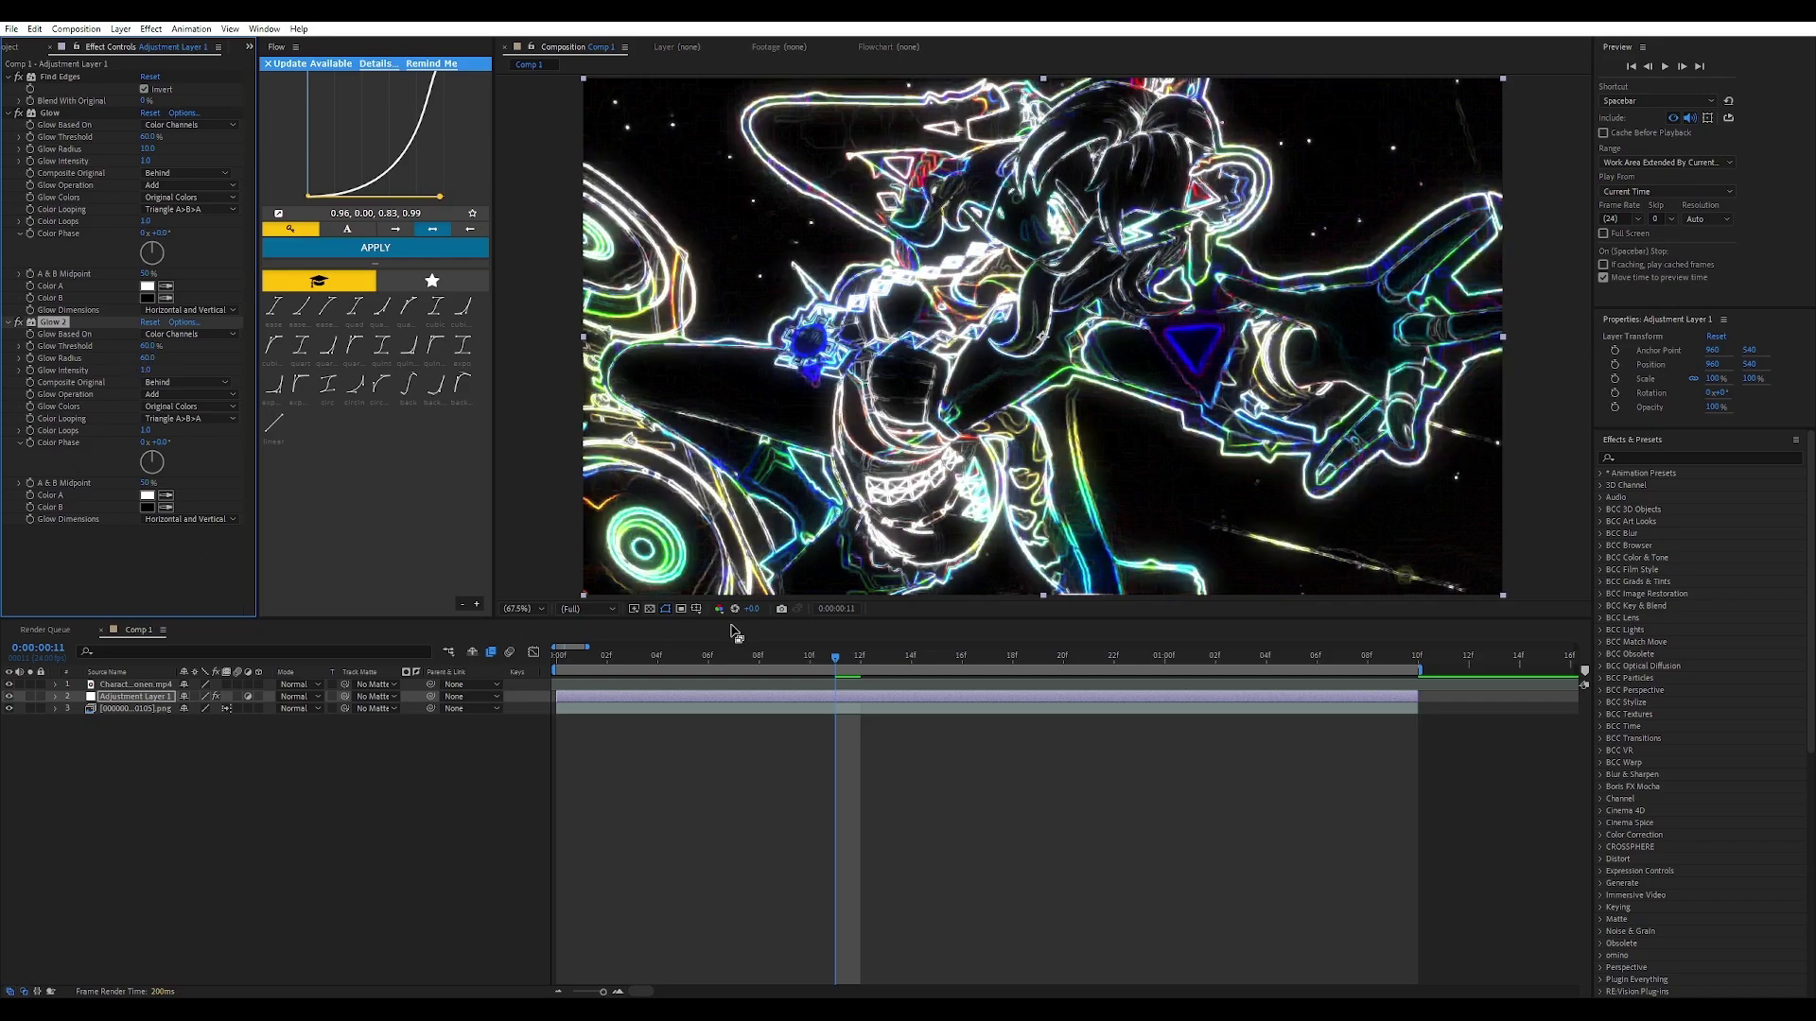
# Step: Preview the glowing outlines and stop at frame 10
pyautogui.click(820, 666)
pyautogui.press('space')
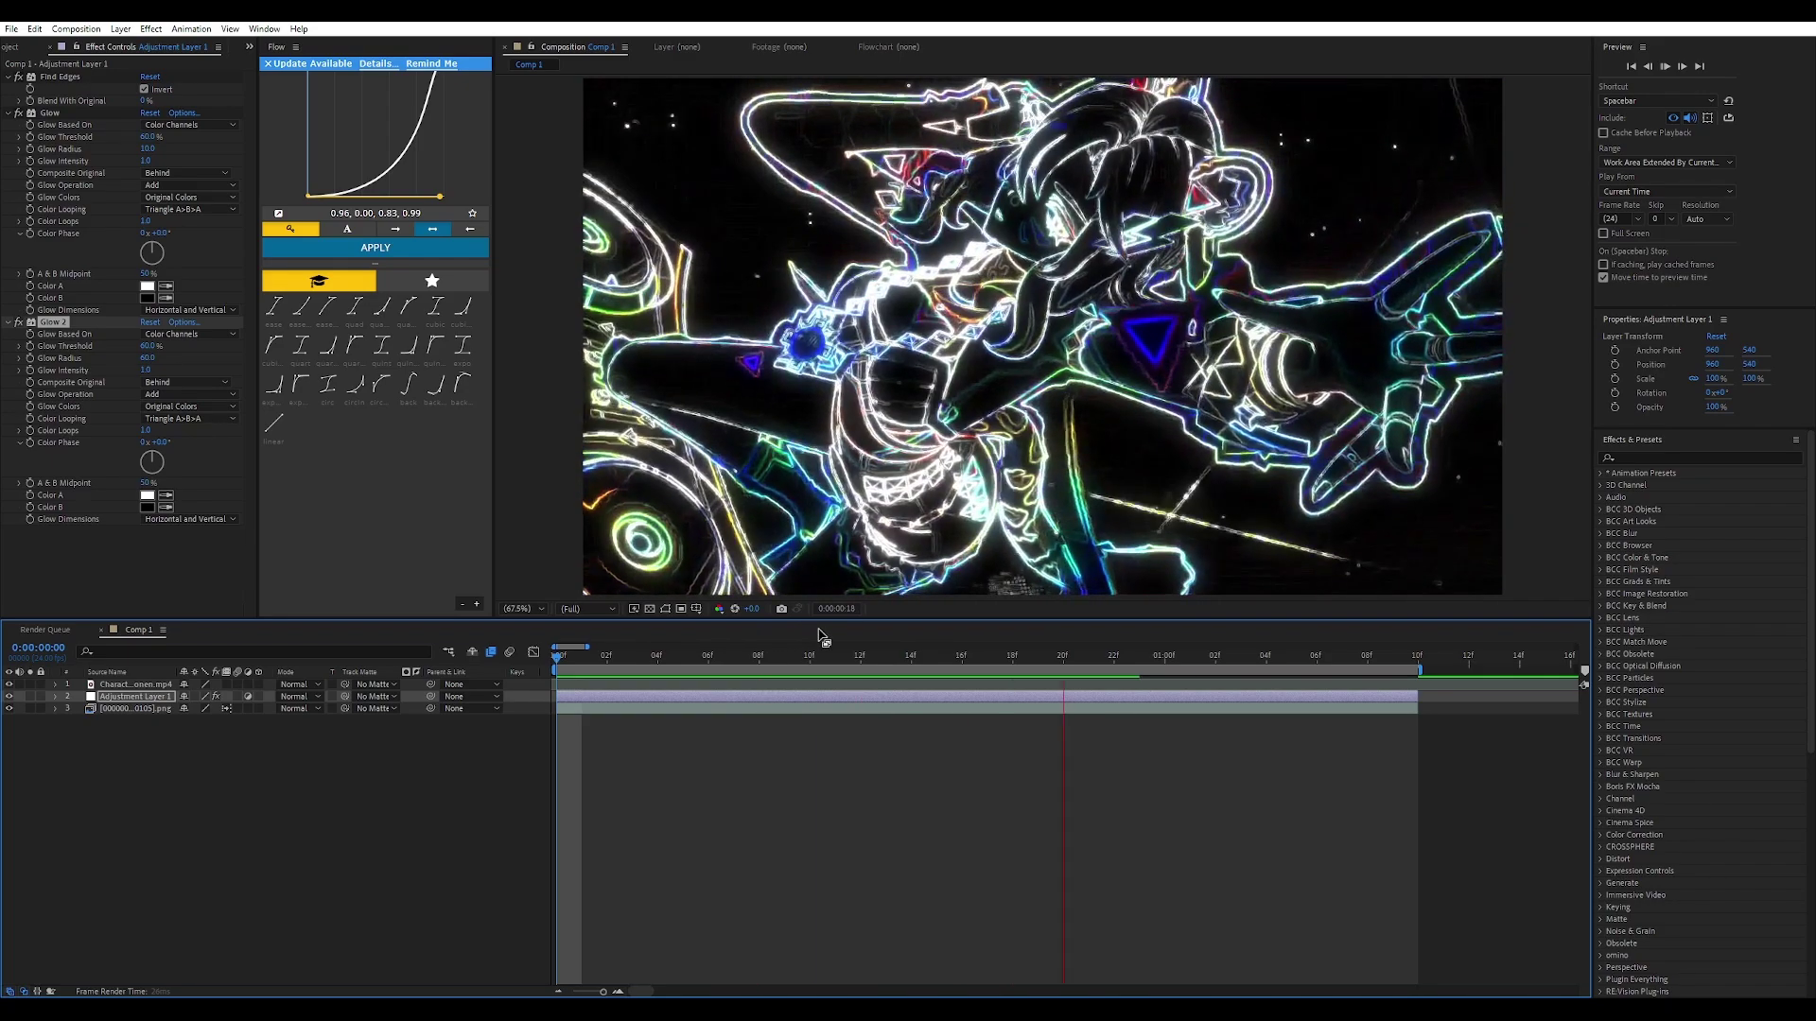
pyautogui.press('space')
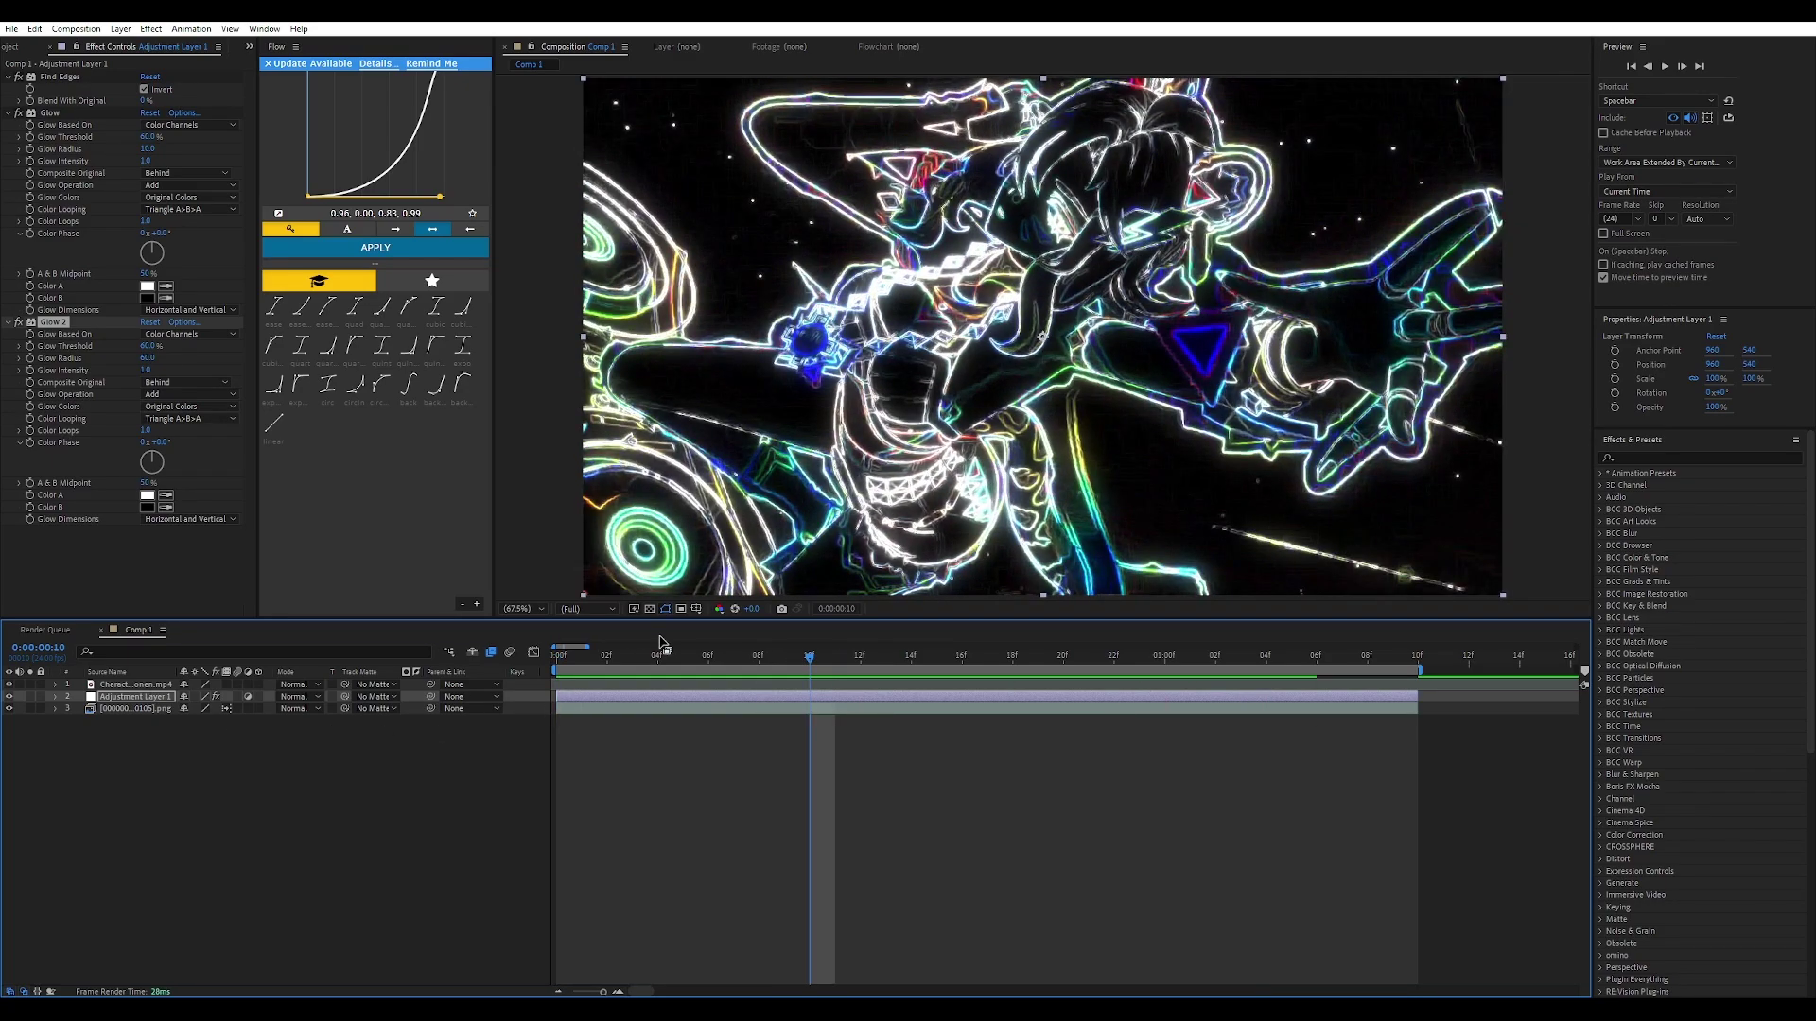
# Step: Apply Tritone and sample a yellow-orange from the original frame as its midtones
pyautogui.hotkey('ctrl', 'space')
pyautogui.write('trito')
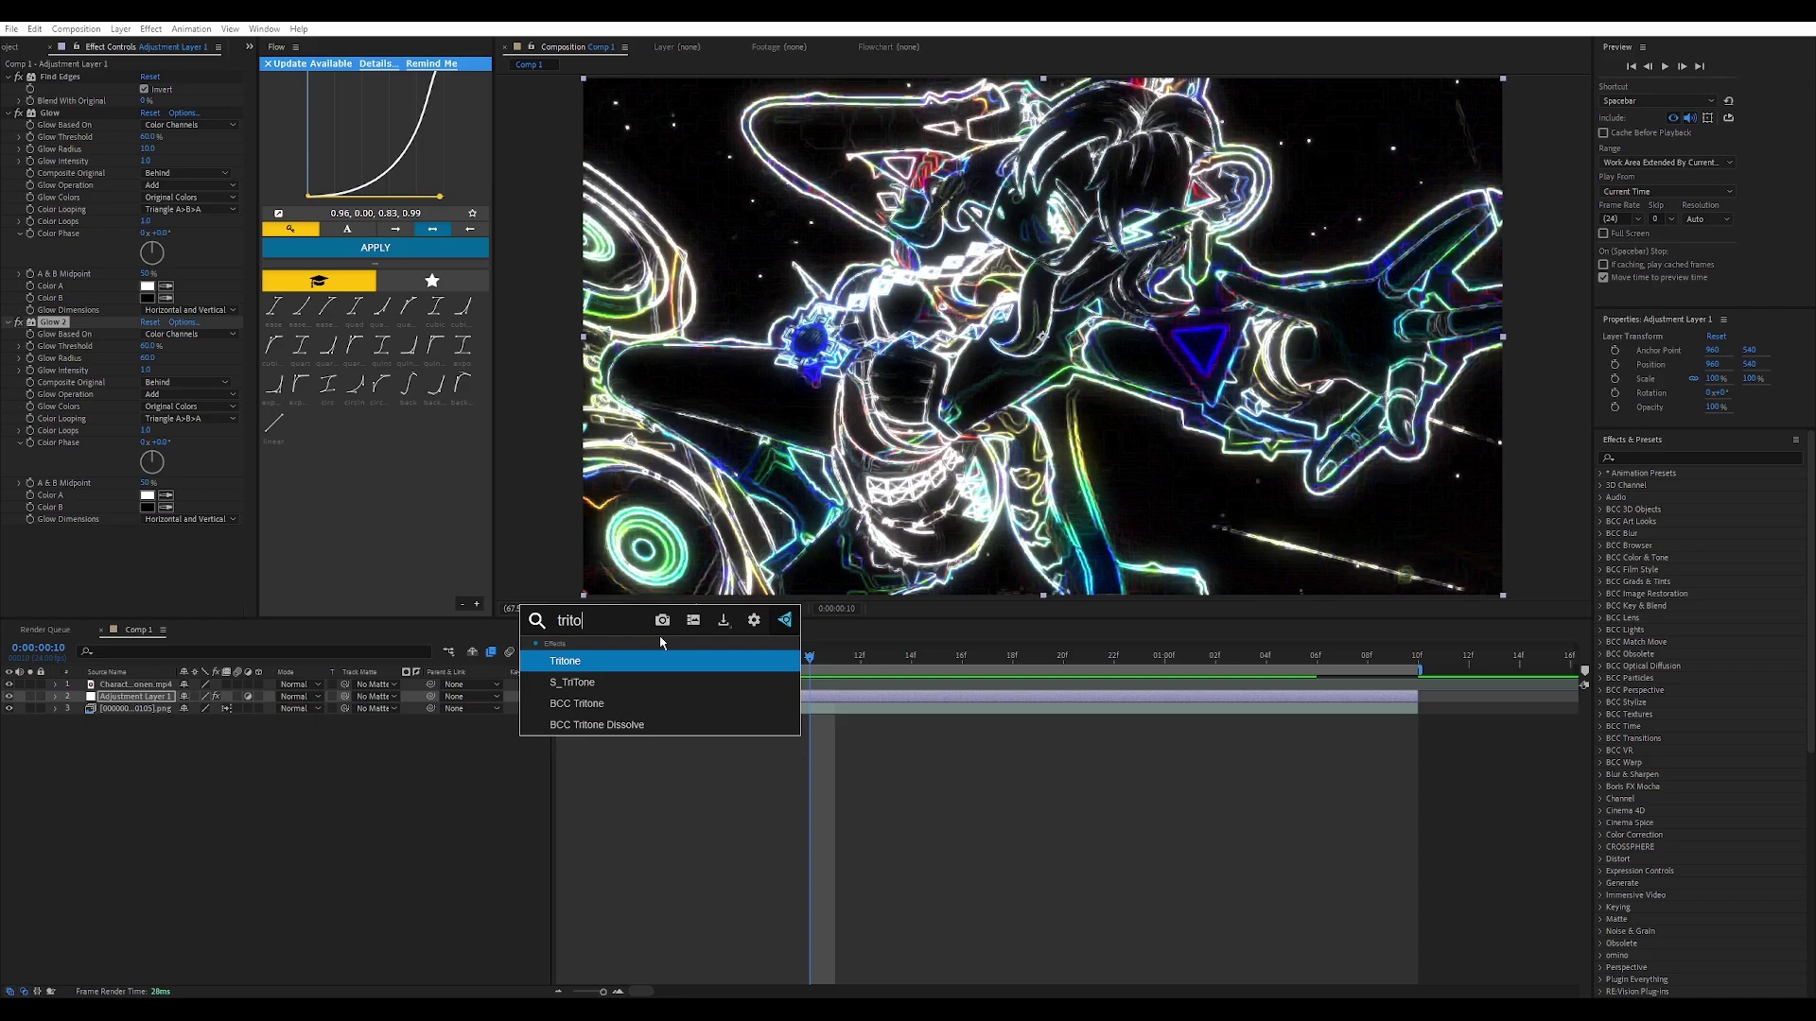
pyautogui.press('Return')
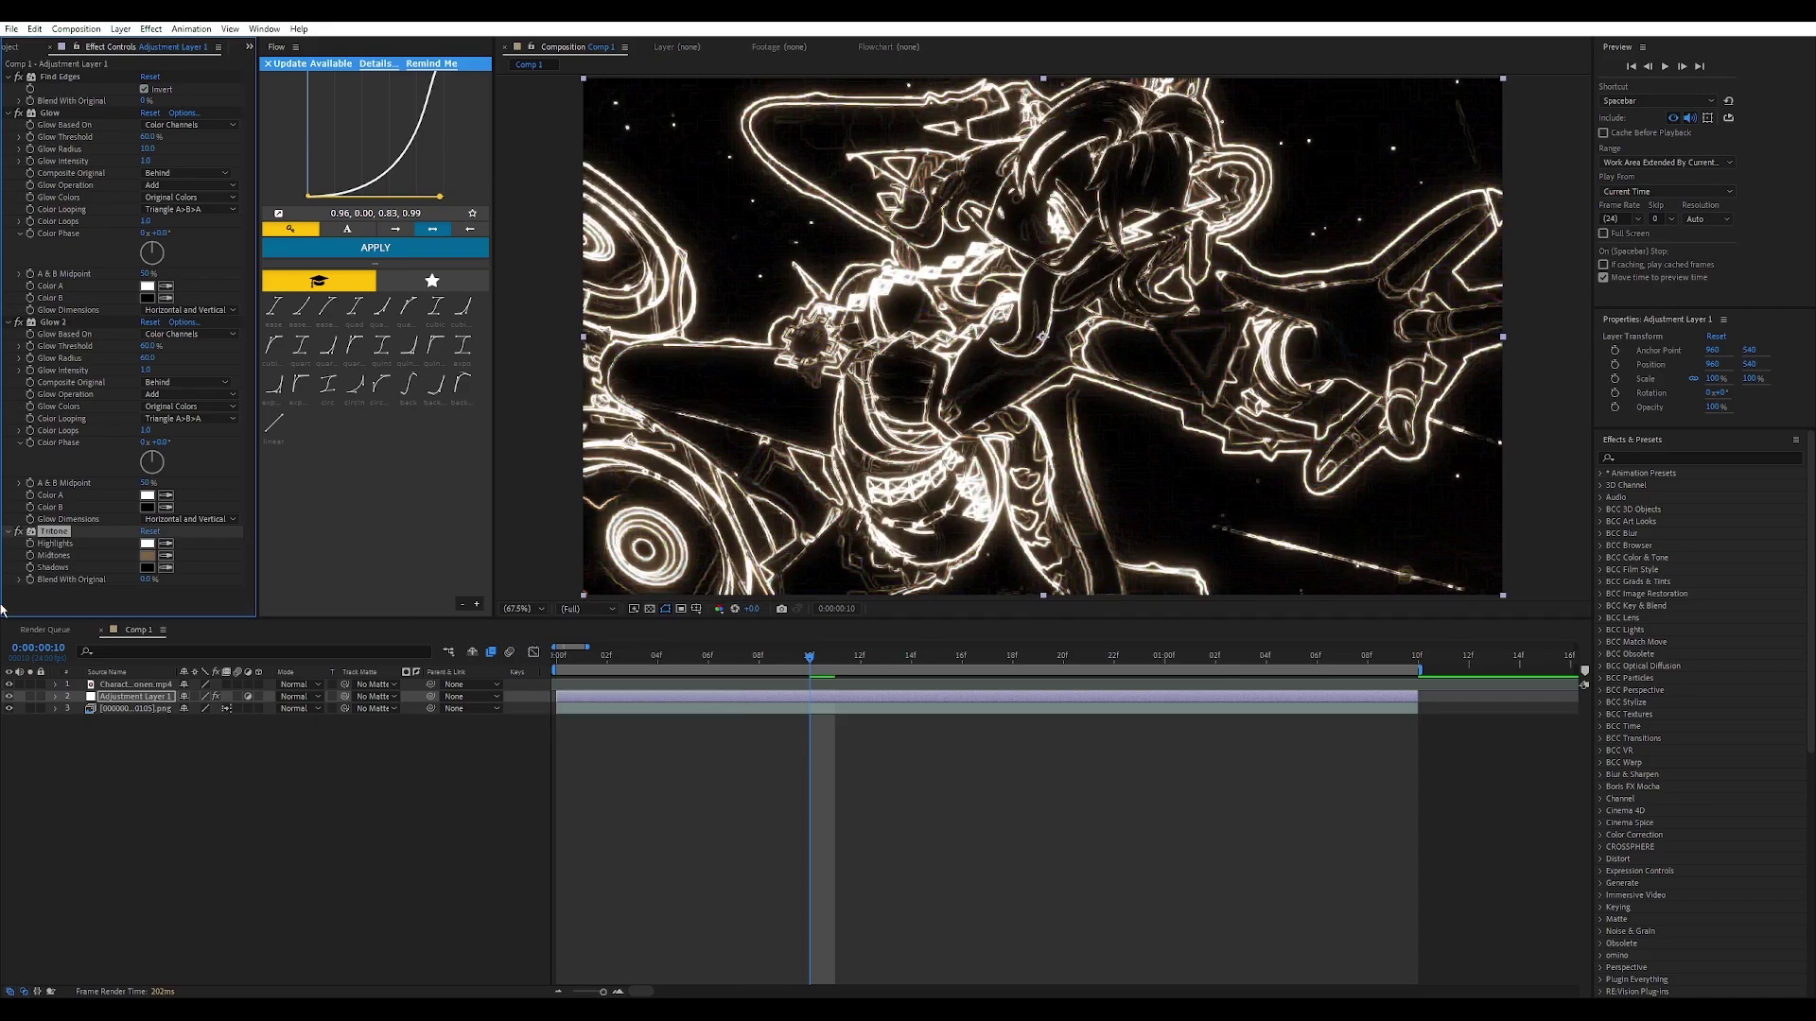
pyautogui.click(9, 697)
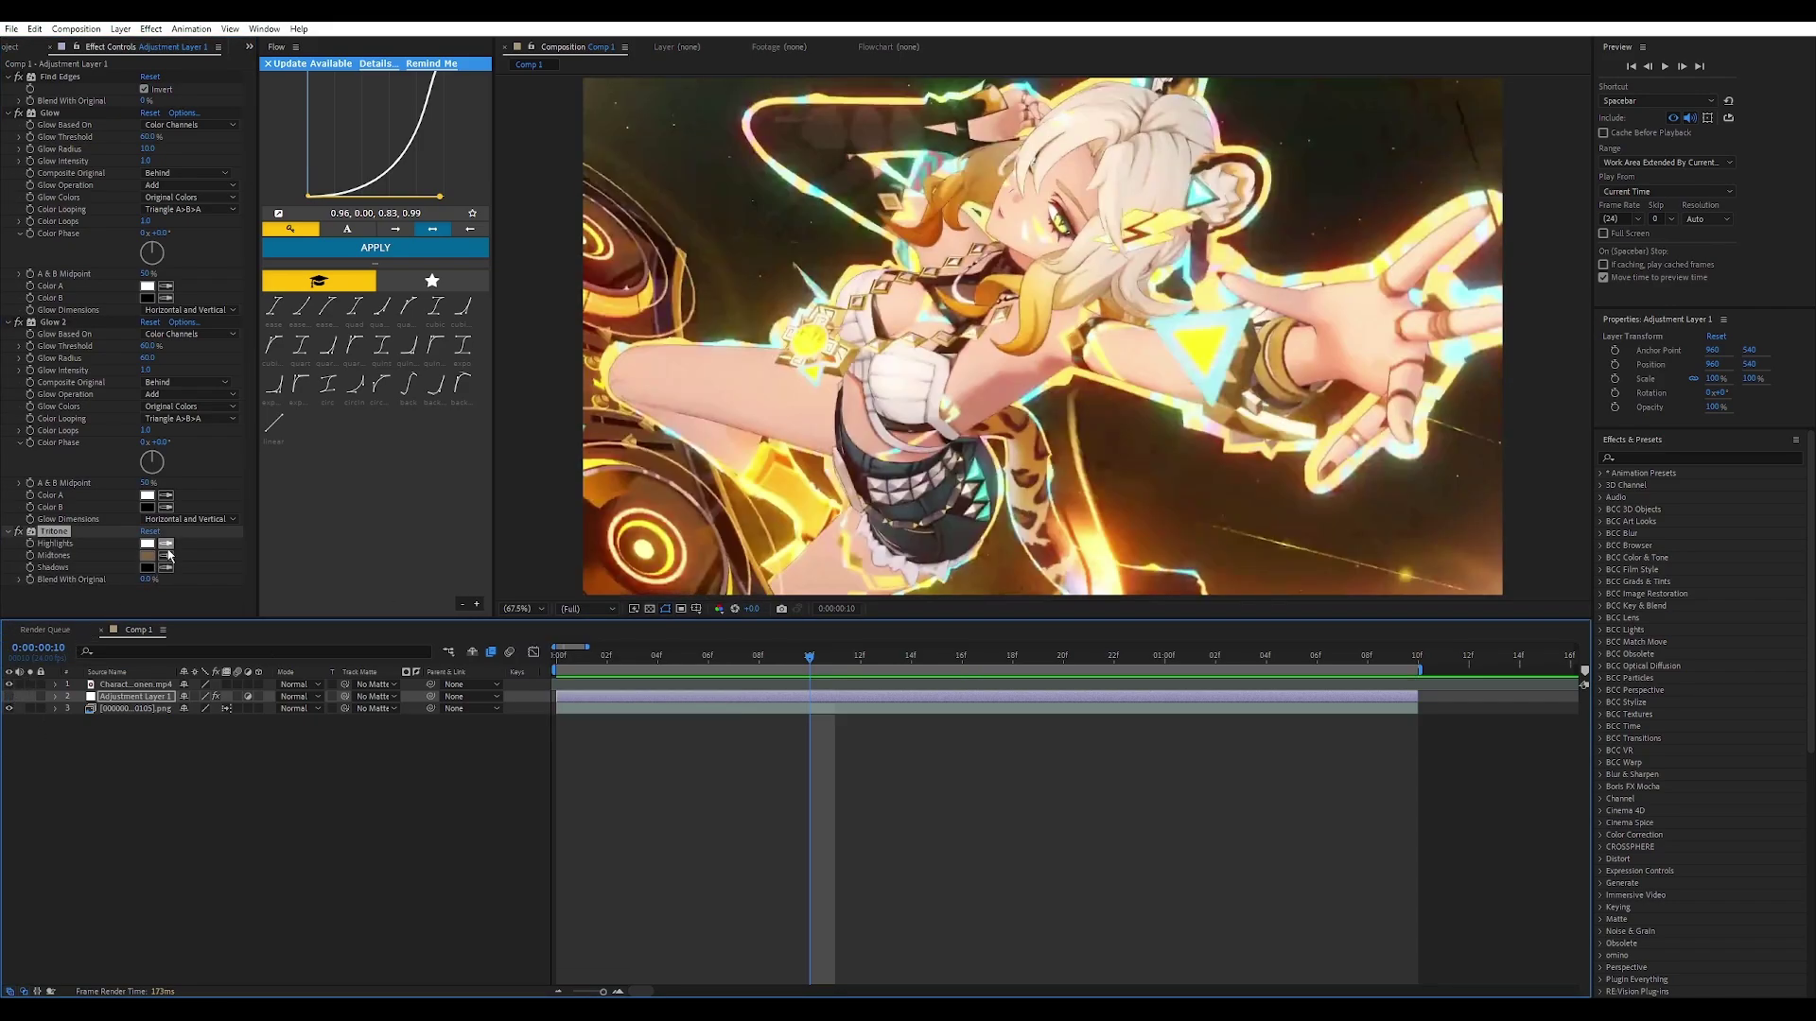
pyautogui.click(165, 555)
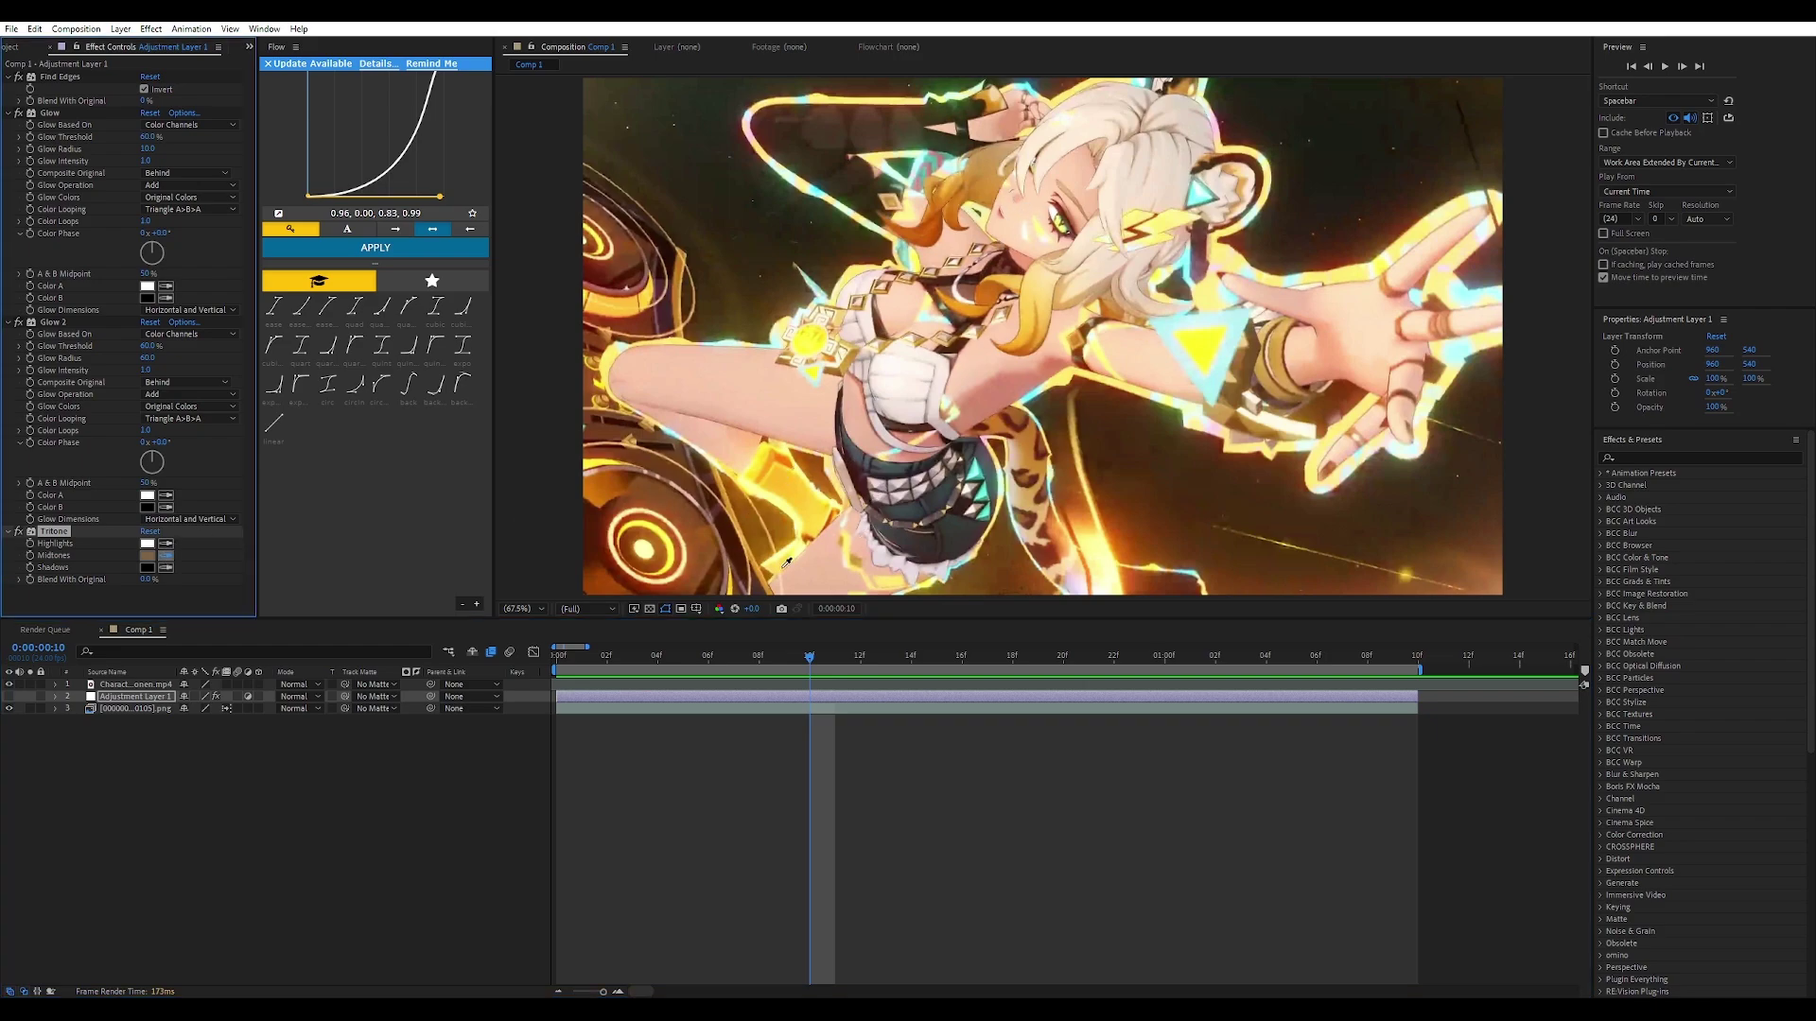
pyautogui.click(766, 486)
pyautogui.click(9, 697)
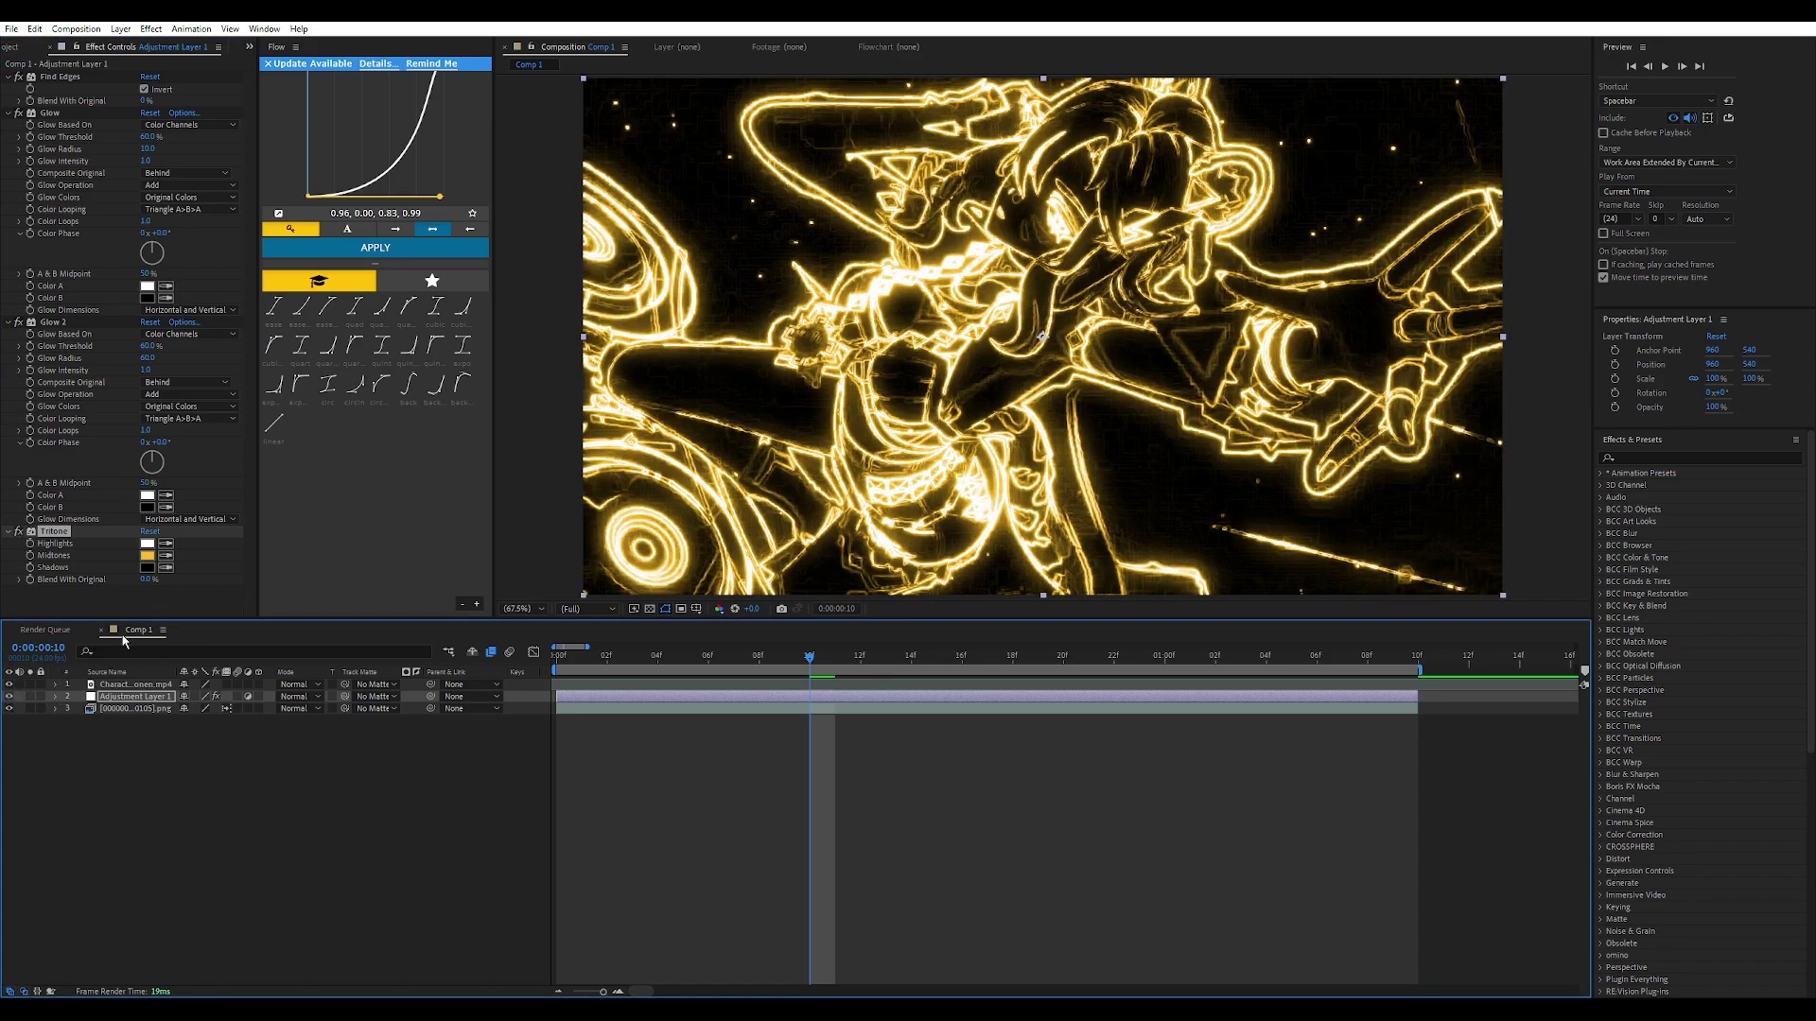
# Step: Set Tritone's Blend With Original to 0% and darken the midtones to D1940A
pyautogui.click(148, 580)
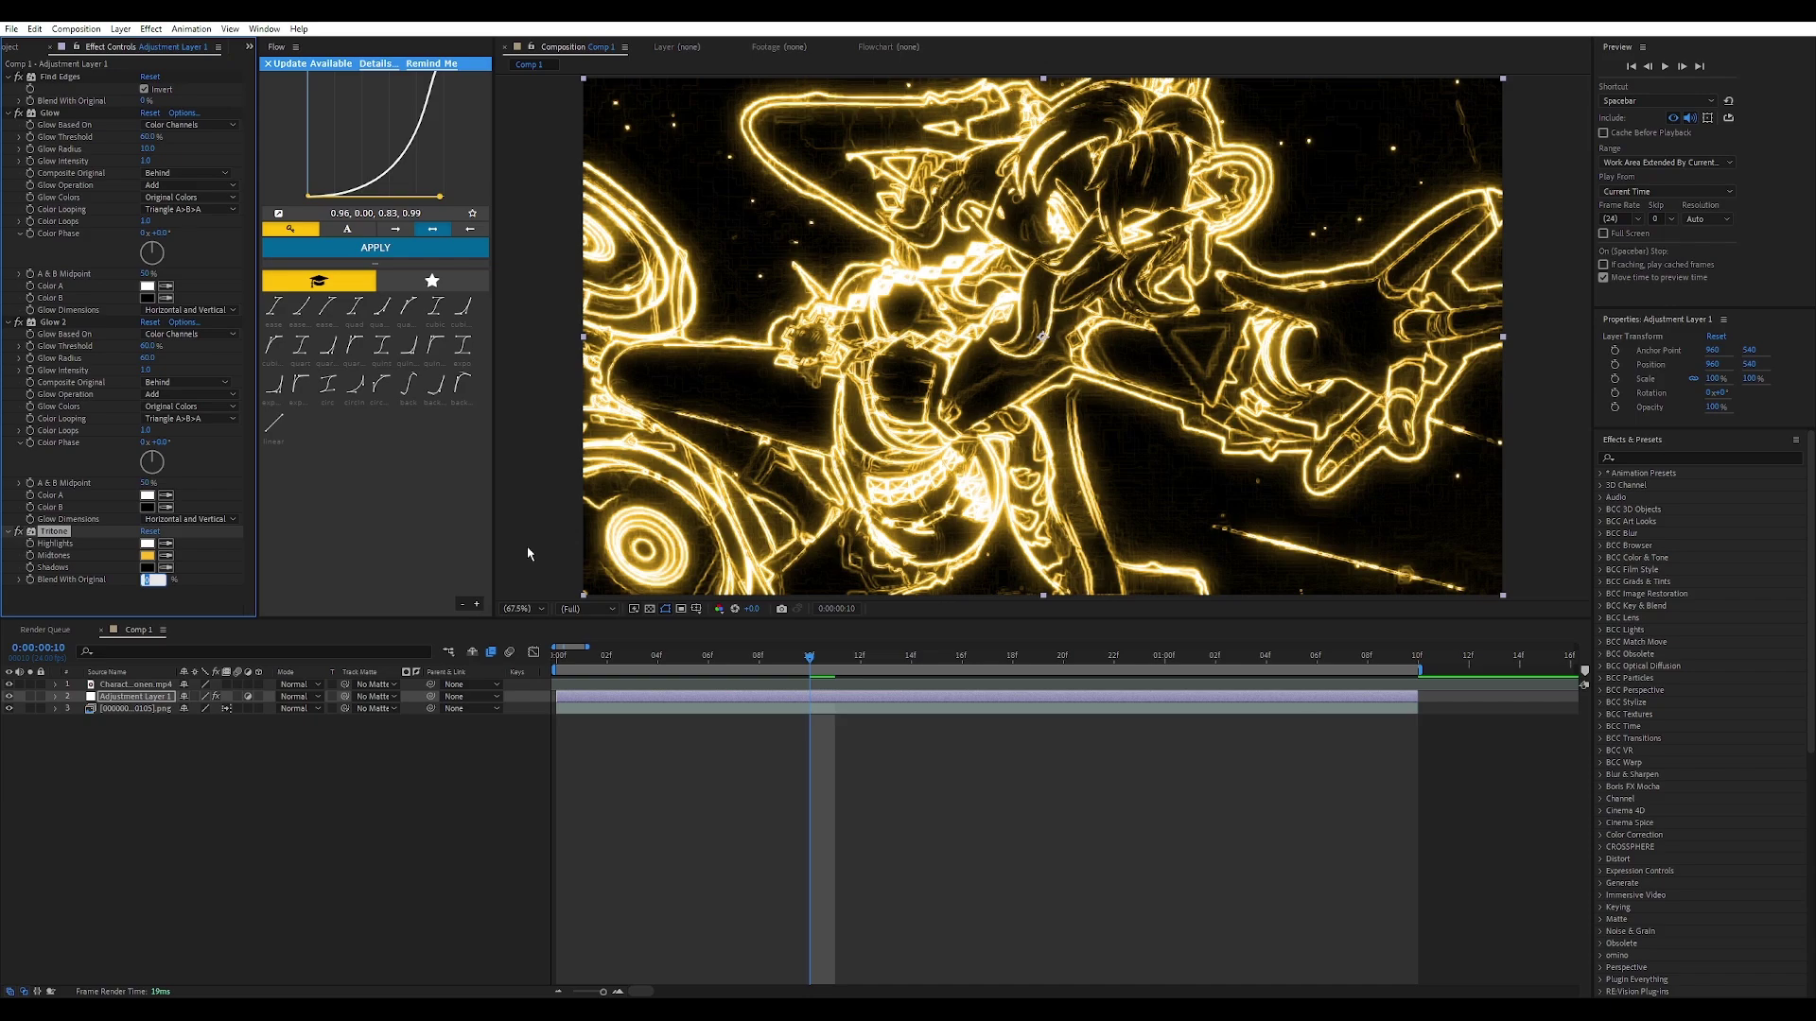
pyautogui.write('25')
pyautogui.press('Return')
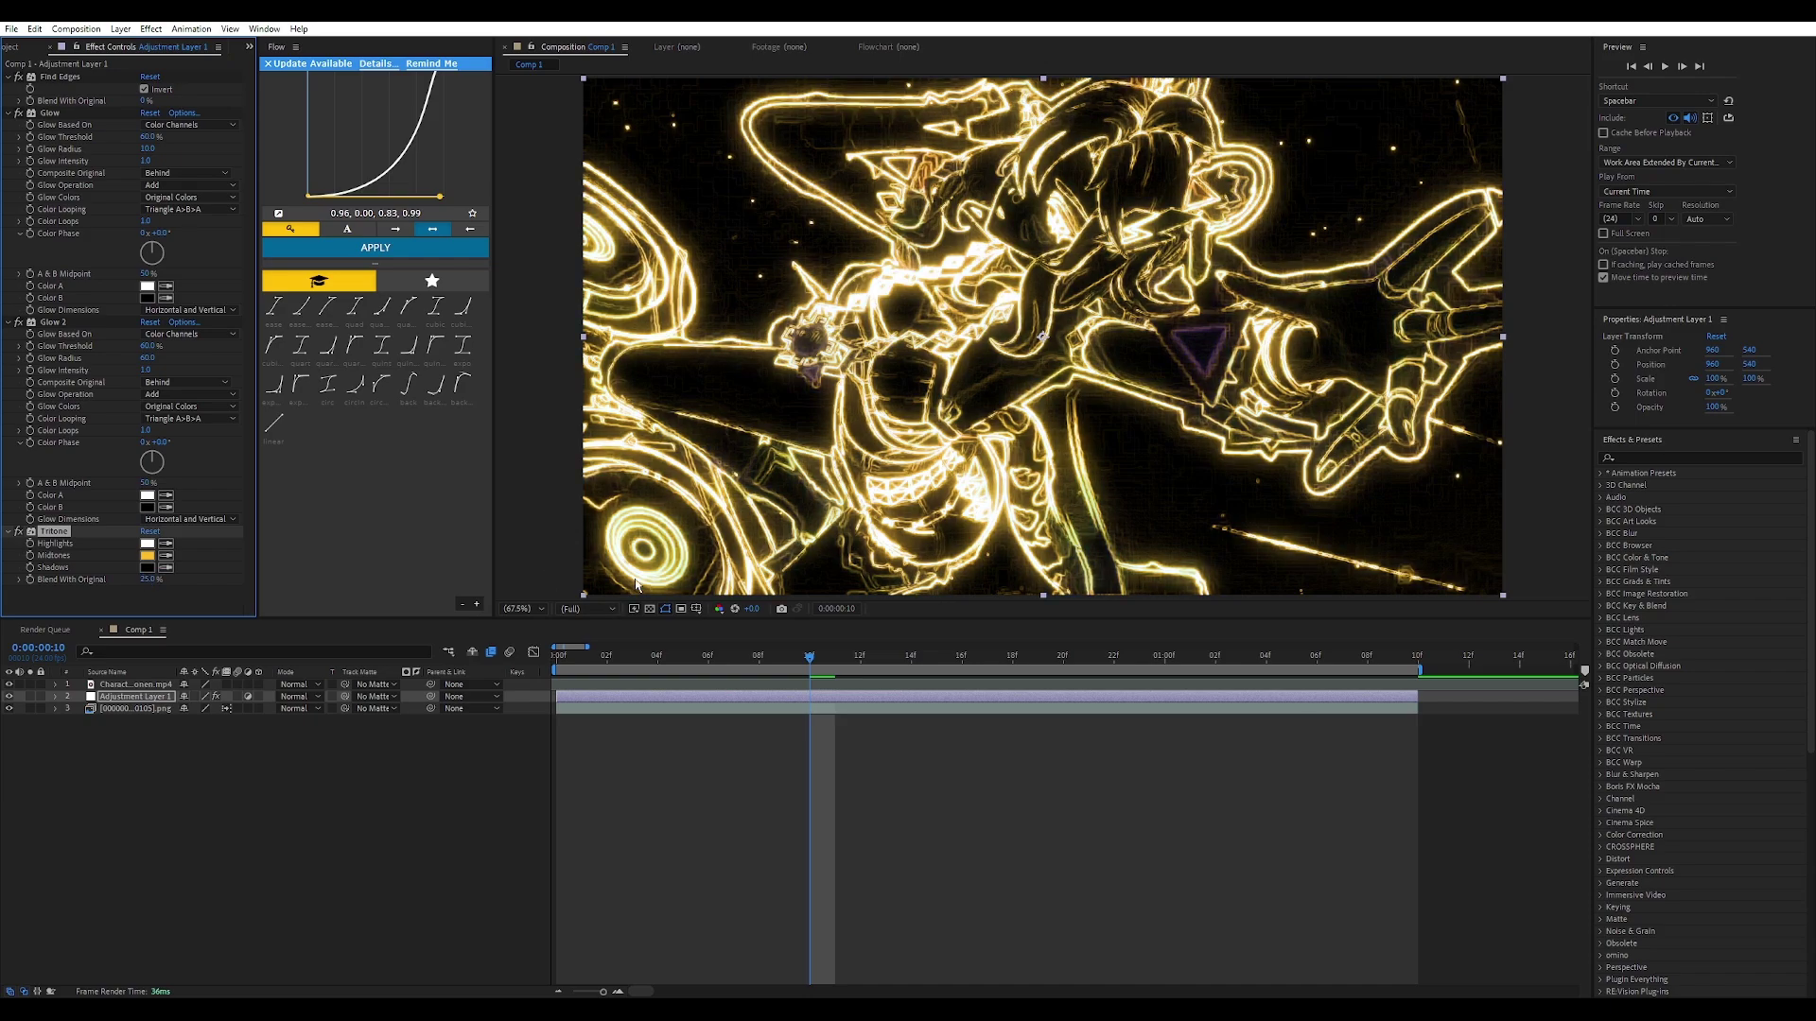
pyautogui.click(149, 580)
pyautogui.write('30')
pyautogui.press('Return')
pyautogui.moveTo(146, 580); pyautogui.dragTo(140, 560)
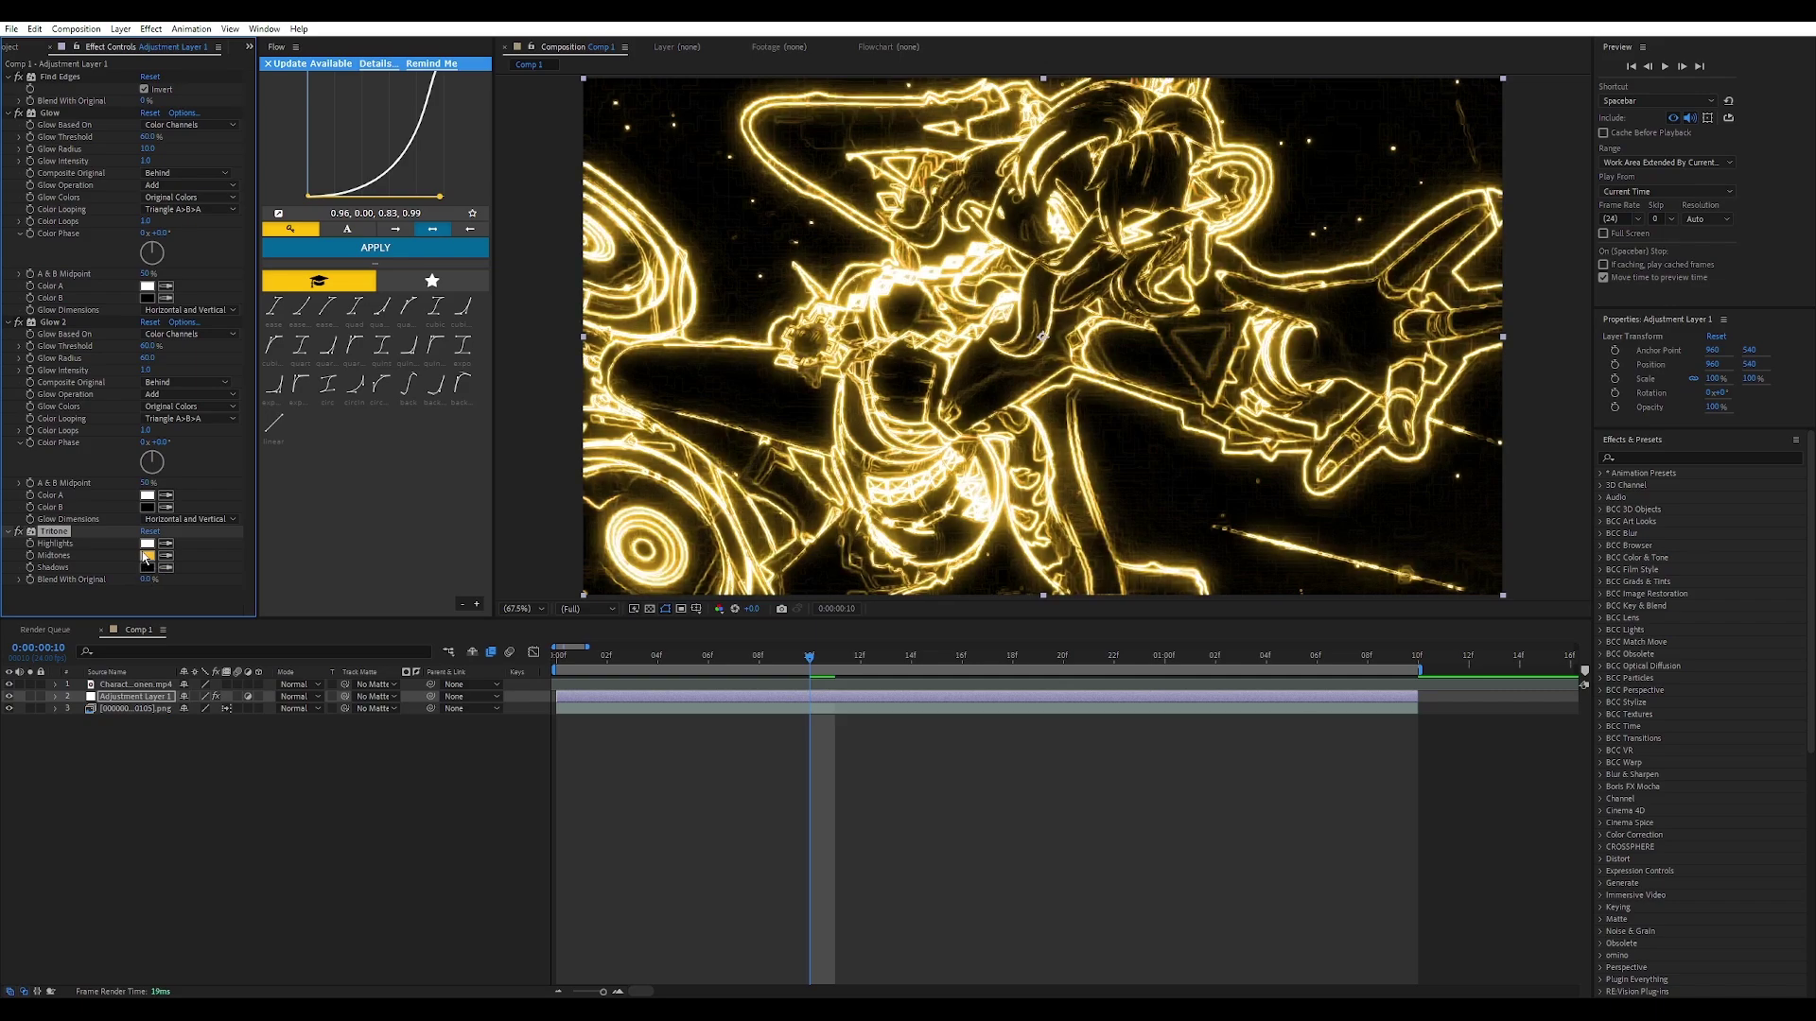
pyautogui.click(147, 557)
pyautogui.moveTo(281, 339); pyautogui.dragTo(290, 354)
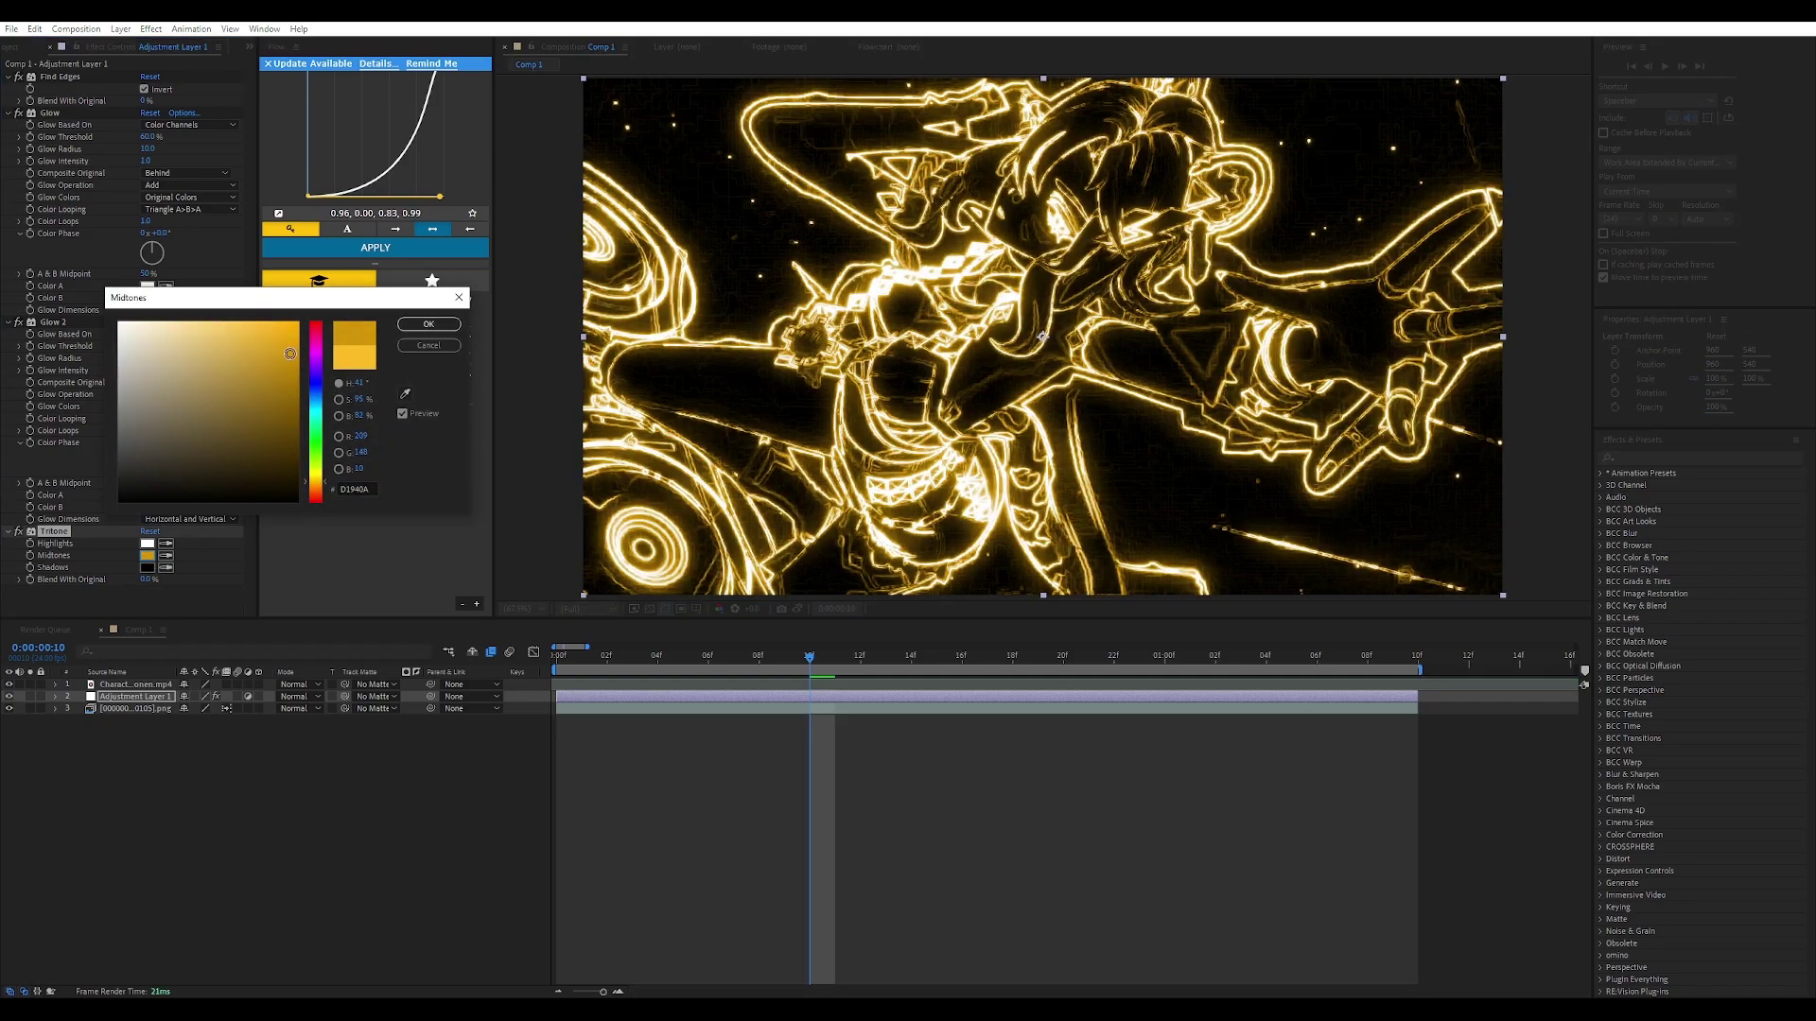
pyautogui.click(429, 324)
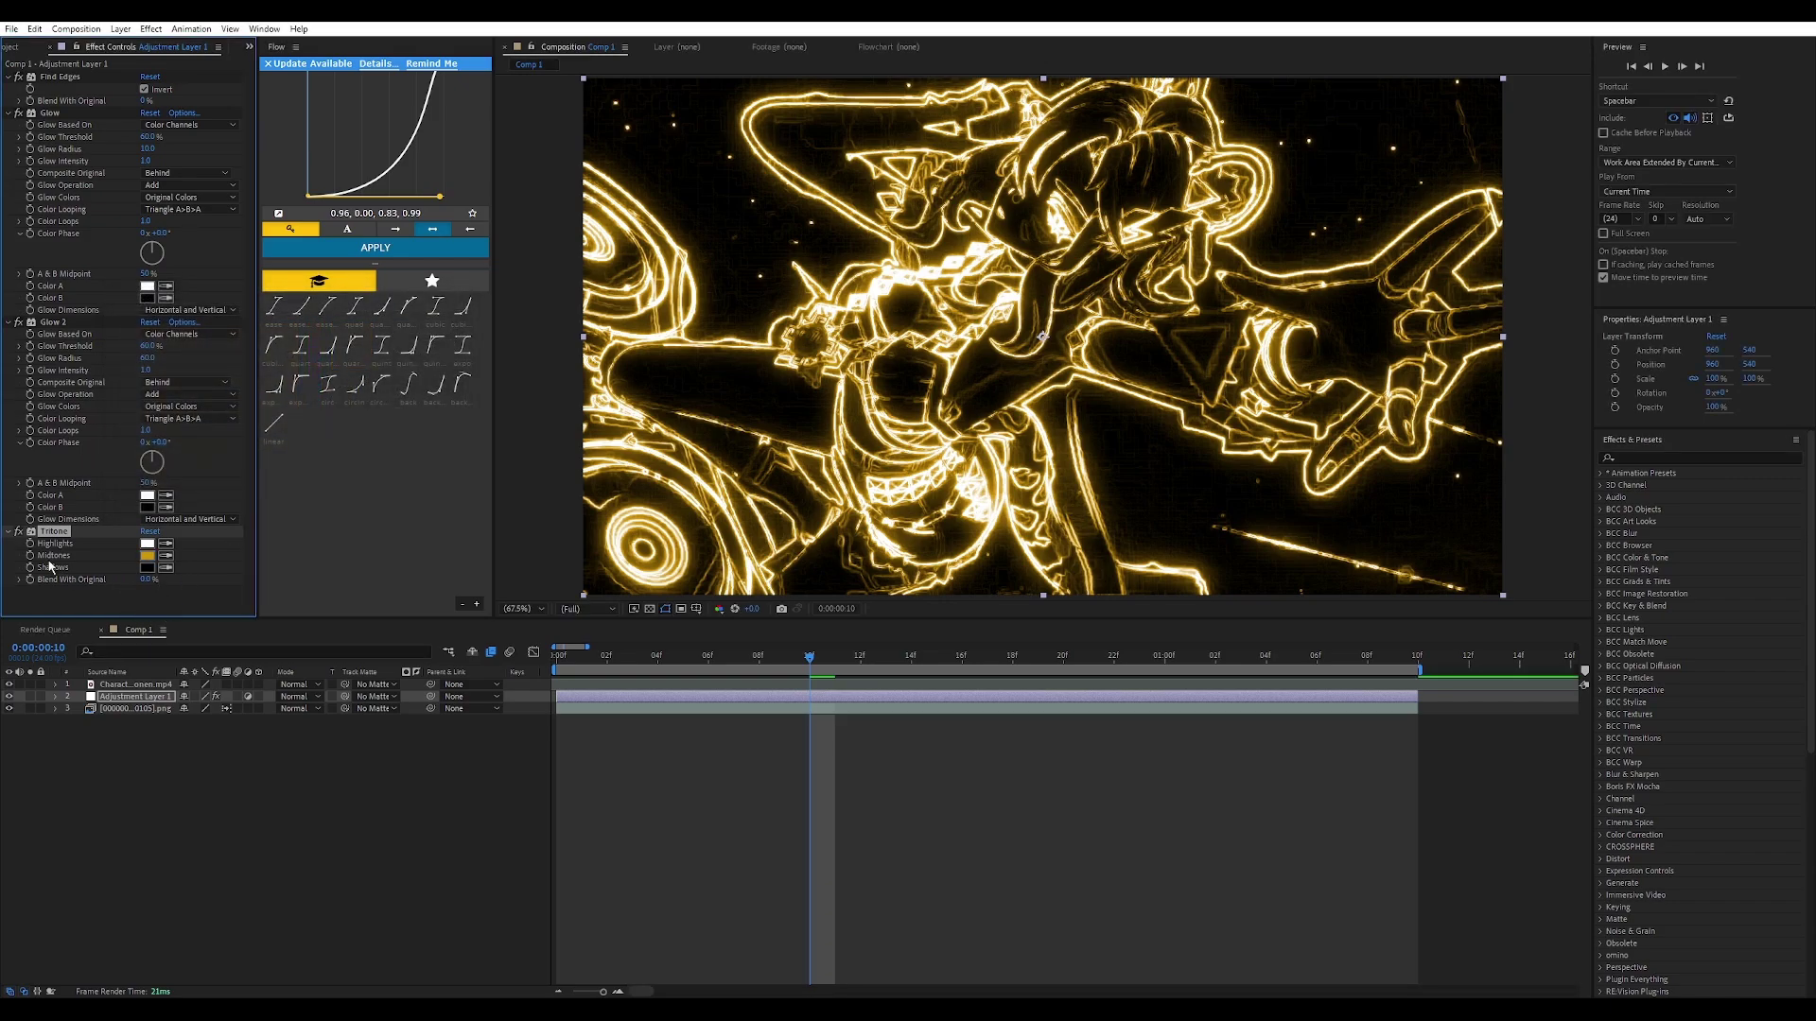
# Step: Preview the gold outlines and step to frame 9
pyautogui.click(813, 660)
pyautogui.press('space')
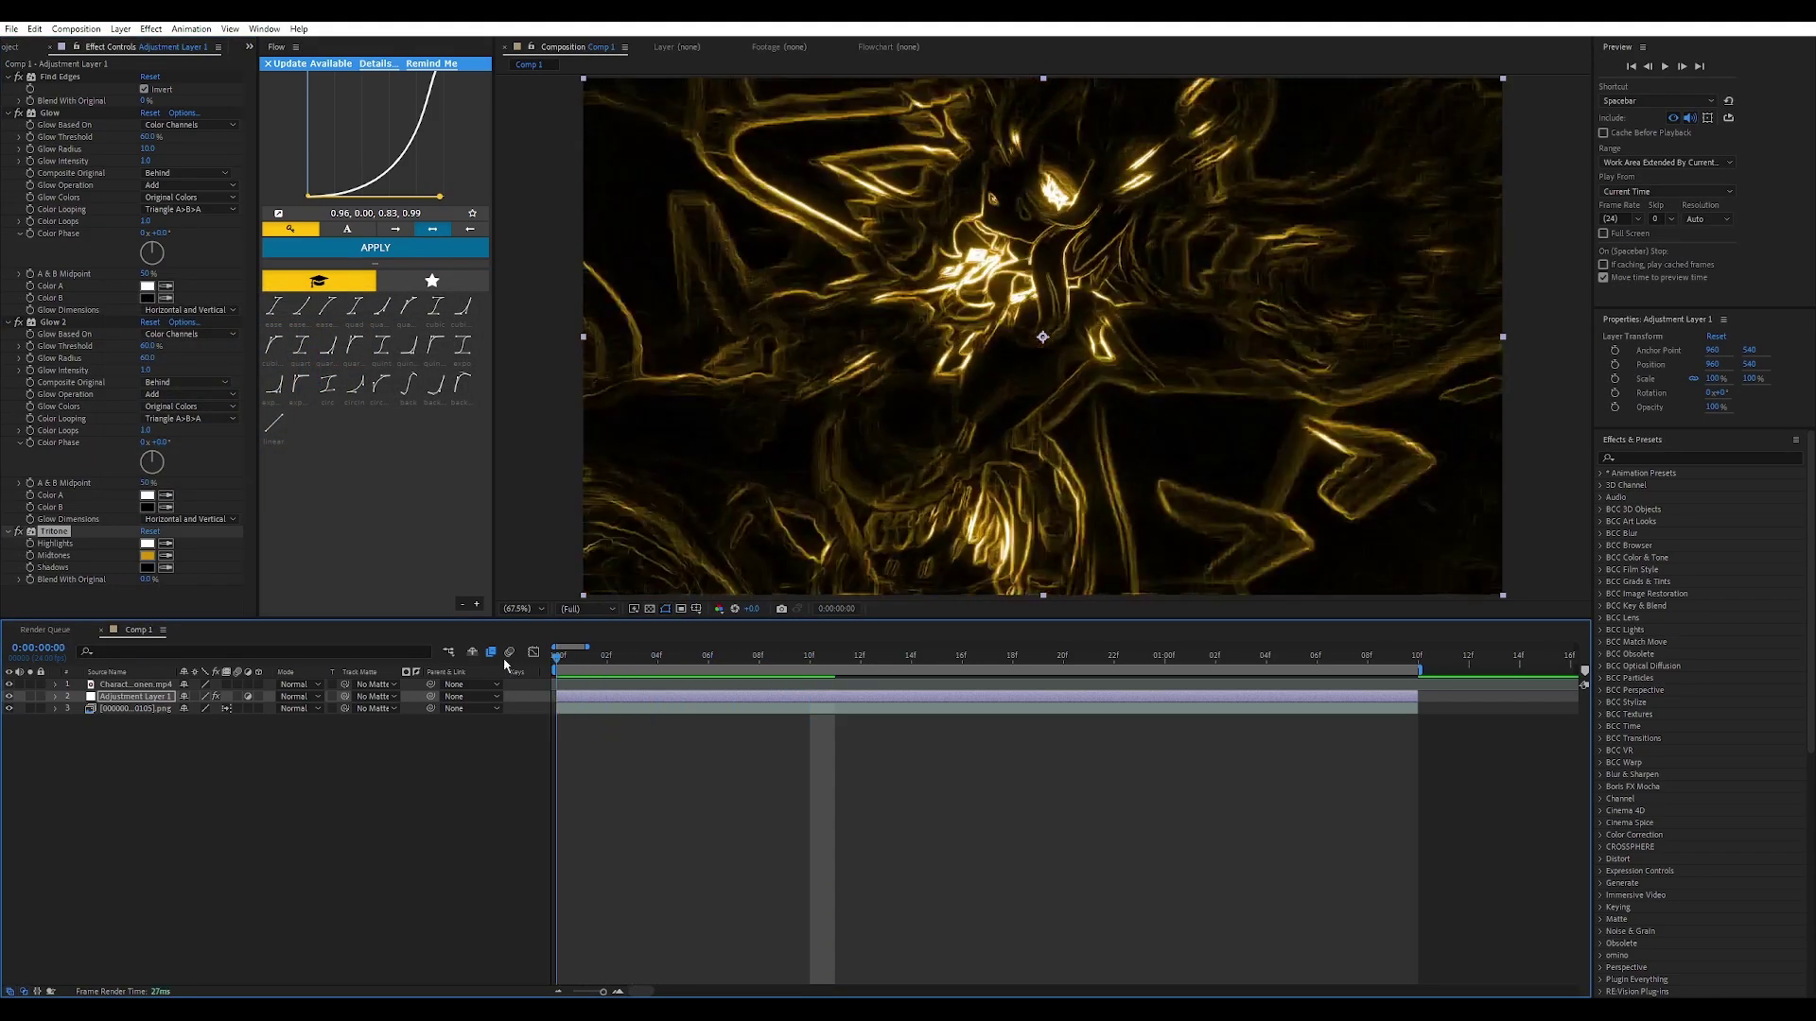
pyautogui.press('space')
pyautogui.click(758, 659)
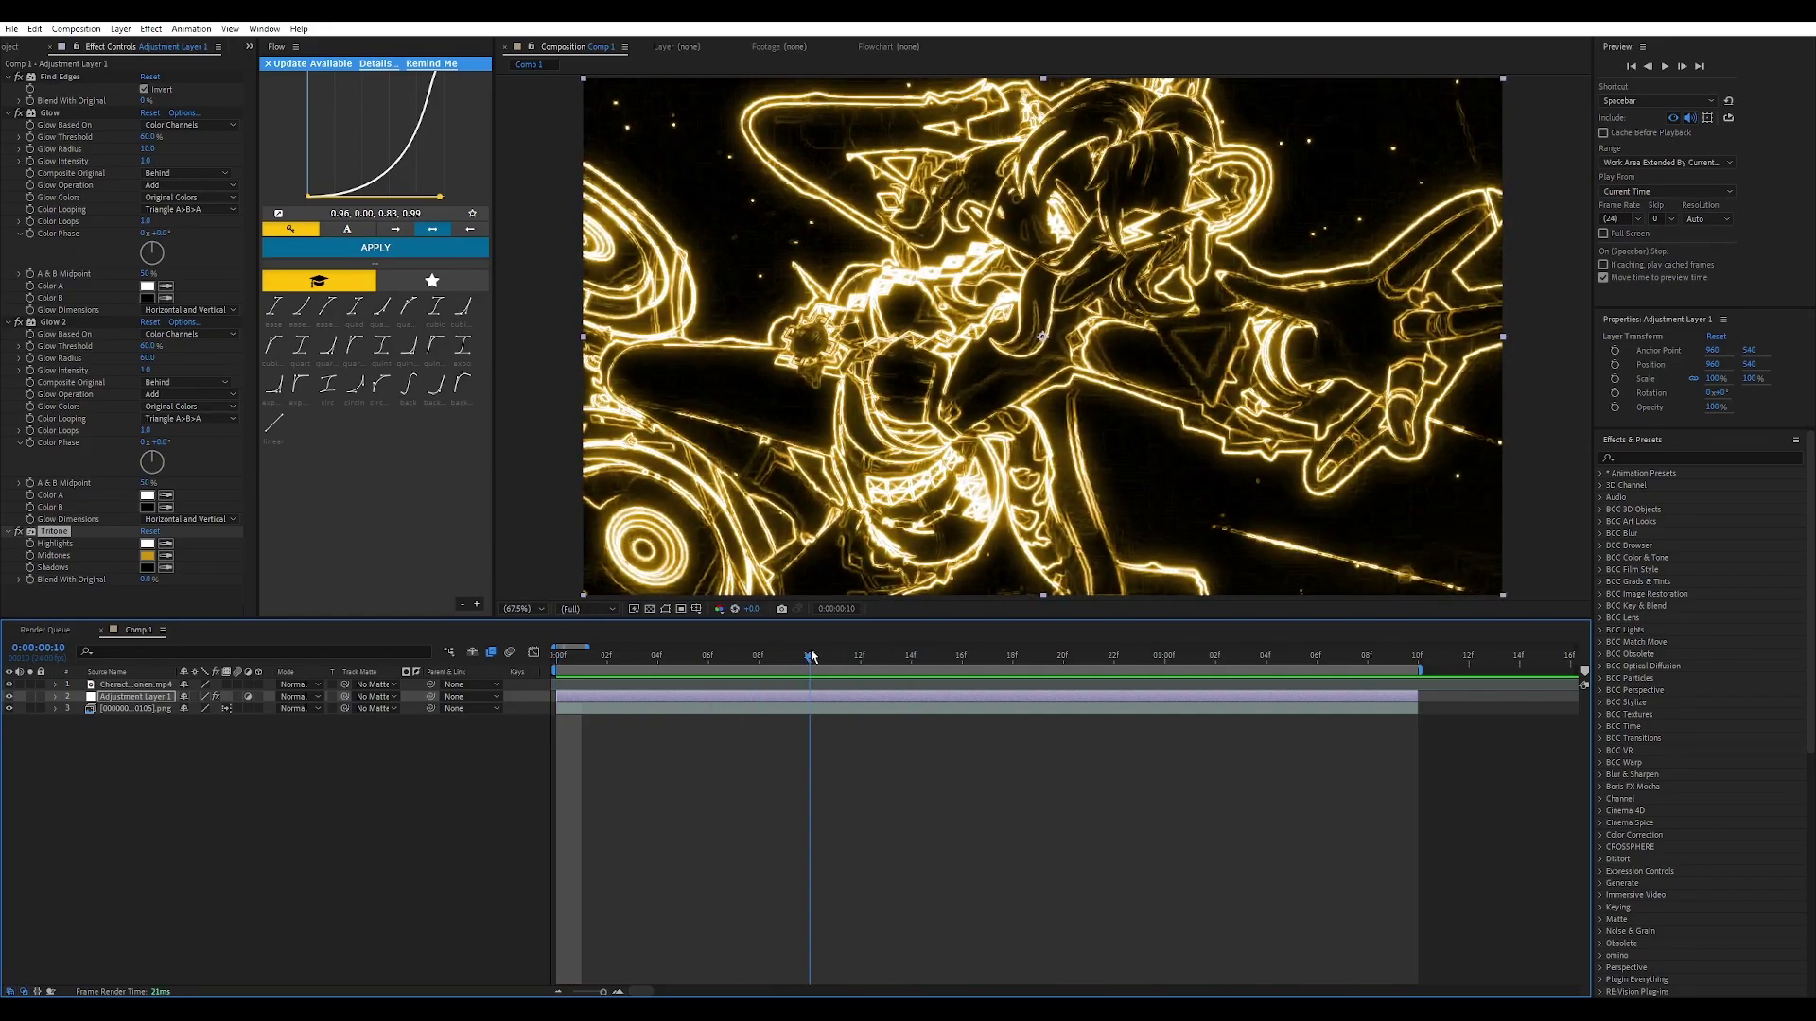
pyautogui.moveTo(766, 658); pyautogui.dragTo(776, 657)
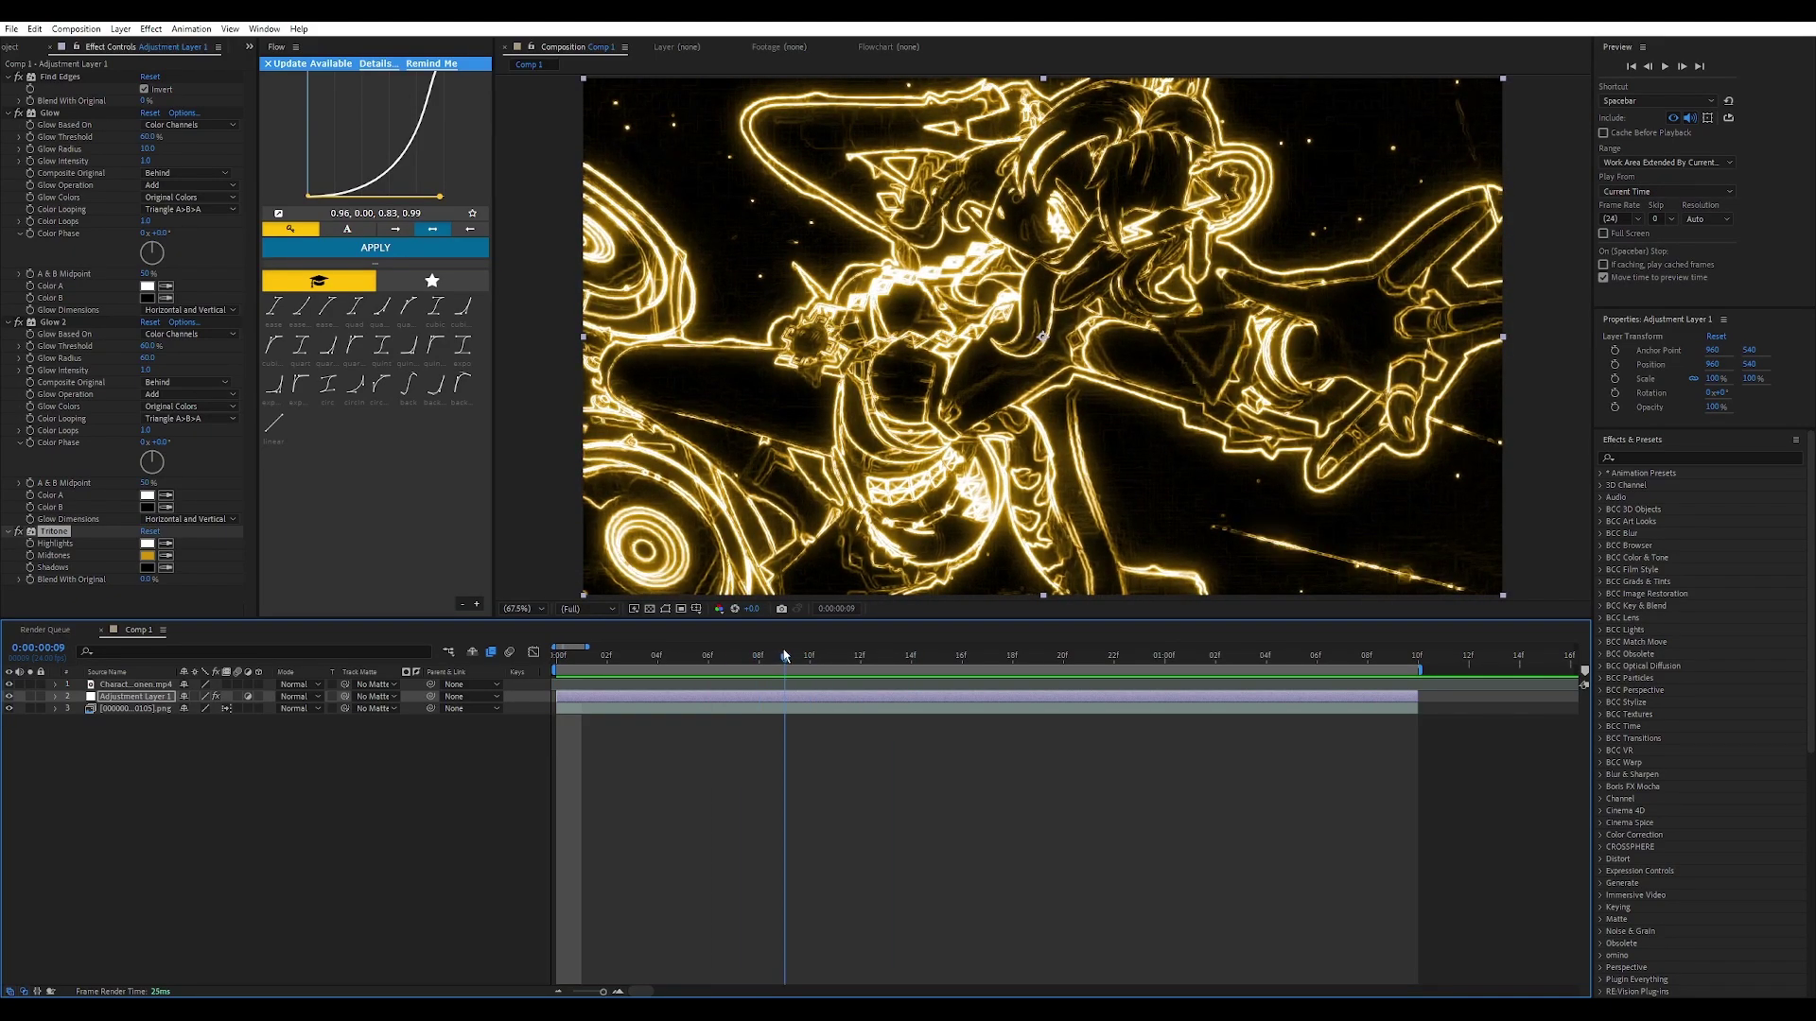
# Step: Remove all existing effects from the adjustment layer and reselect it
pyautogui.hotkey('ctrl', 'shift', 'e')
pyautogui.click(867, 706)
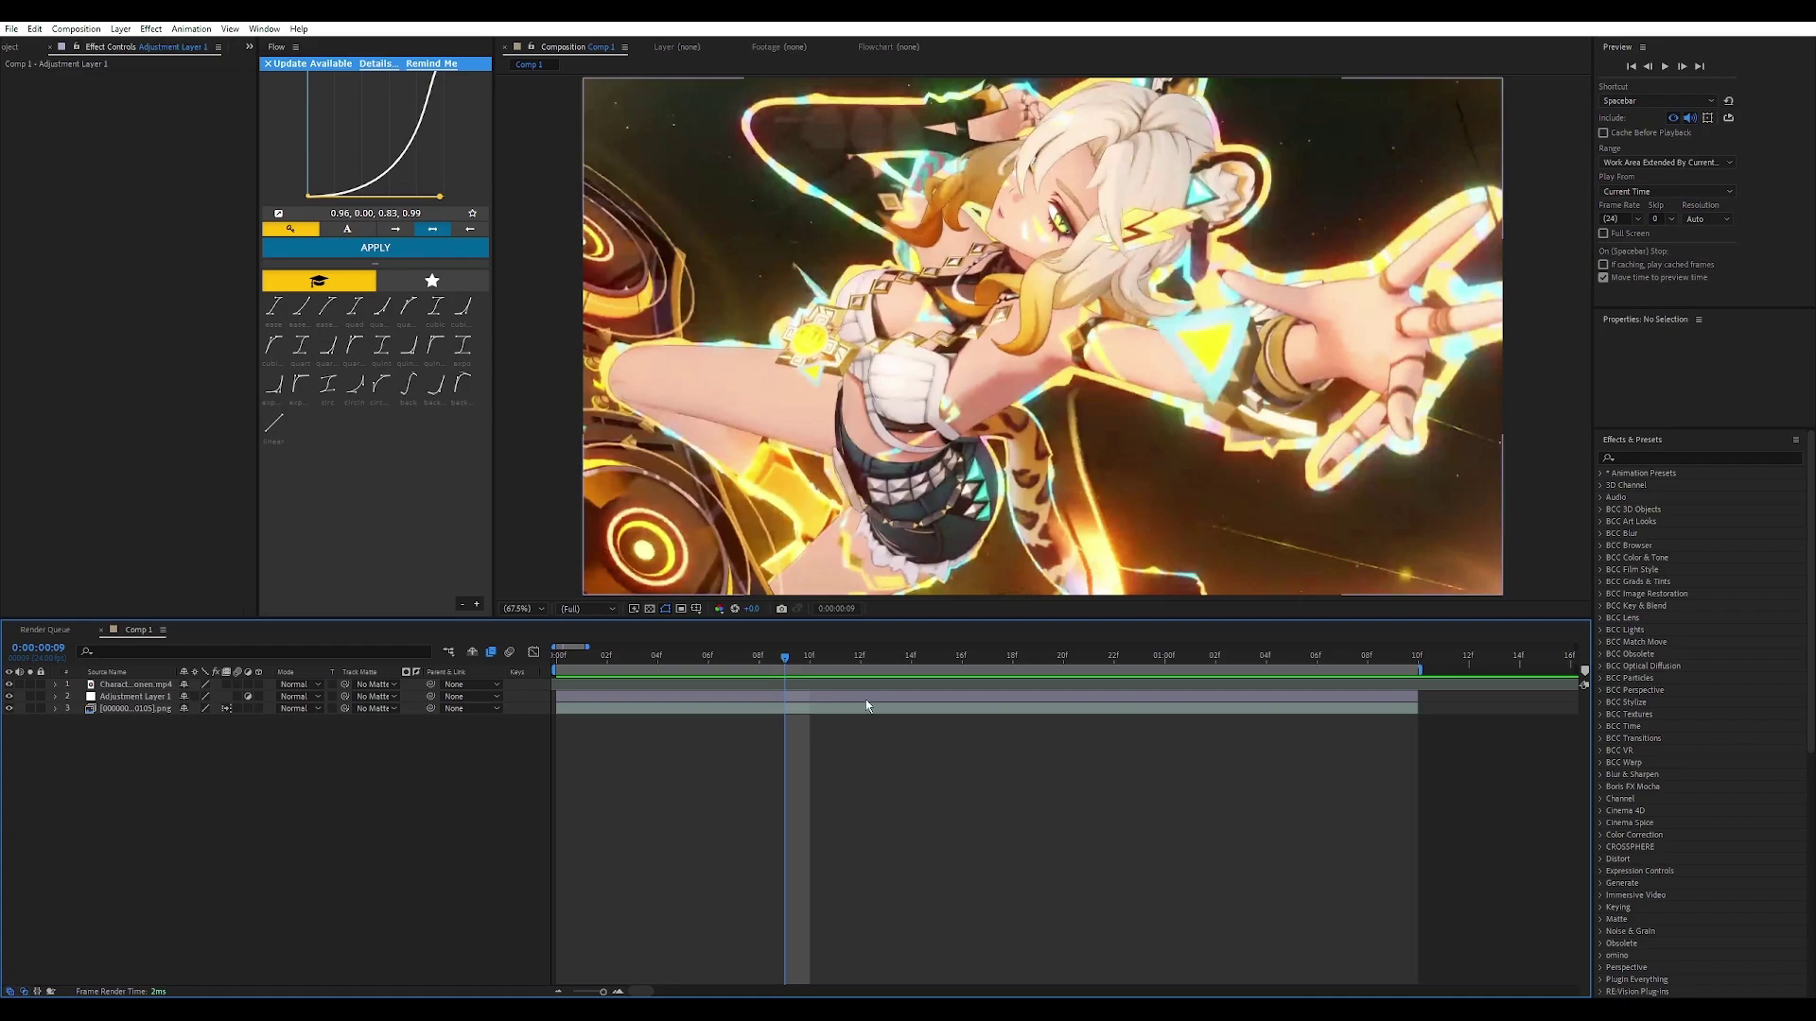
pyautogui.click(868, 706)
# Step: Apply Minimax to the adjustment layer and raise its Radius to 20
pyautogui.hotkey('ctrl', 'space')
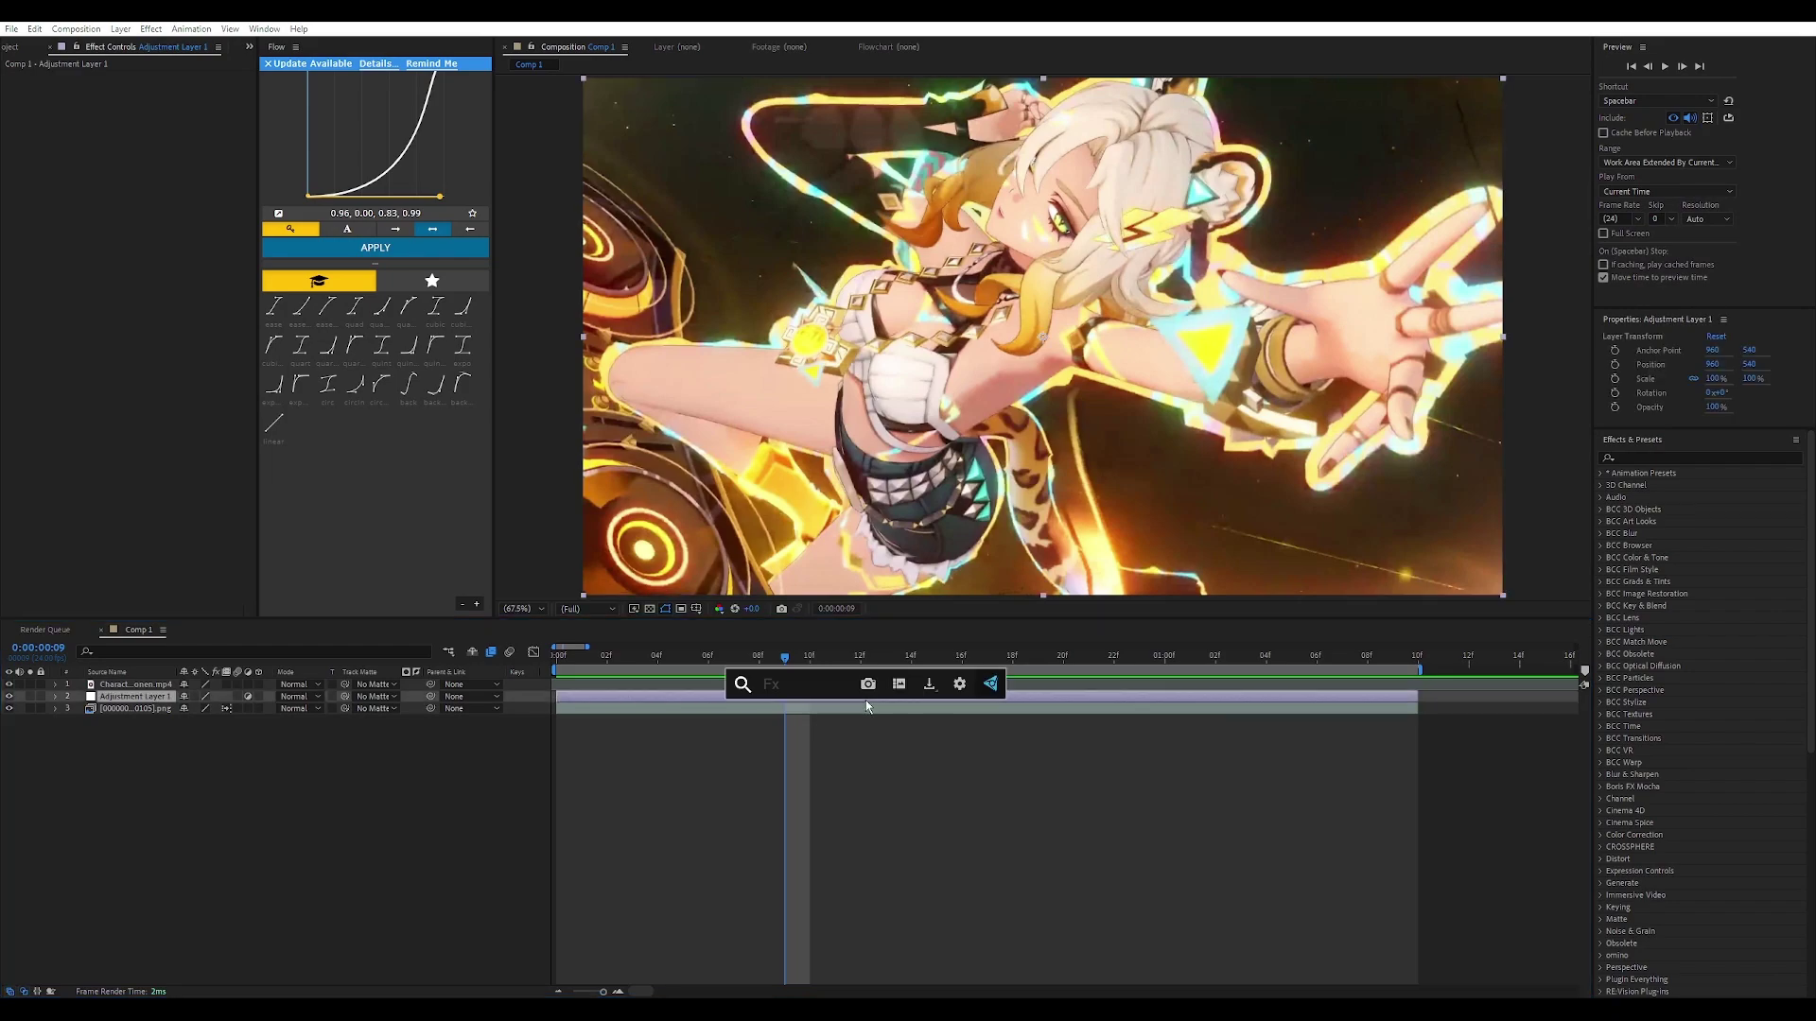
pyautogui.write('minimax')
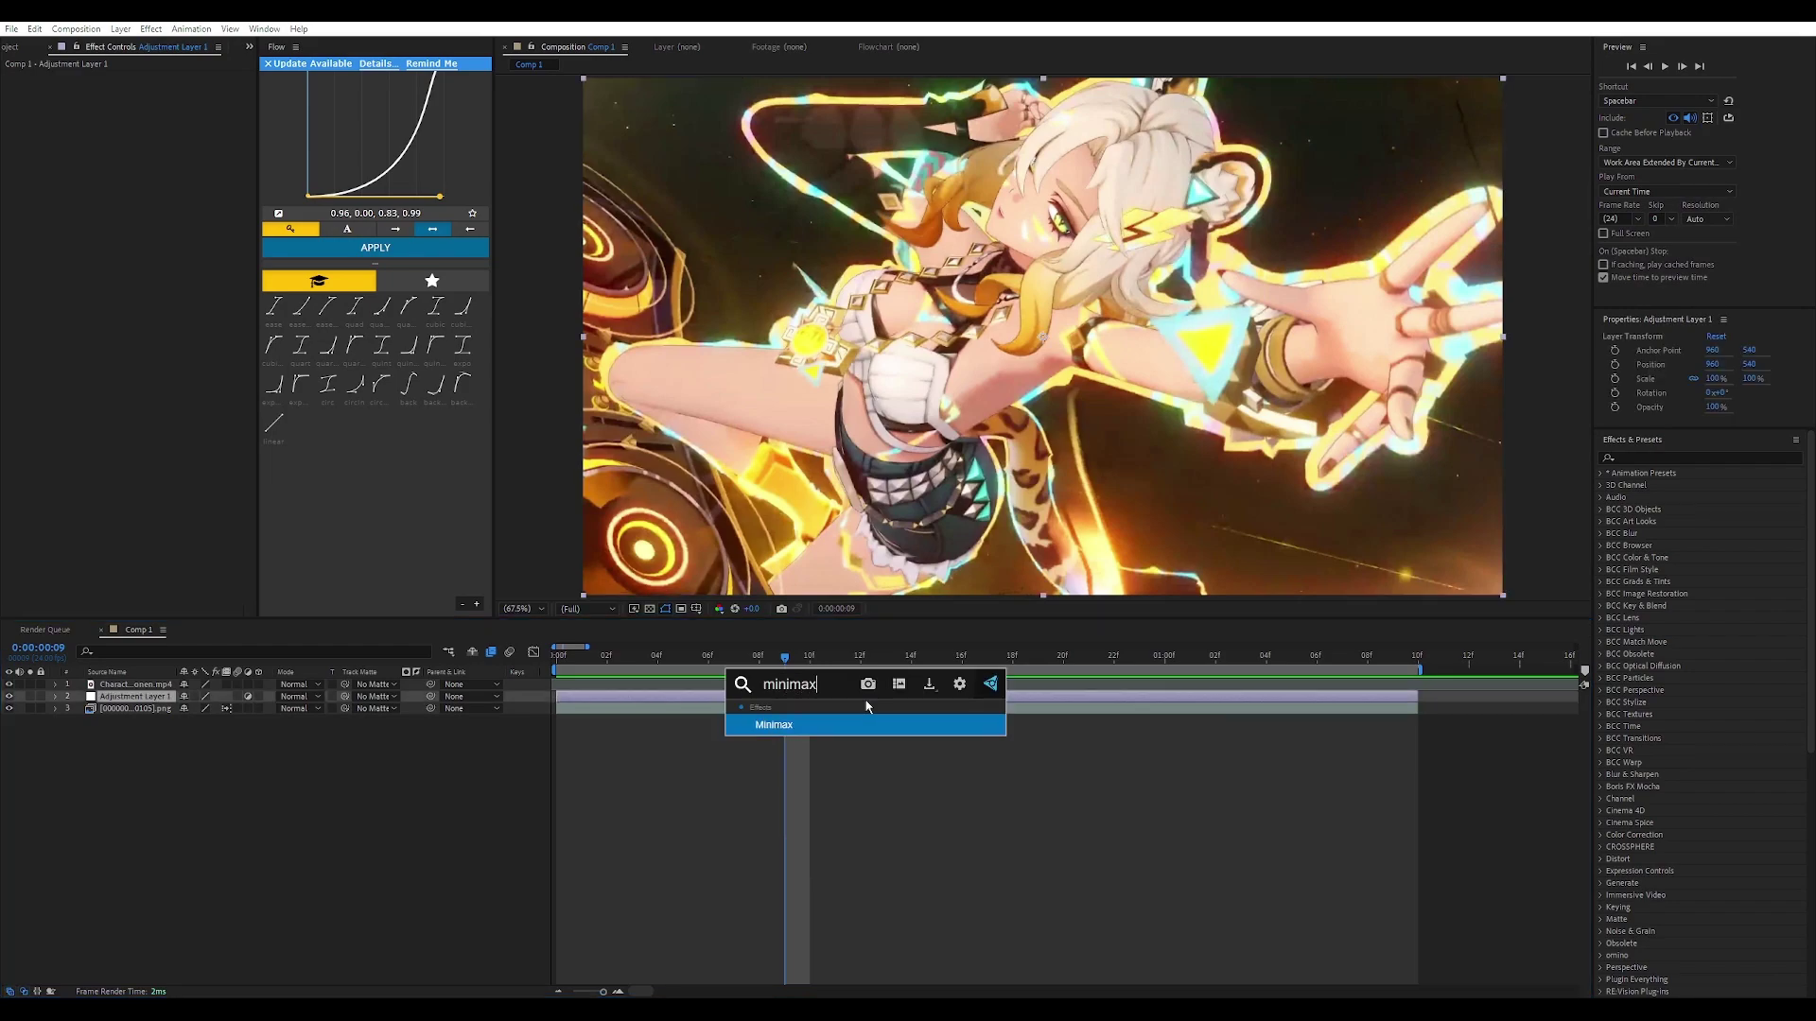
pyautogui.press('Return')
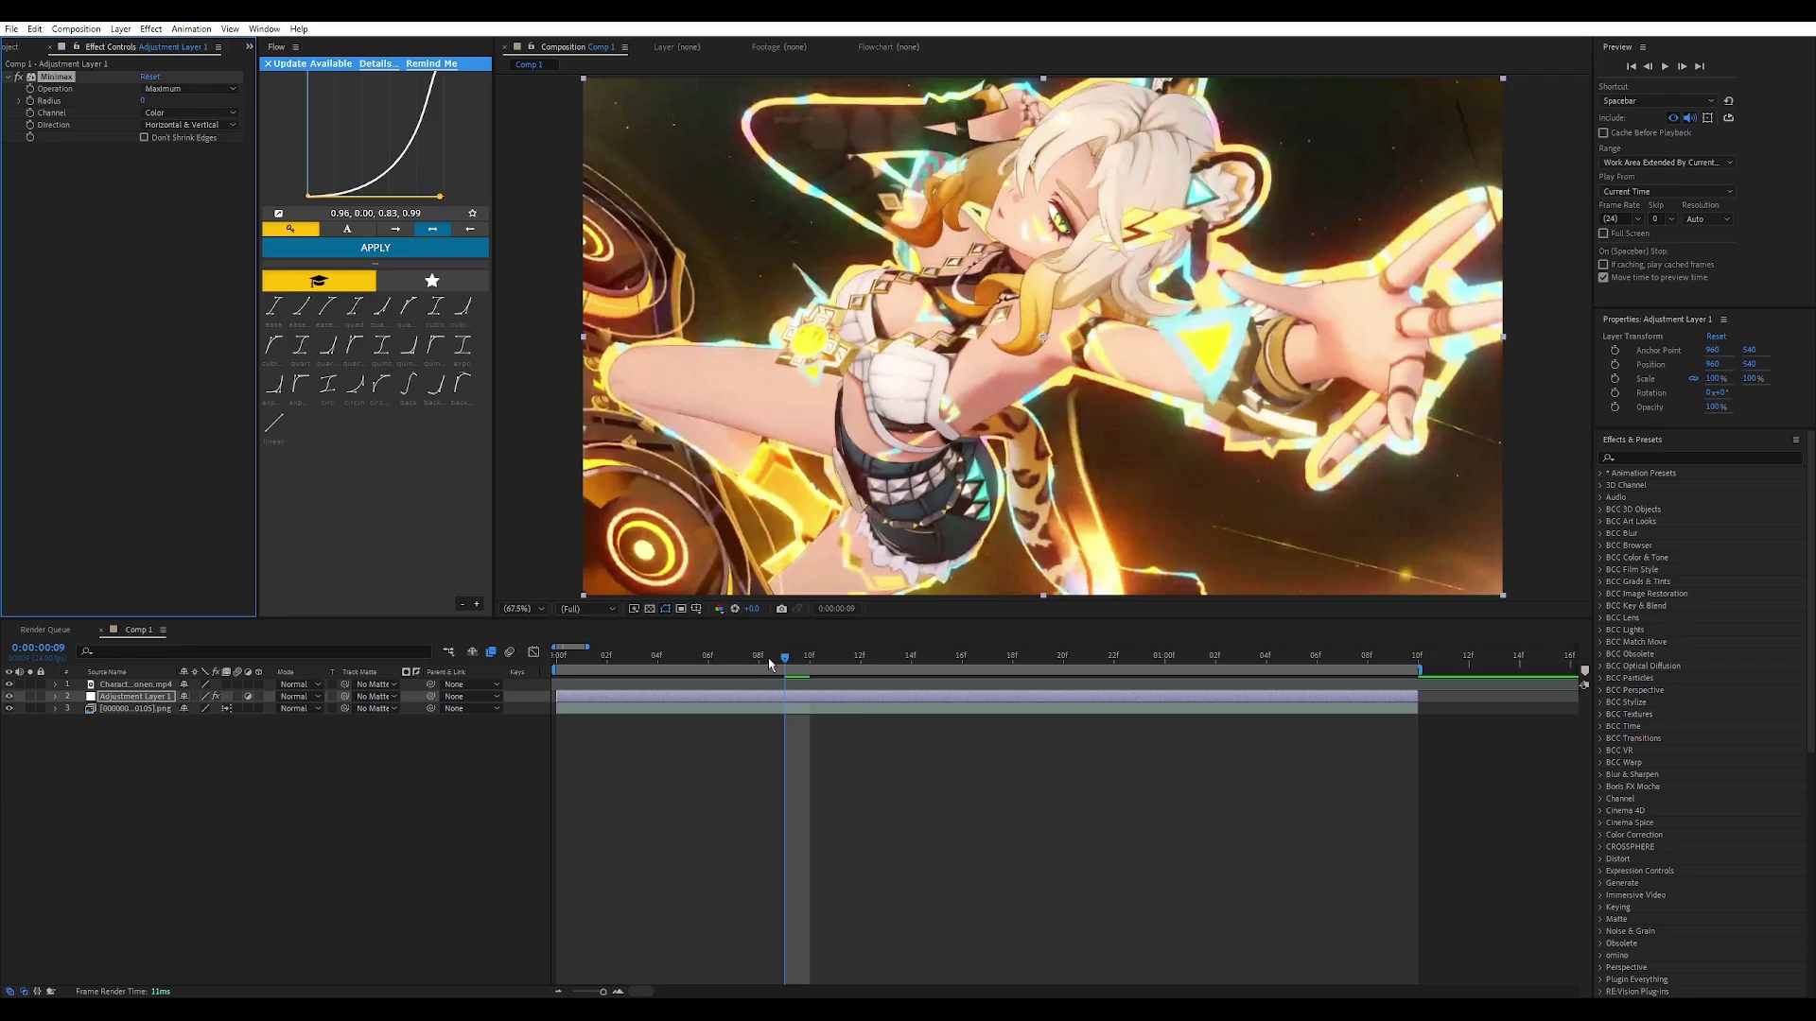
pyautogui.moveTo(768, 657)
pyautogui.mouseDown()
pyautogui.moveTo(681, 656)
pyautogui.moveTo(825, 654)
pyautogui.moveTo(681, 655)
pyautogui.moveTo(757, 657)
pyautogui.mouseUp()
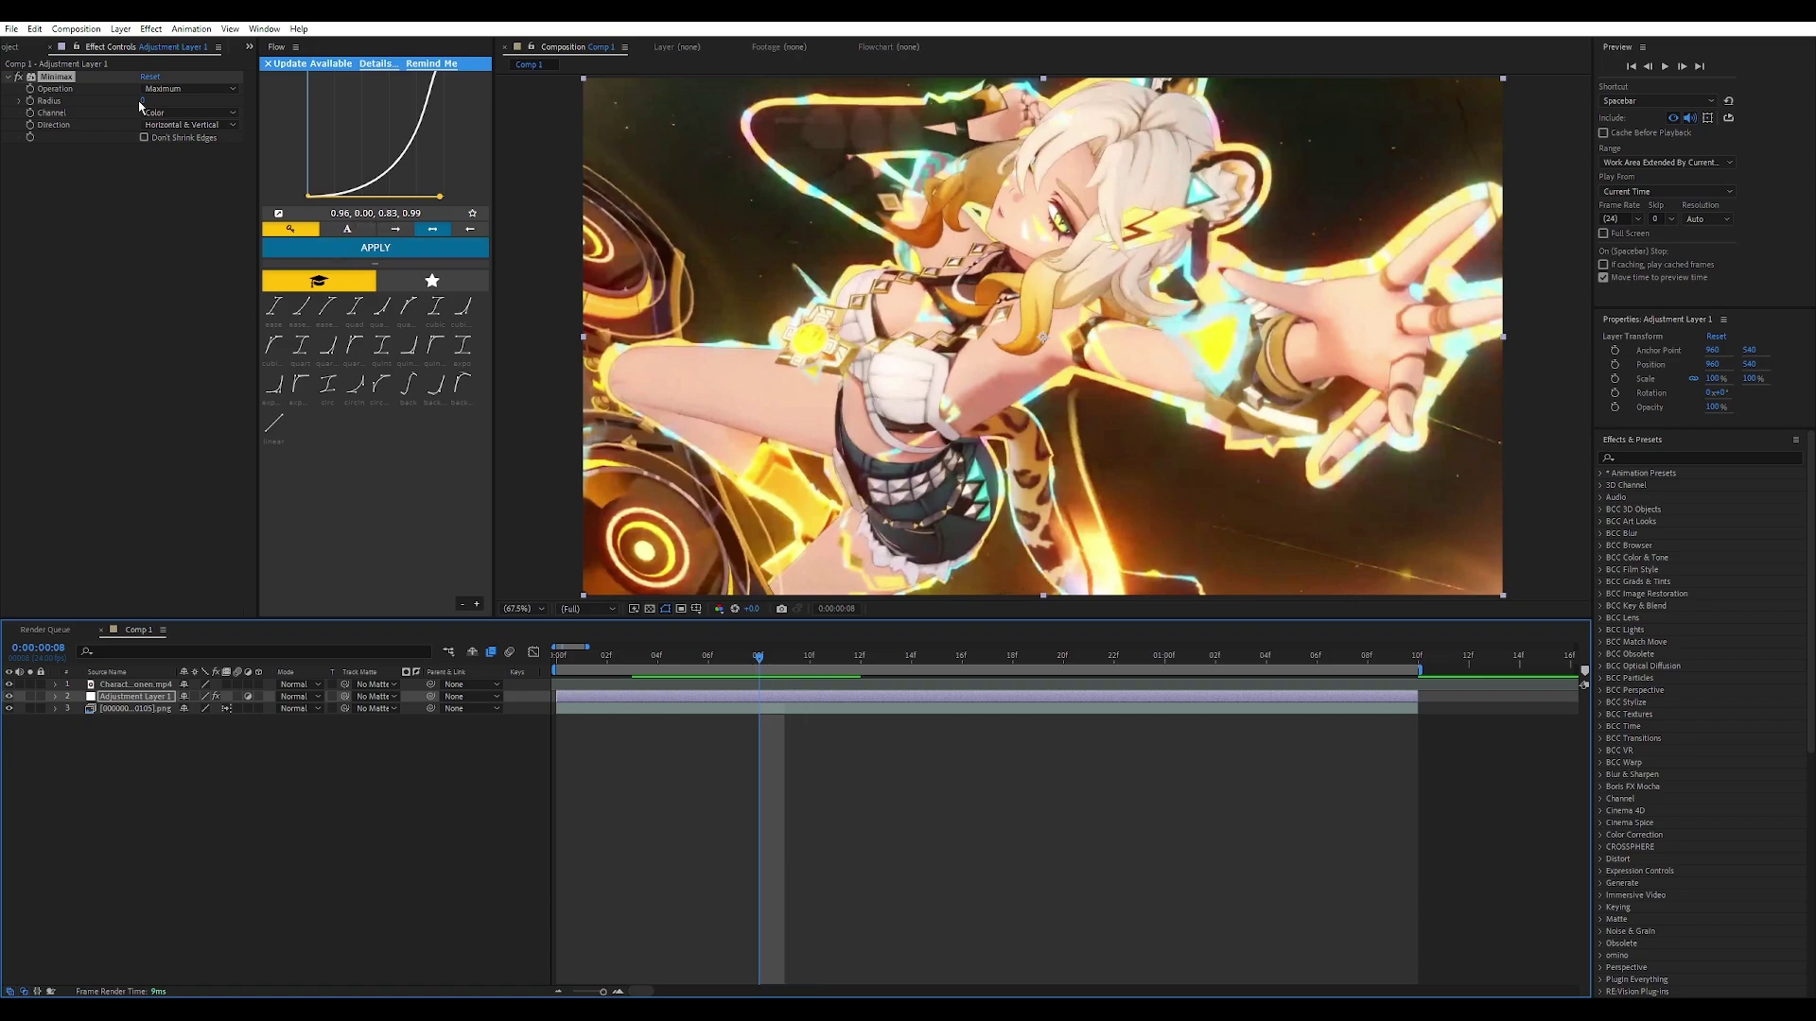
pyautogui.moveTo(142, 102); pyautogui.dragTo(166, 113)
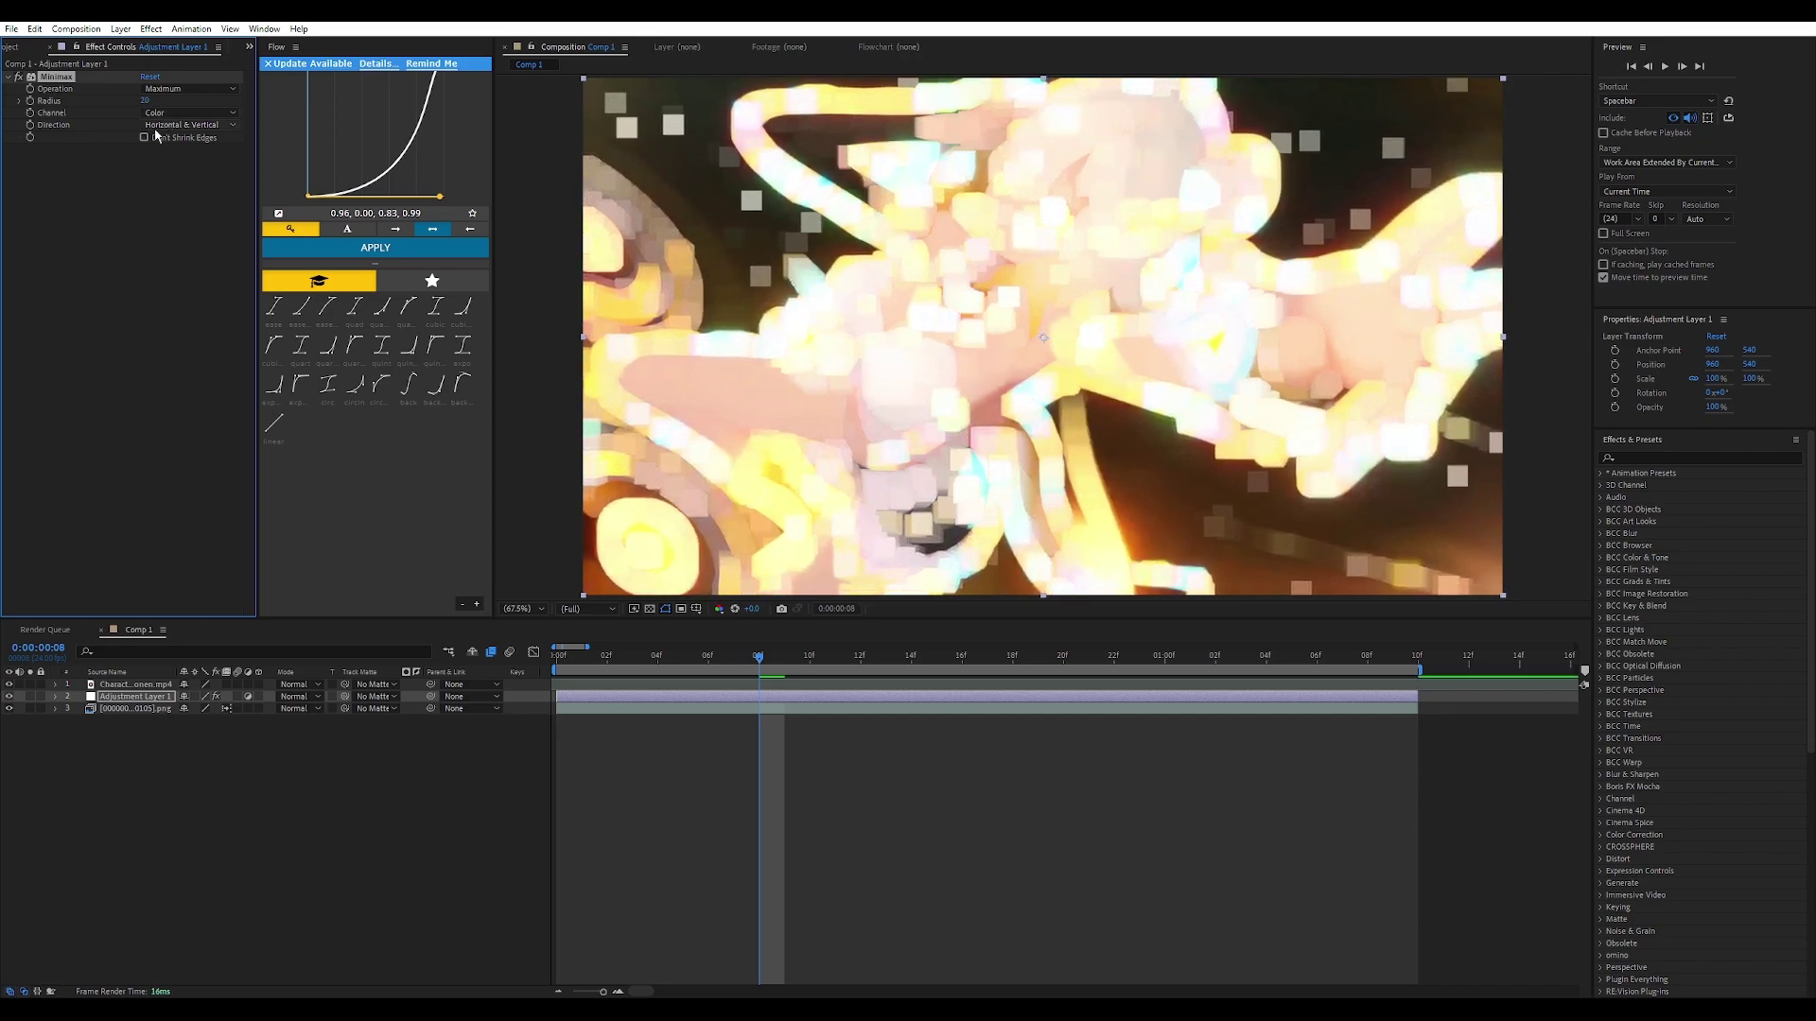
# Step: Review the Minimax direction and operation options, then set Operation to Minimum
pyautogui.click(166, 127)
pyautogui.click(66, 283)
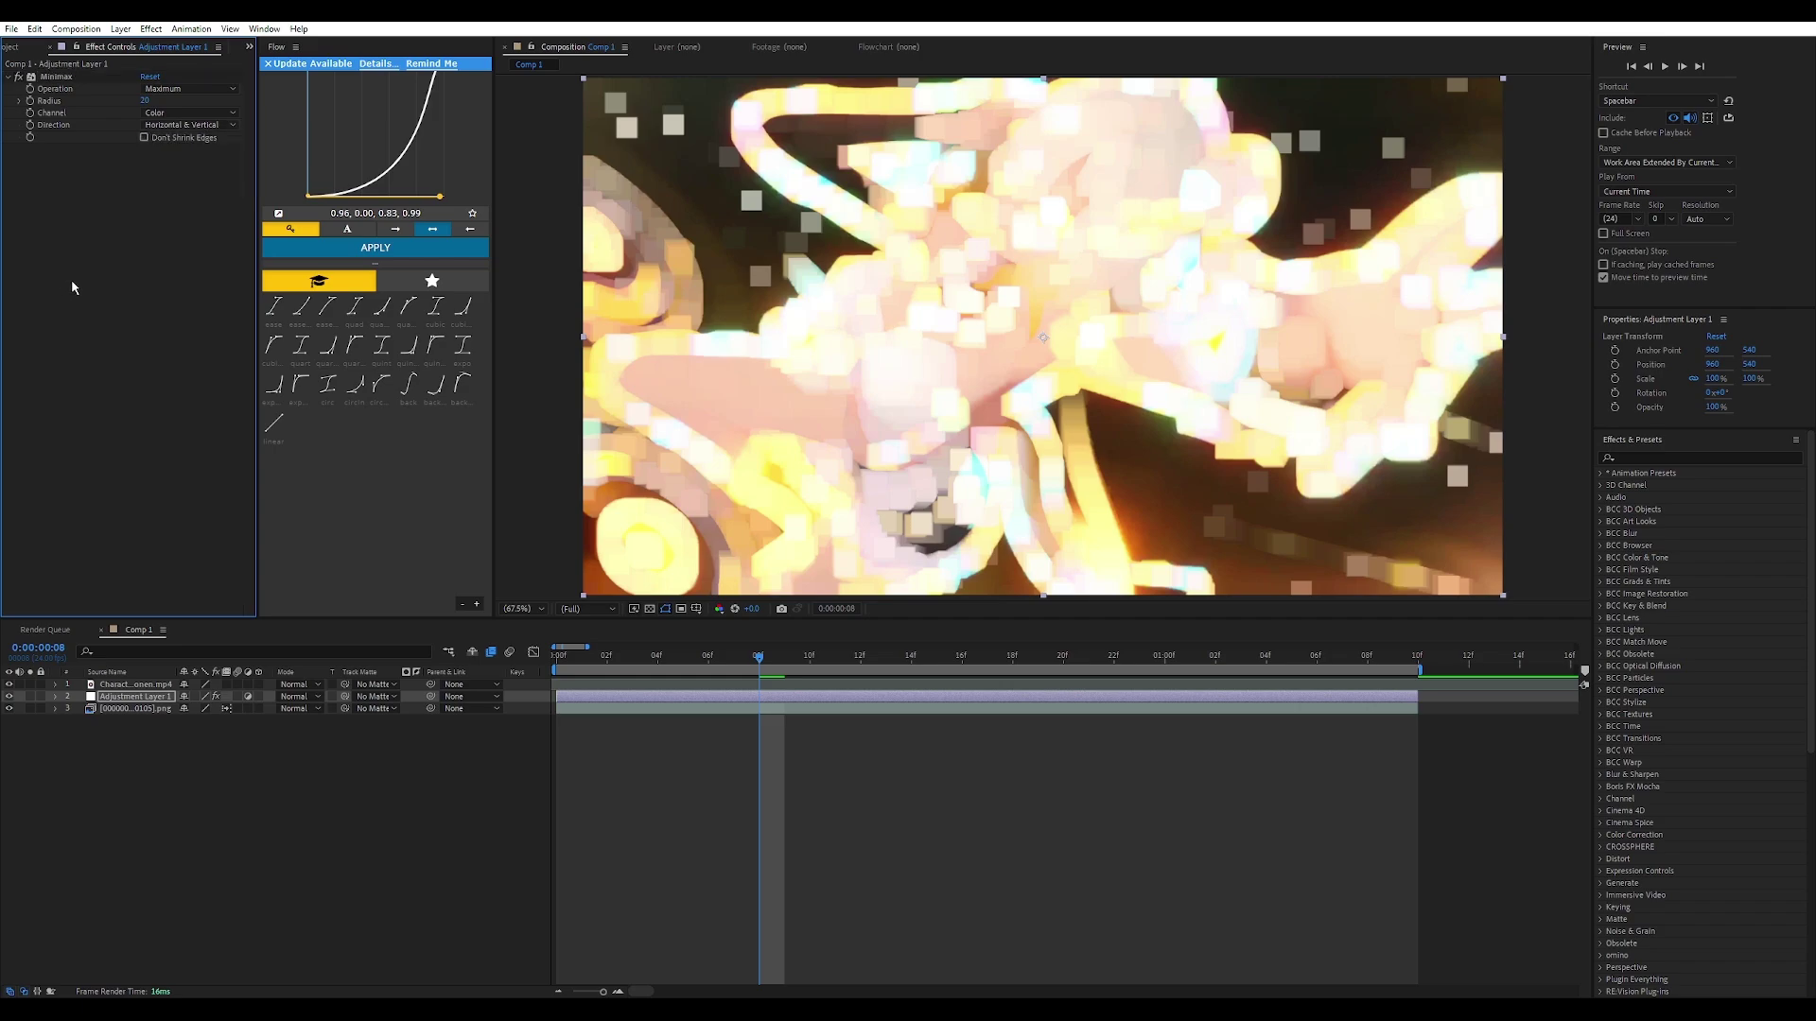
pyautogui.click(214, 126)
pyautogui.click(184, 189)
pyautogui.click(161, 90)
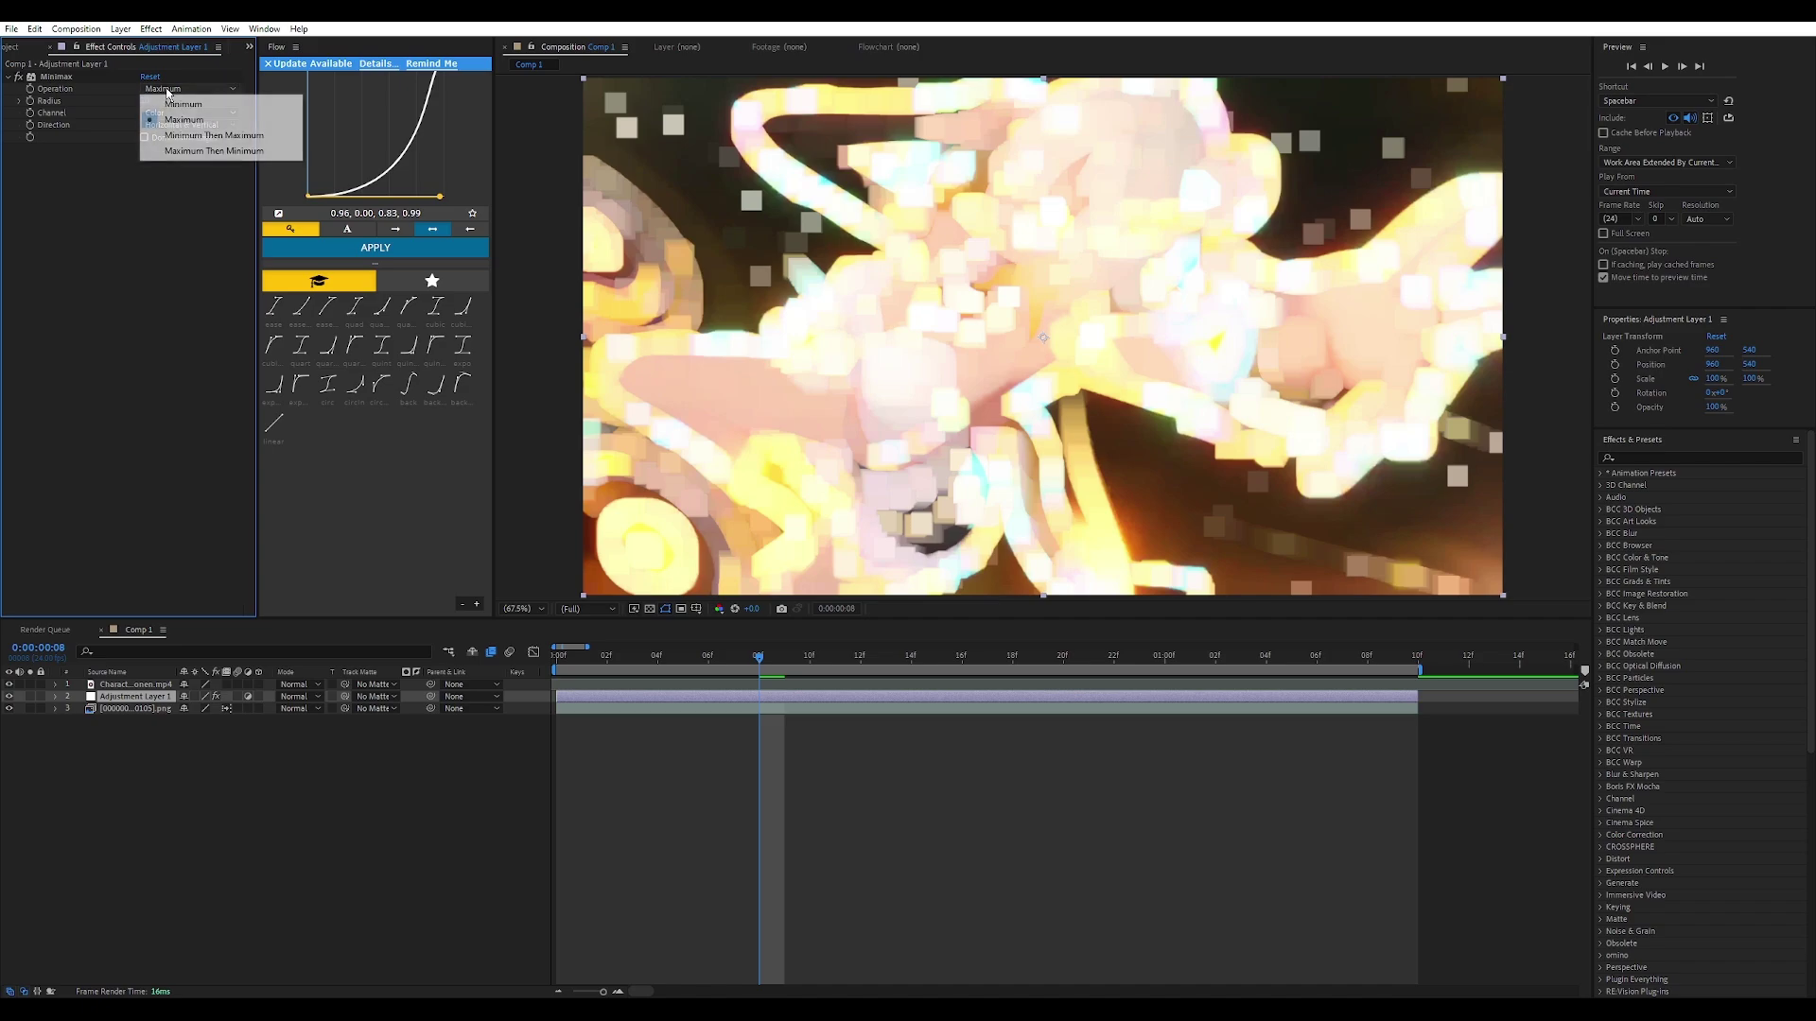
pyautogui.click(94, 180)
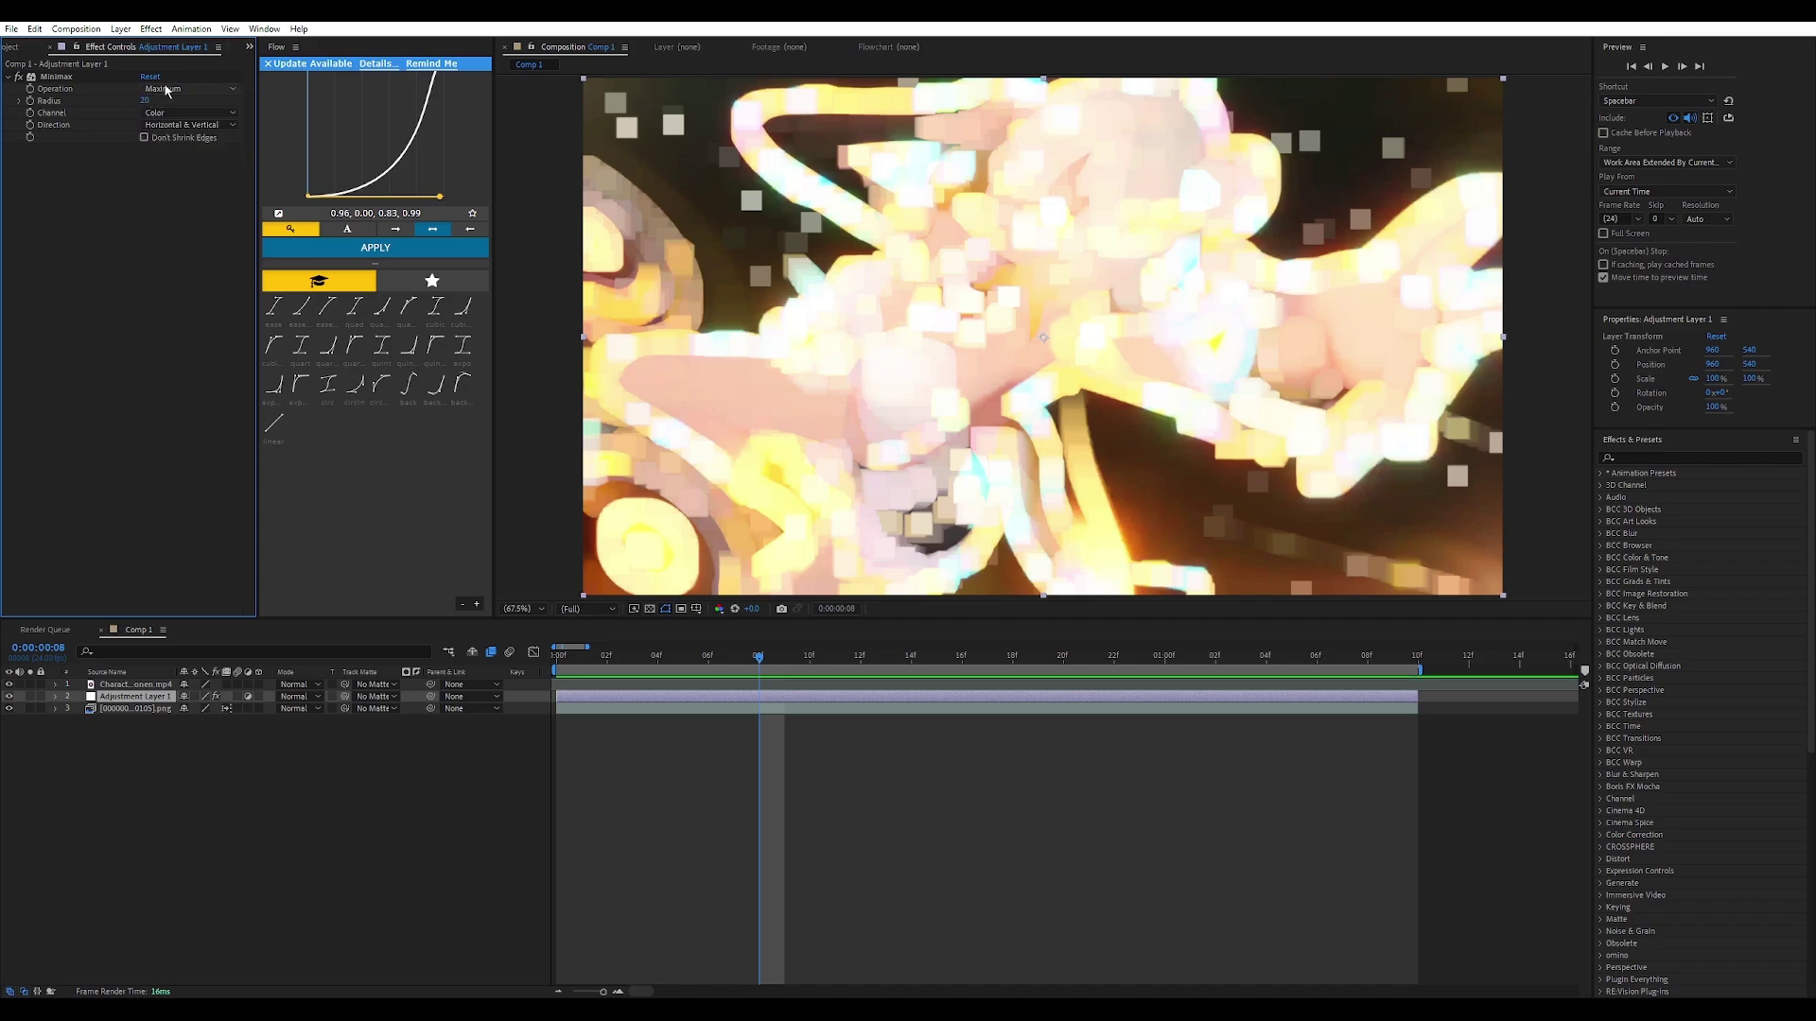
pyautogui.click(166, 90)
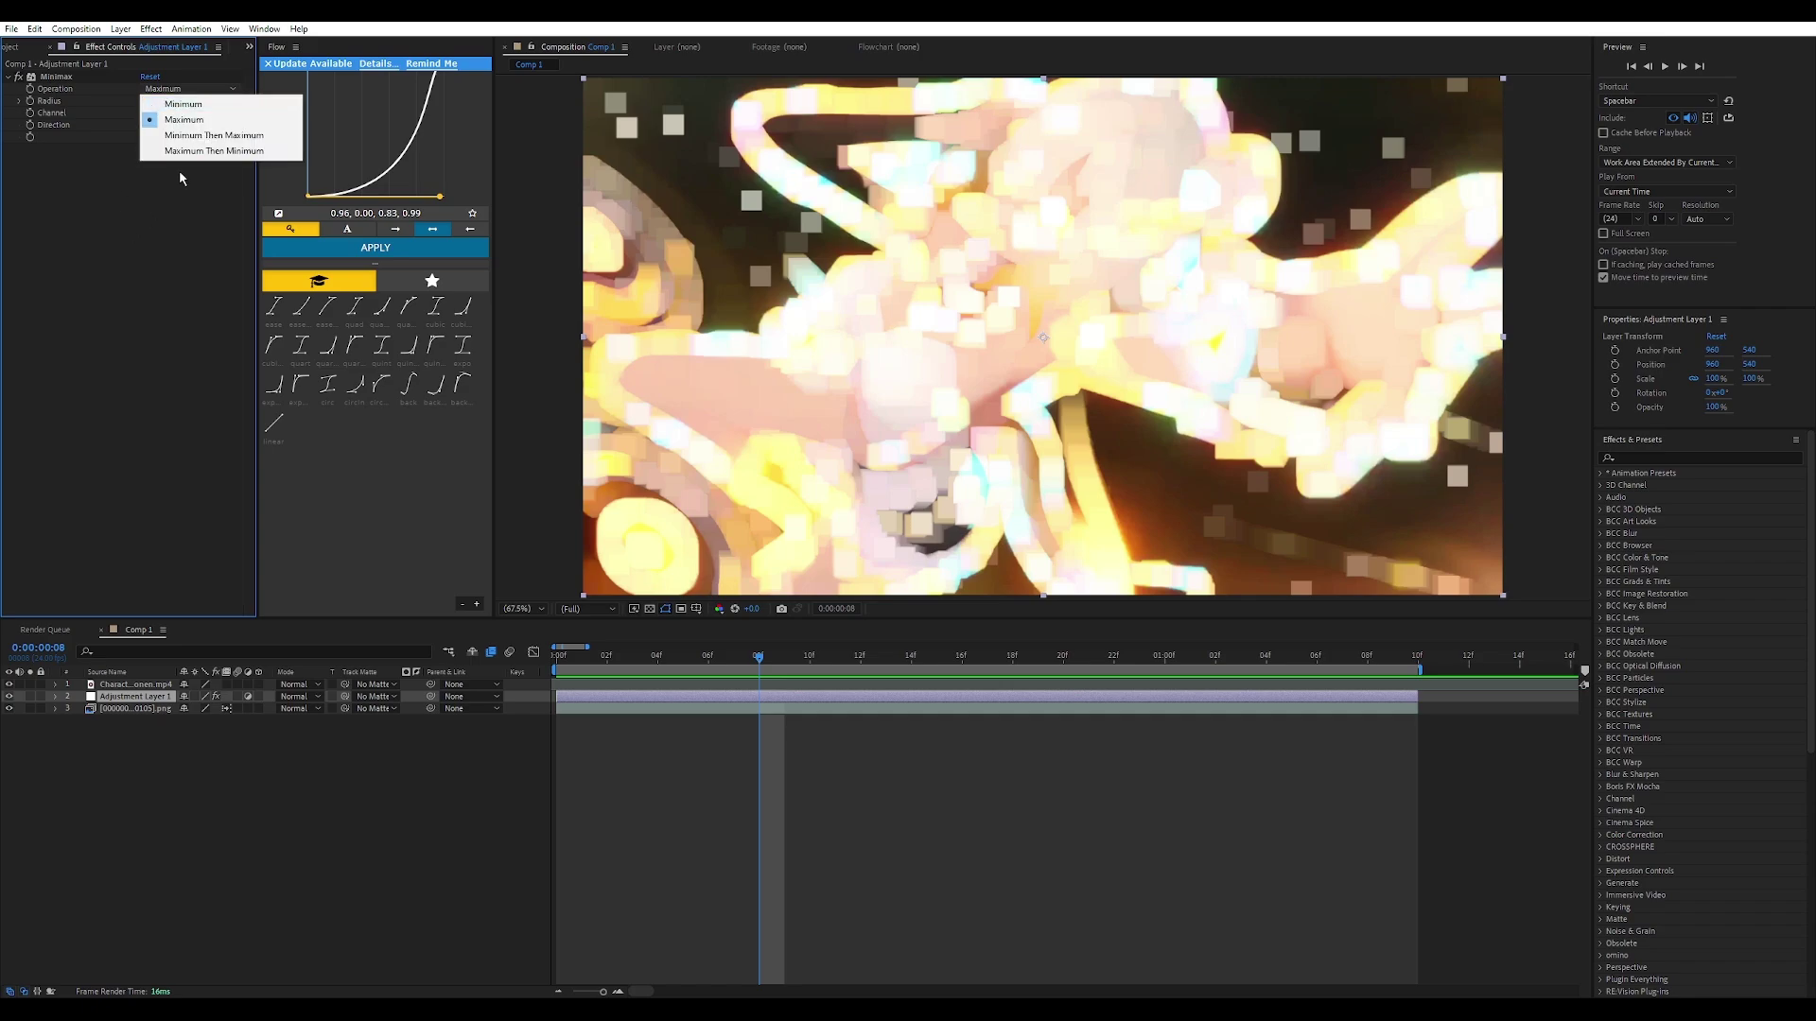
pyautogui.click(174, 105)
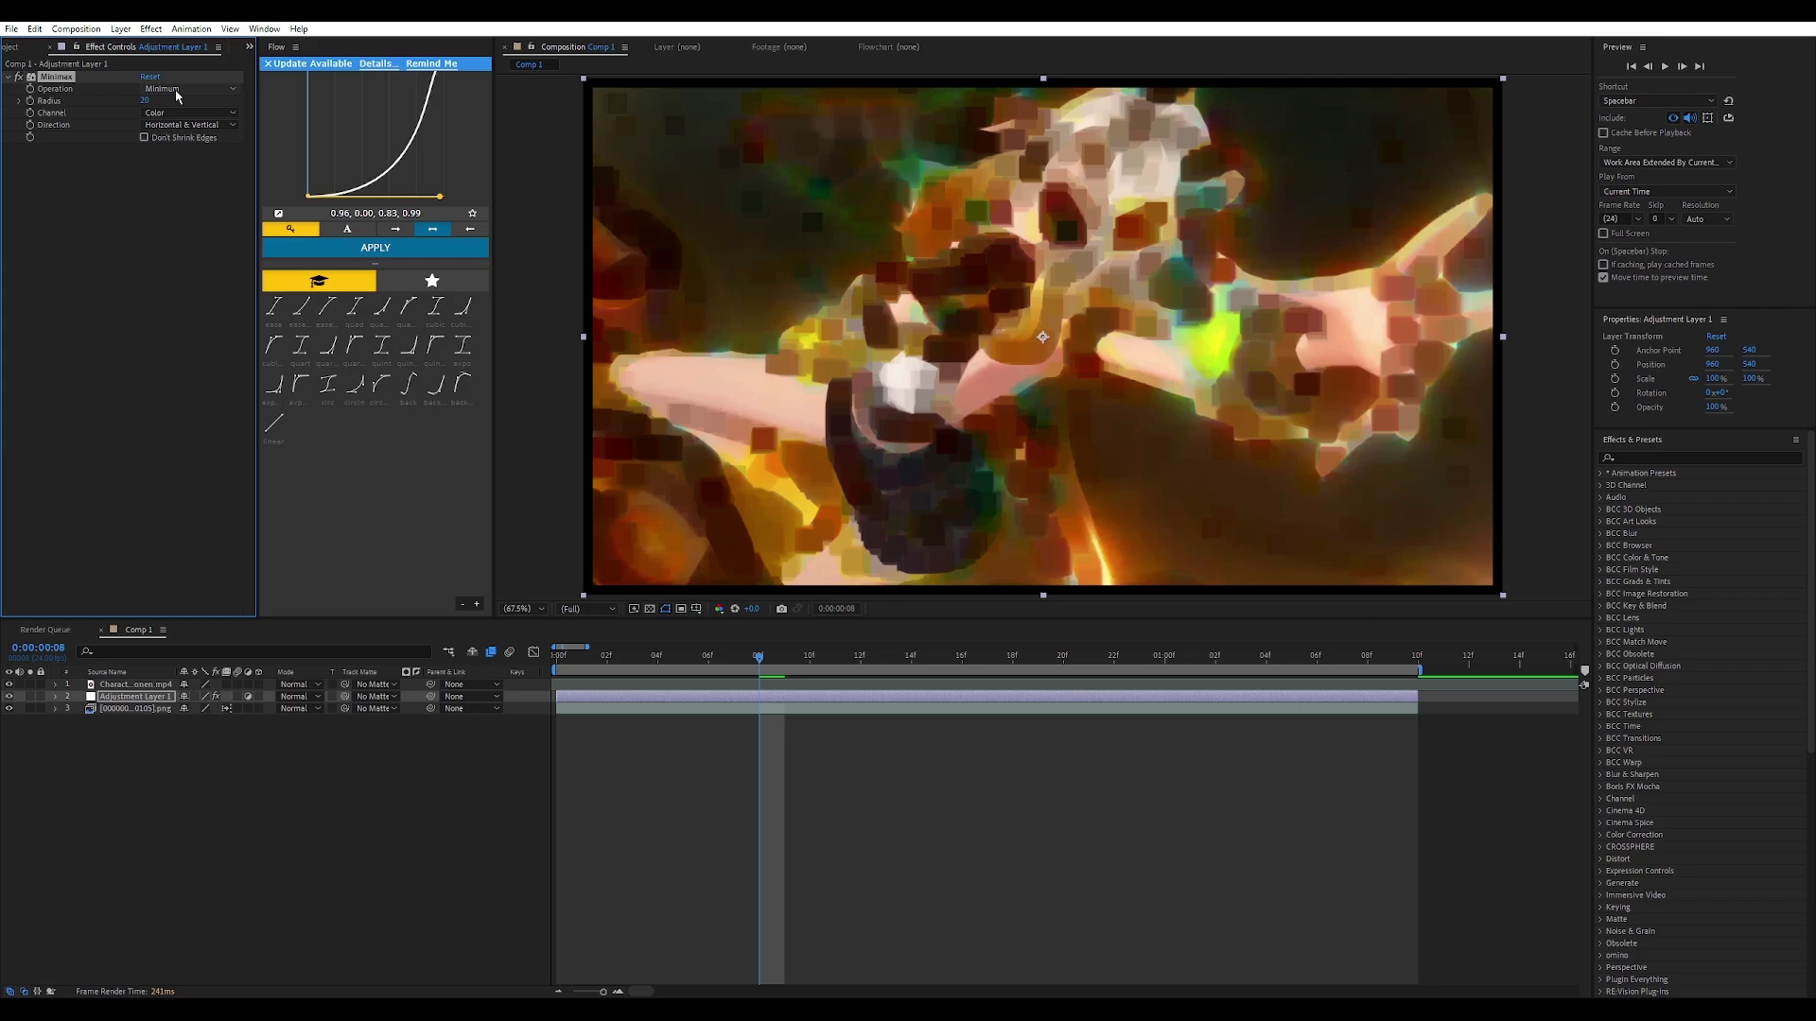
pyautogui.click(179, 90)
pyautogui.click(56, 340)
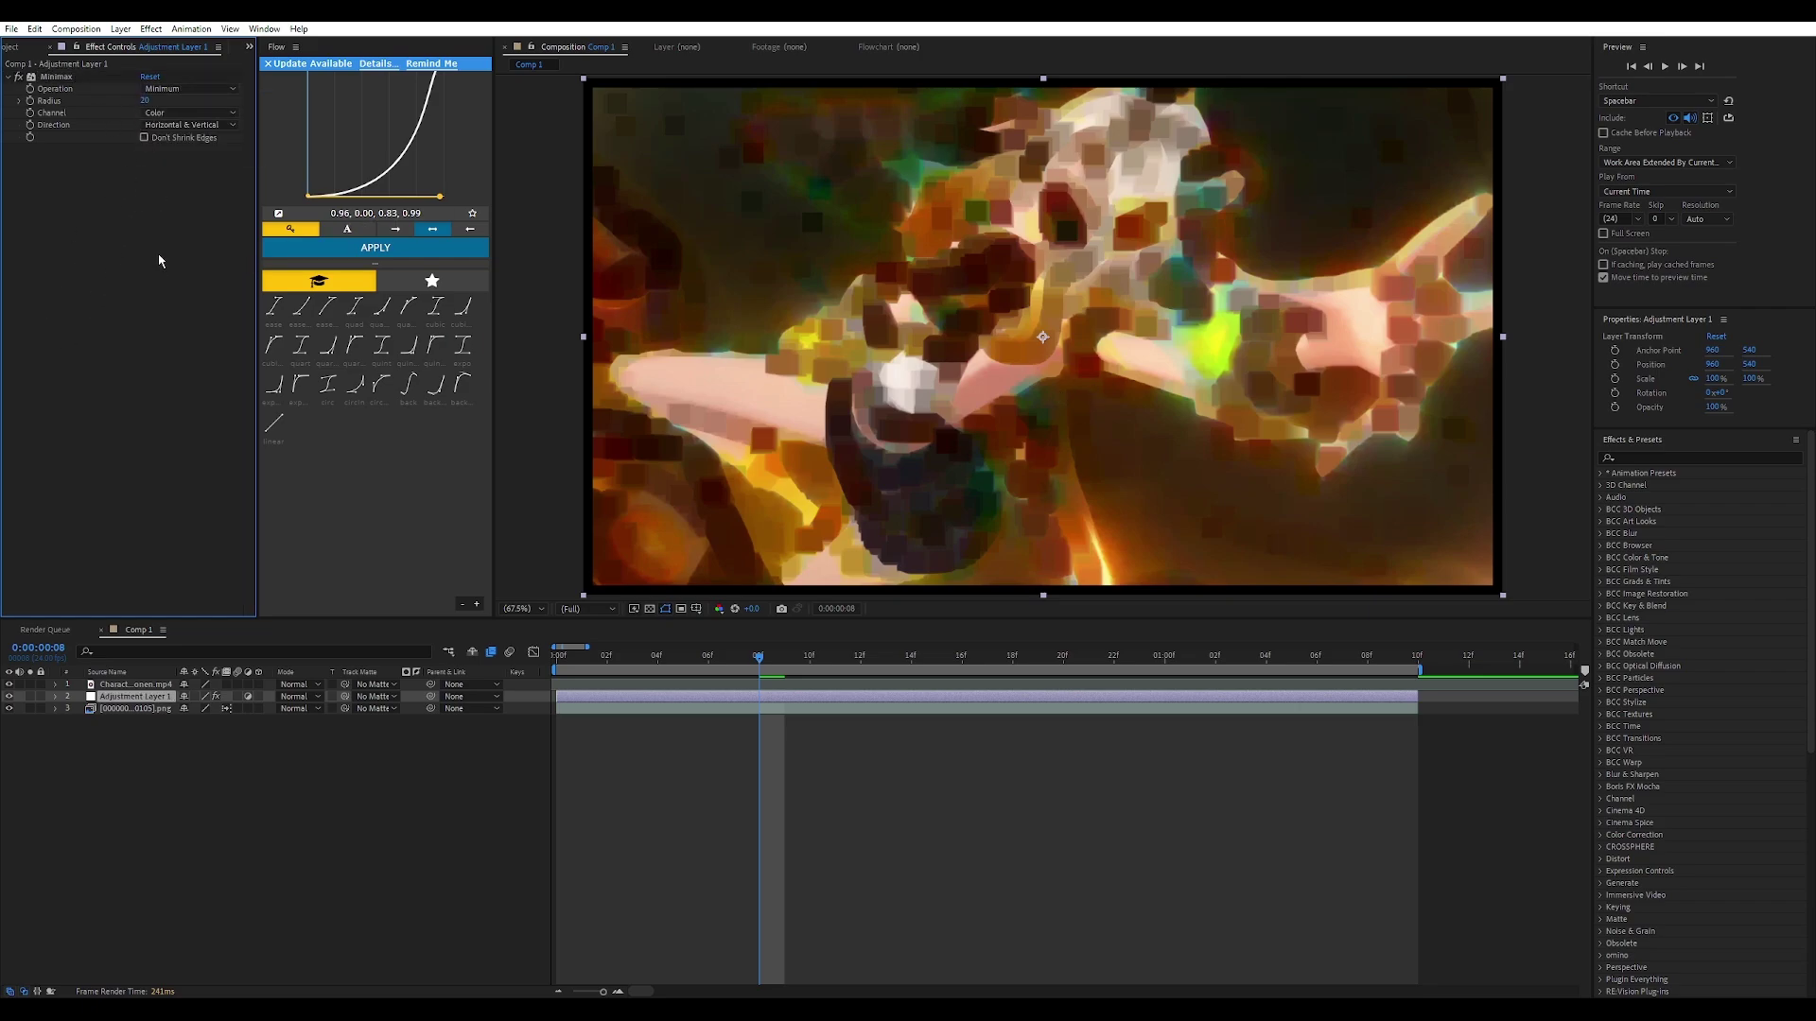
# Step: Return Minimax Operation to Maximum, test the Red channel, keep Horizontal & Vertical direction
pyautogui.click(163, 89)
pyautogui.click(176, 120)
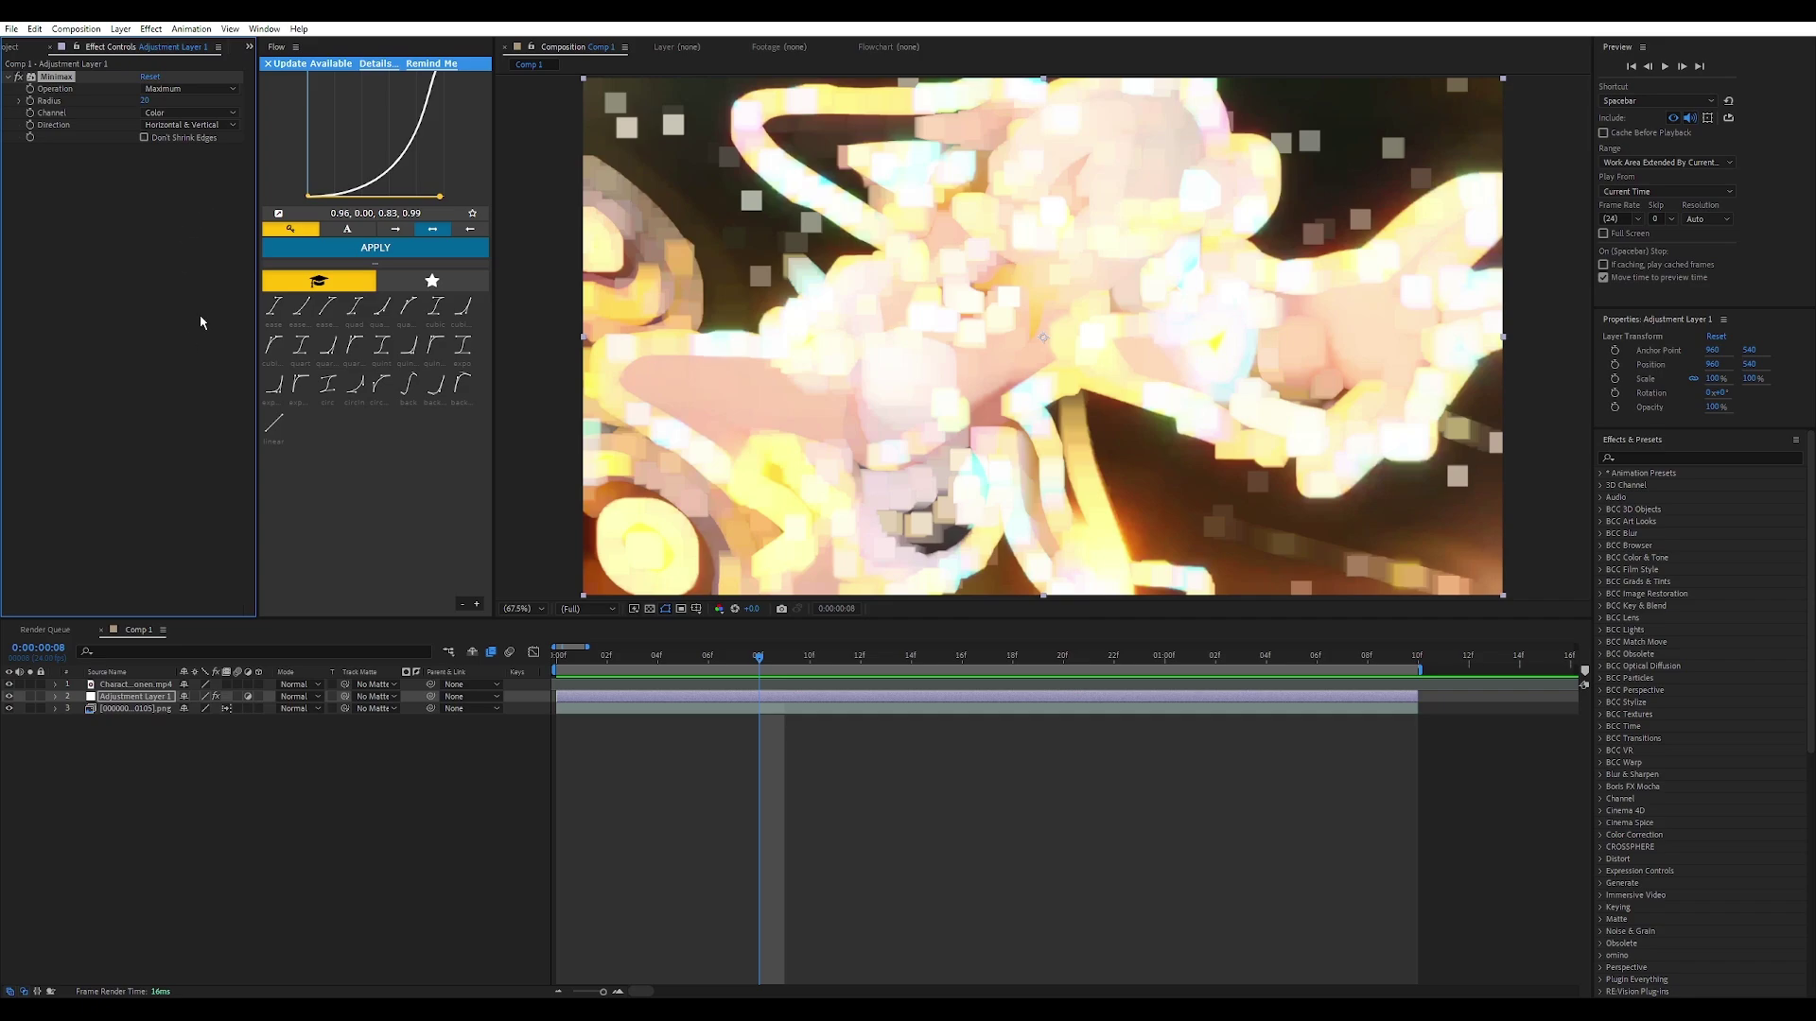
pyautogui.click(174, 113)
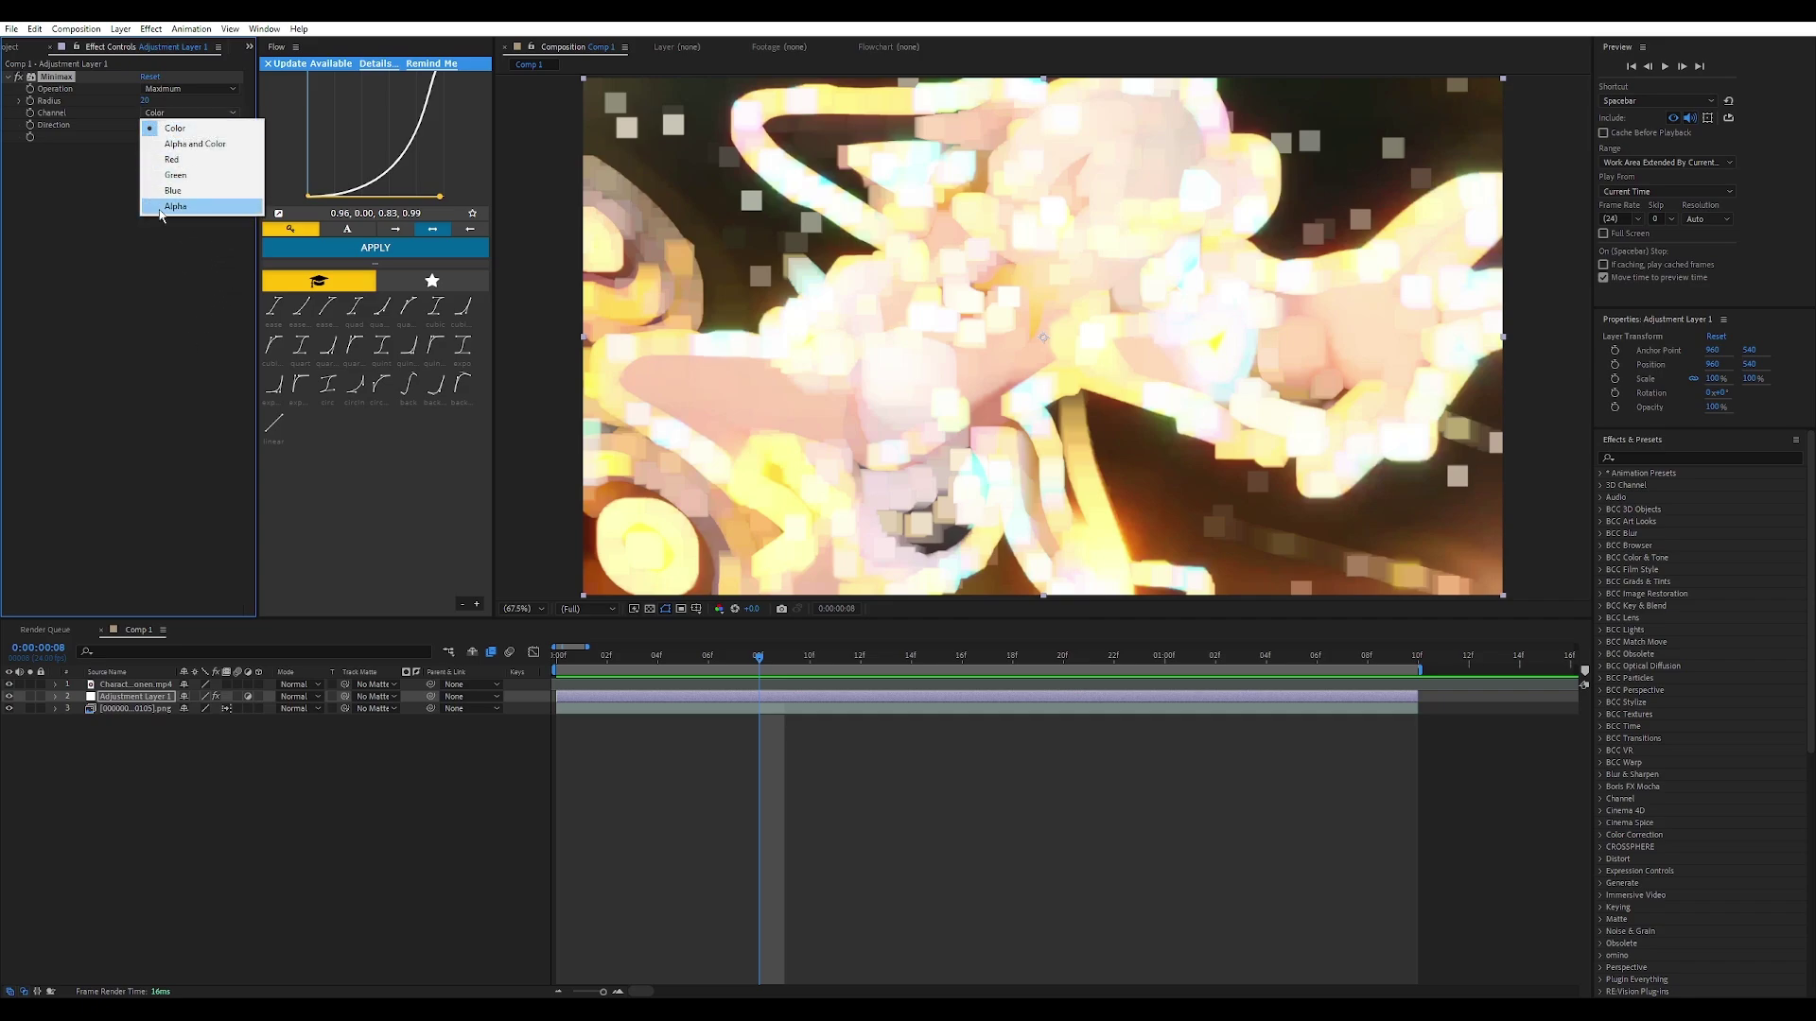
pyautogui.click(173, 123)
pyautogui.click(174, 119)
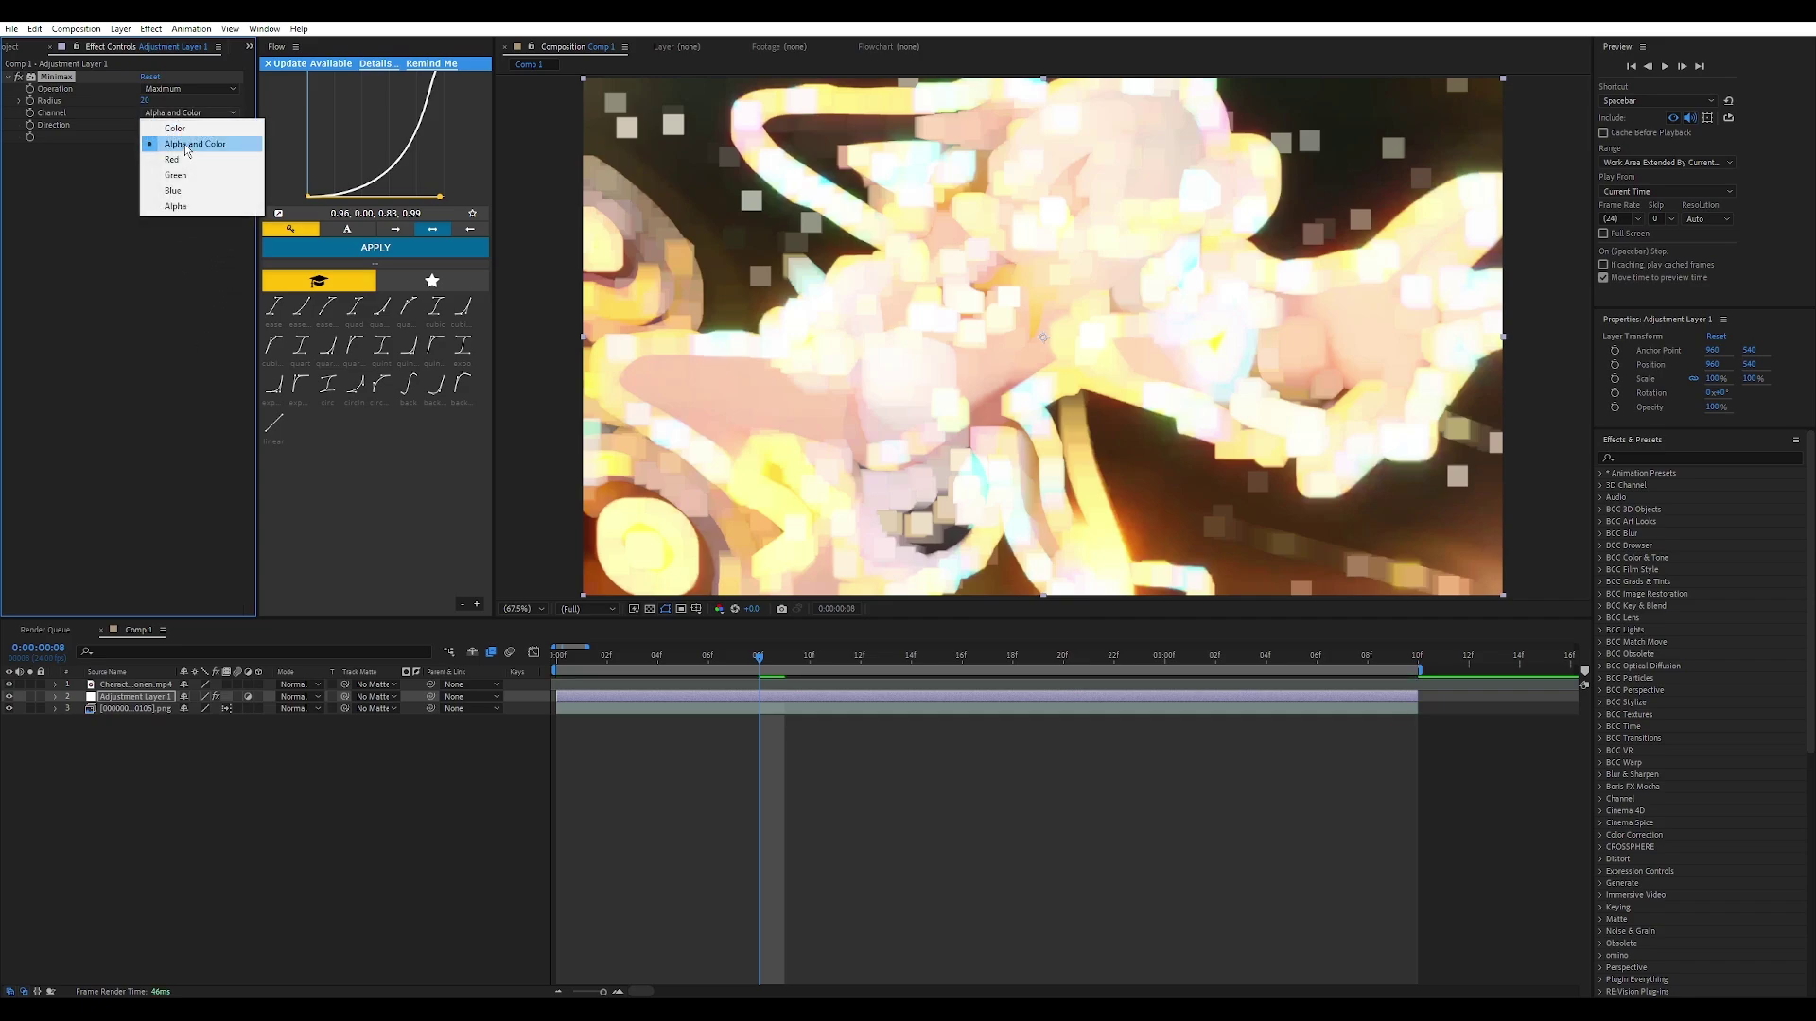
pyautogui.click(185, 157)
pyautogui.click(185, 124)
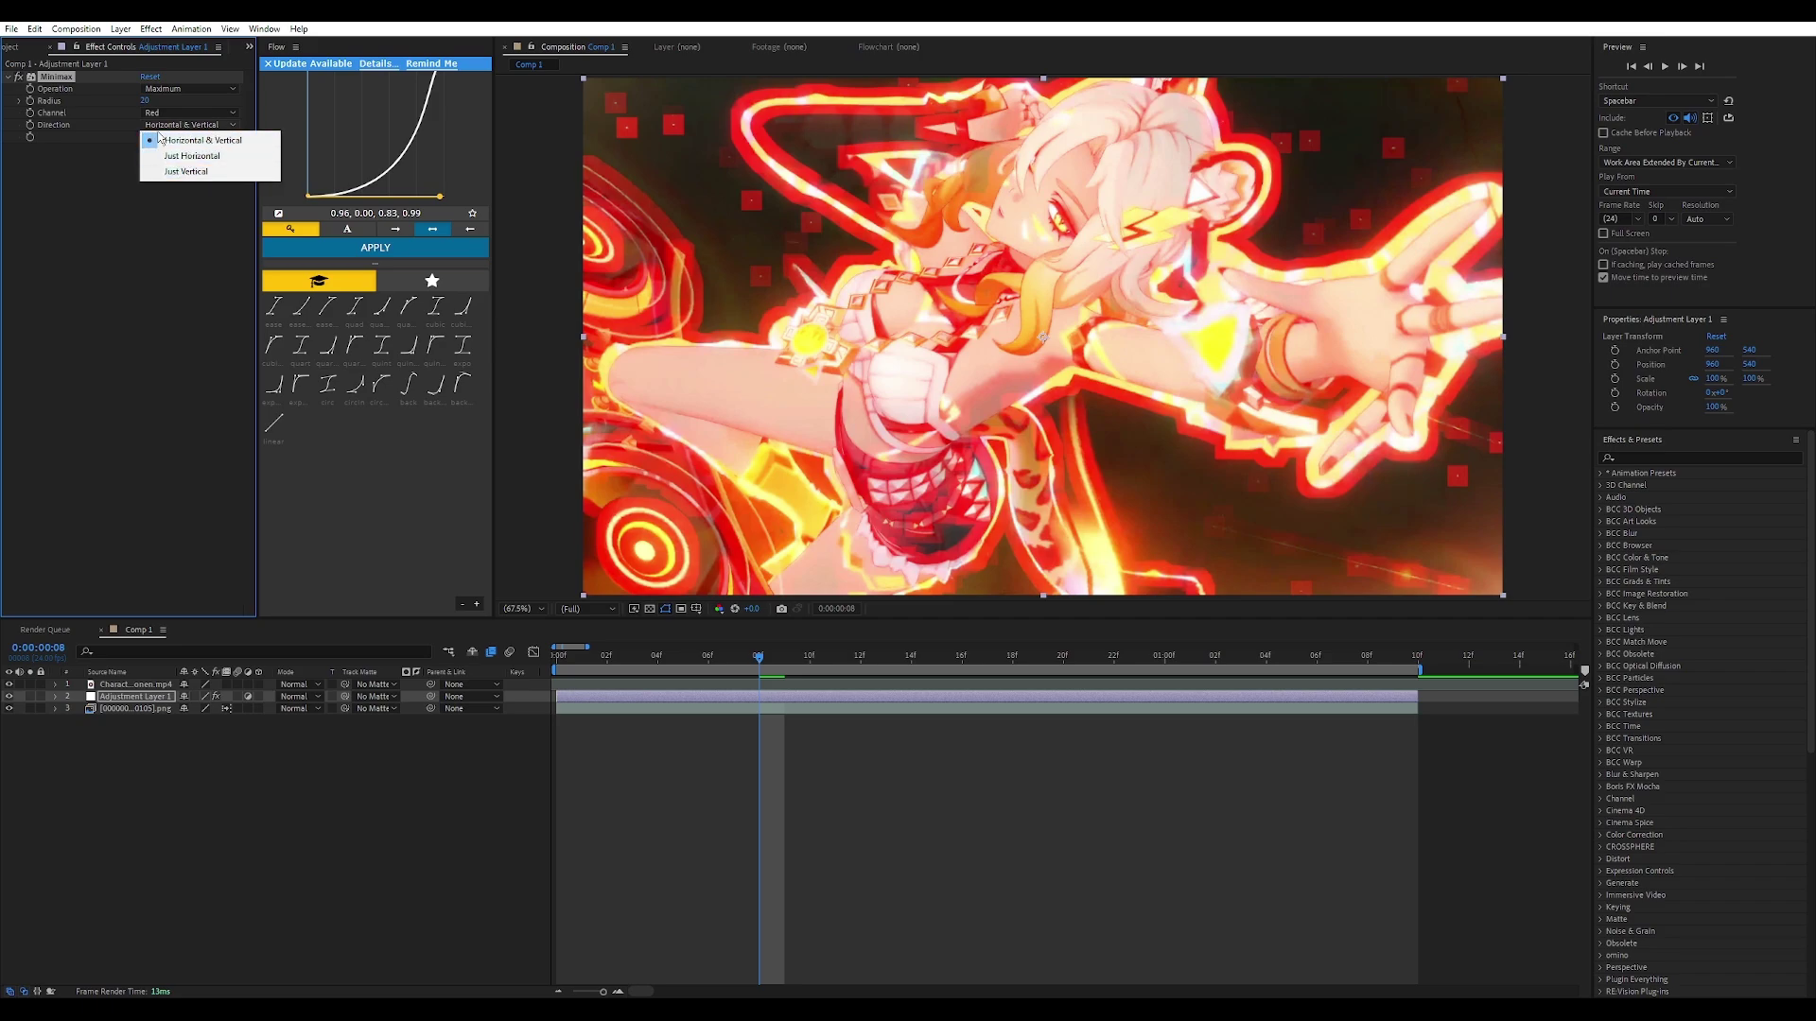
pyautogui.click(185, 140)
# Step: Try the Green, Blue and Alpha channels, then settle on Color
pyautogui.click(167, 114)
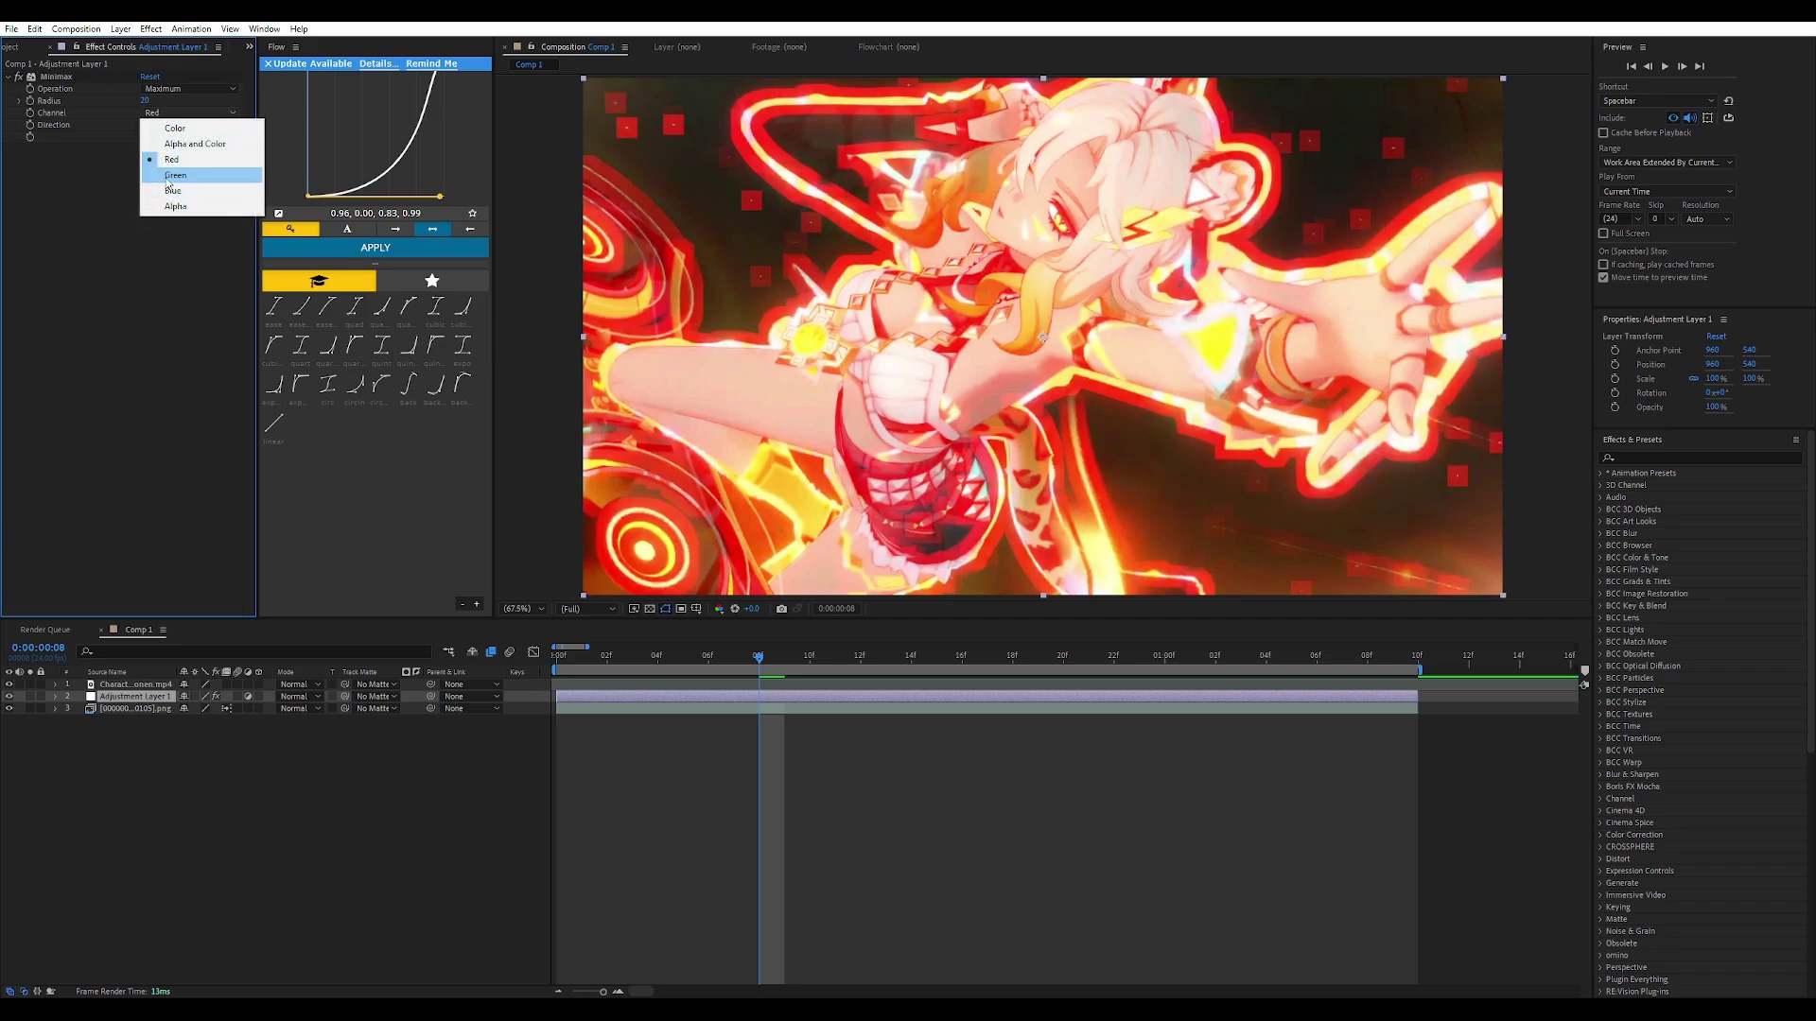
pyautogui.click(173, 175)
pyautogui.click(170, 113)
pyautogui.click(170, 190)
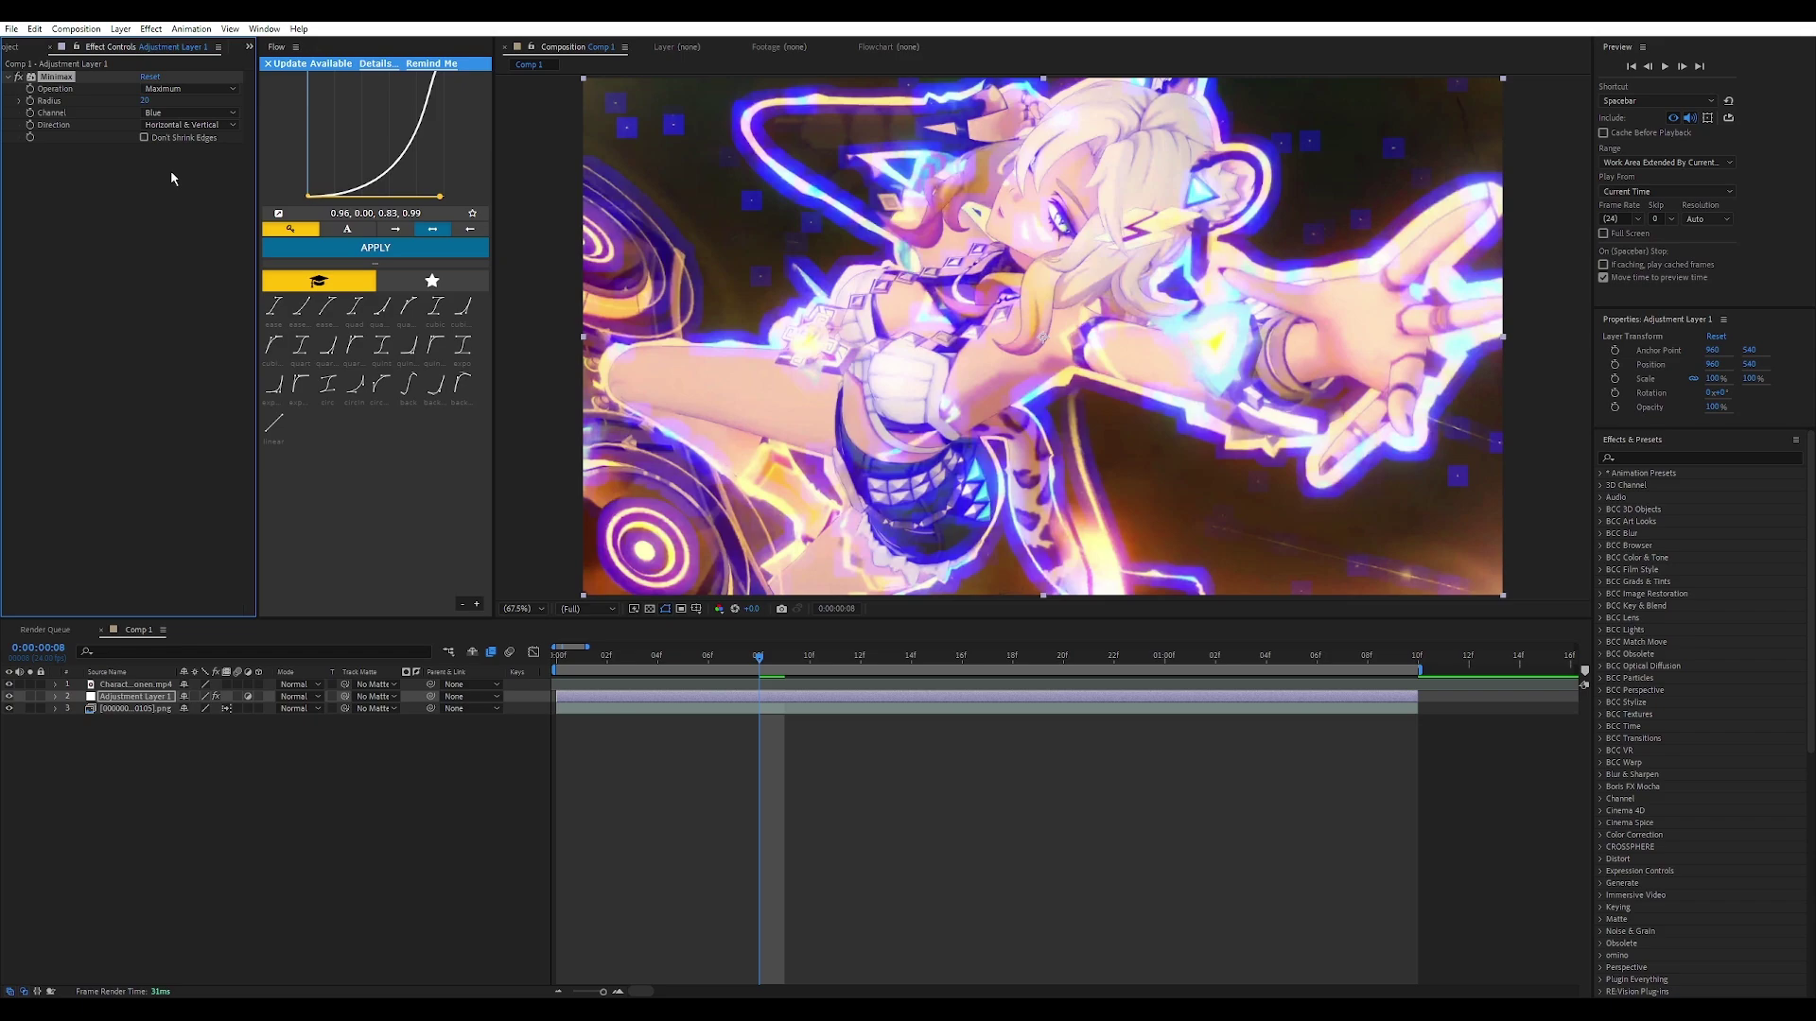
pyautogui.click(173, 113)
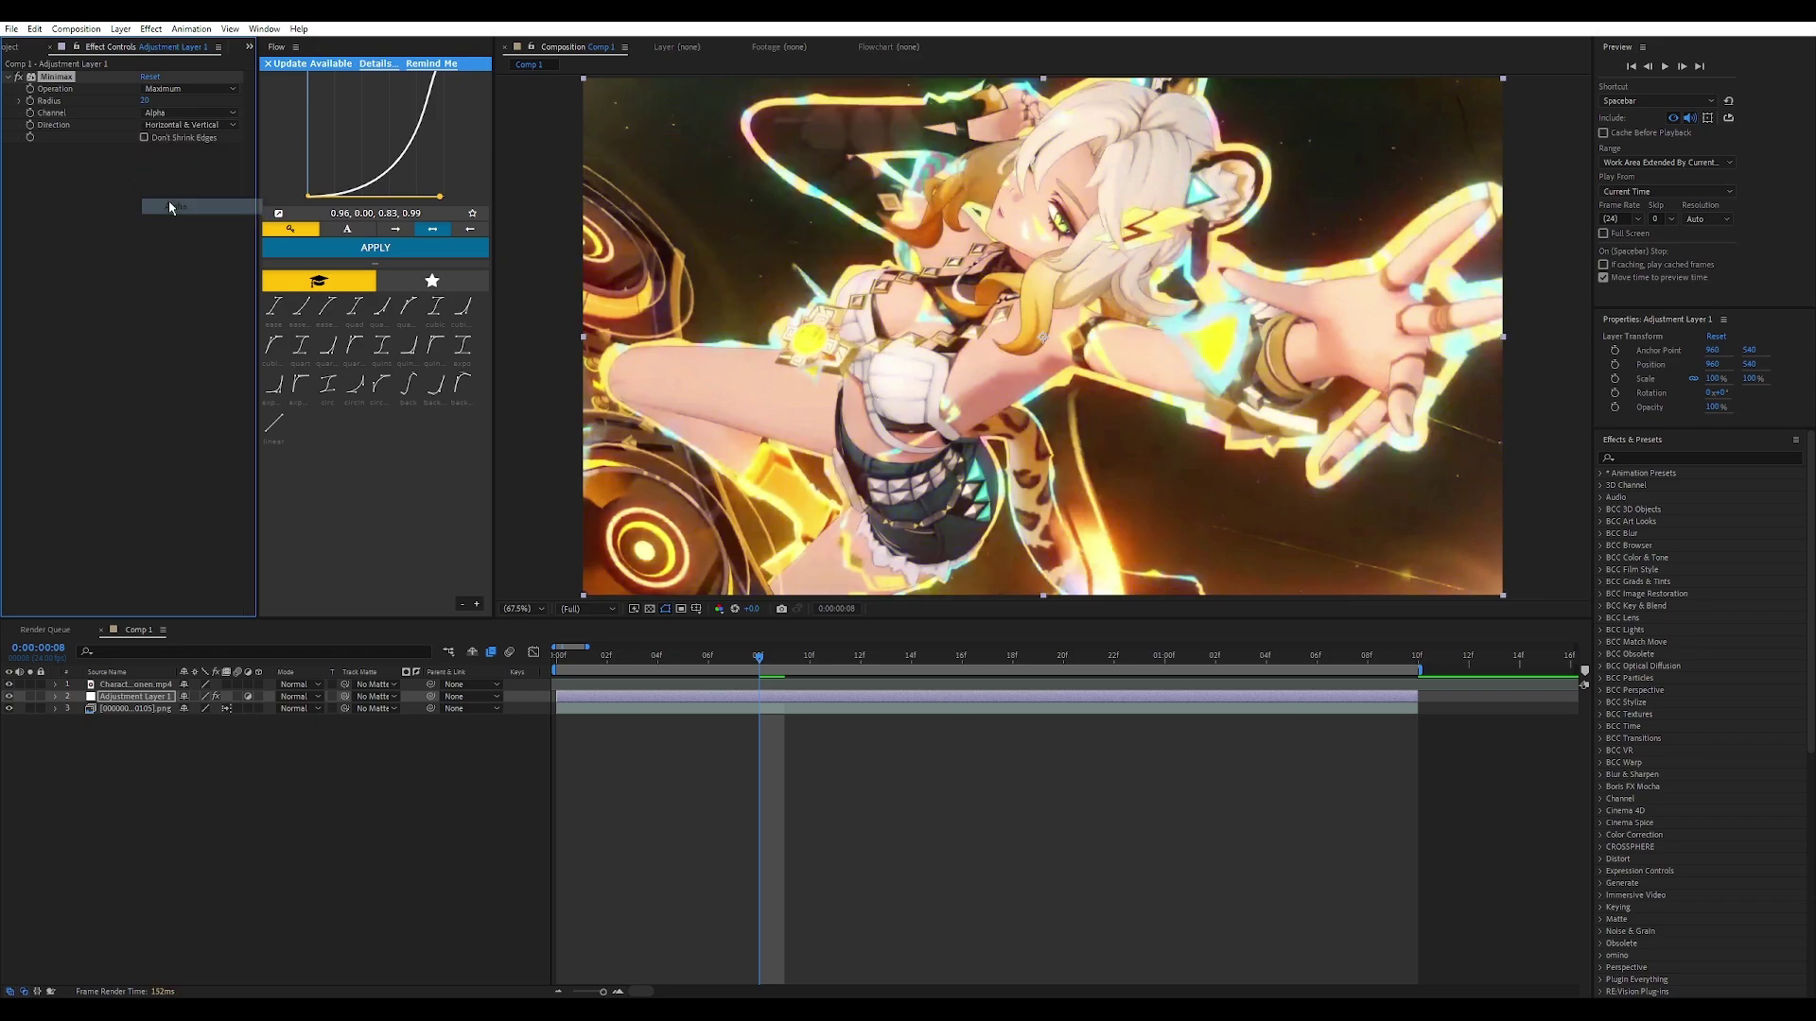
pyautogui.click(171, 114)
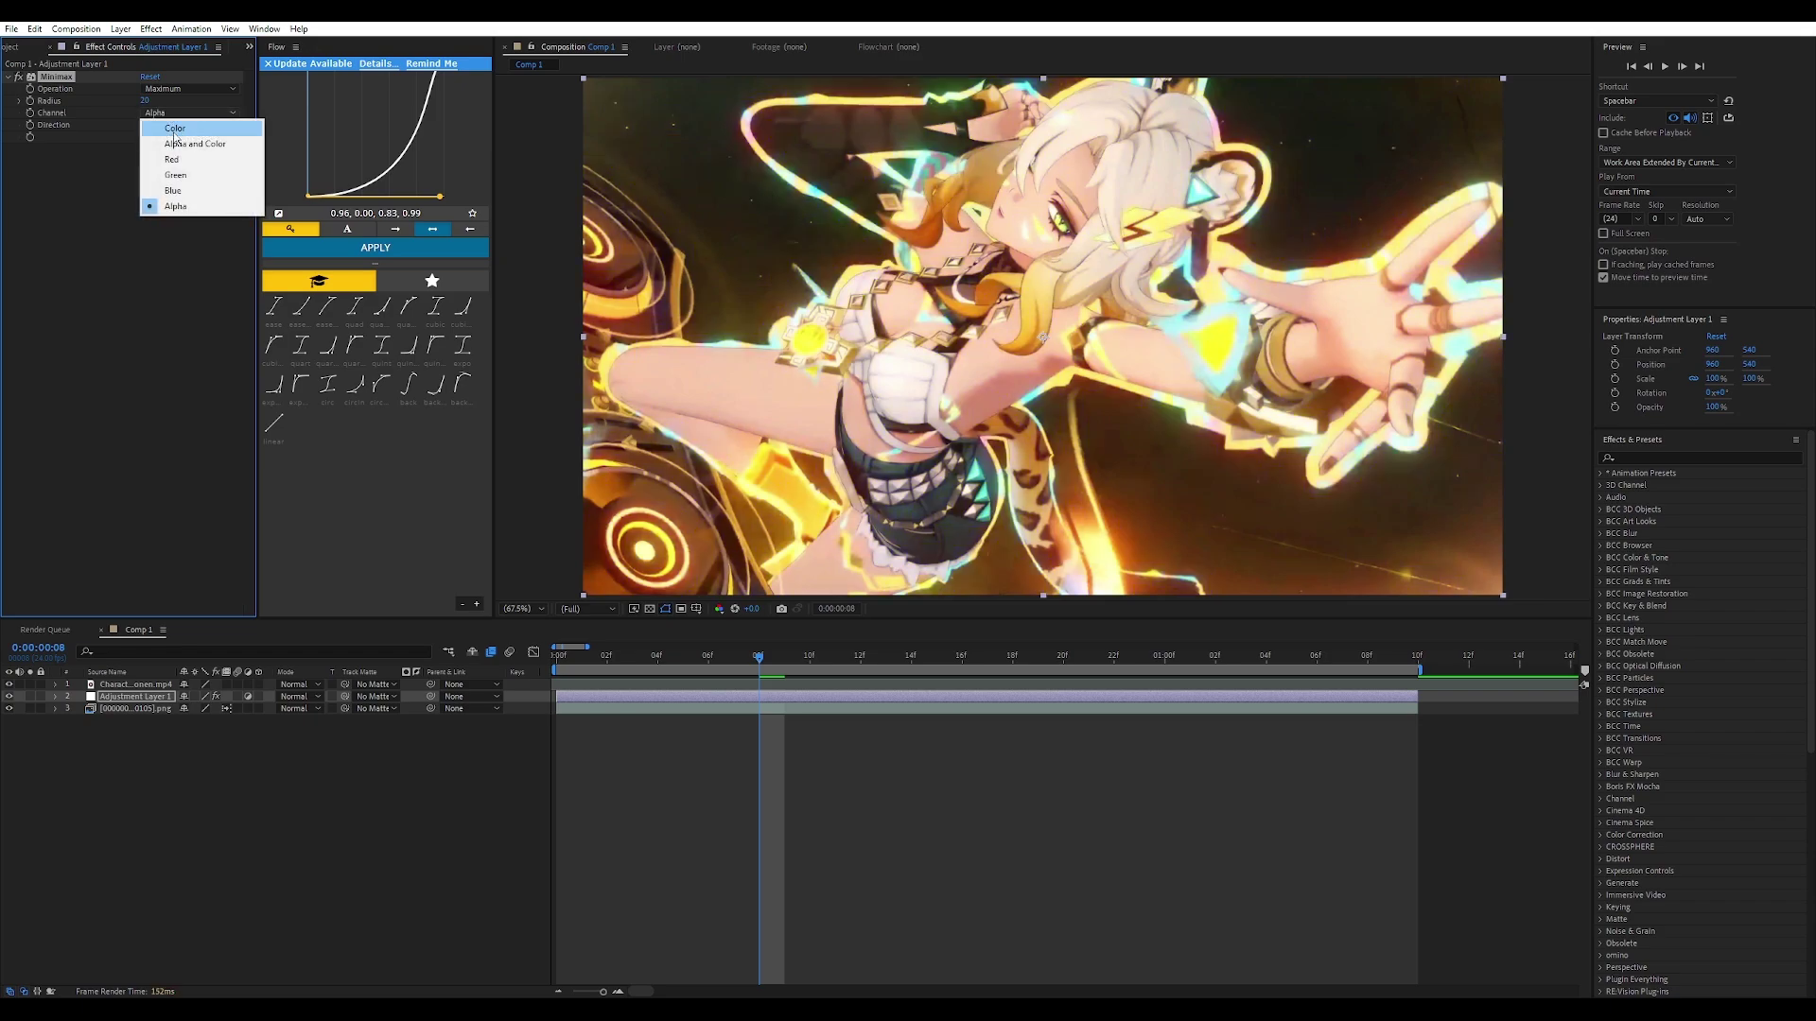
pyautogui.click(174, 131)
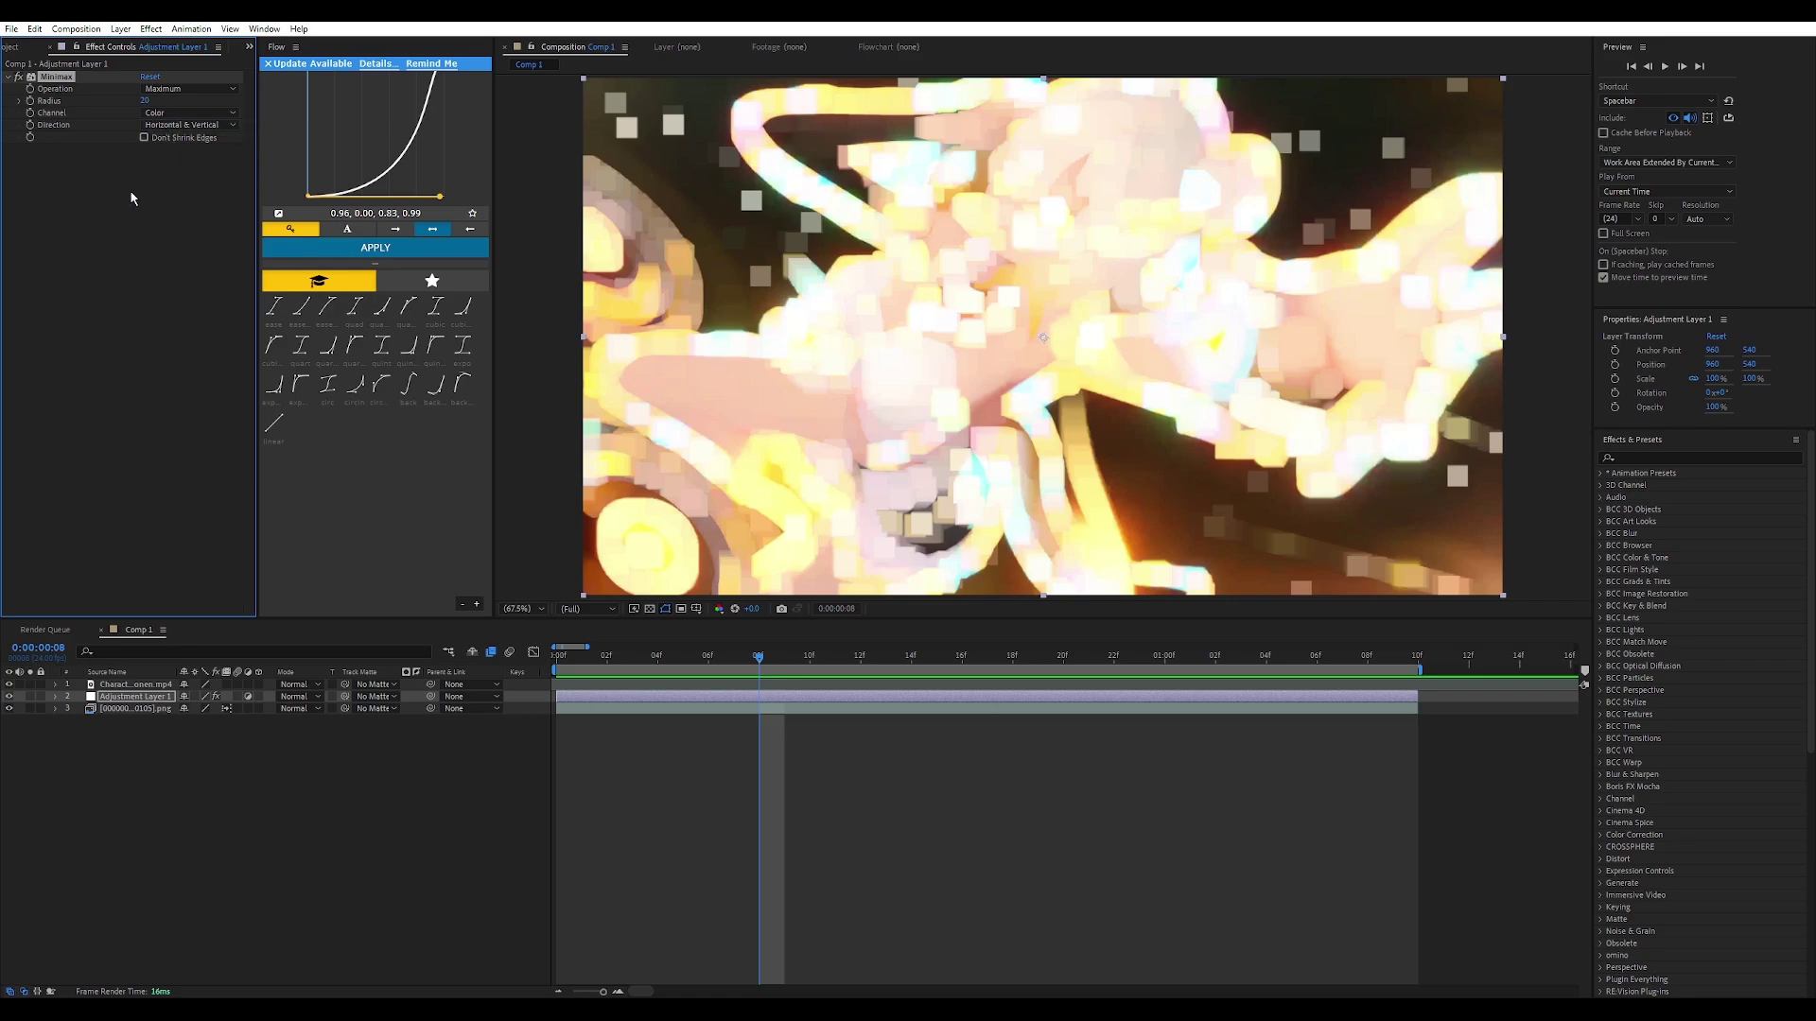
# Step: At the first frame, set a Minimax Radius keyframe of 25
pyautogui.click(648, 654)
pyautogui.press('Home')
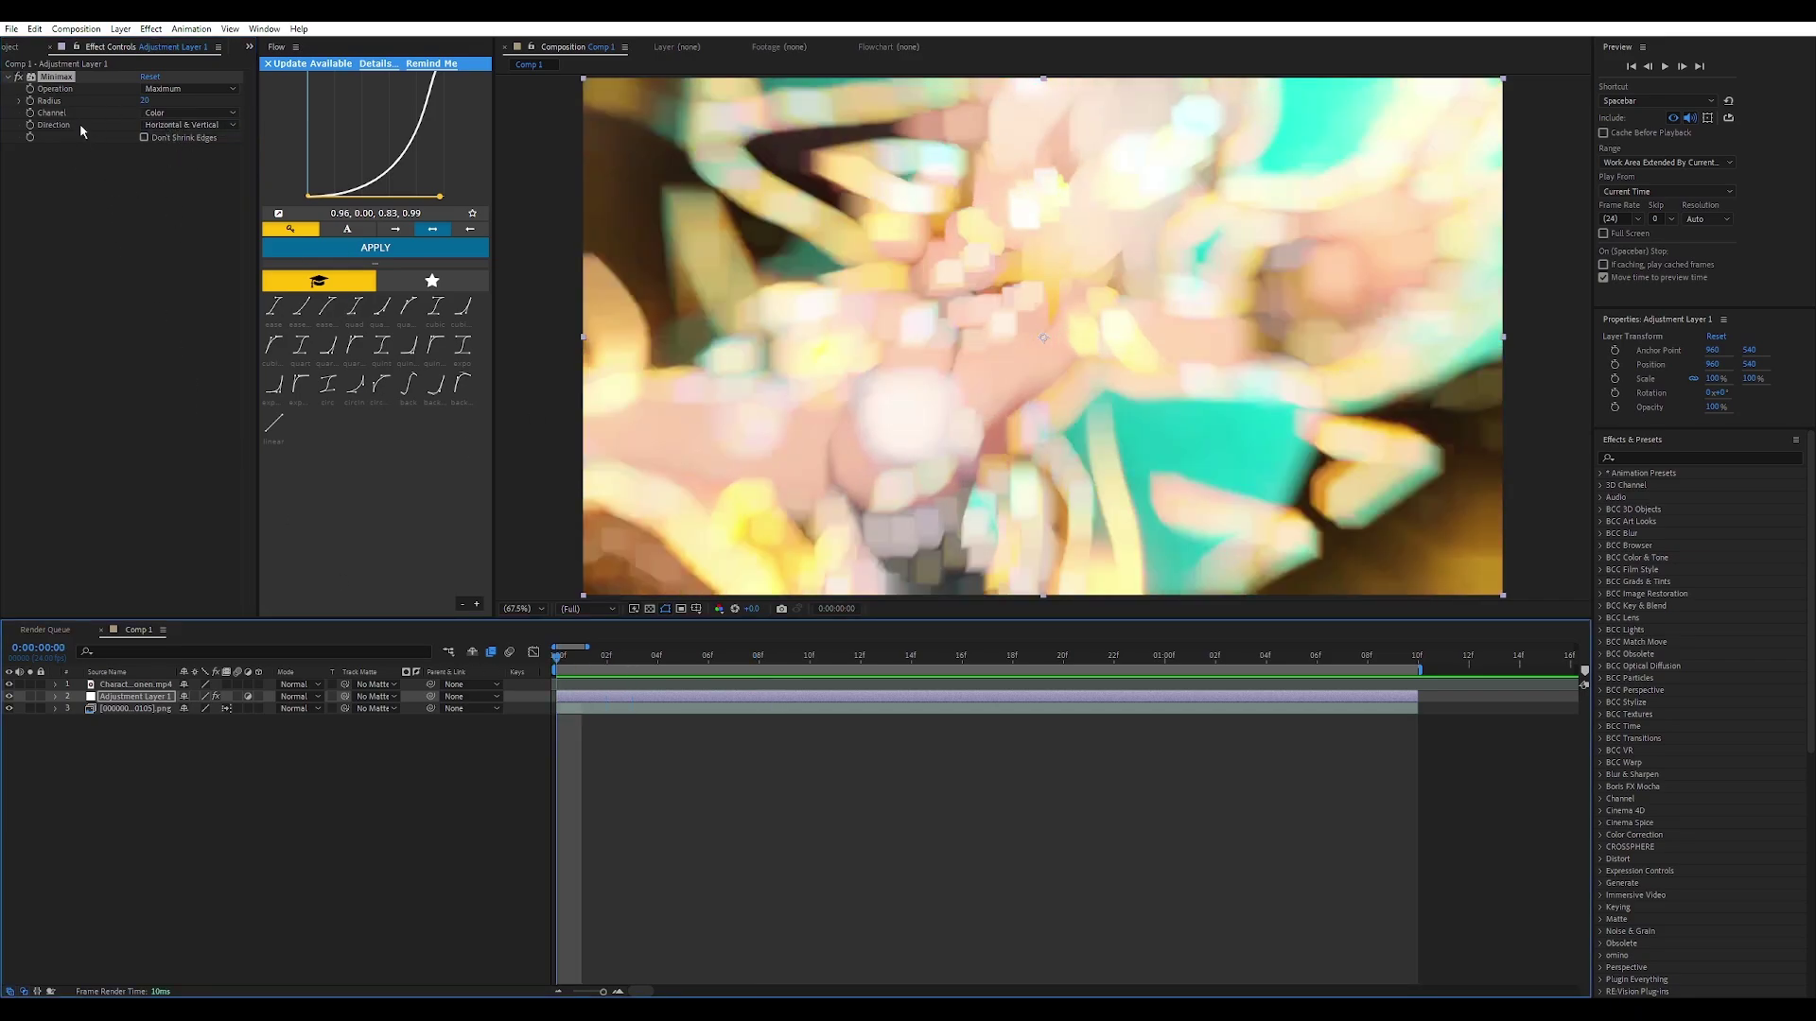
pyautogui.click(36, 106)
pyautogui.click(149, 100)
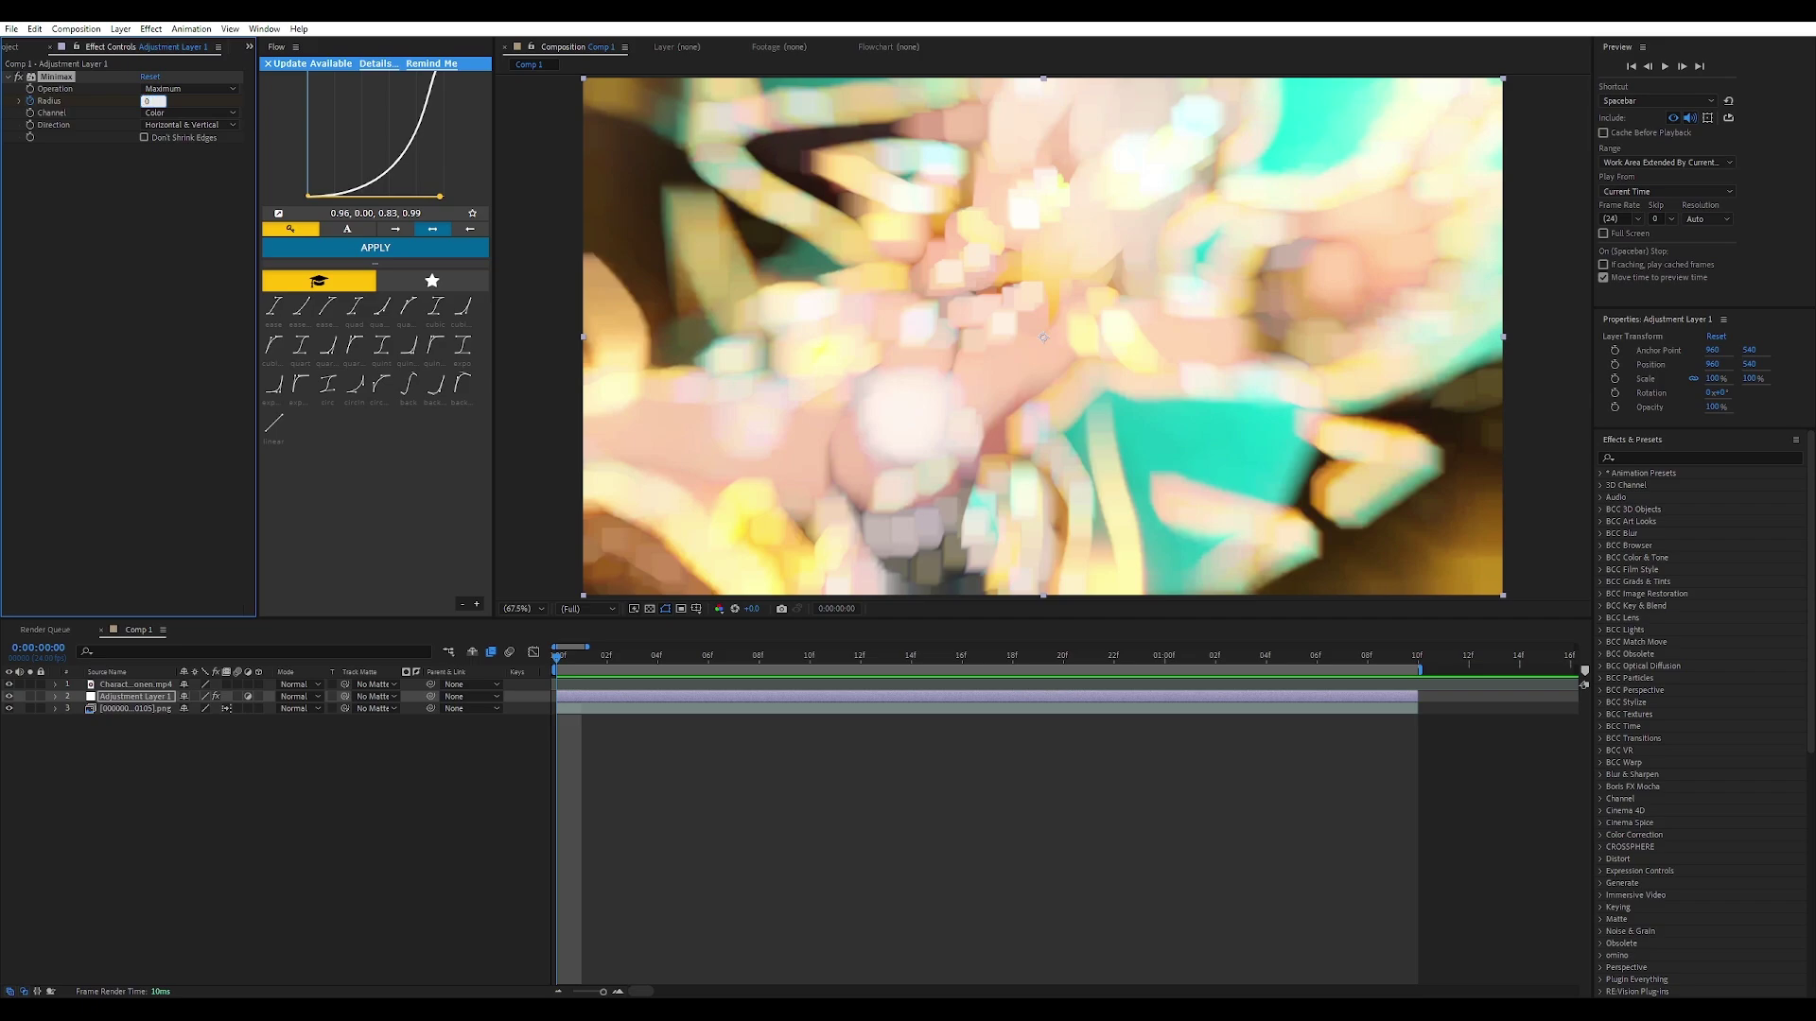
pyautogui.write('25')
pyautogui.press('Return')
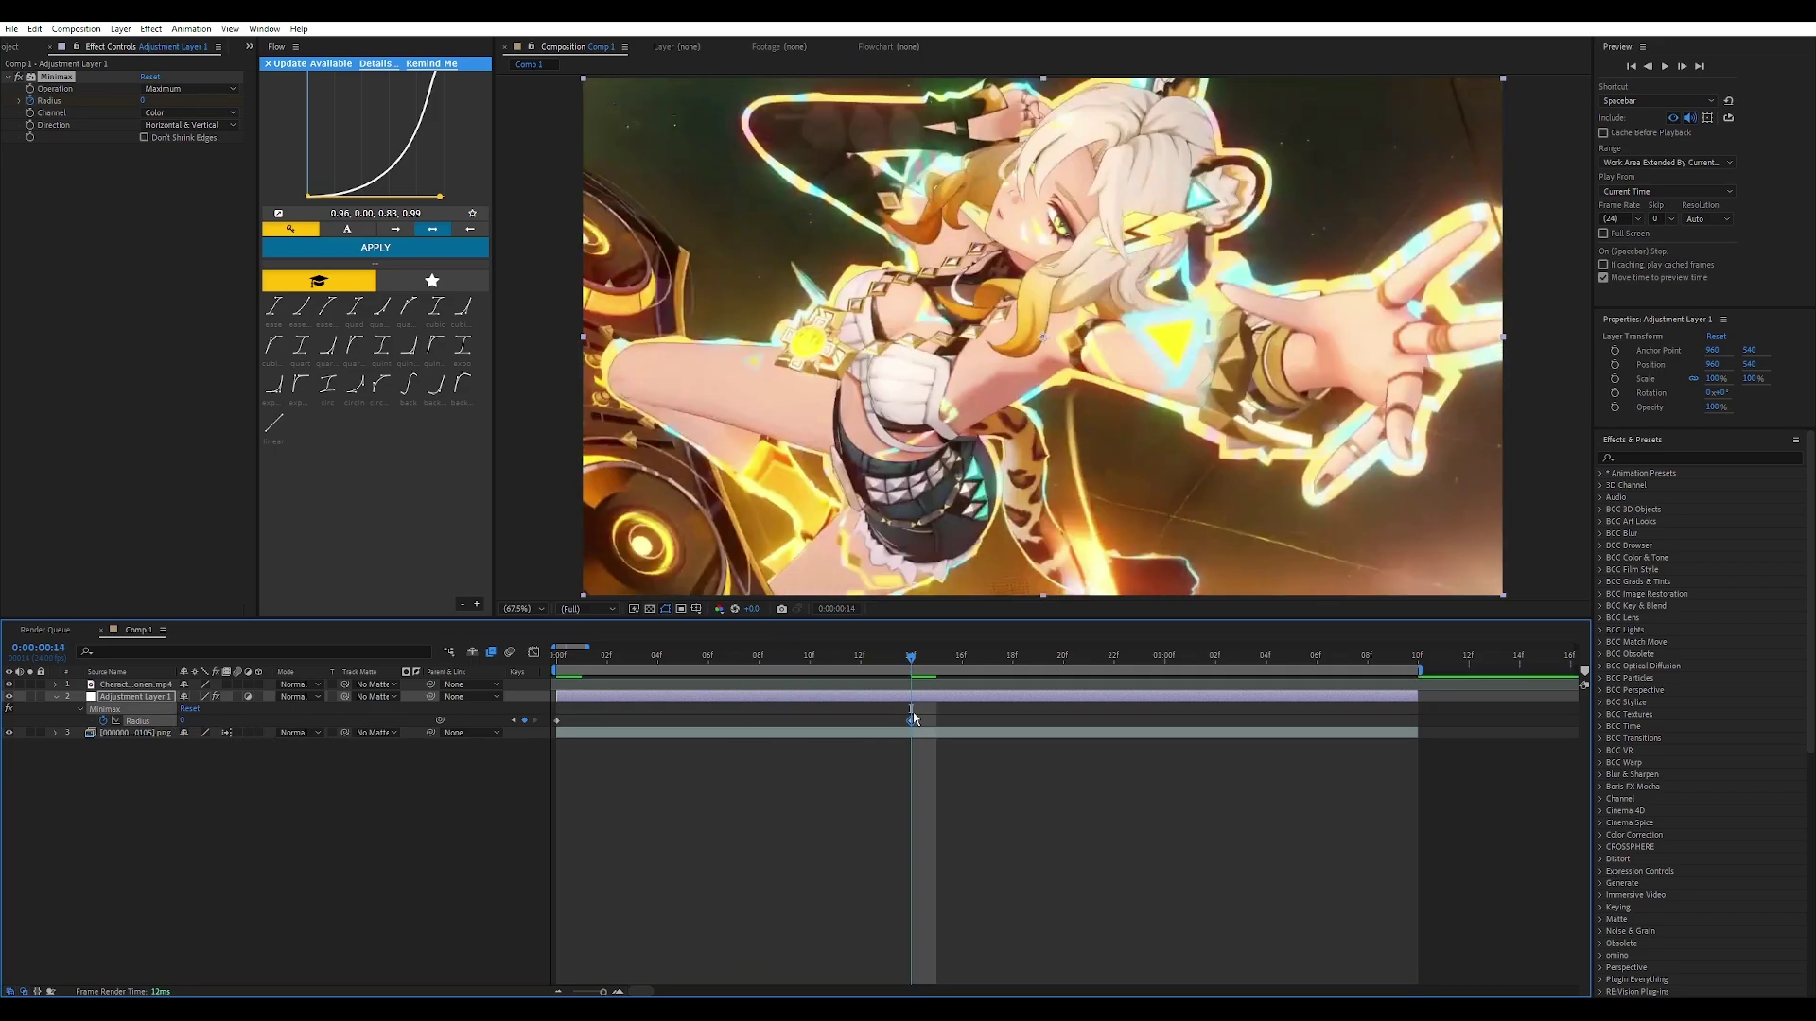
# Step: Ease both Radius keyframes in the speed graph for a steep early drop to 0 at frame 14
pyautogui.click(922, 723)
pyautogui.click(879, 662)
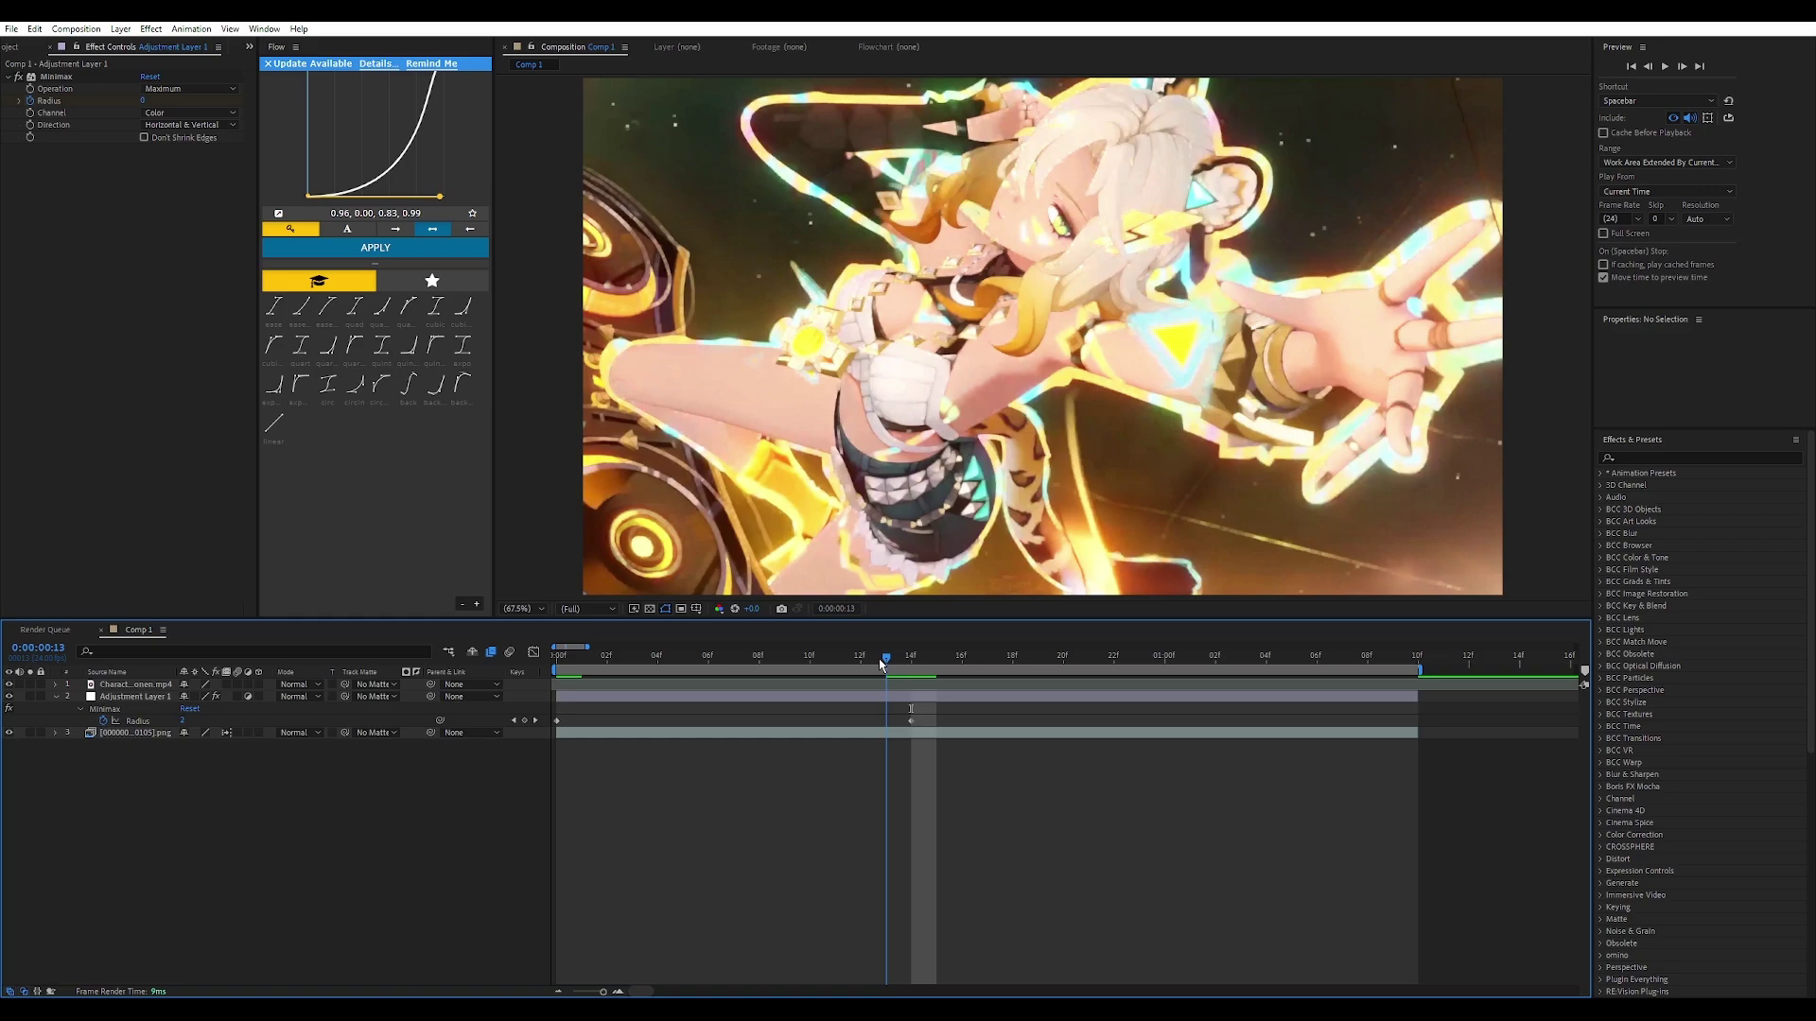
pyautogui.click(911, 659)
pyautogui.moveTo(923, 716); pyautogui.dragTo(541, 738)
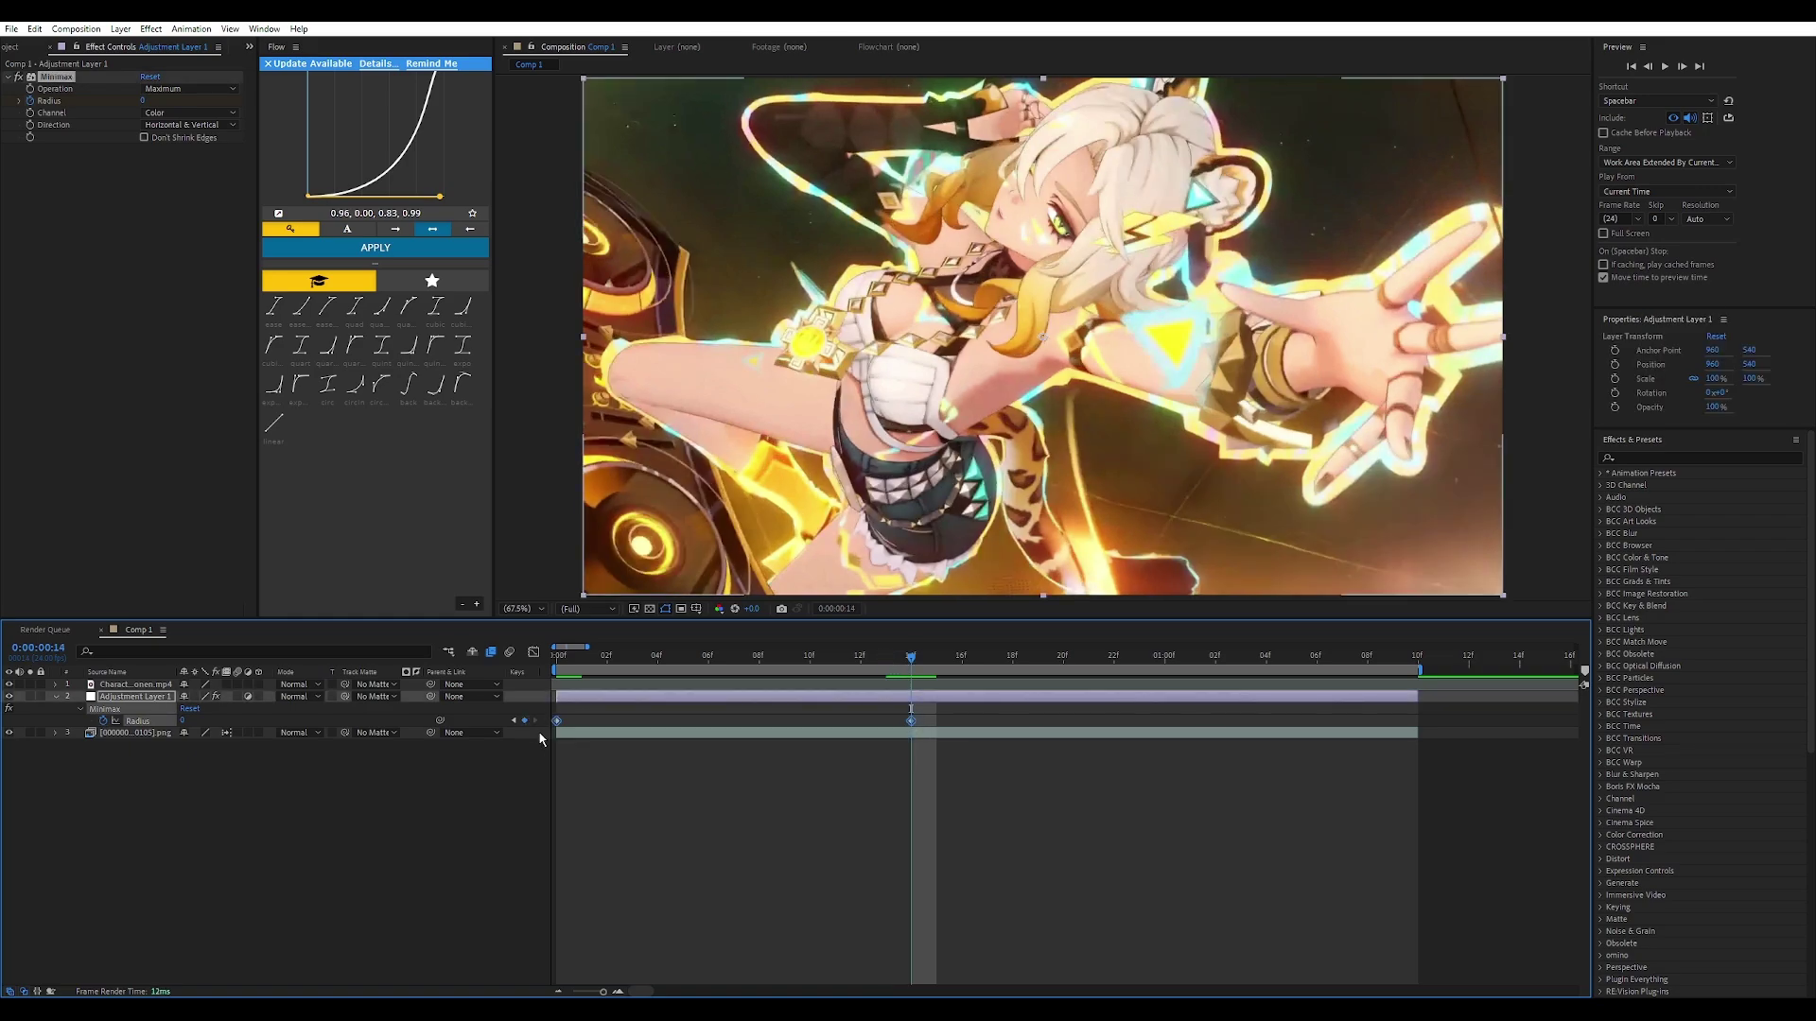
pyautogui.click(533, 656)
pyautogui.rightClick(611, 854)
pyautogui.click(681, 742)
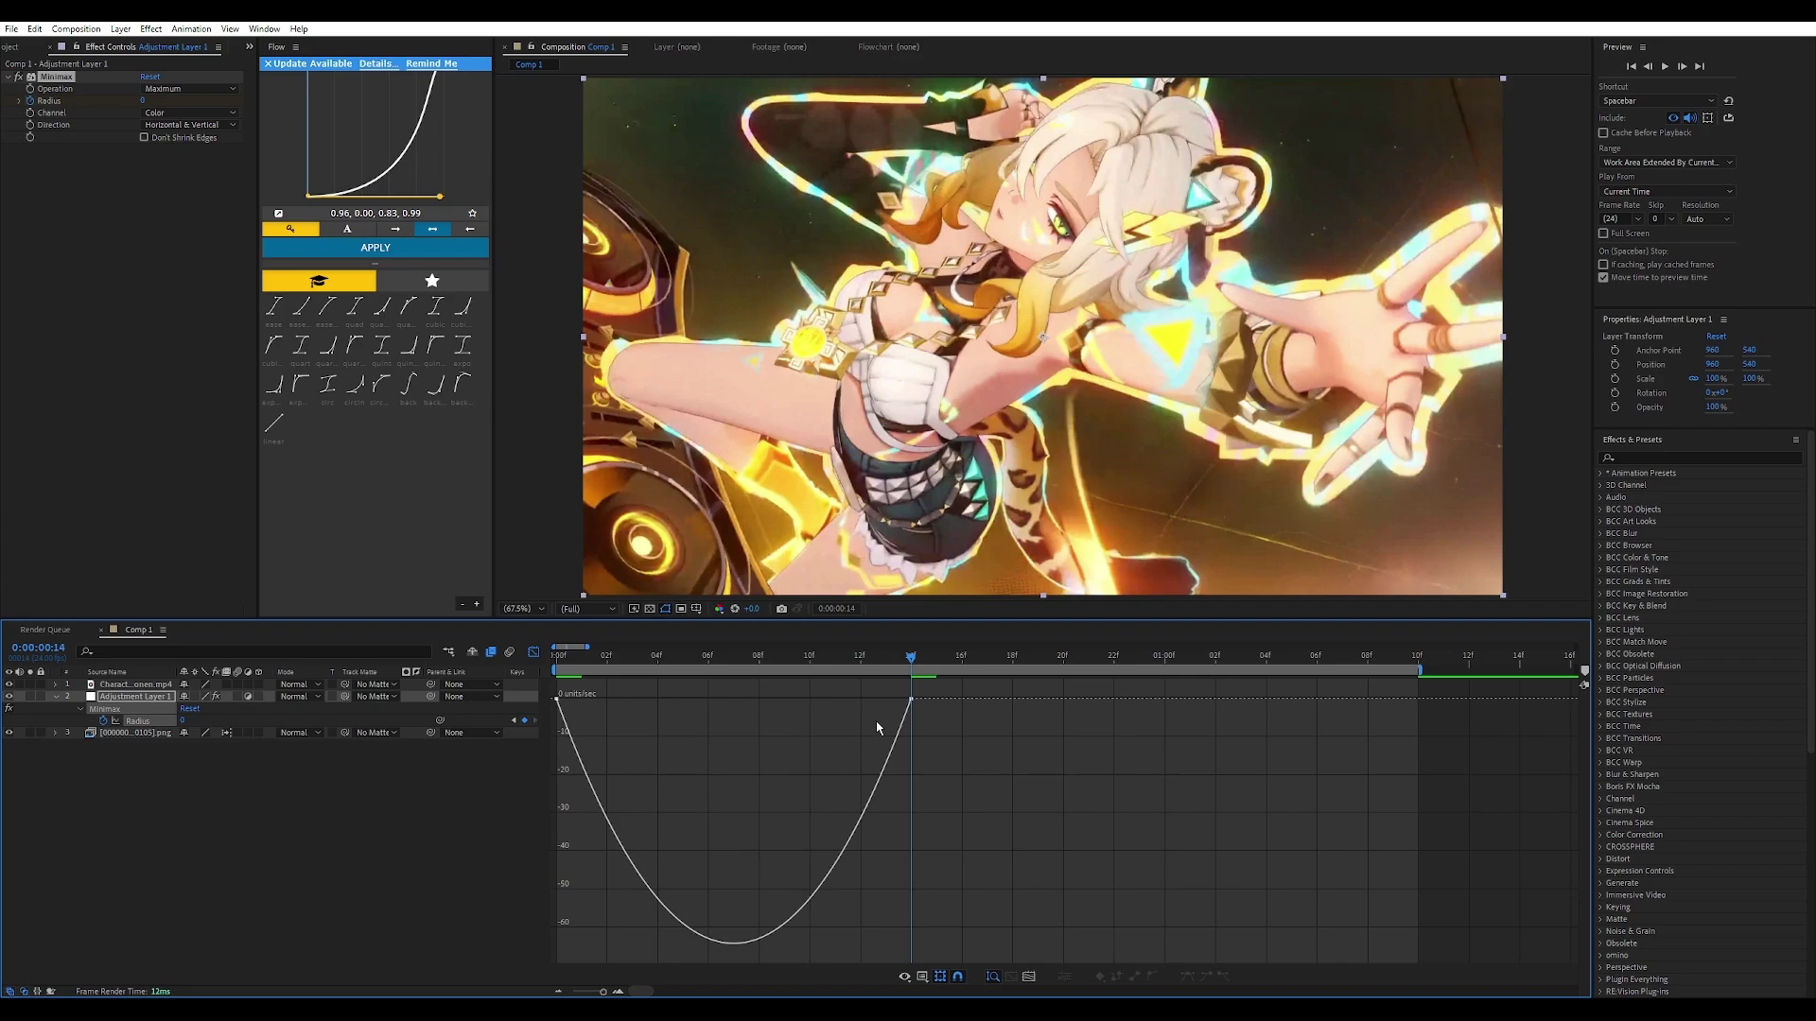
pyautogui.click(900, 706)
pyautogui.moveTo(853, 701); pyautogui.dragTo(575, 700)
# Step: Preview the radius animation, then close the graph and collapse the Minimax properties
pyautogui.press('space')
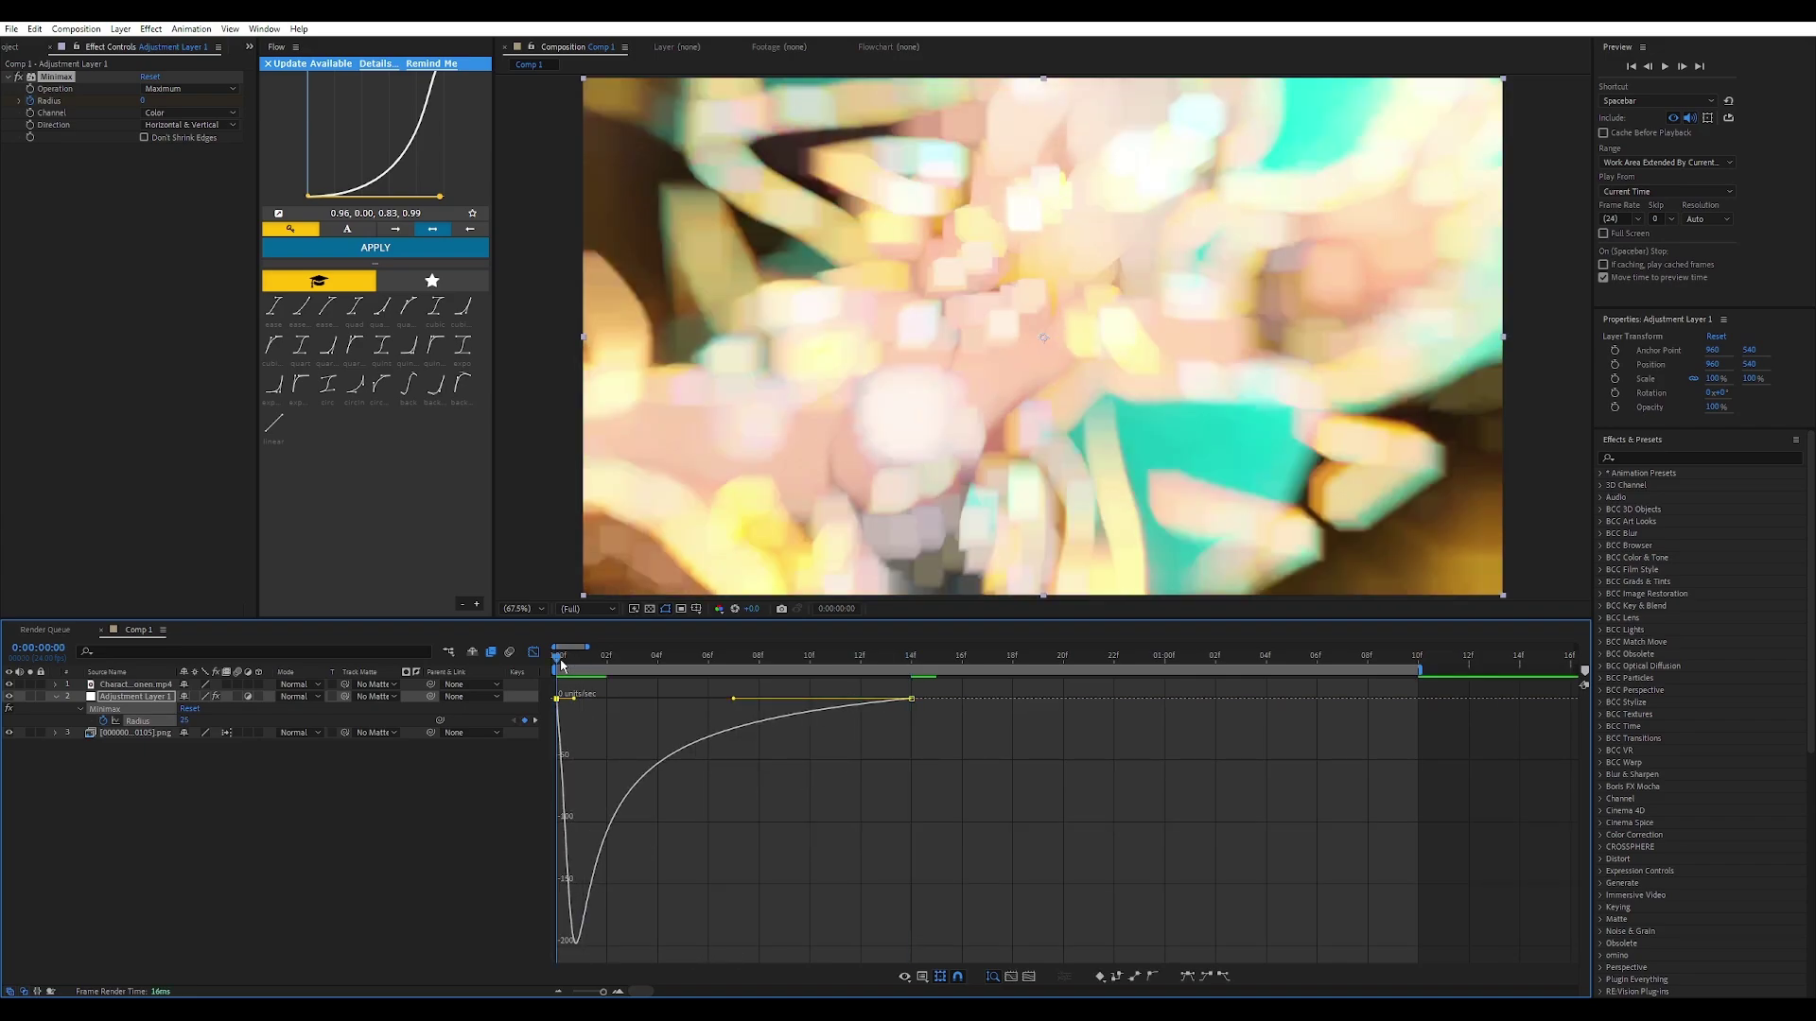
pyautogui.click(920, 674)
pyautogui.press('space')
pyautogui.click(533, 652)
pyautogui.click(55, 696)
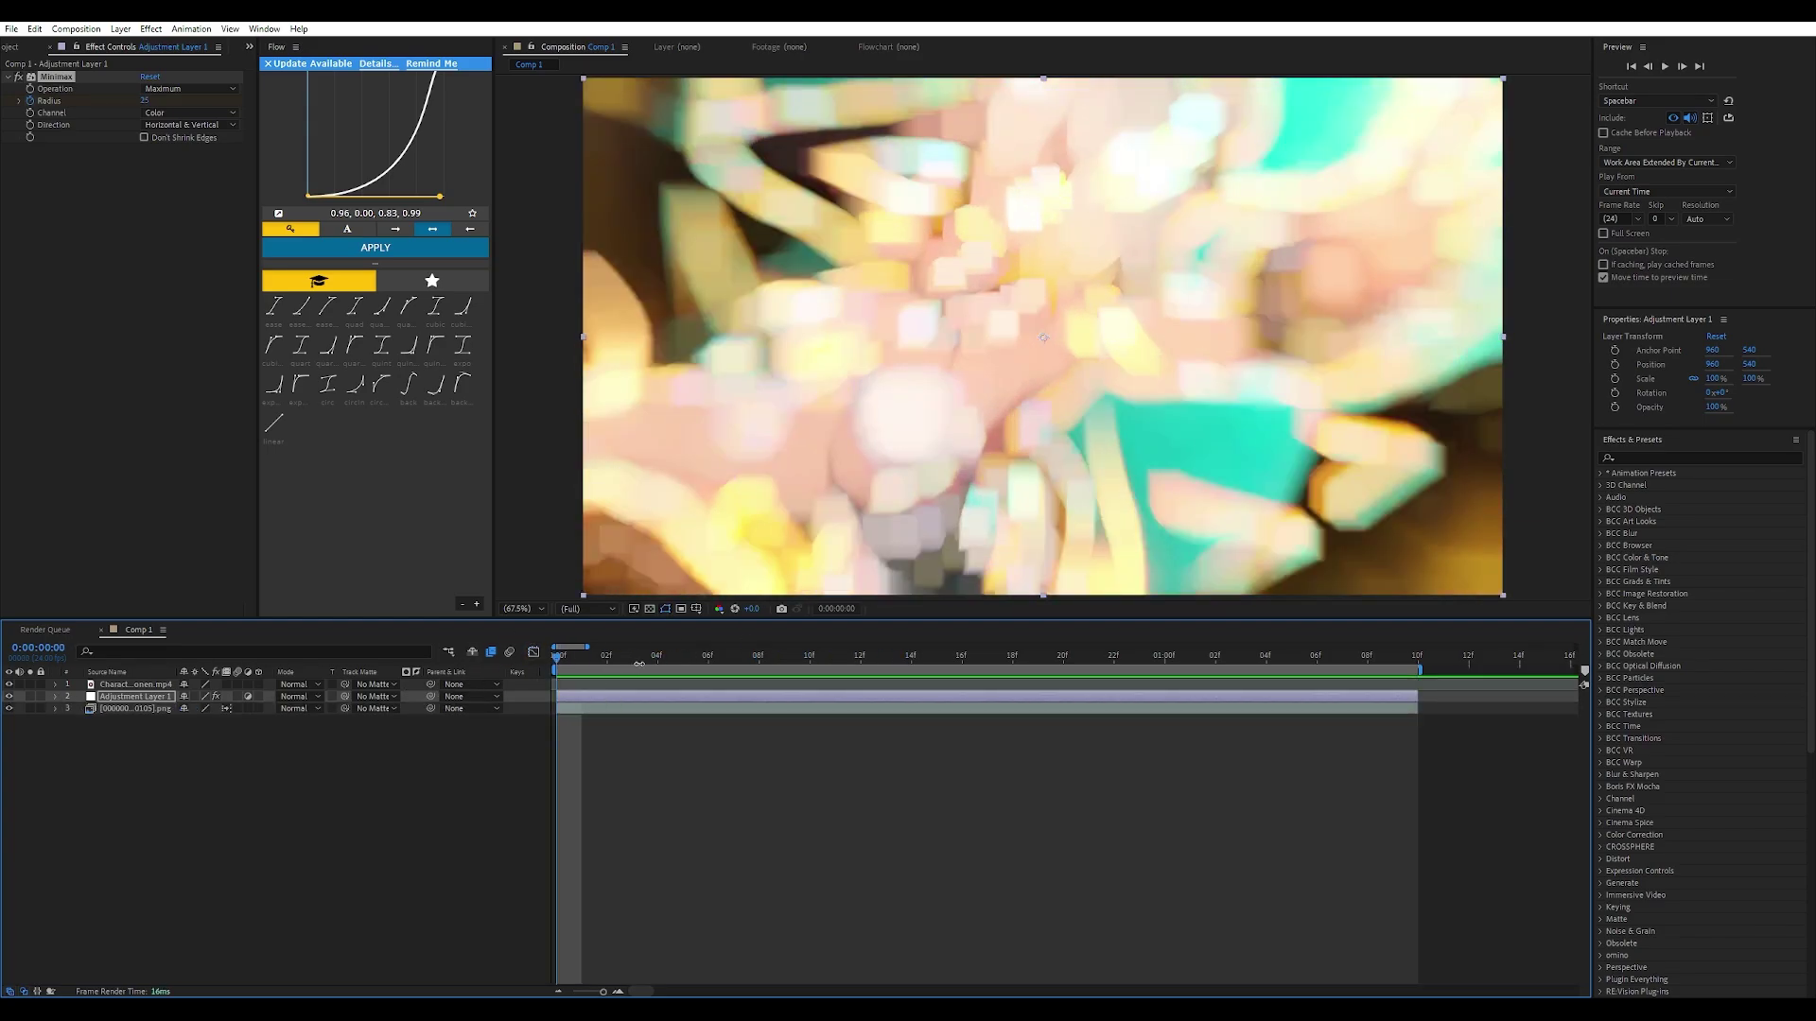
# Step: Replace the Minimax effect with Wave Warp on the adjustment layer
pyautogui.press('Delete')
pyautogui.click(809, 662)
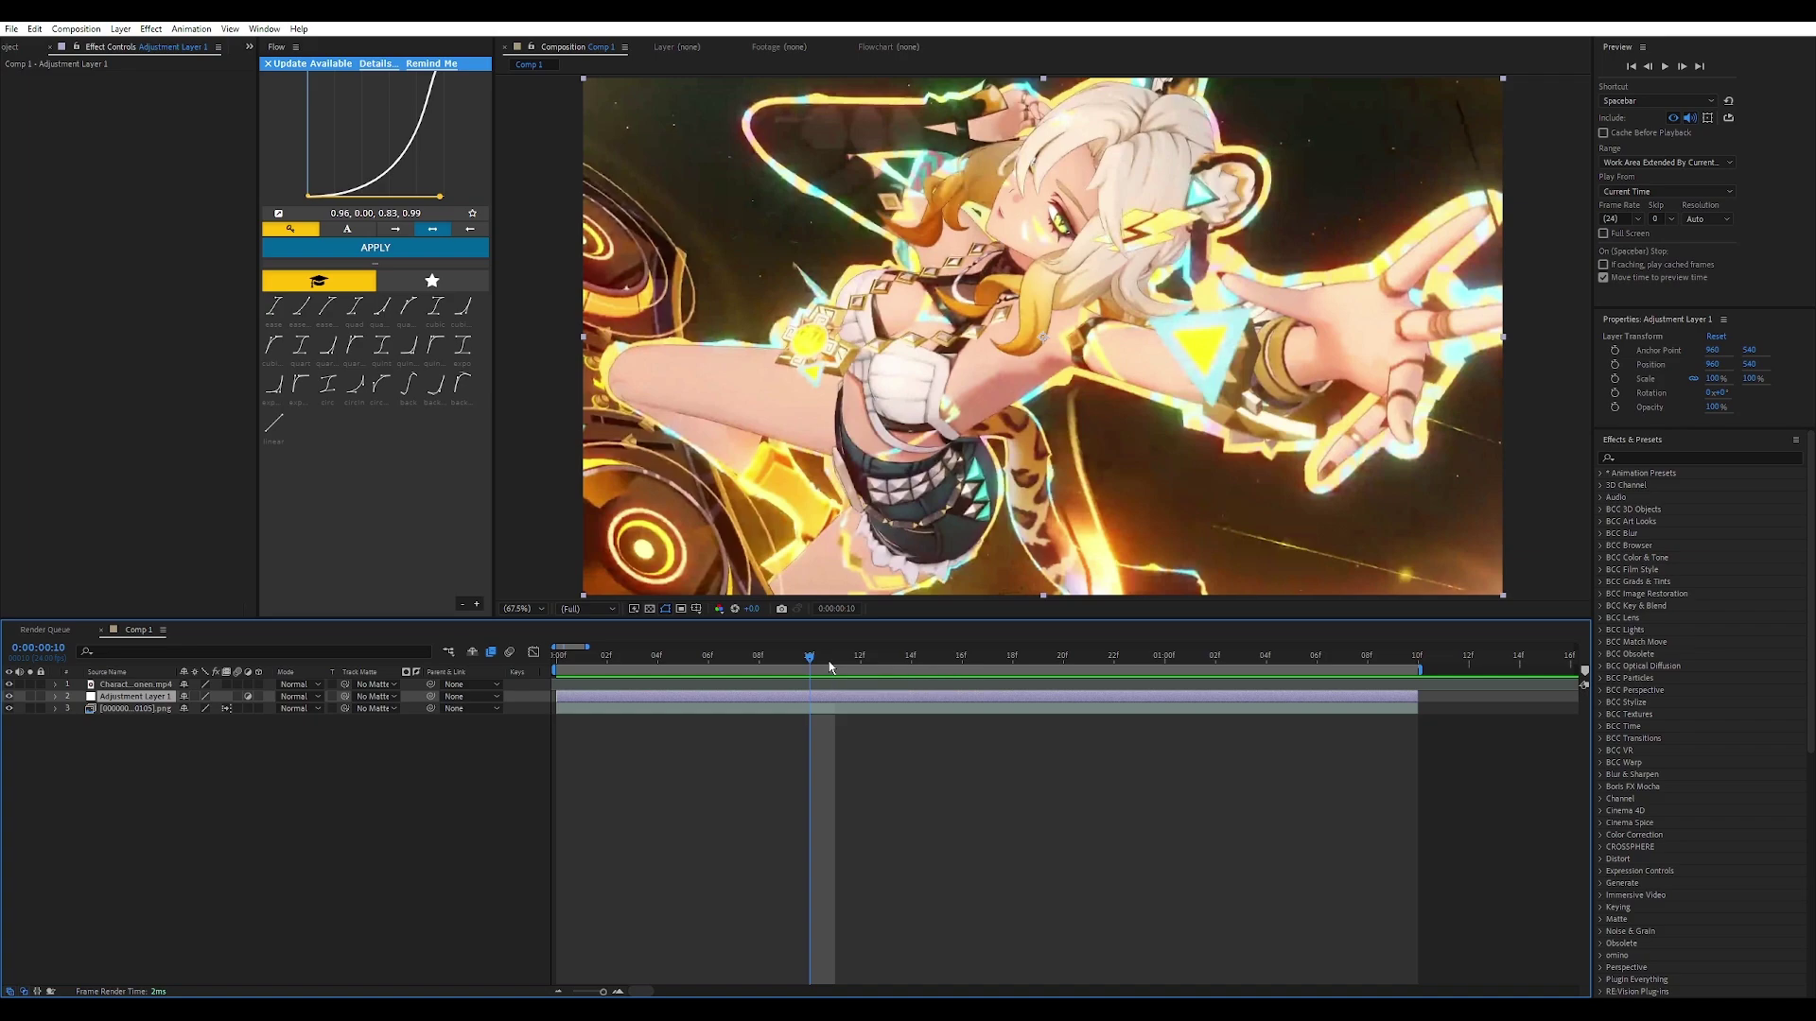
pyautogui.hotkey('ctrl', 'space')
pyautogui.write('wa')
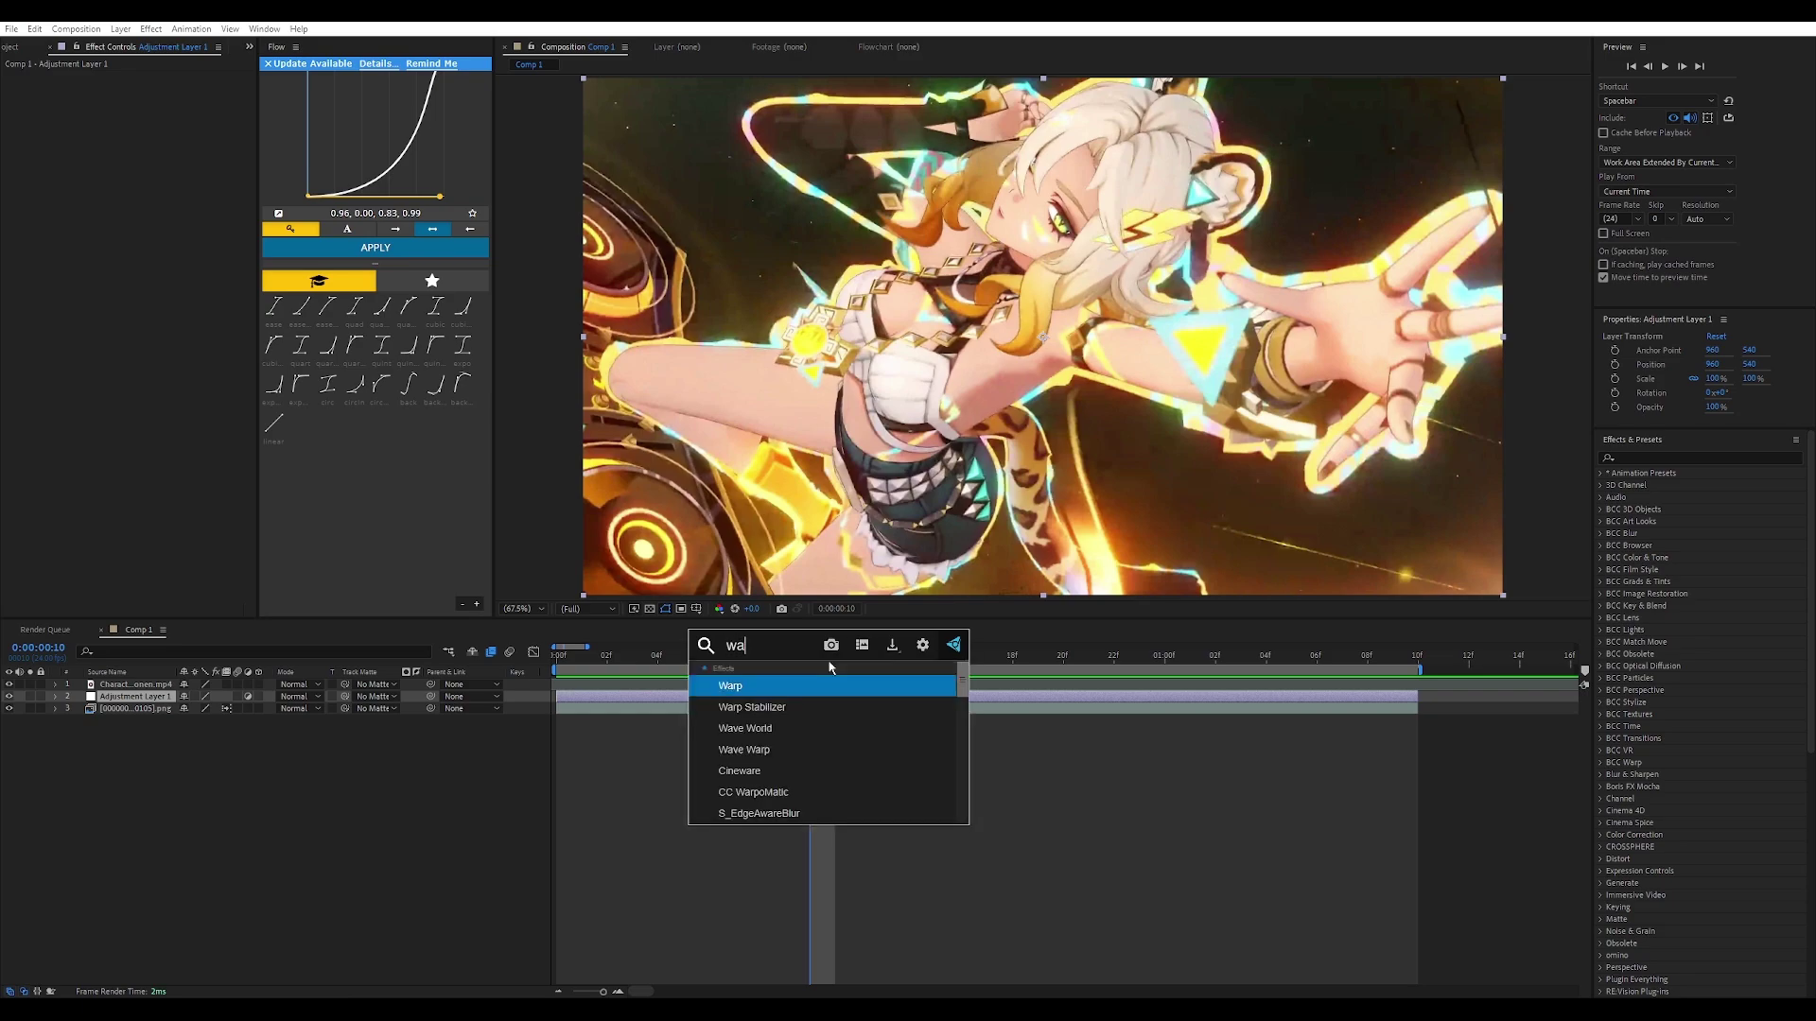
pyautogui.write('ve warp')
pyautogui.press('Return')
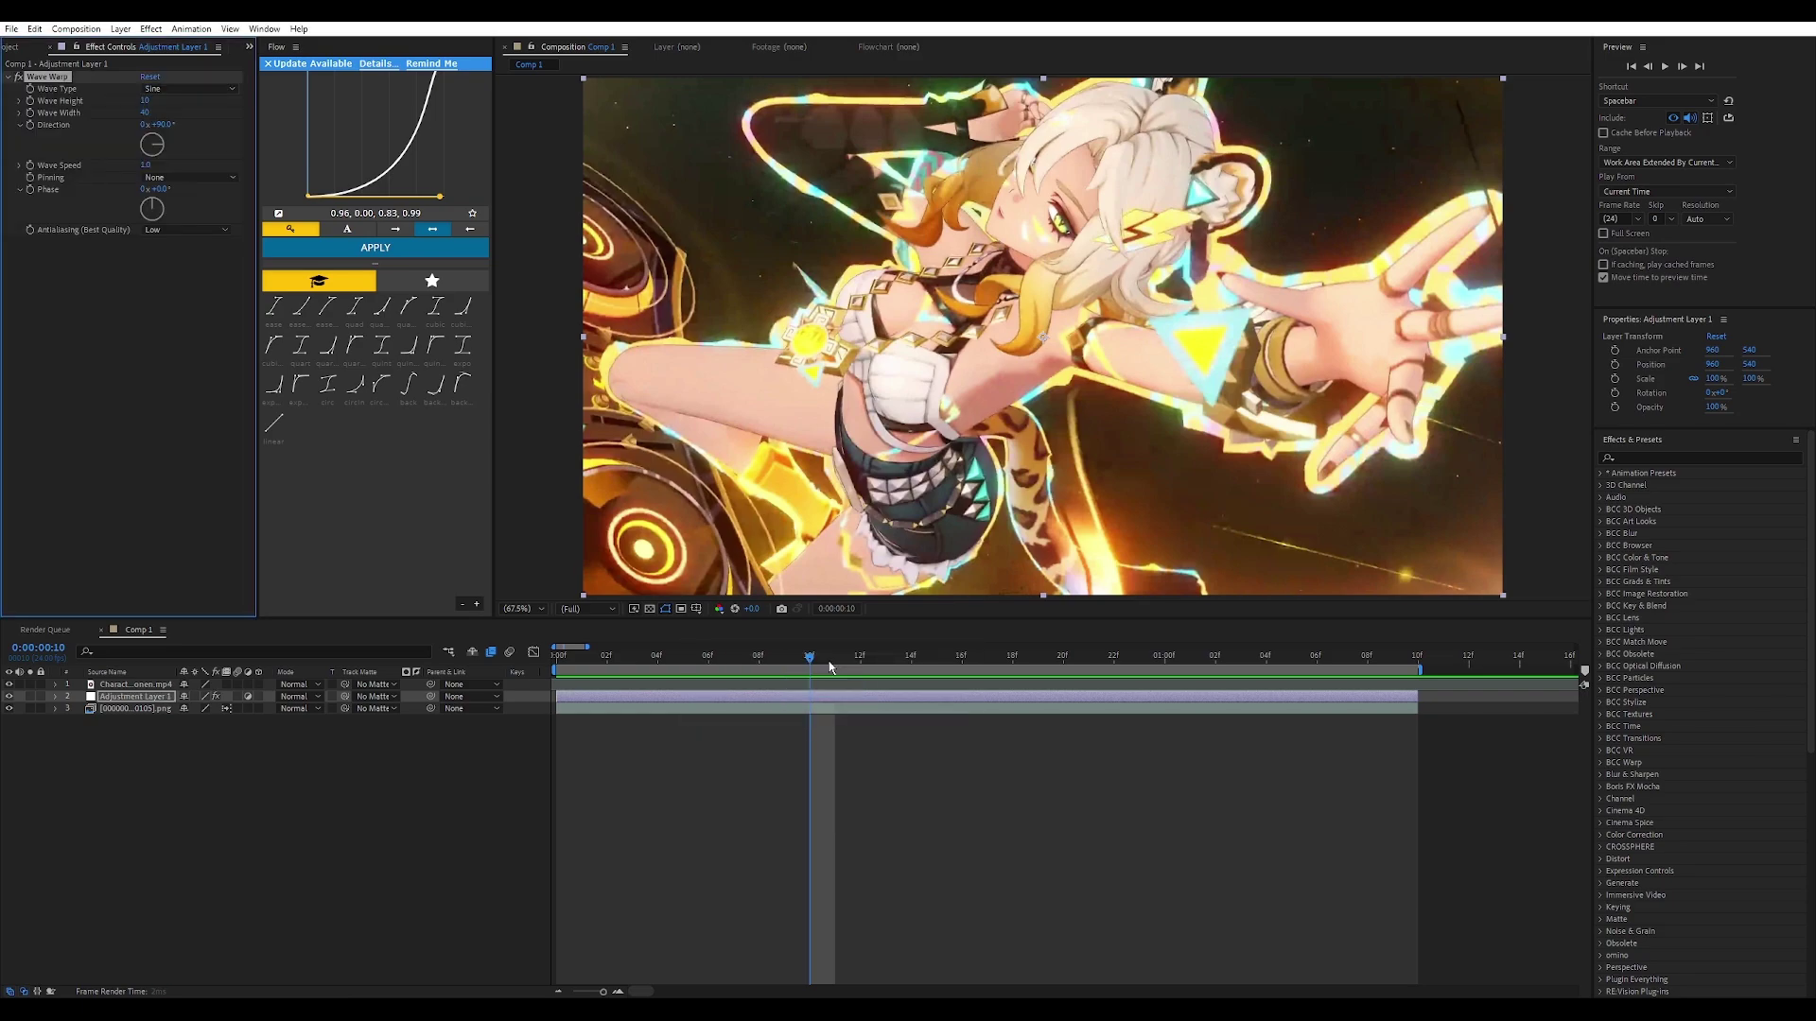
# Step: Compare Sine, Sawtooth, Circle, Uncircle and Noise wave types, settling on Smooth Noise
pyautogui.click(167, 93)
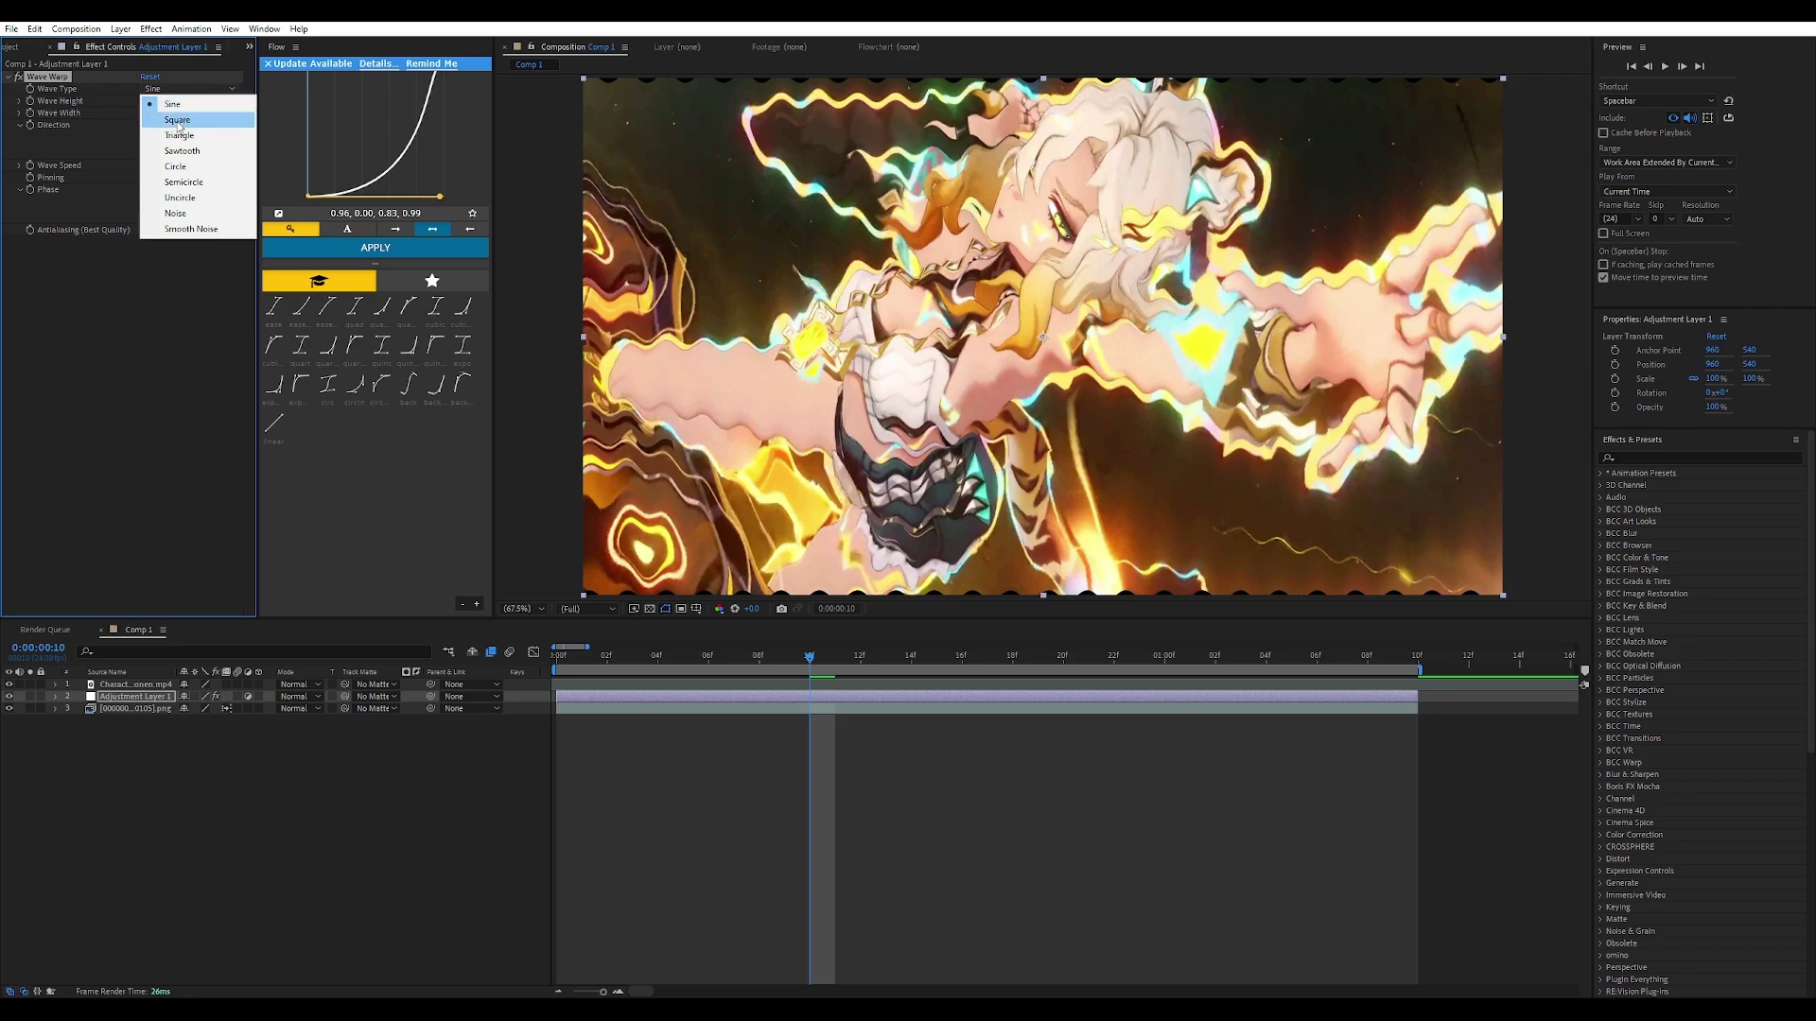
pyautogui.click(172, 104)
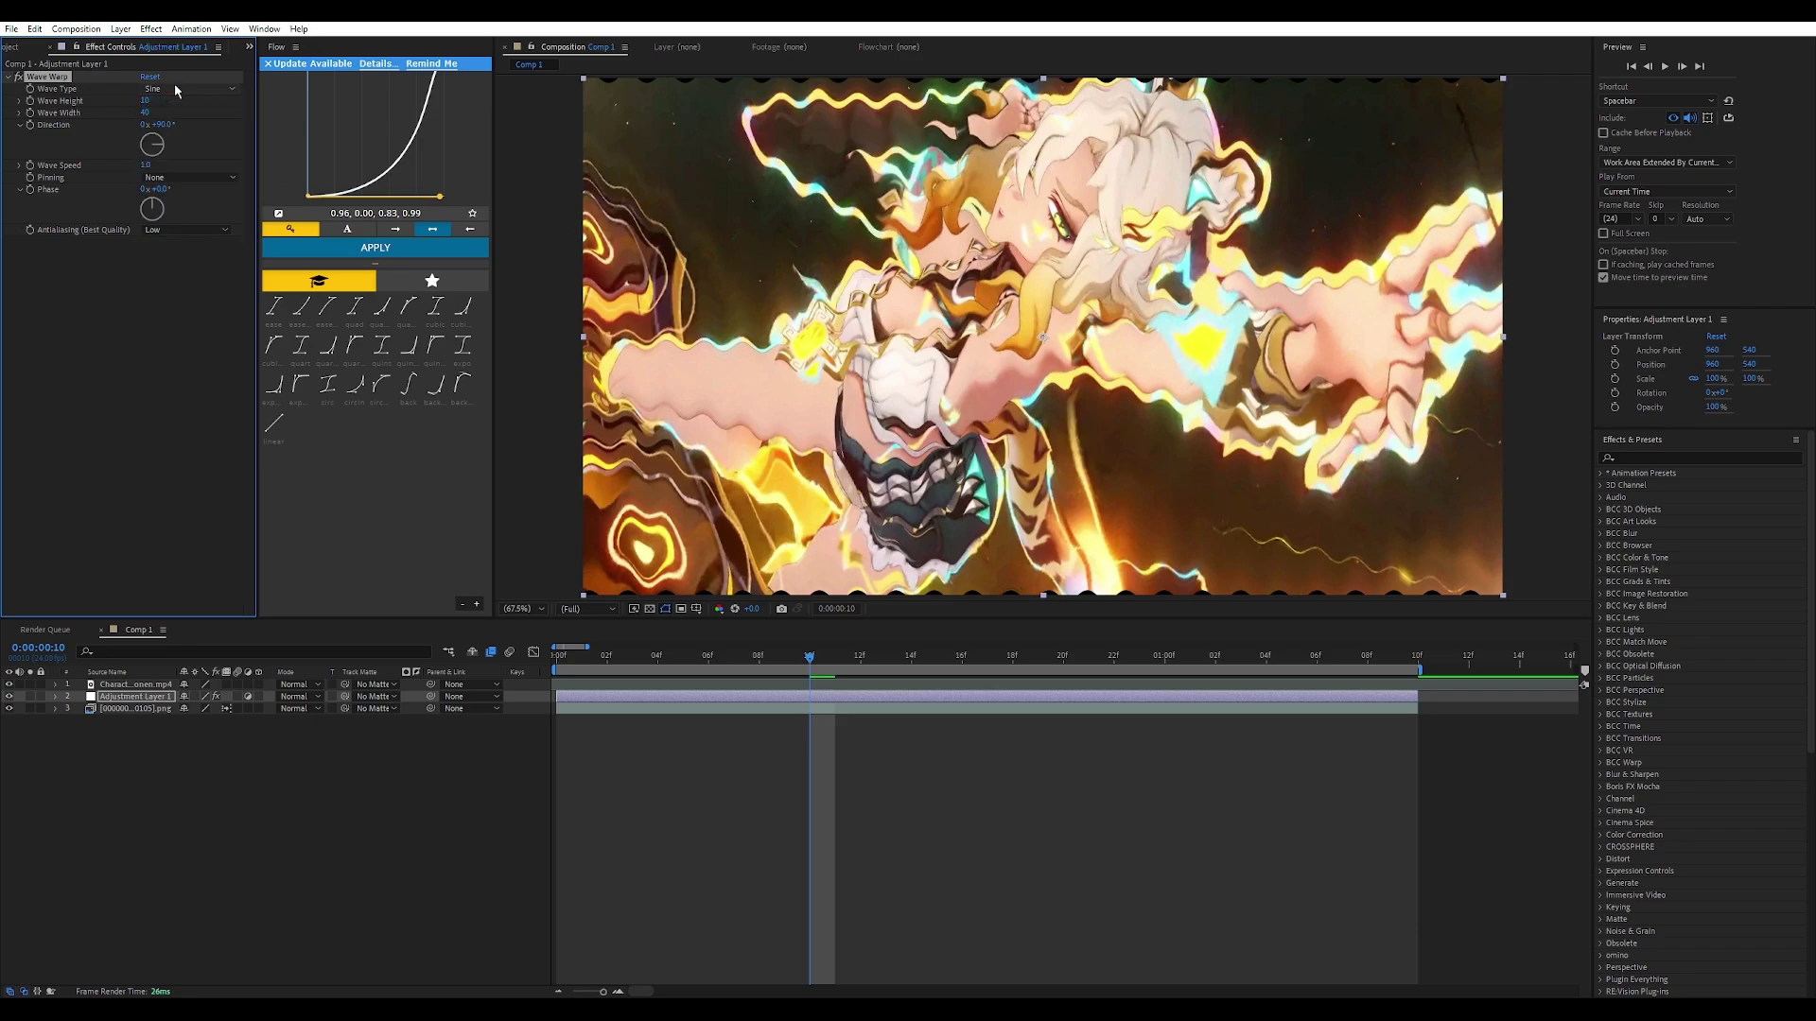
pyautogui.click(175, 90)
pyautogui.click(180, 128)
pyautogui.click(181, 97)
pyautogui.click(189, 150)
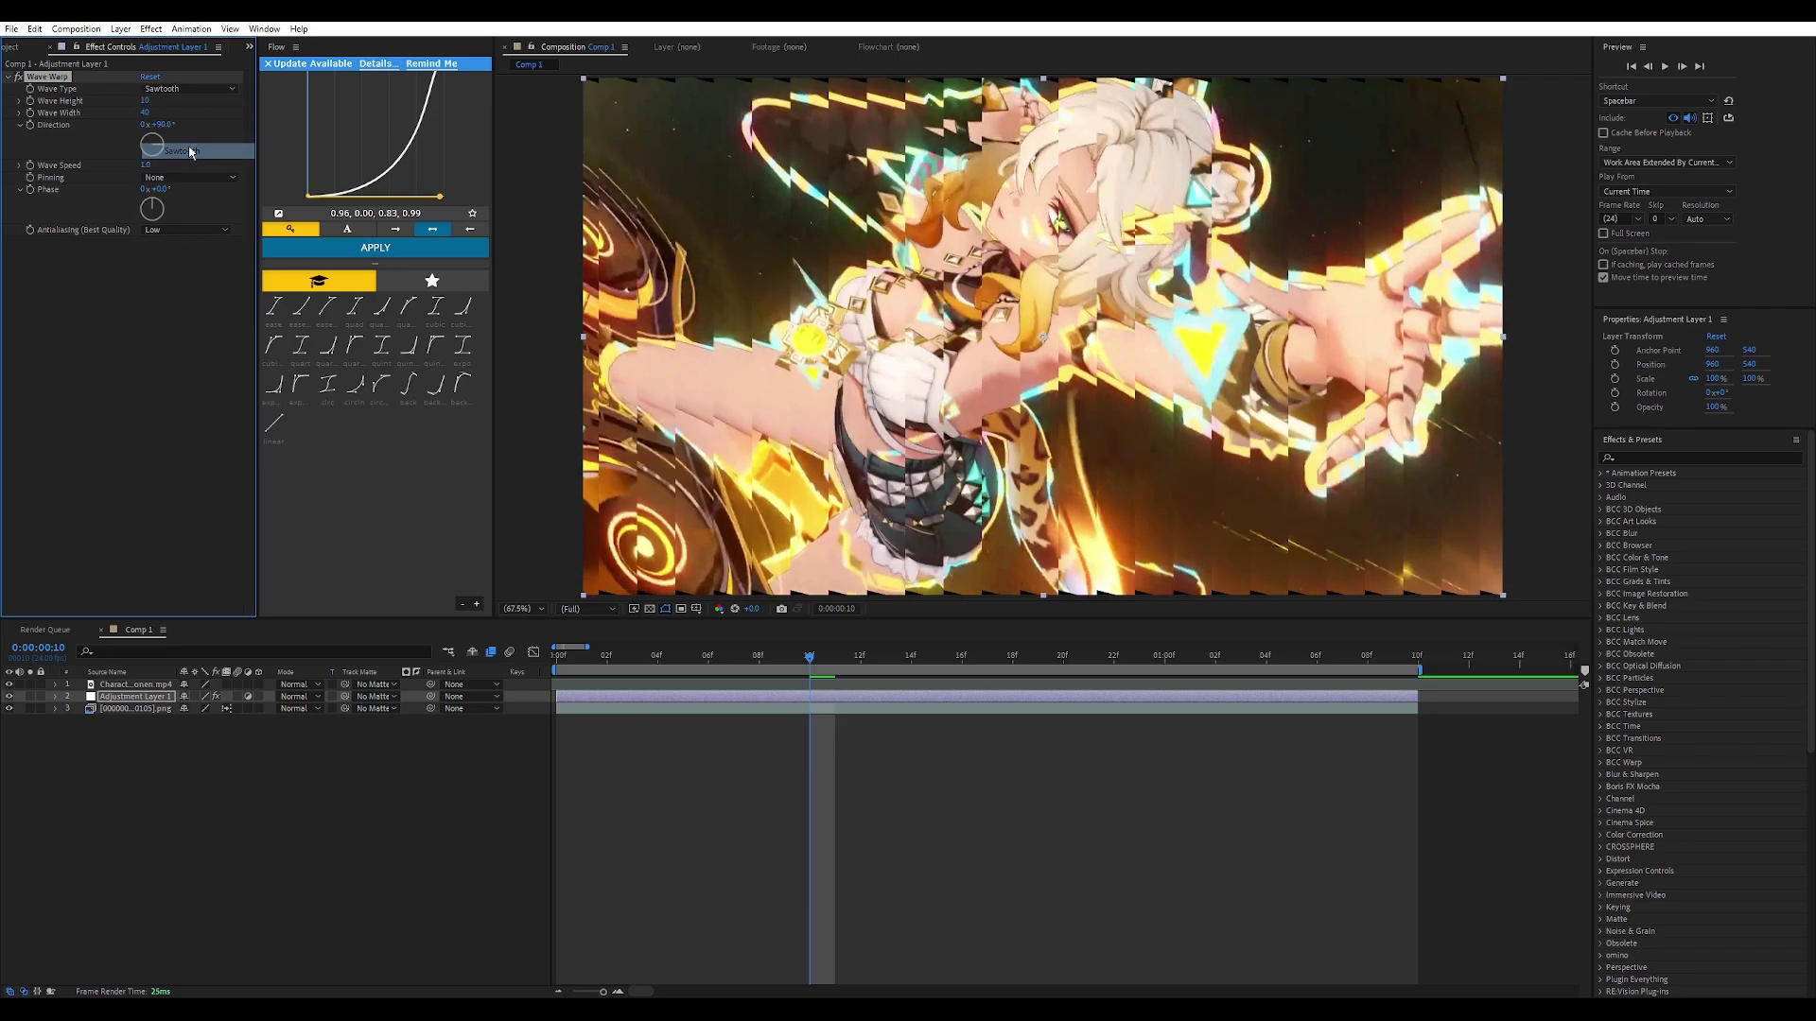
pyautogui.click(193, 89)
pyautogui.click(178, 166)
pyautogui.click(191, 91)
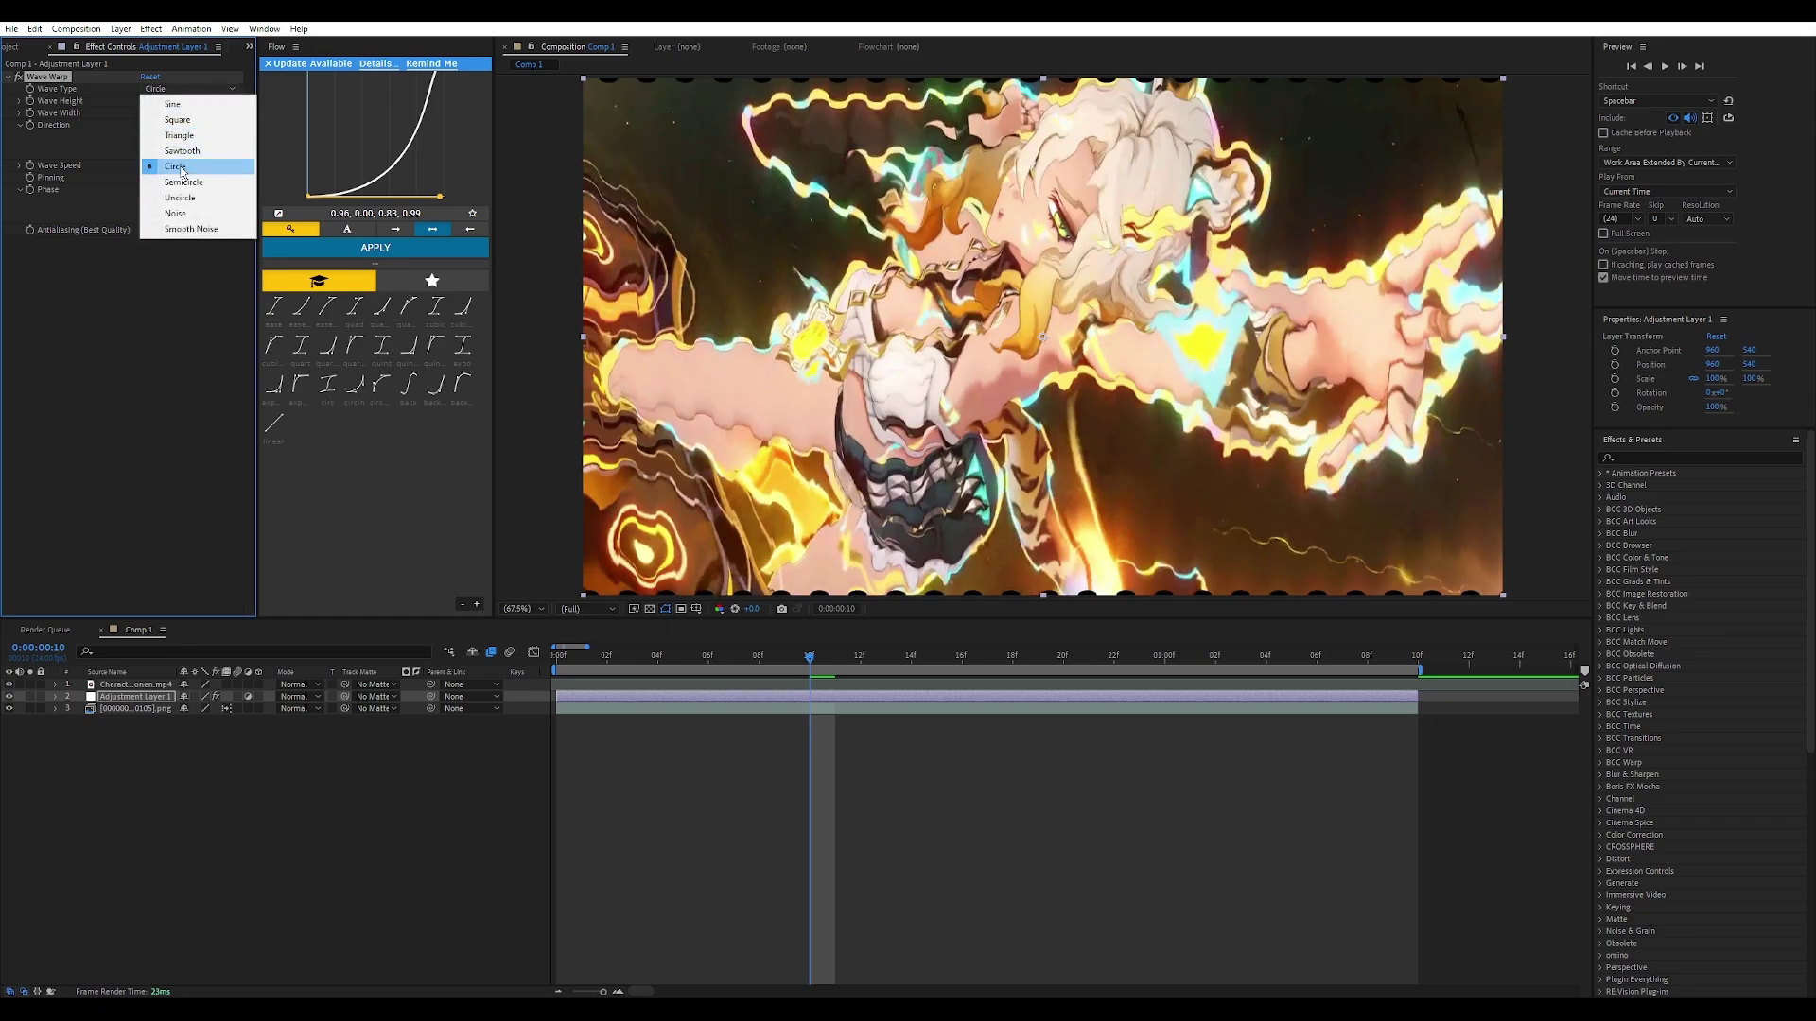
pyautogui.click(180, 198)
pyautogui.click(181, 88)
pyautogui.click(180, 197)
pyautogui.click(182, 89)
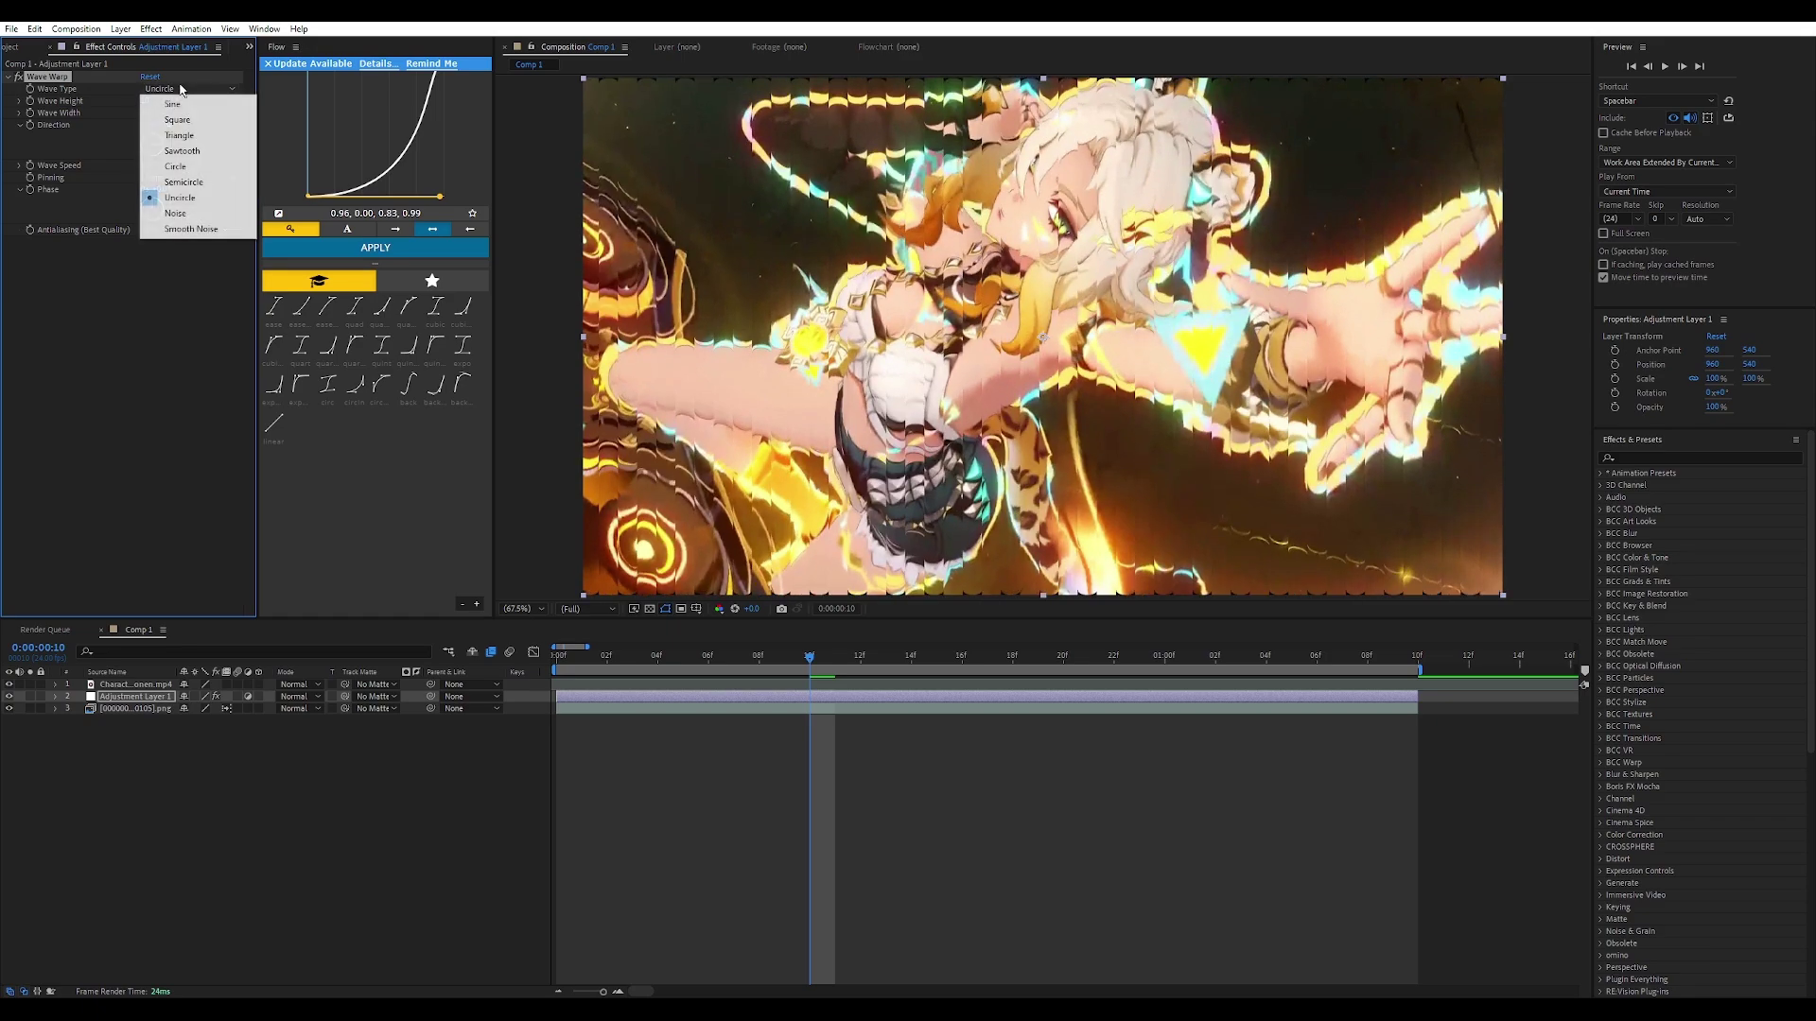
pyautogui.click(175, 213)
pyautogui.click(182, 89)
pyautogui.click(163, 229)
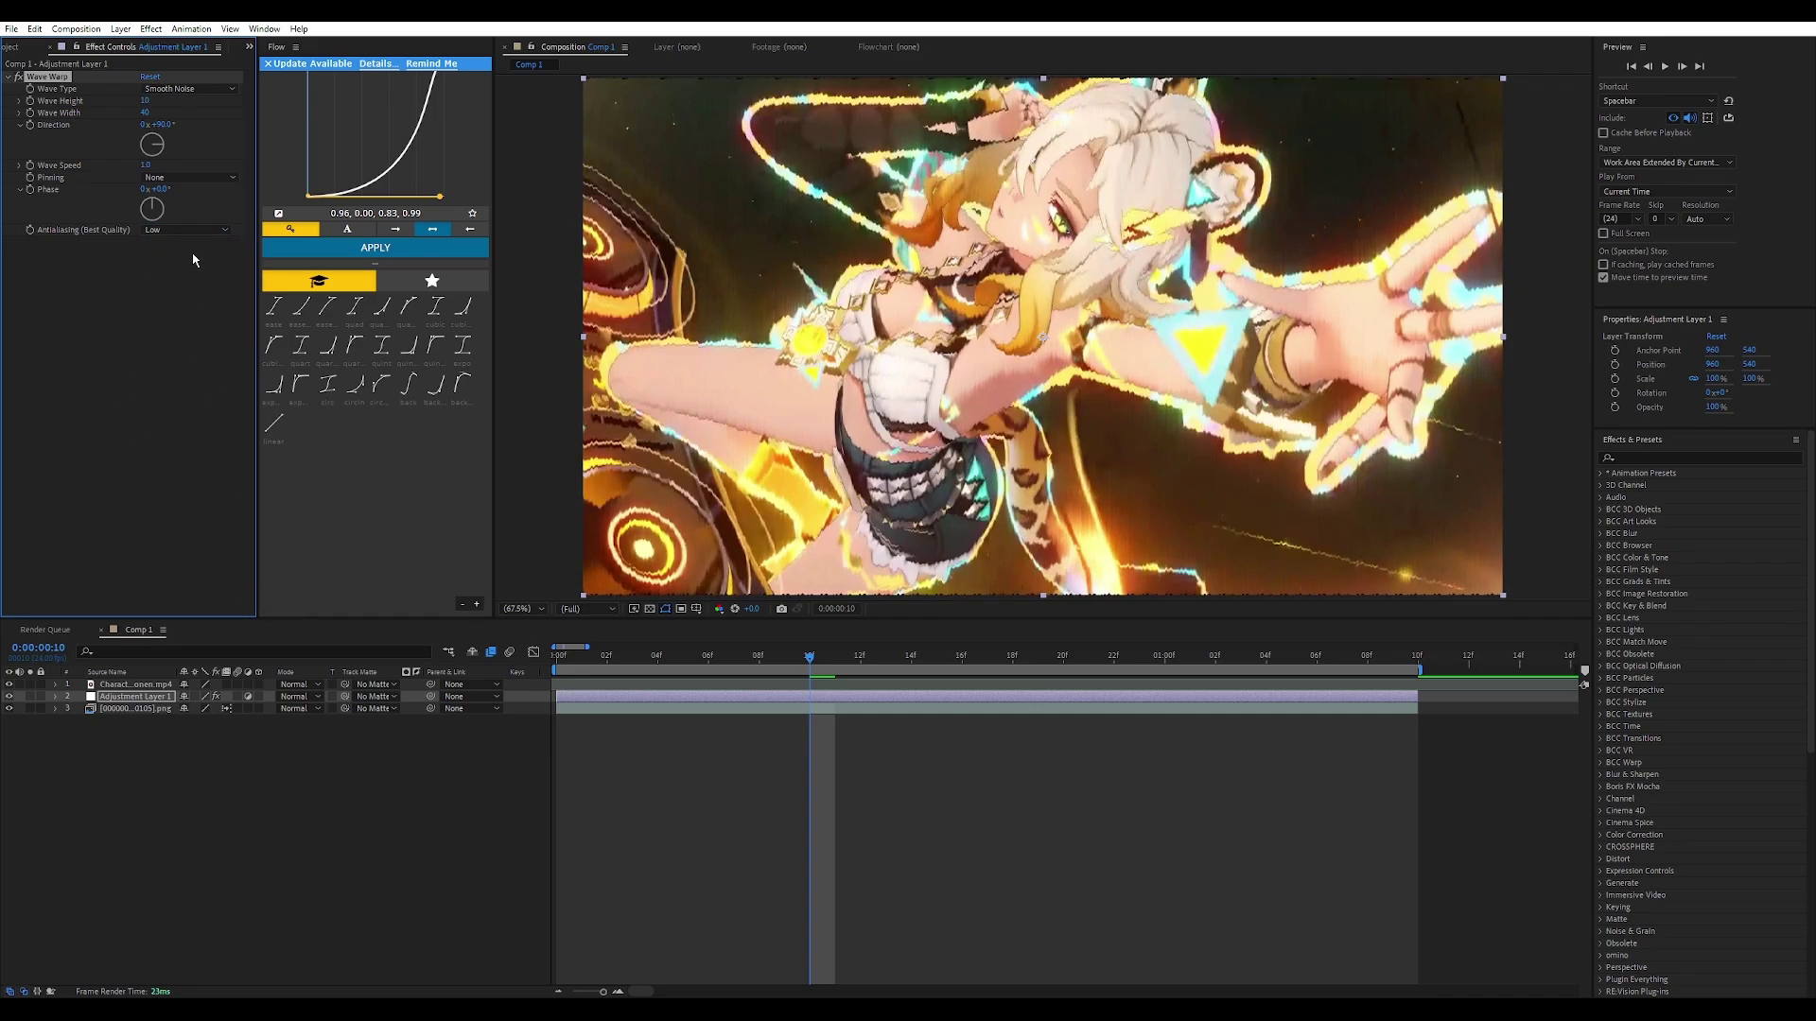
# Step: Pin all edges and set Wave Height 60 and Direction 0°
pyautogui.click(165, 177)
pyautogui.click(156, 190)
pyautogui.click(144, 101)
pyautogui.write('6')
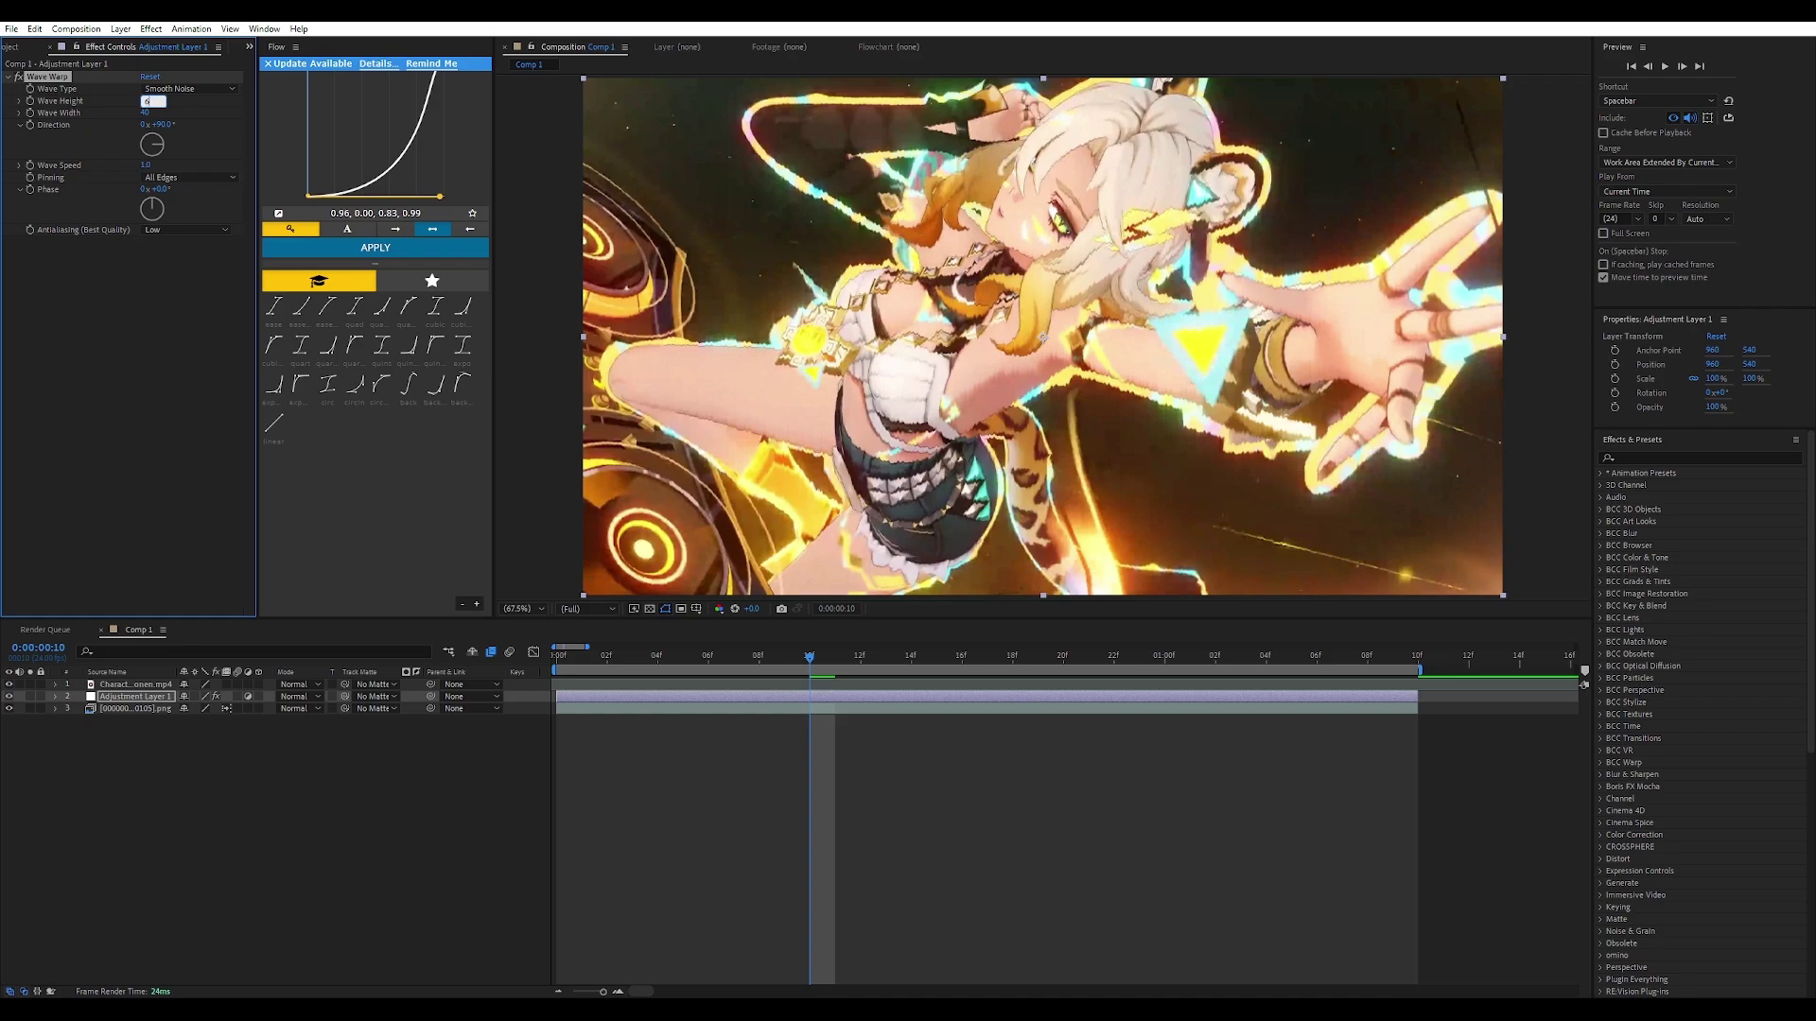
pyautogui.write('0')
pyautogui.press('Return')
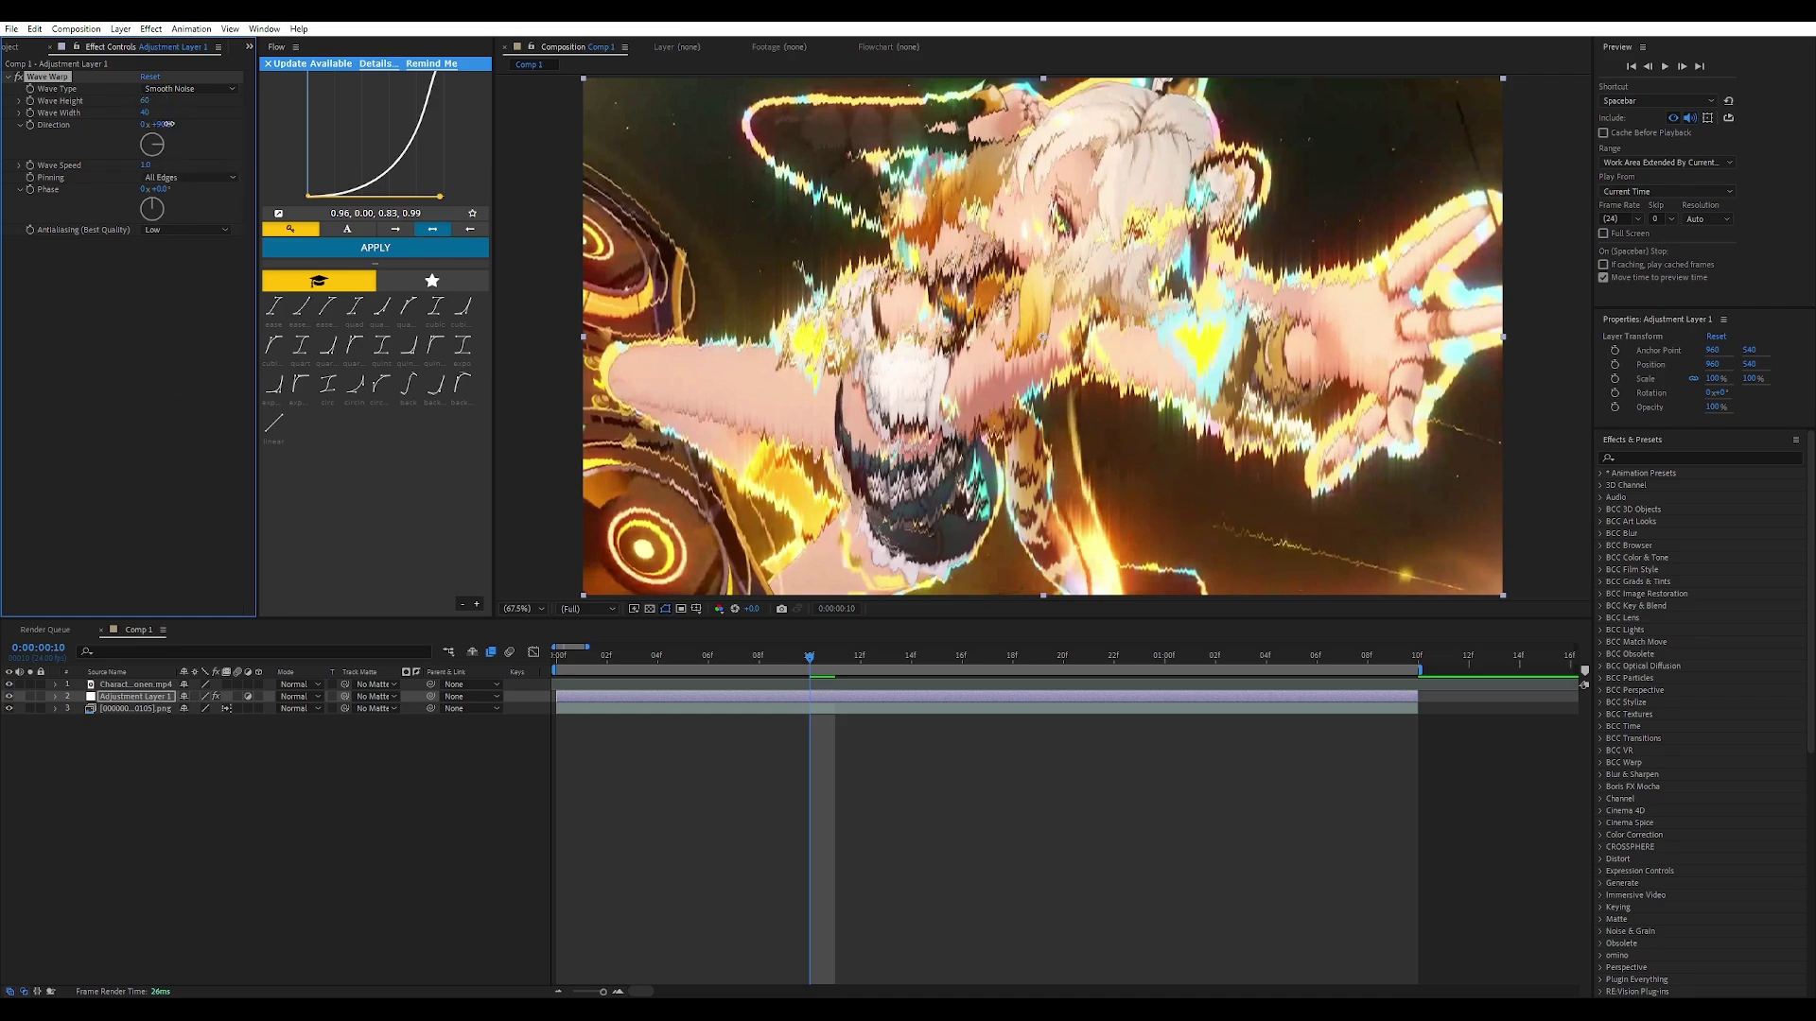
pyautogui.click(169, 125)
pyautogui.write('0')
pyautogui.press('Return')
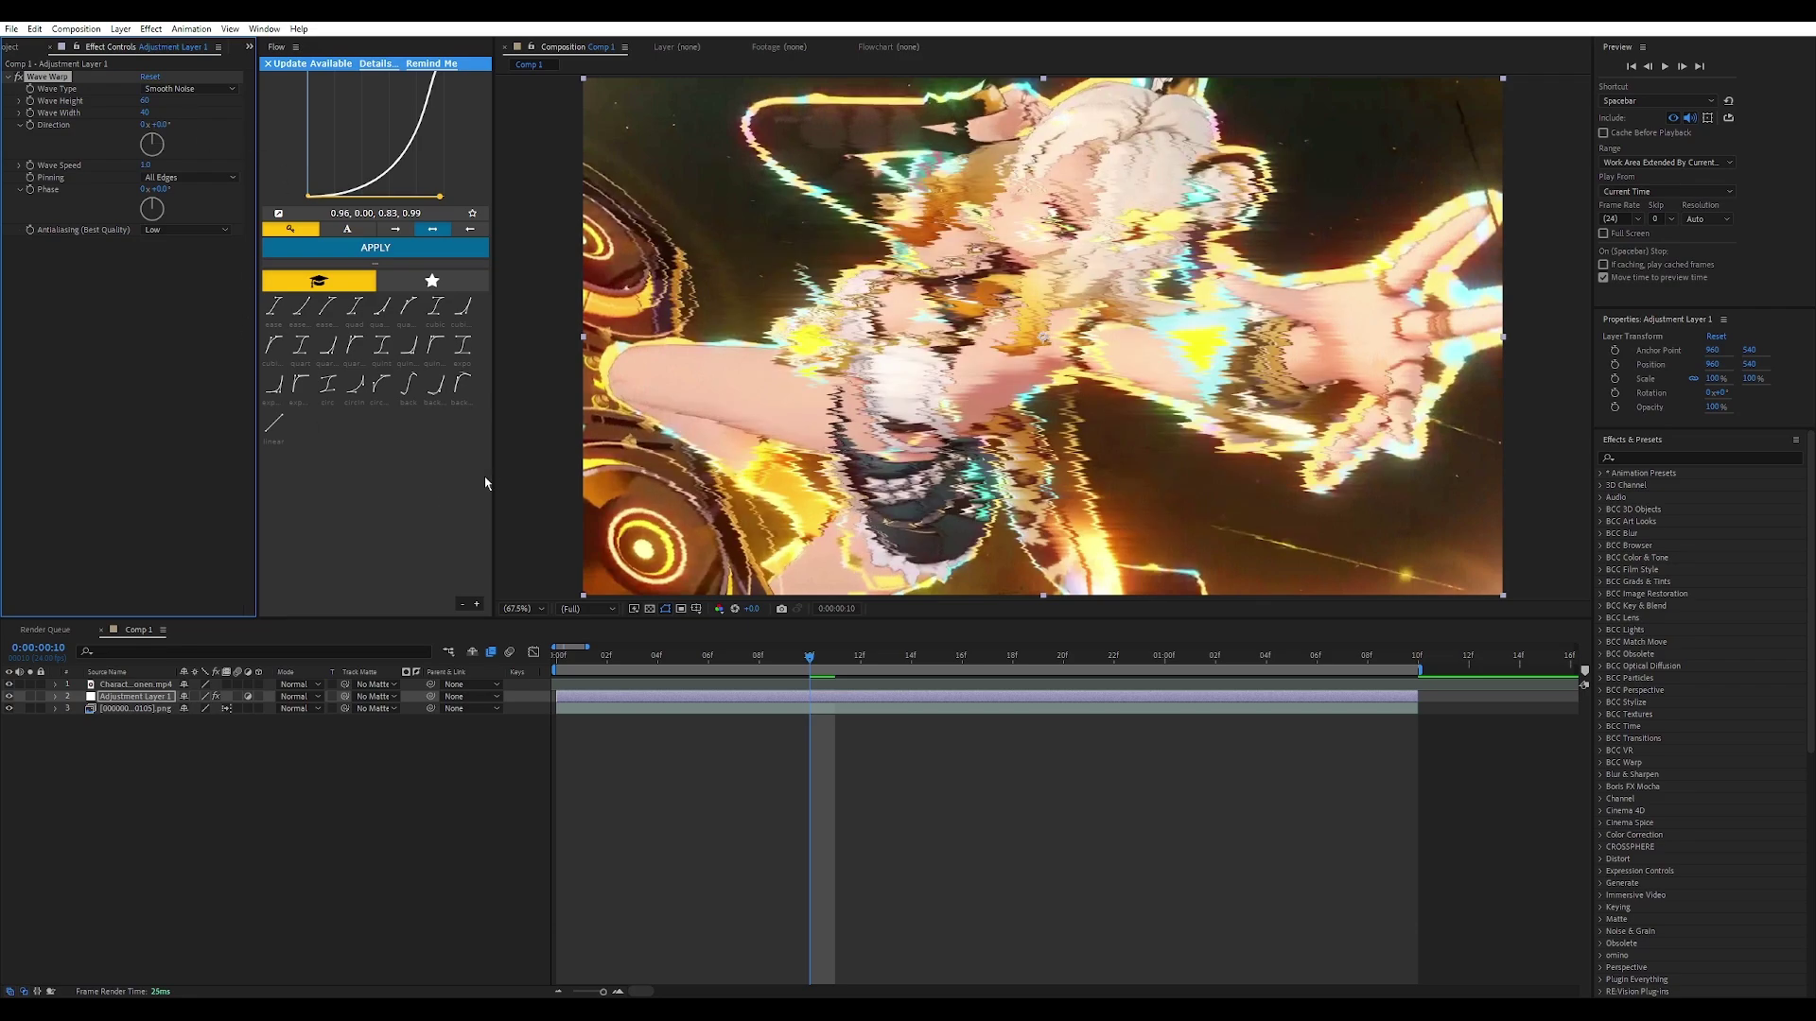
pyautogui.hotkey('ctrl', 'space')
# Step: Apply a second Wave Warp with Sawtooth waves
pyautogui.write('wave wa')
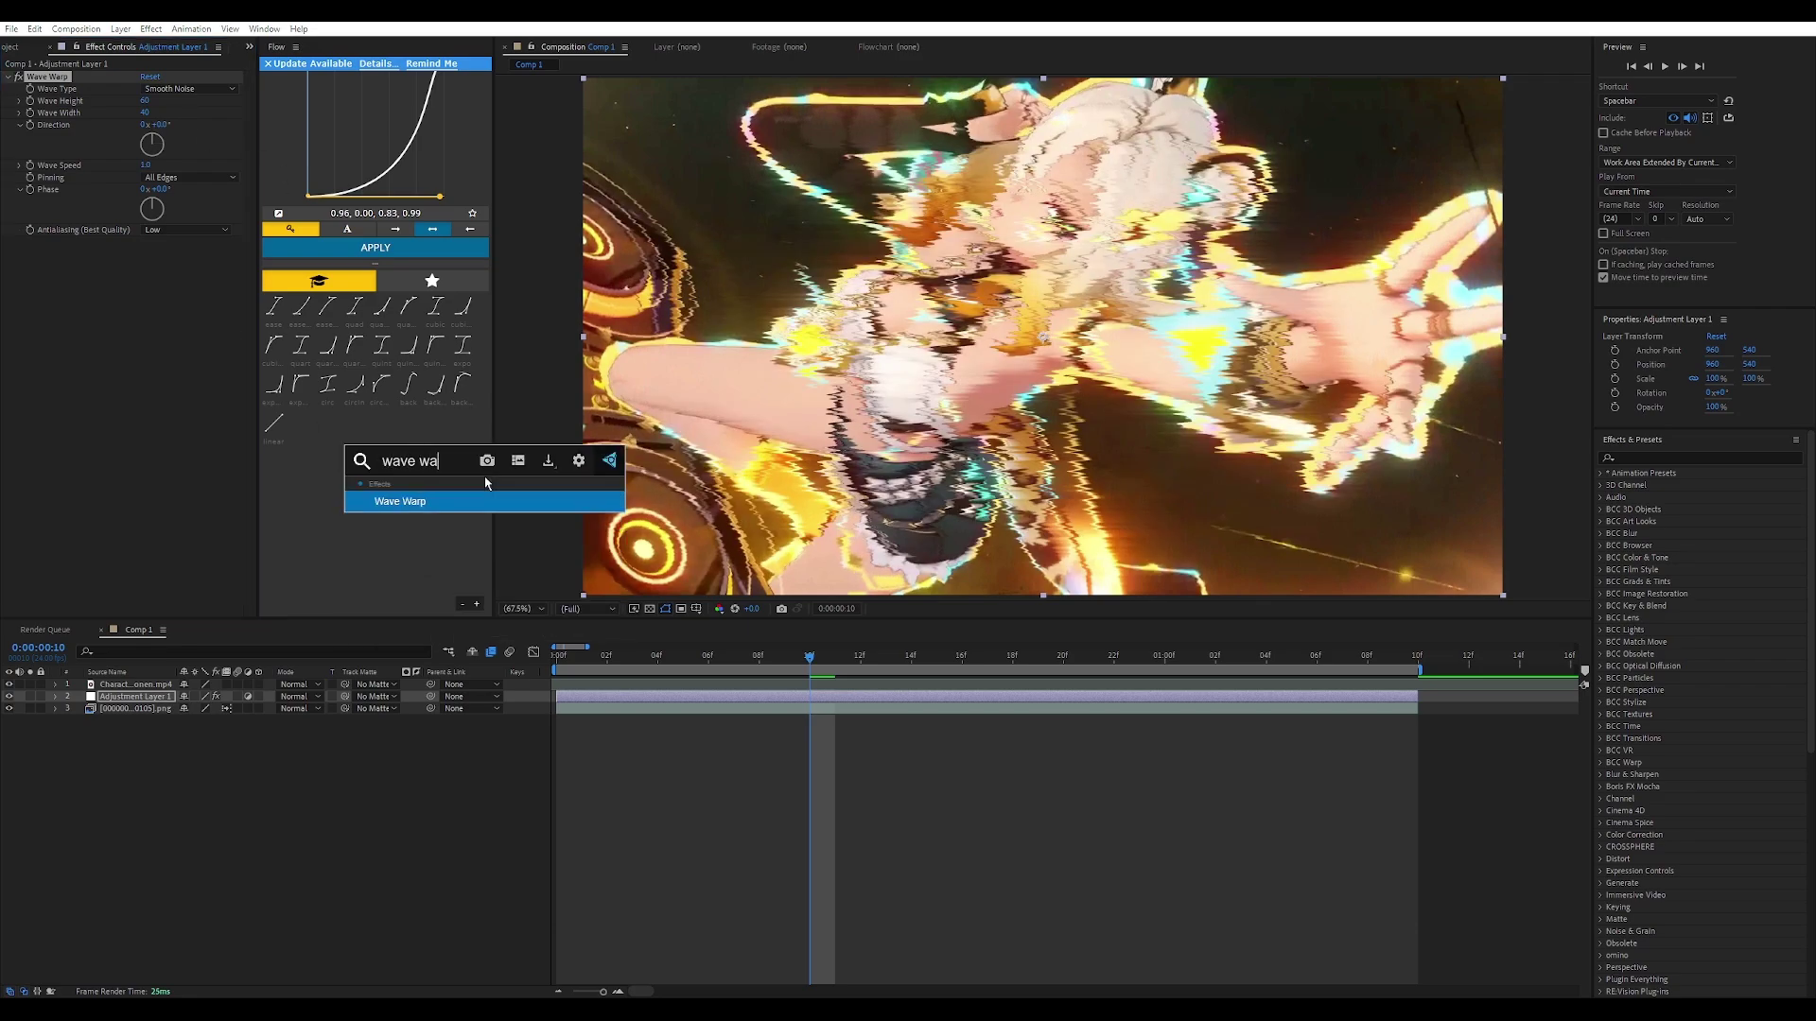
pyautogui.press('Return')
pyautogui.click(187, 254)
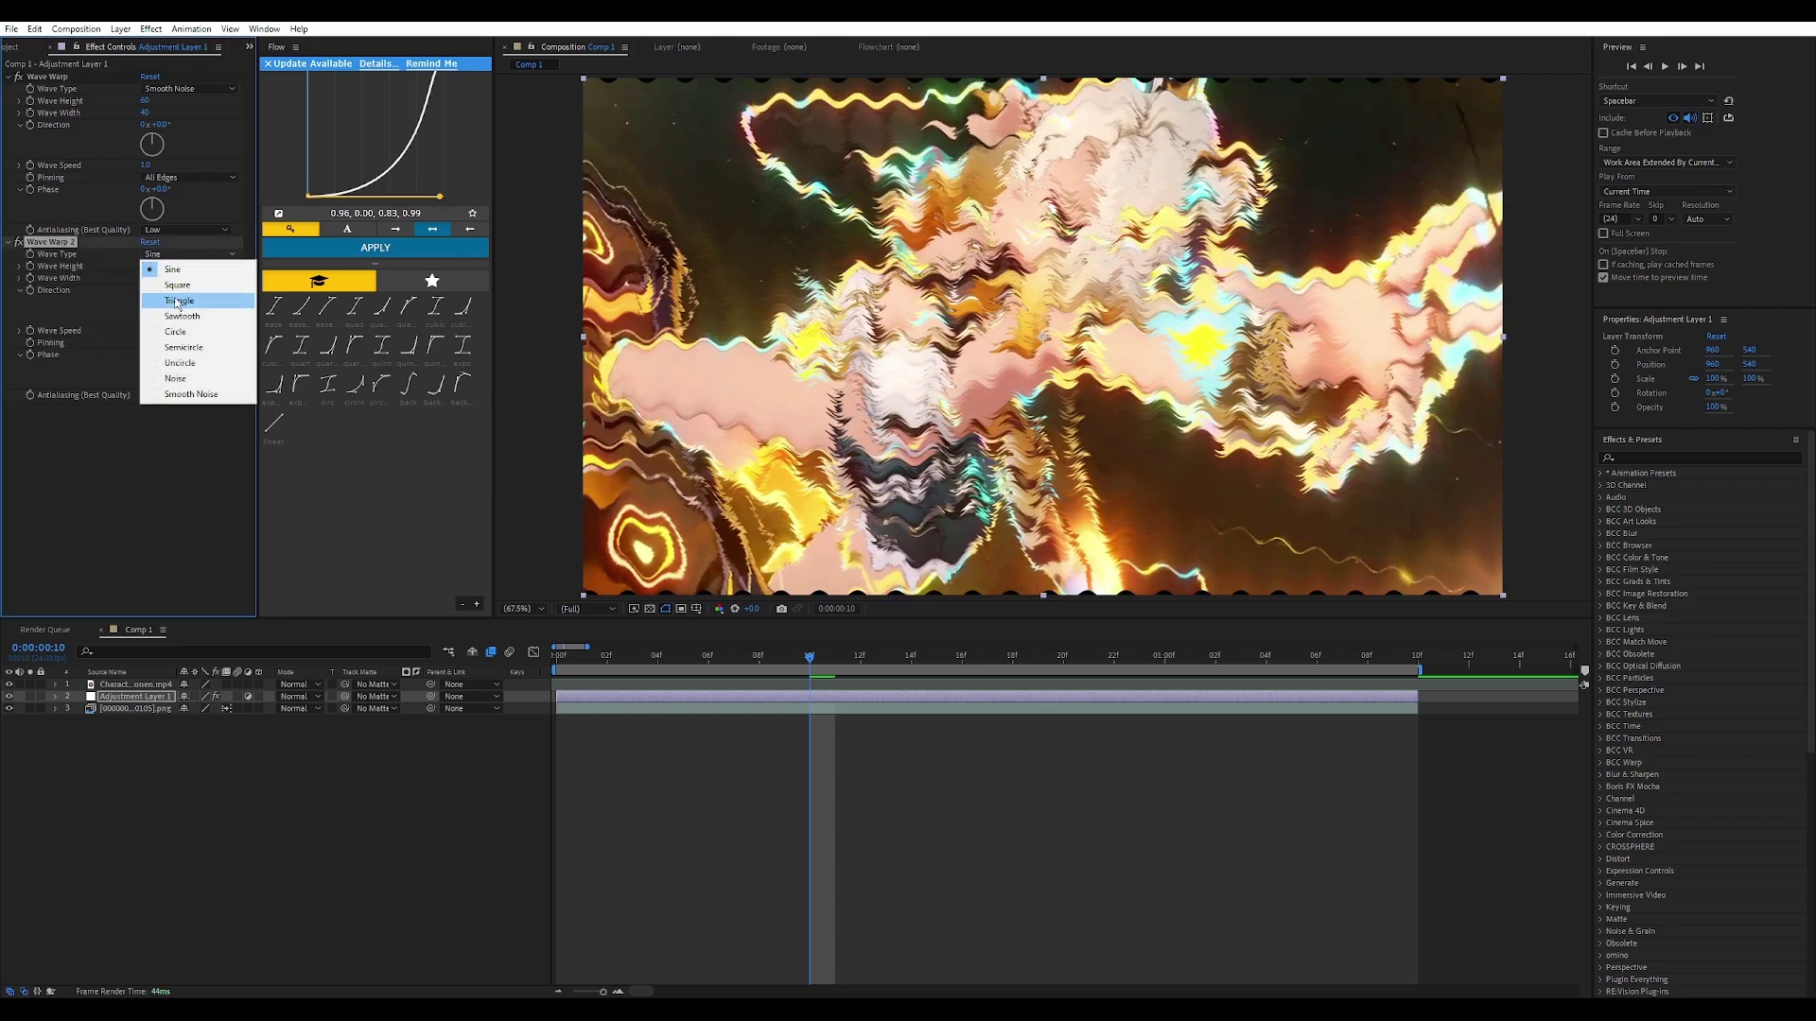
pyautogui.click(182, 316)
# Step: Give the second Wave Warp height 20, direction 0° and All Edges pinning
pyautogui.click(146, 266)
pyautogui.write('2')
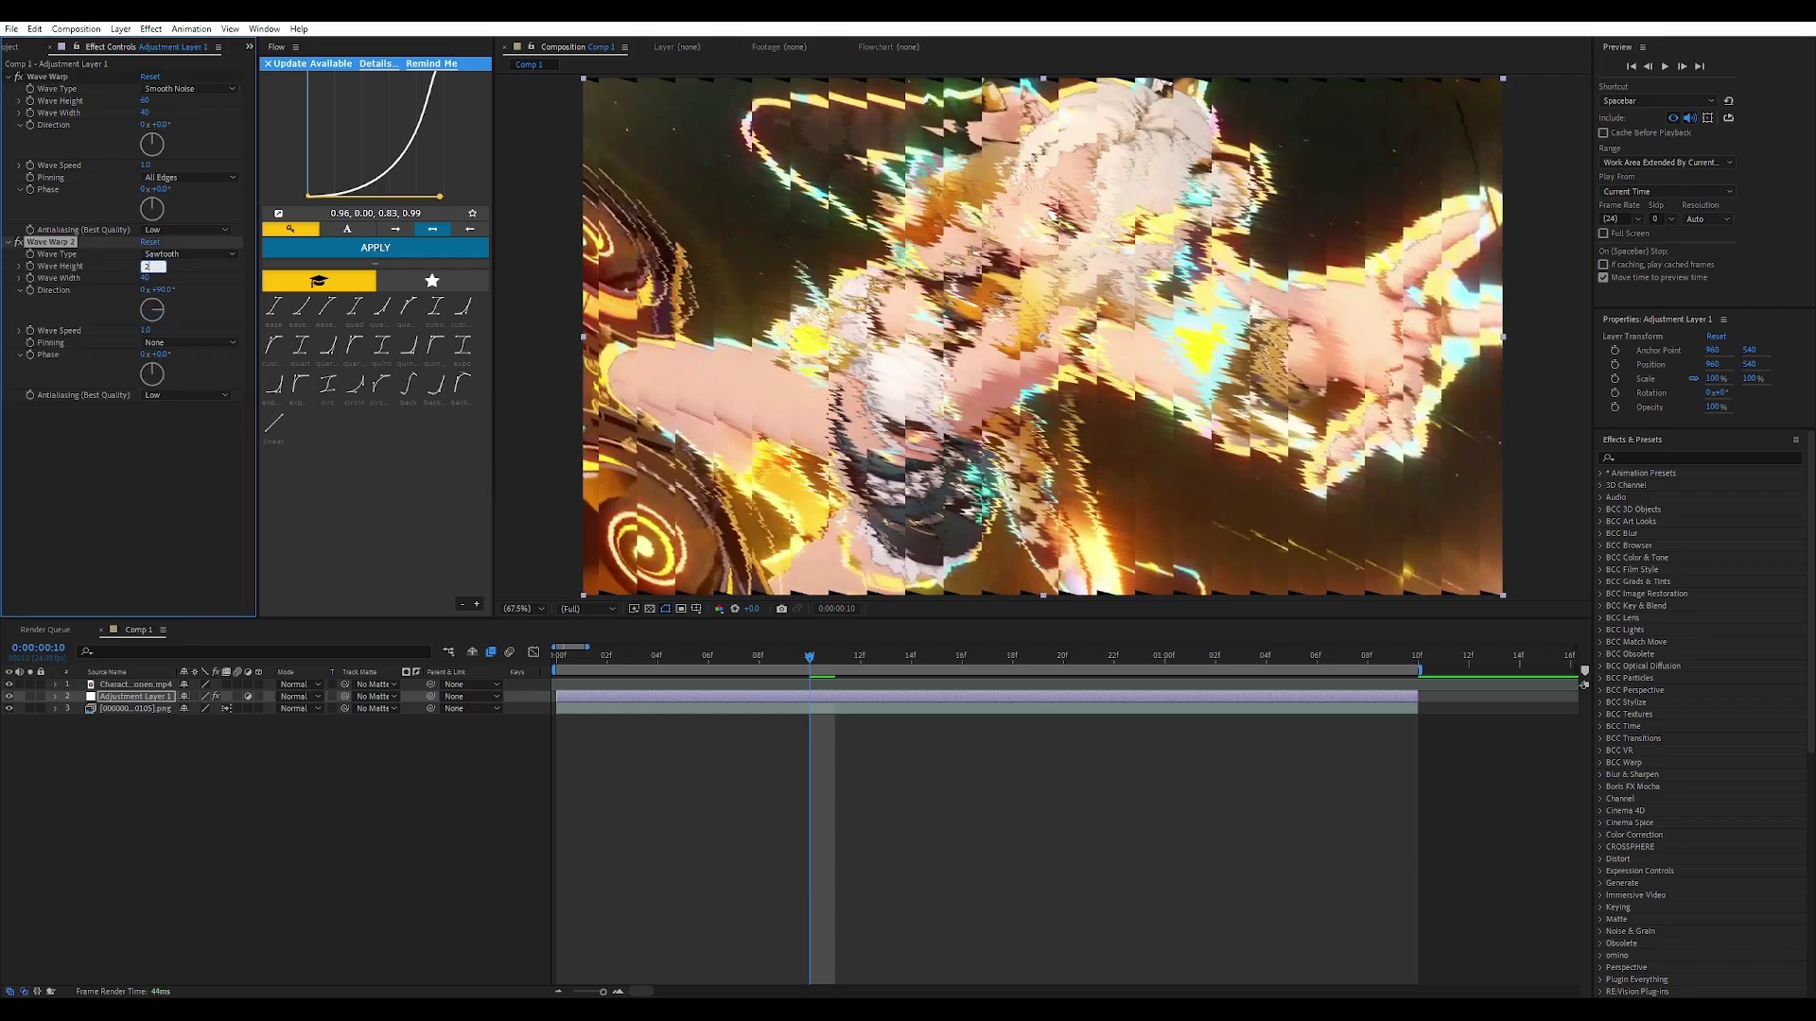
pyautogui.write('0')
pyautogui.press('Return')
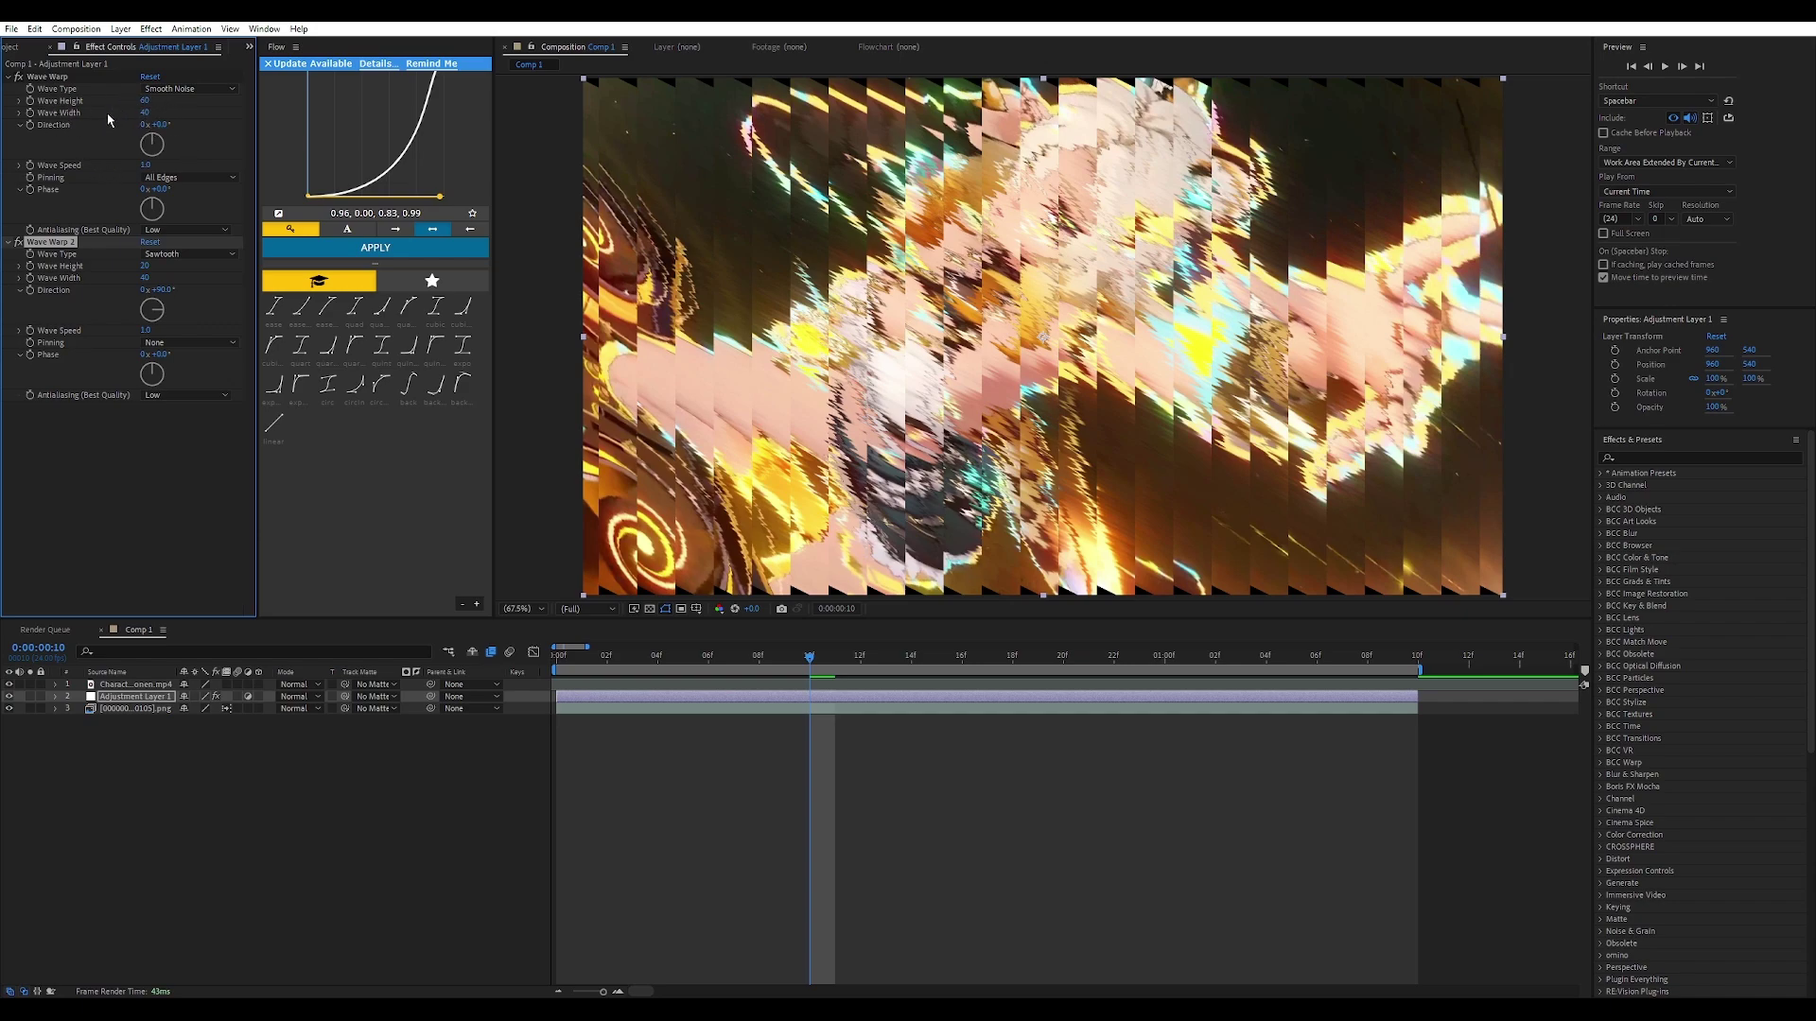
pyautogui.click(162, 289)
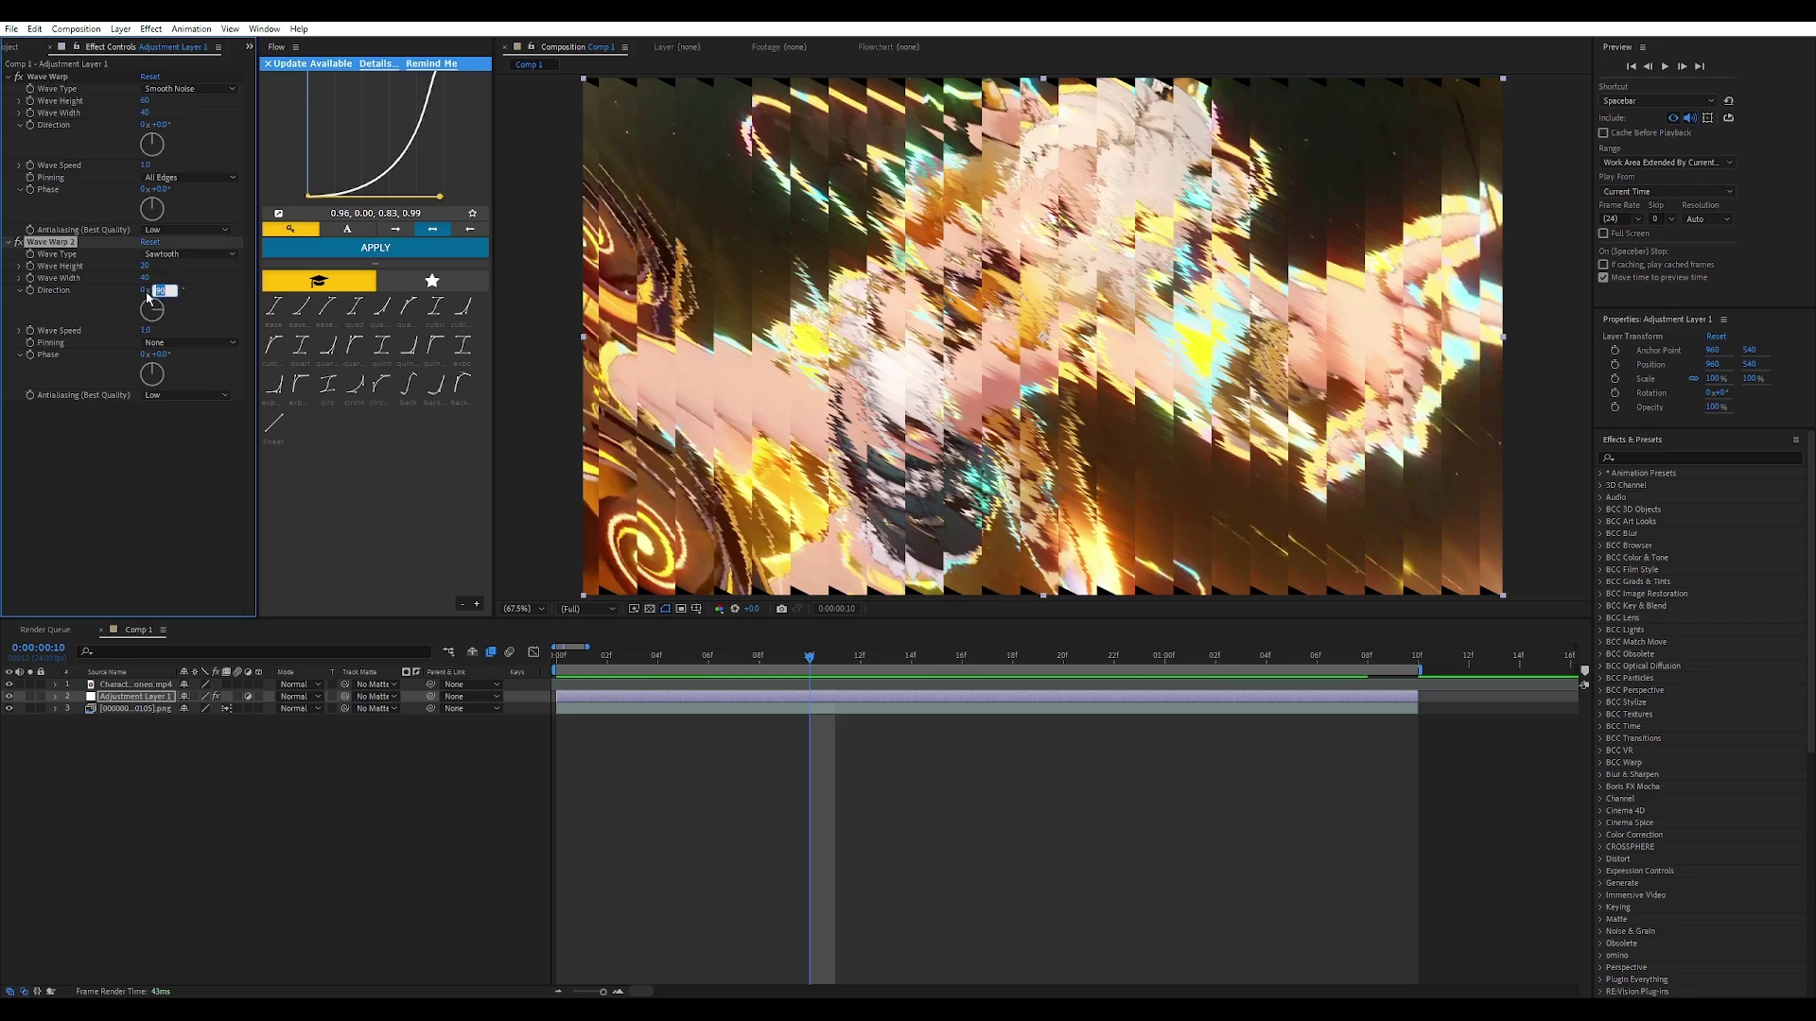
pyautogui.write('0')
pyautogui.press('Return')
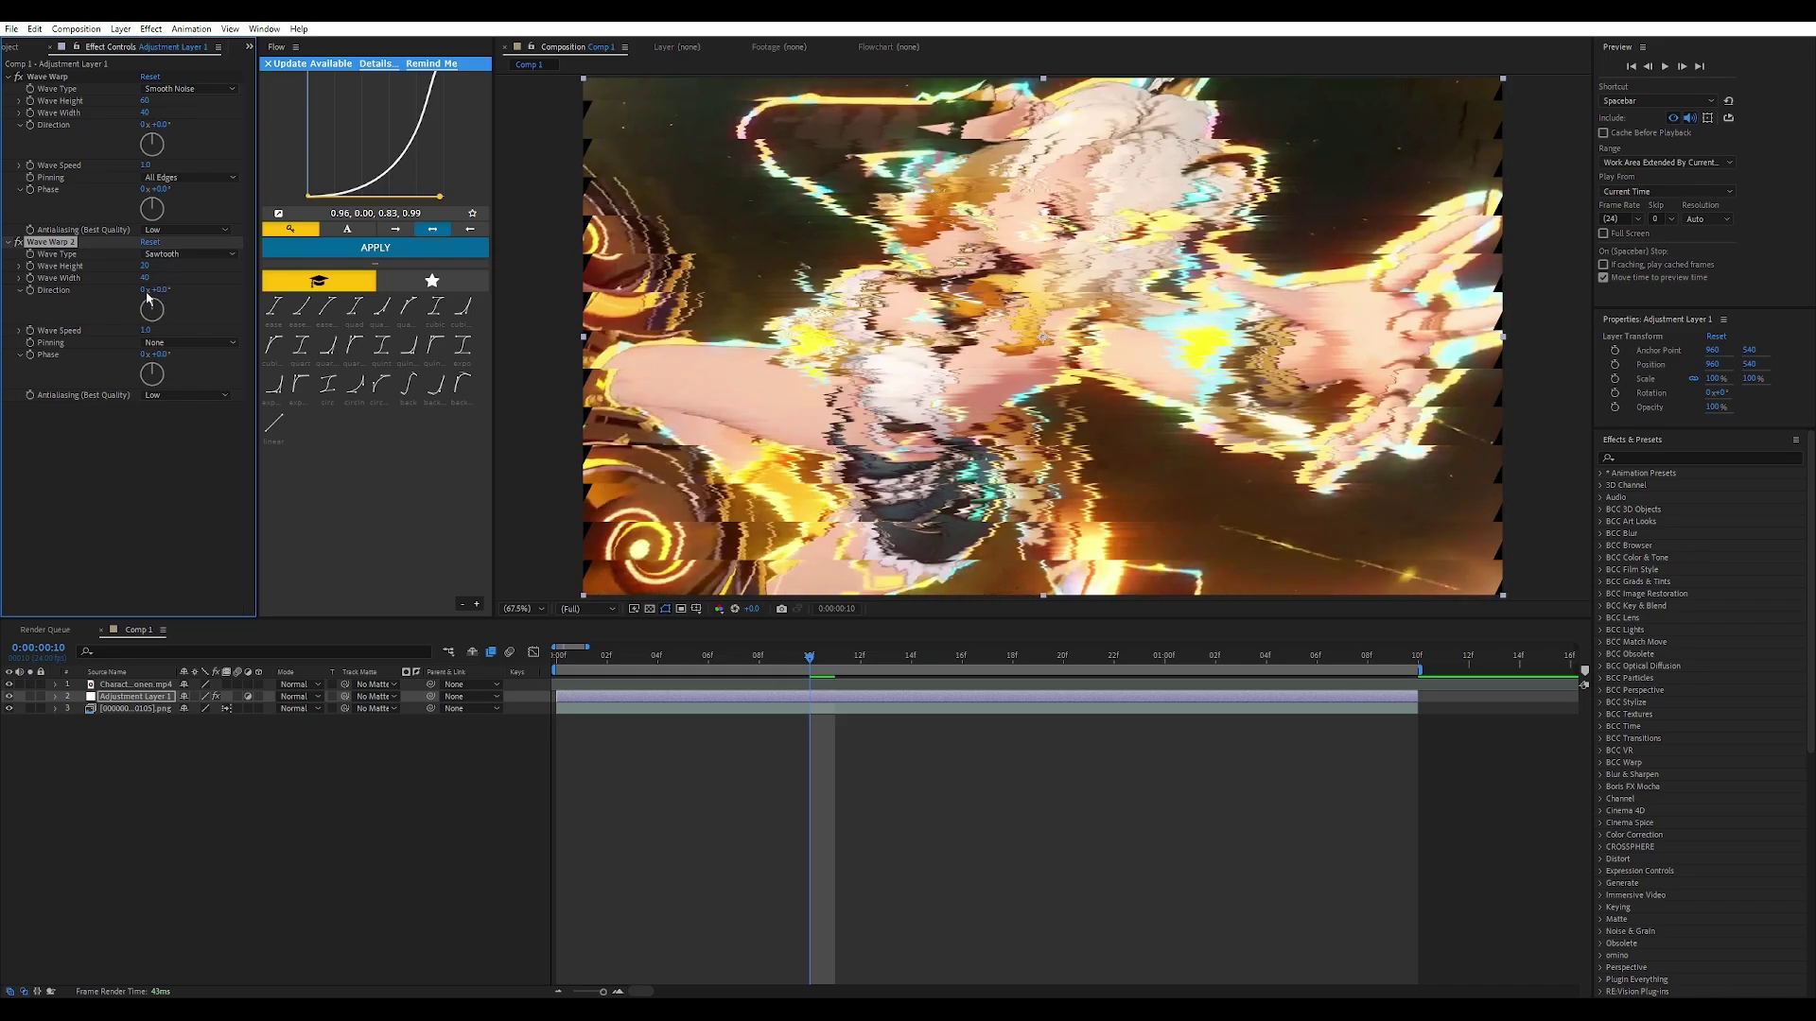
pyautogui.click(185, 344)
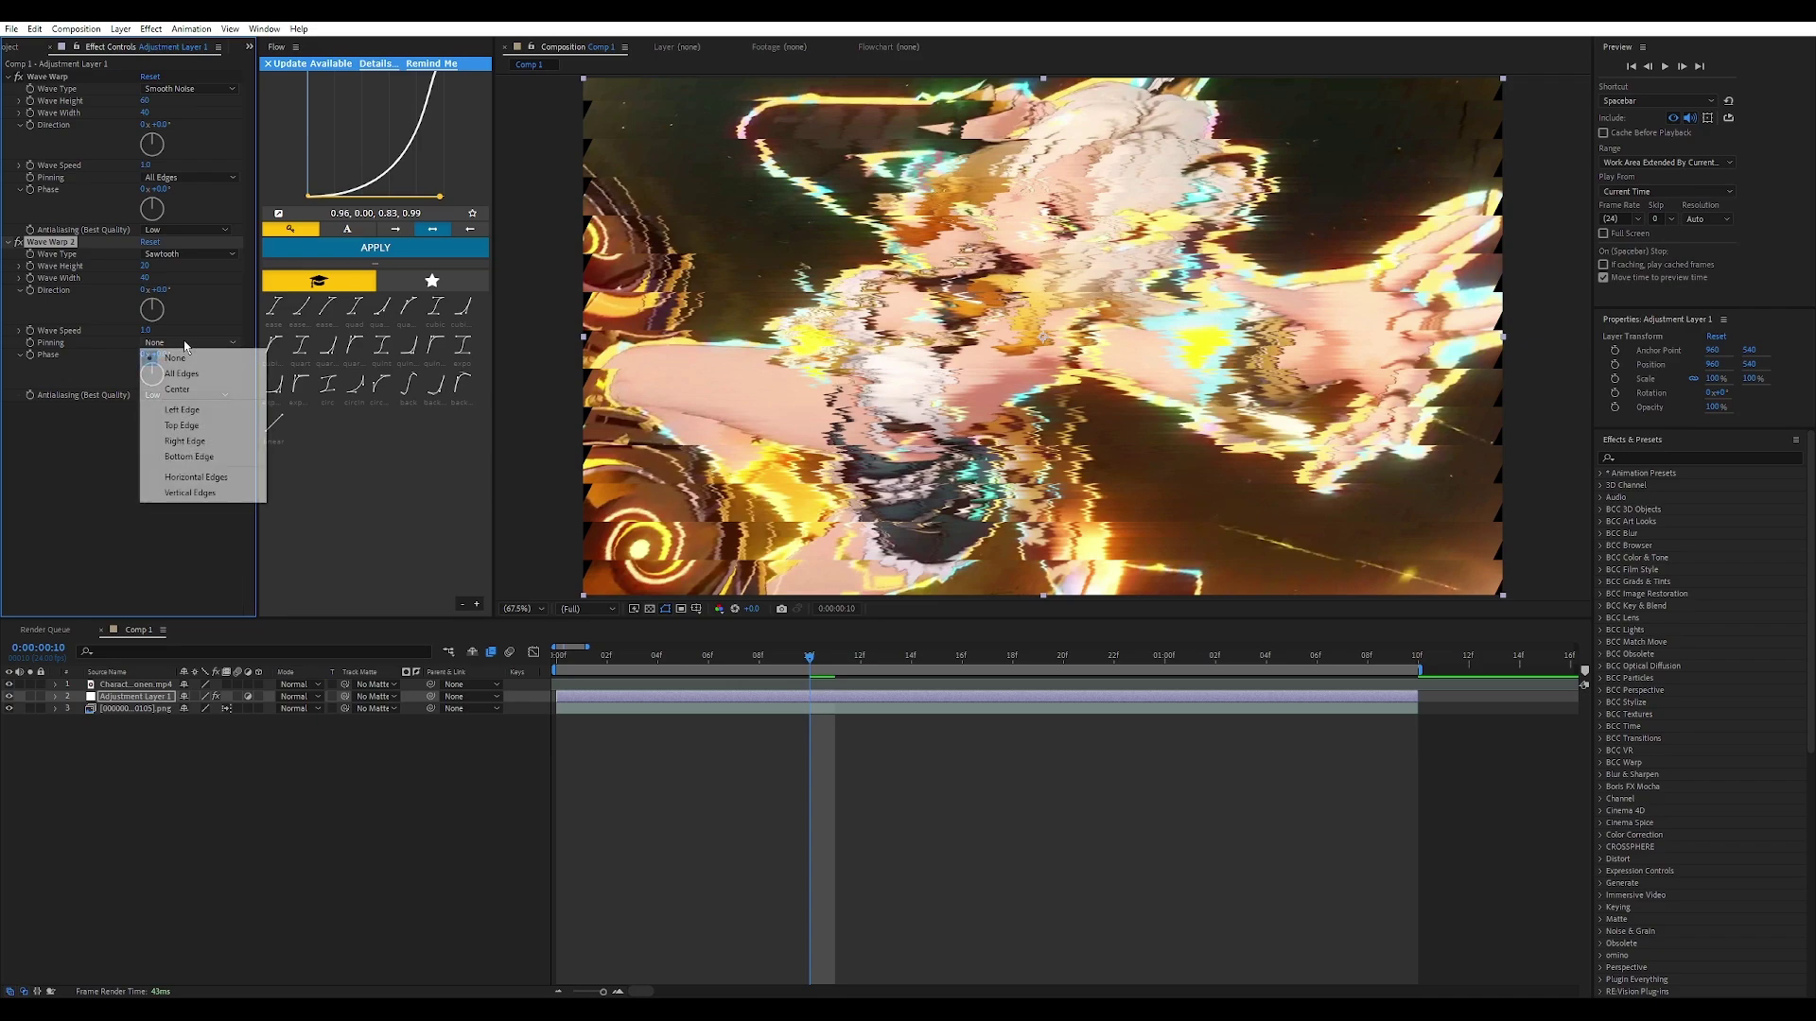
pyautogui.click(185, 370)
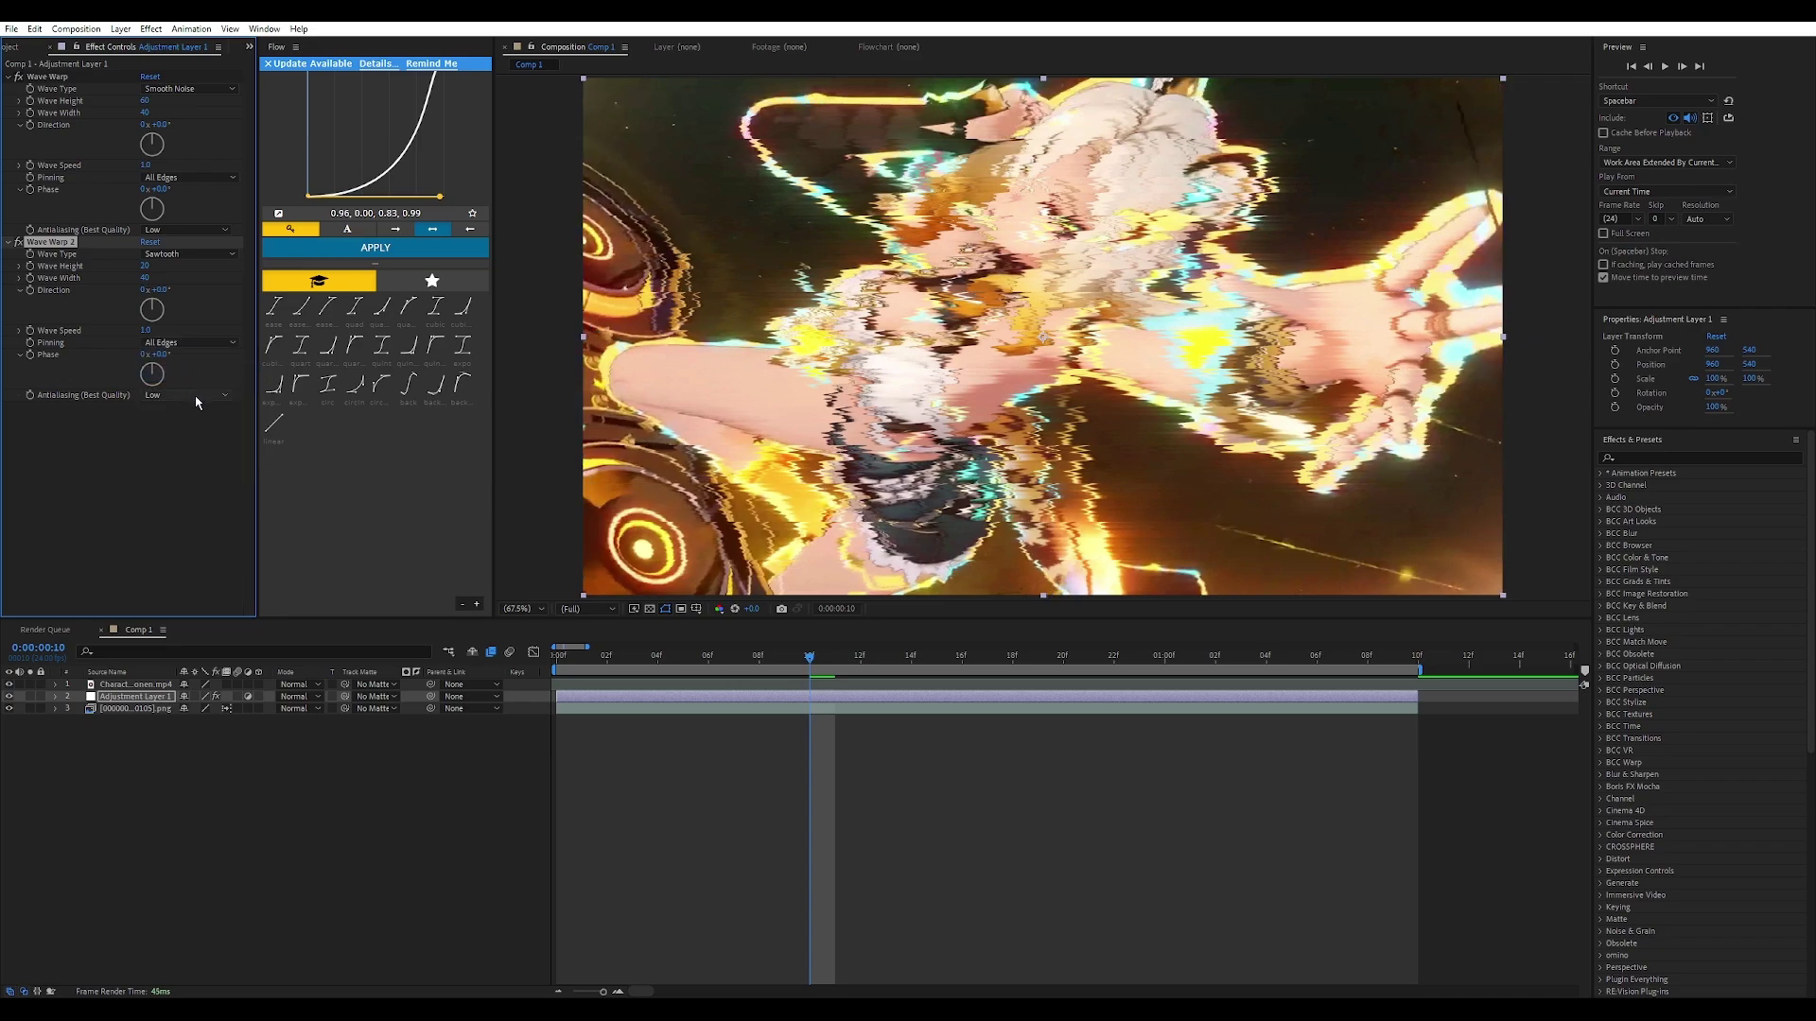
# Step: Slow both Wave Warp effects to a wave speed of 0.3 and preview from the first frame
pyautogui.moveTo(809, 655); pyautogui.dragTo(514, 668)
pyautogui.press('space')
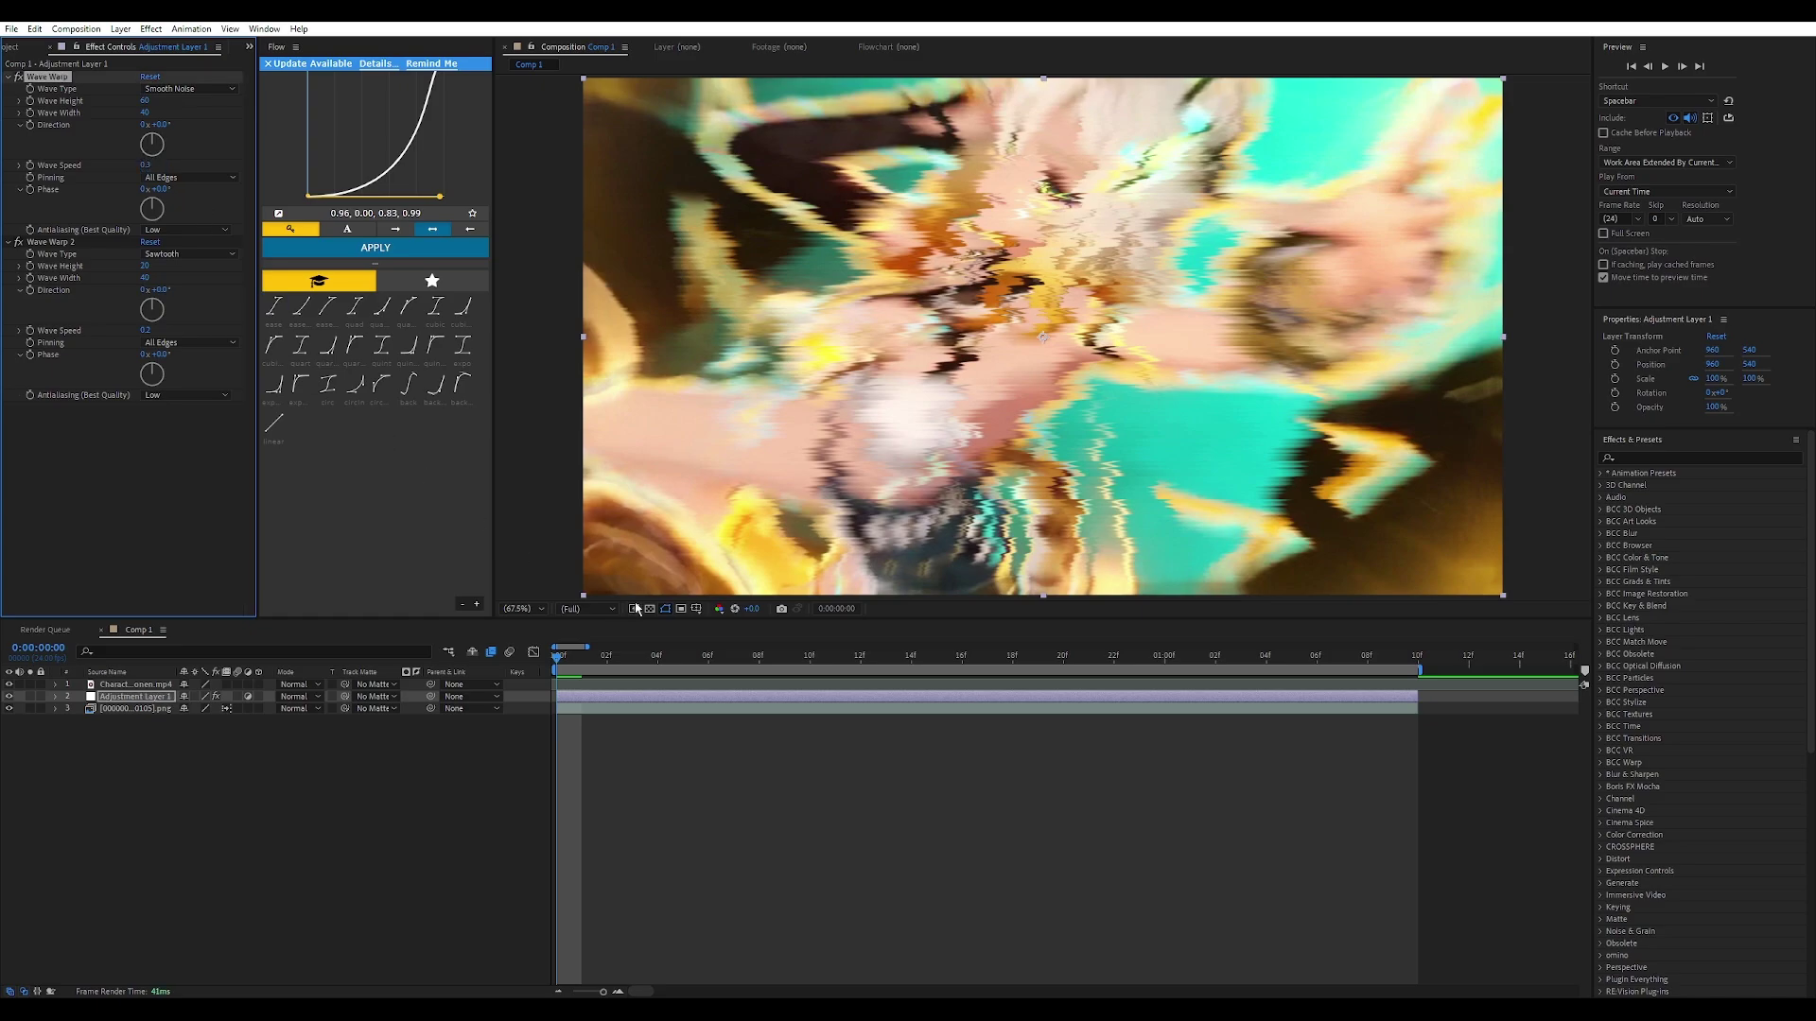
pyautogui.press('space')
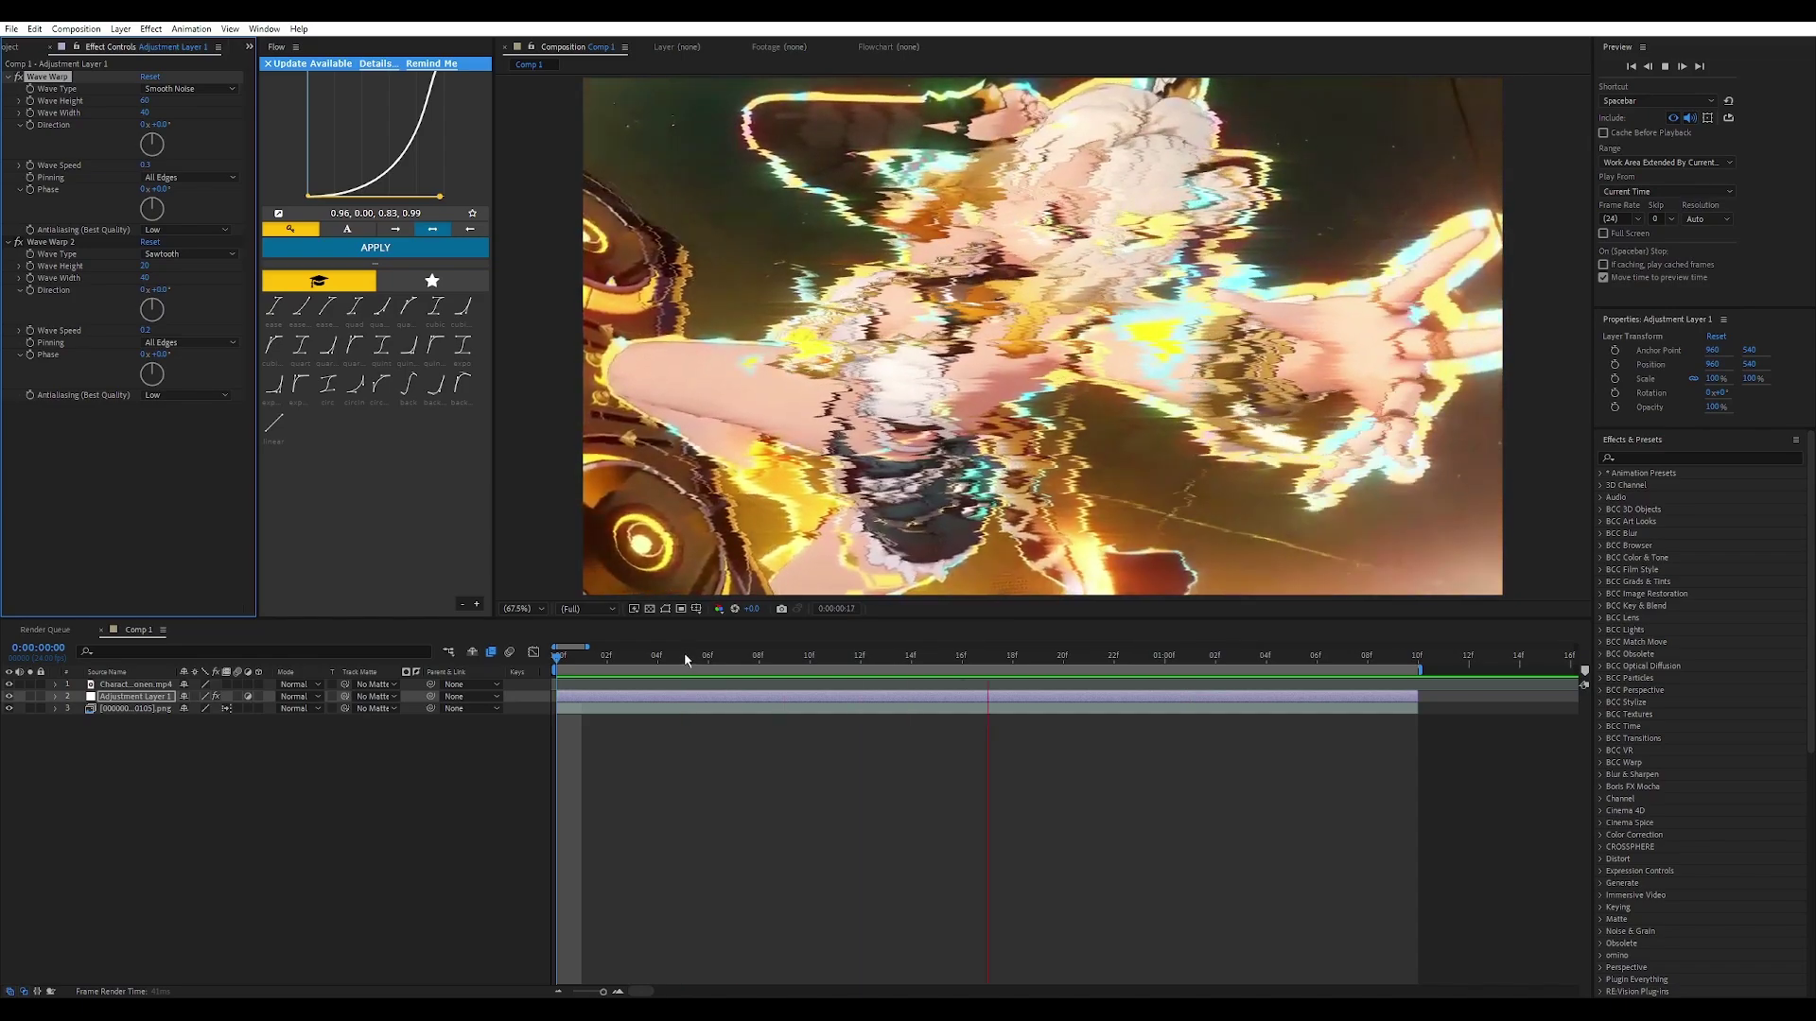
# Step: Trim Adjustment Layer 1 to the opening frames, start it one frame later, and preview
pyautogui.moveTo(708, 662); pyautogui.dragTo(582, 662)
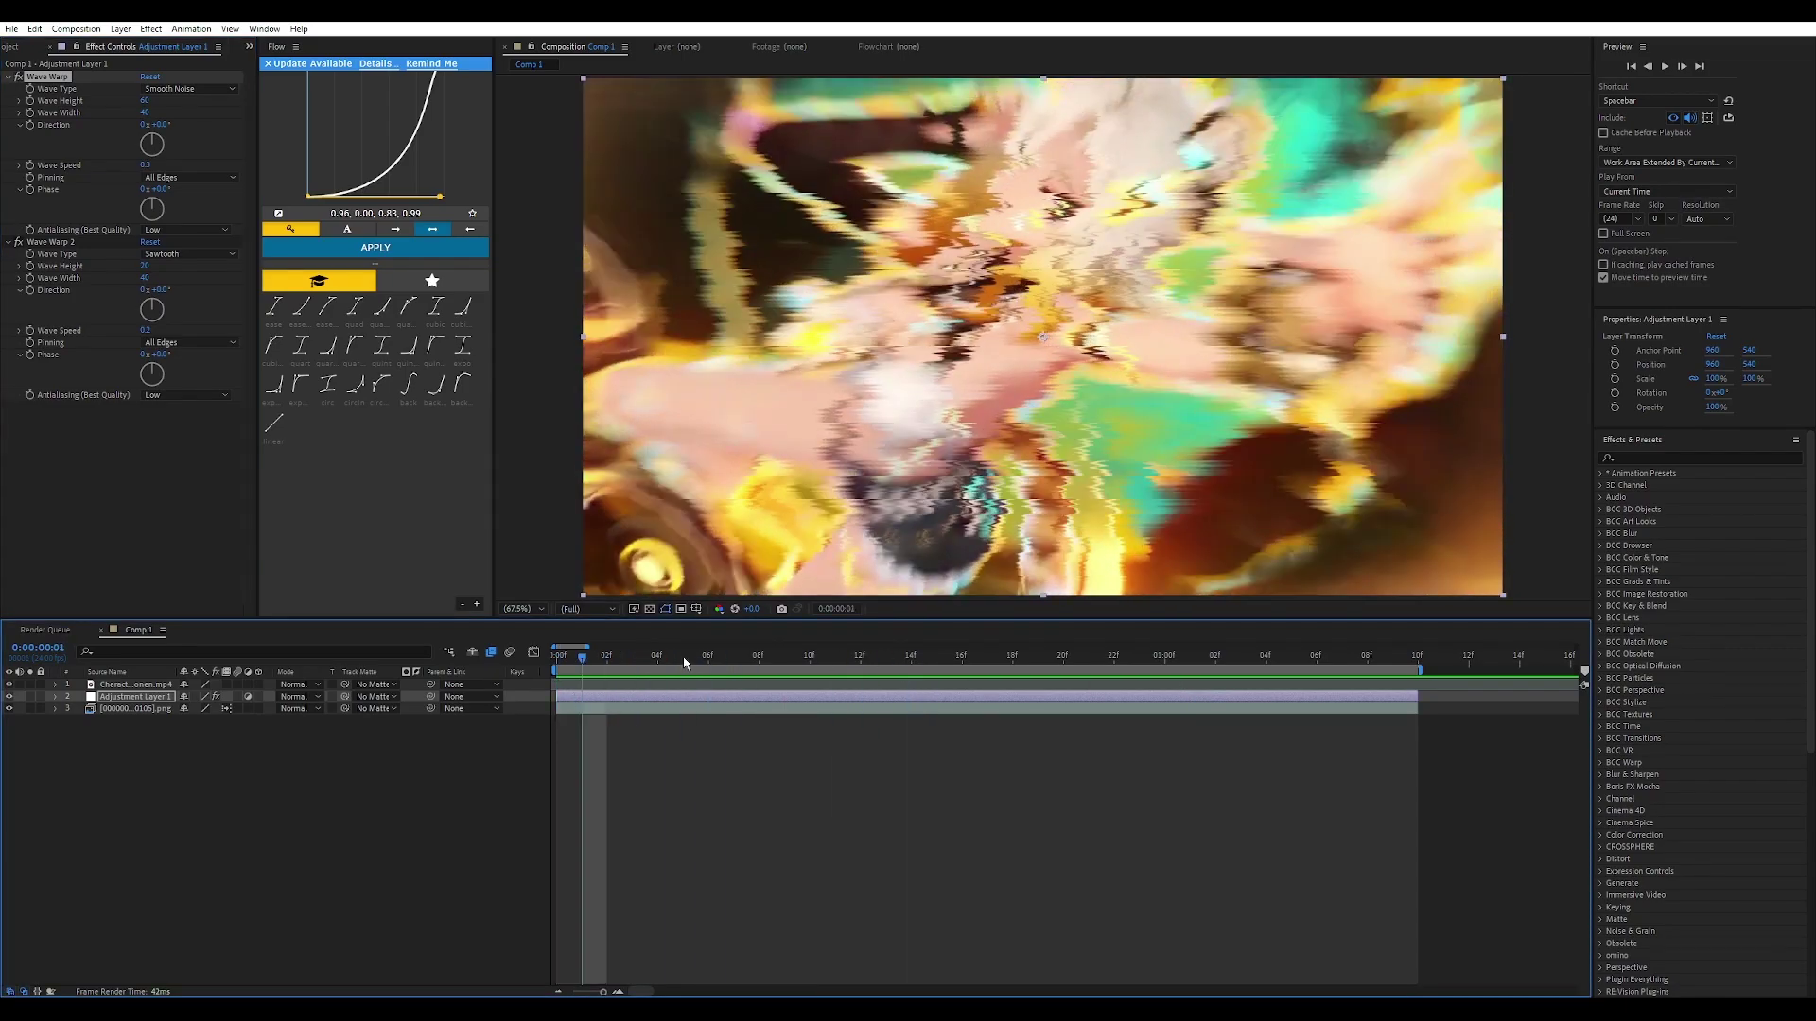
pyautogui.moveTo(1416, 697); pyautogui.dragTo(614, 703)
pyautogui.click(564, 662)
pyautogui.press('space')
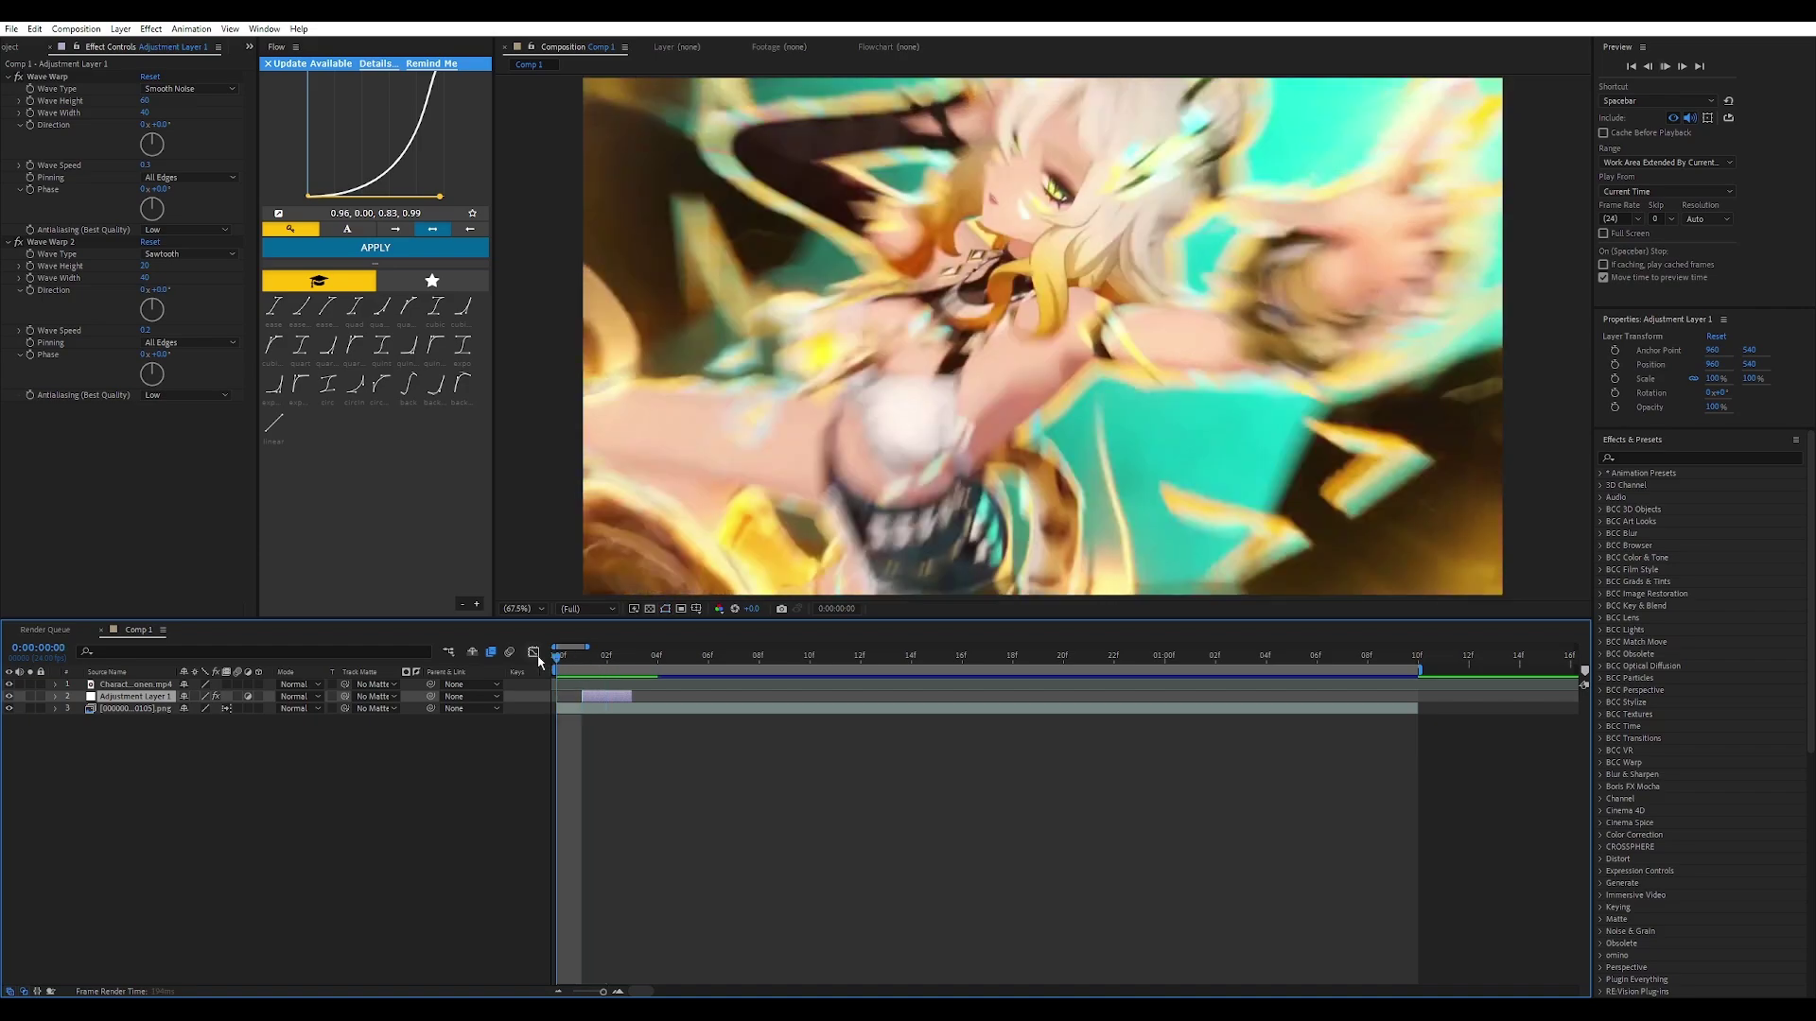
pyautogui.press('space')
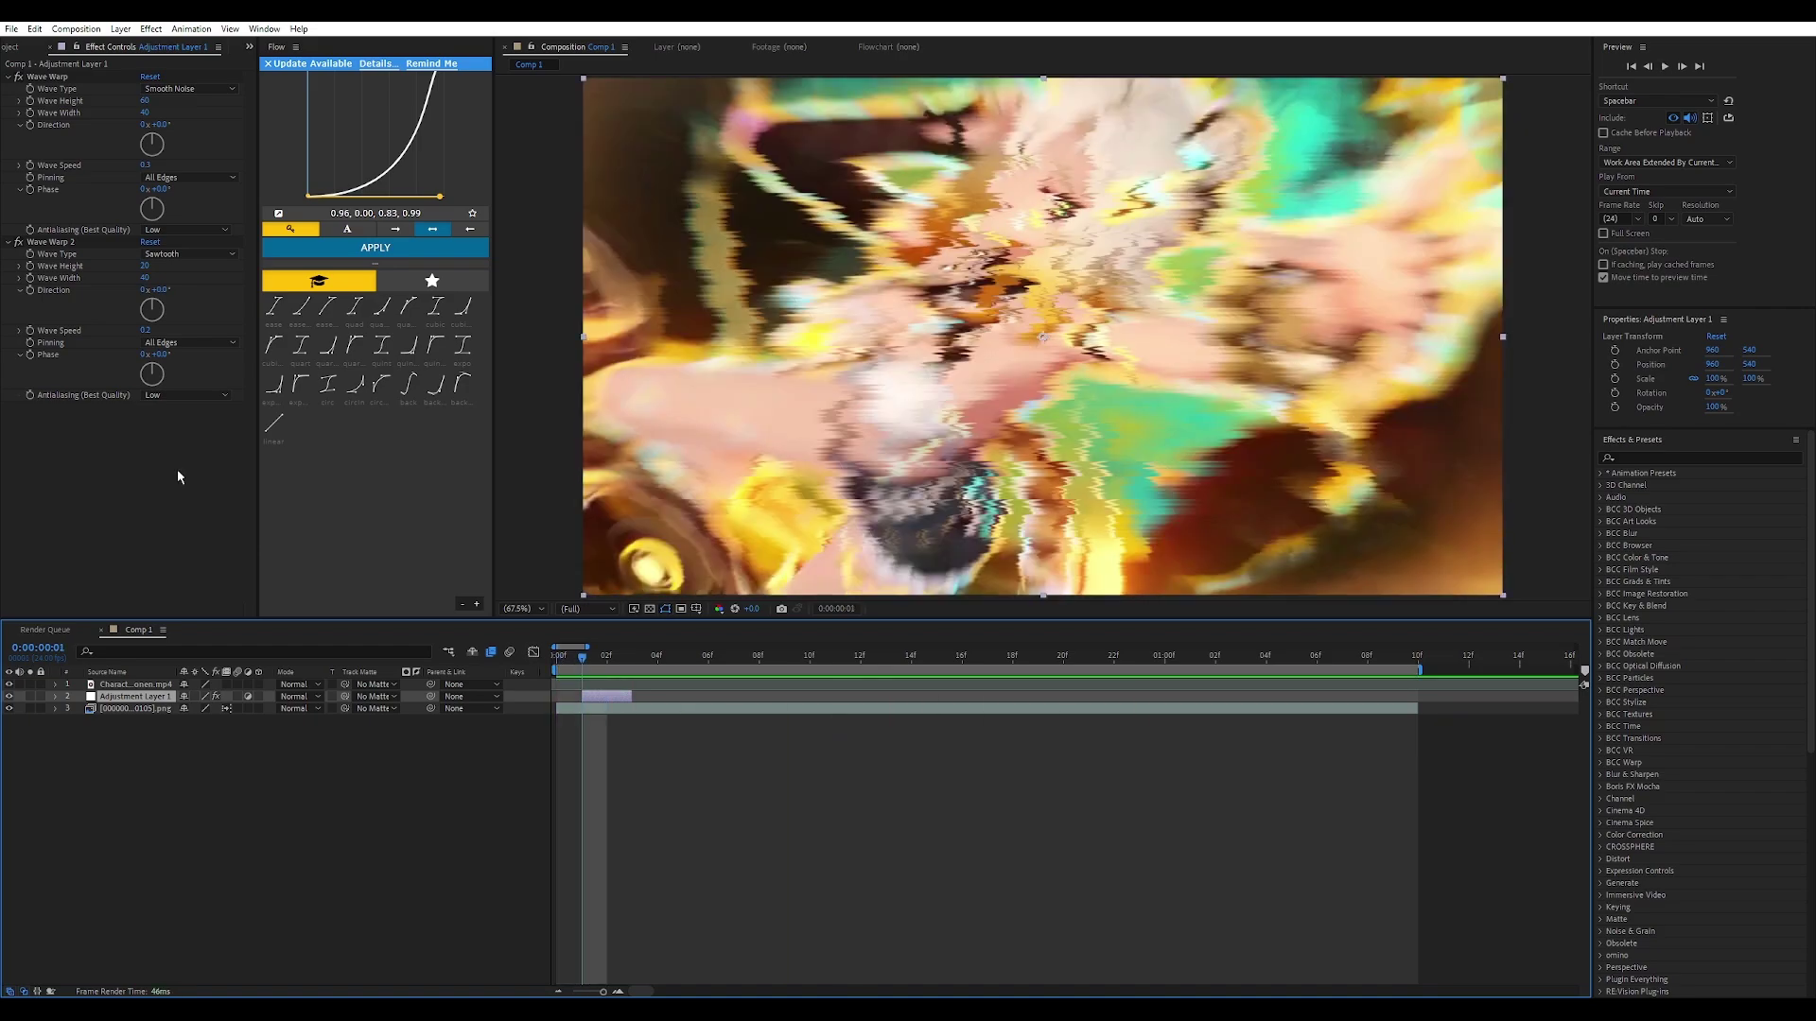
# Step: Add Invert via FX Console, test its channels, then remove all effects from the layer
pyautogui.click(10, 243)
pyautogui.click(8, 76)
pyautogui.hotkey('ctrl', 'space')
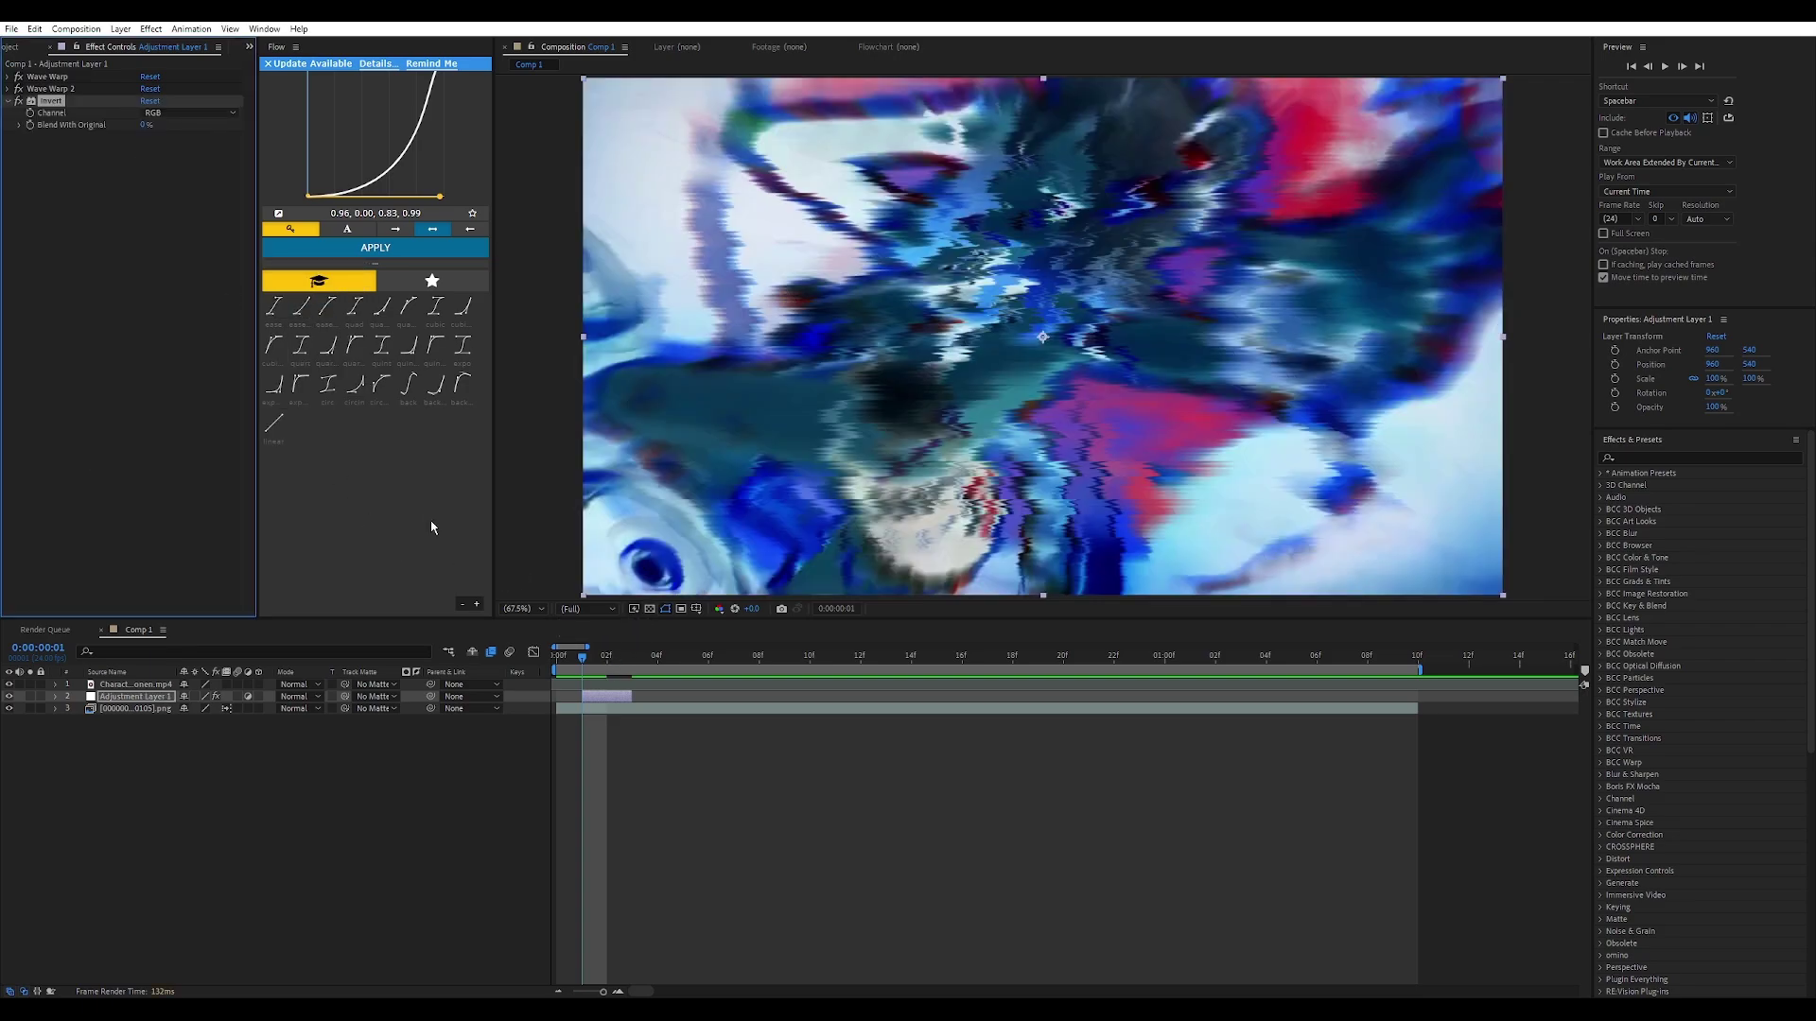
pyautogui.click(607, 655)
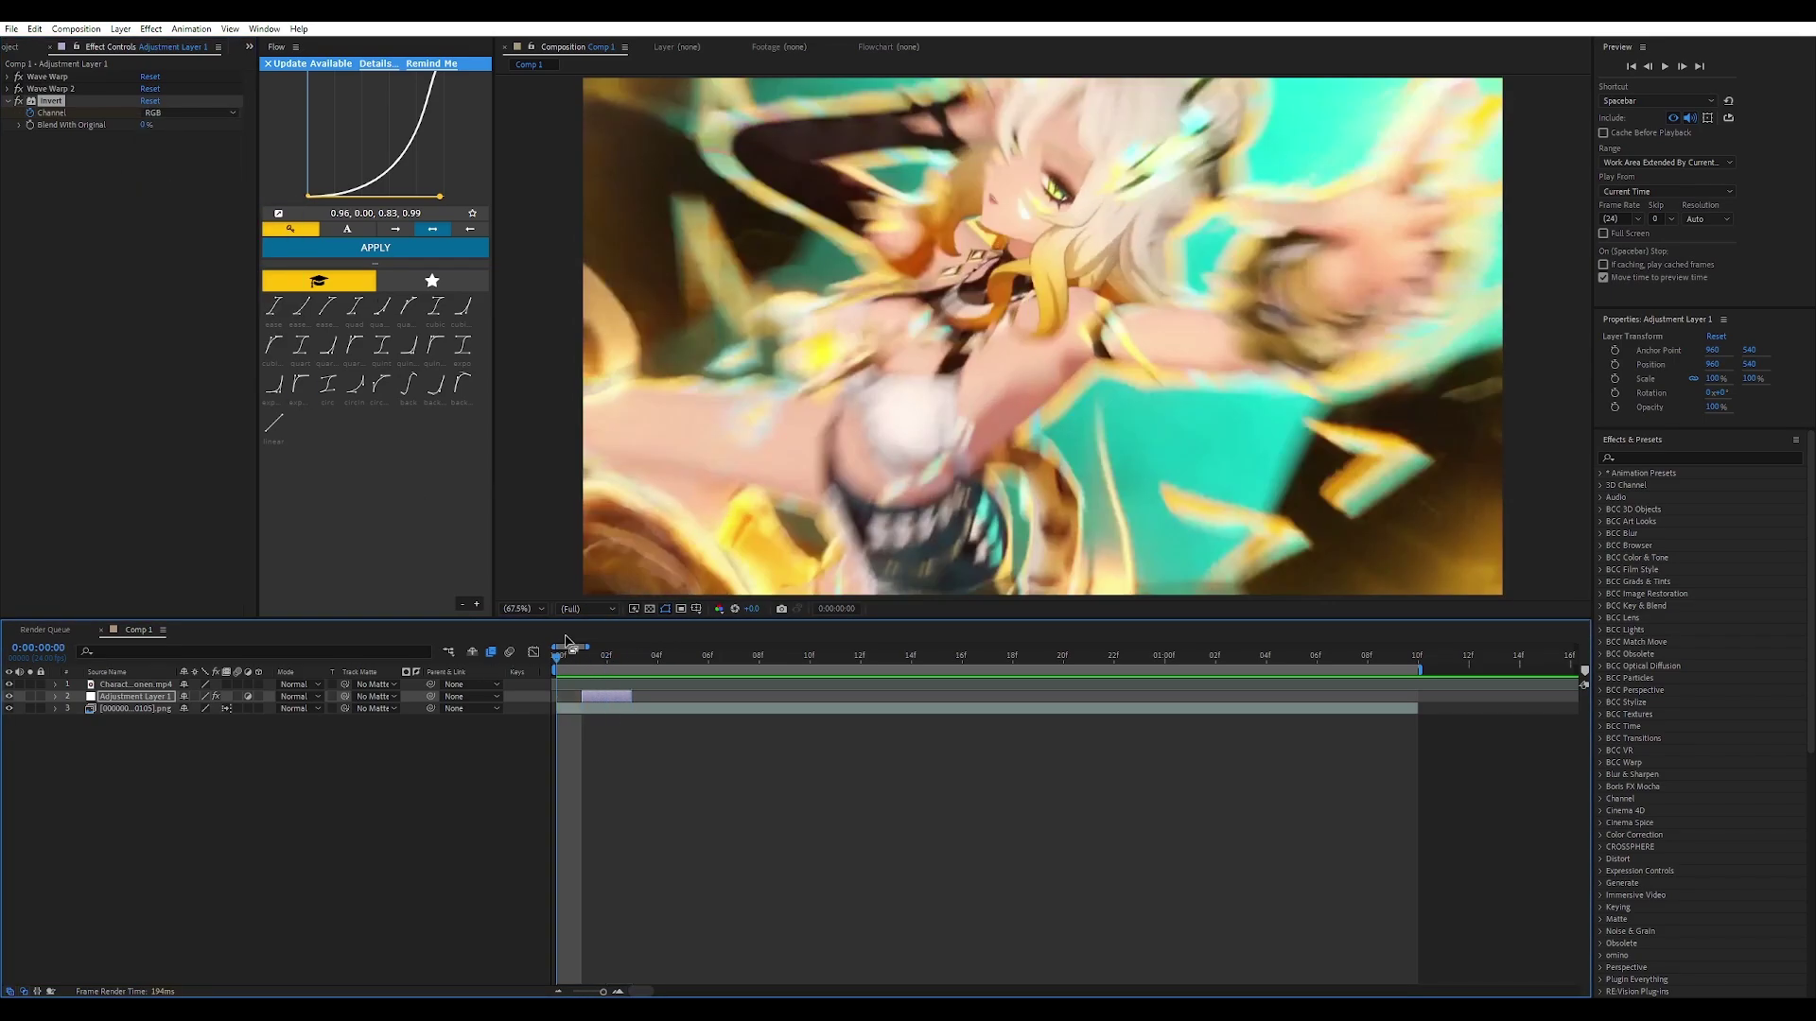
pyautogui.press('space')
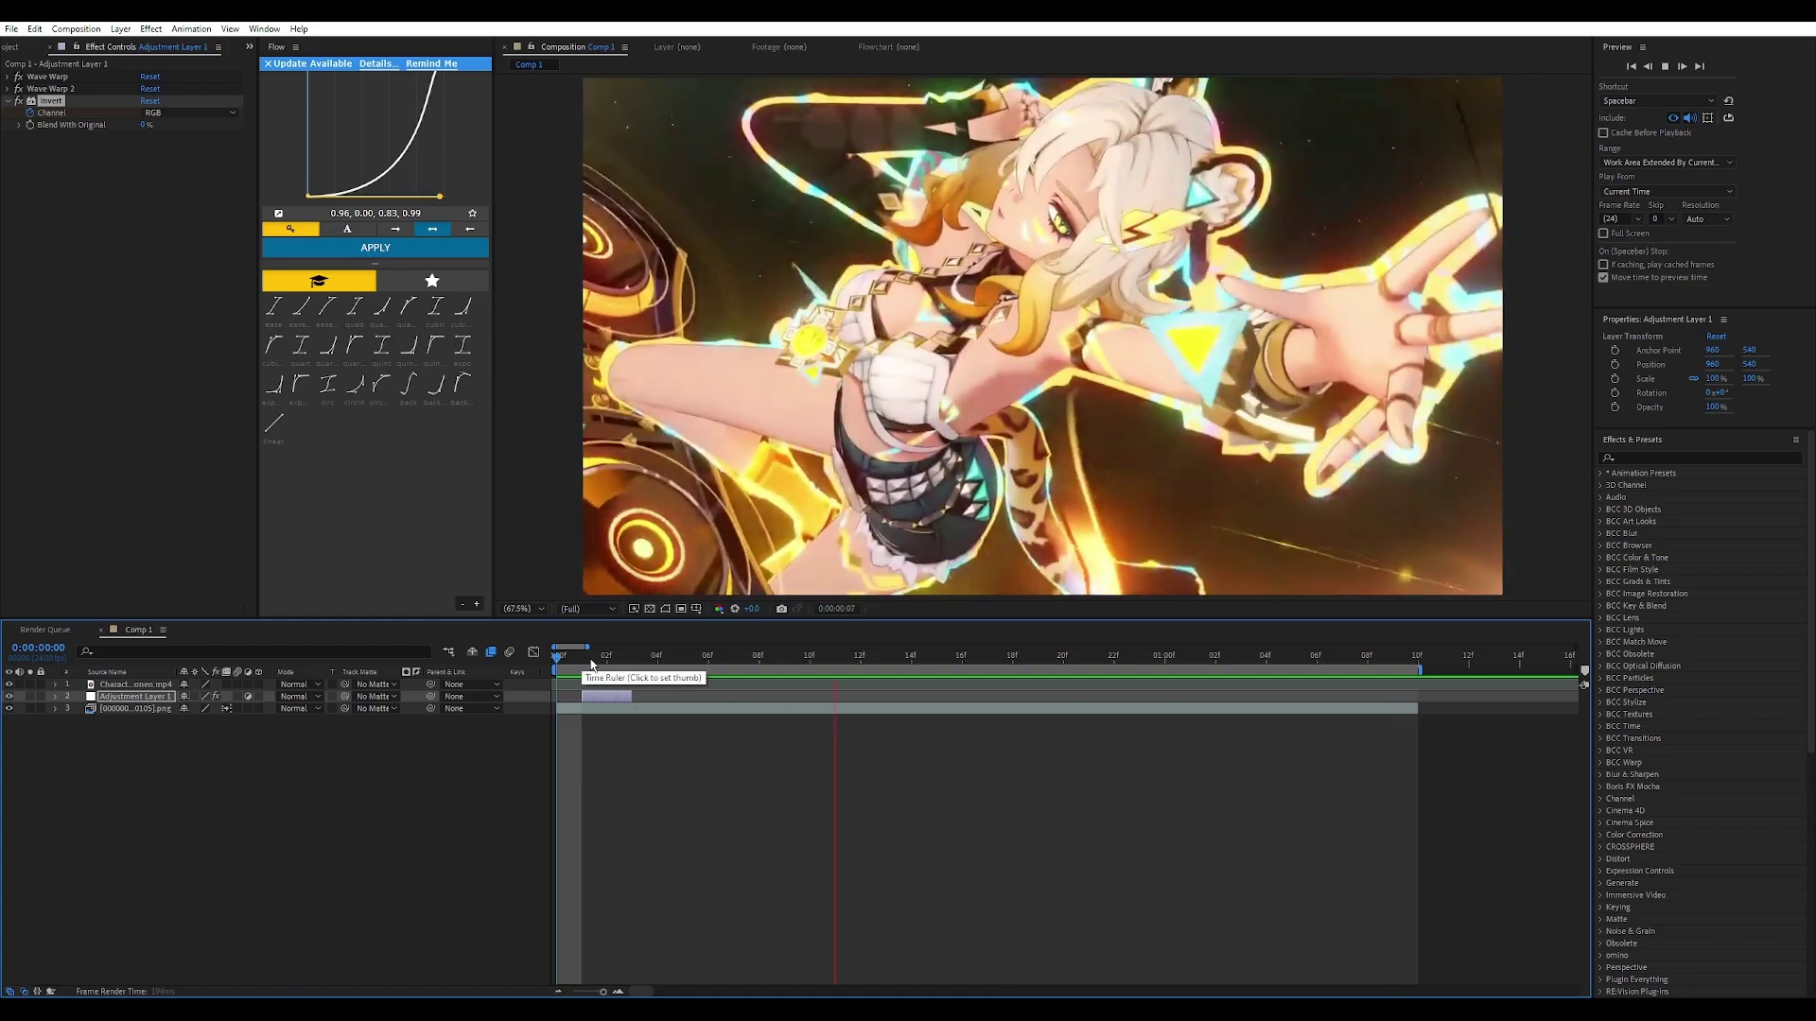
pyautogui.click(584, 657)
pyautogui.moveTo(587, 664); pyautogui.dragTo(798, 669)
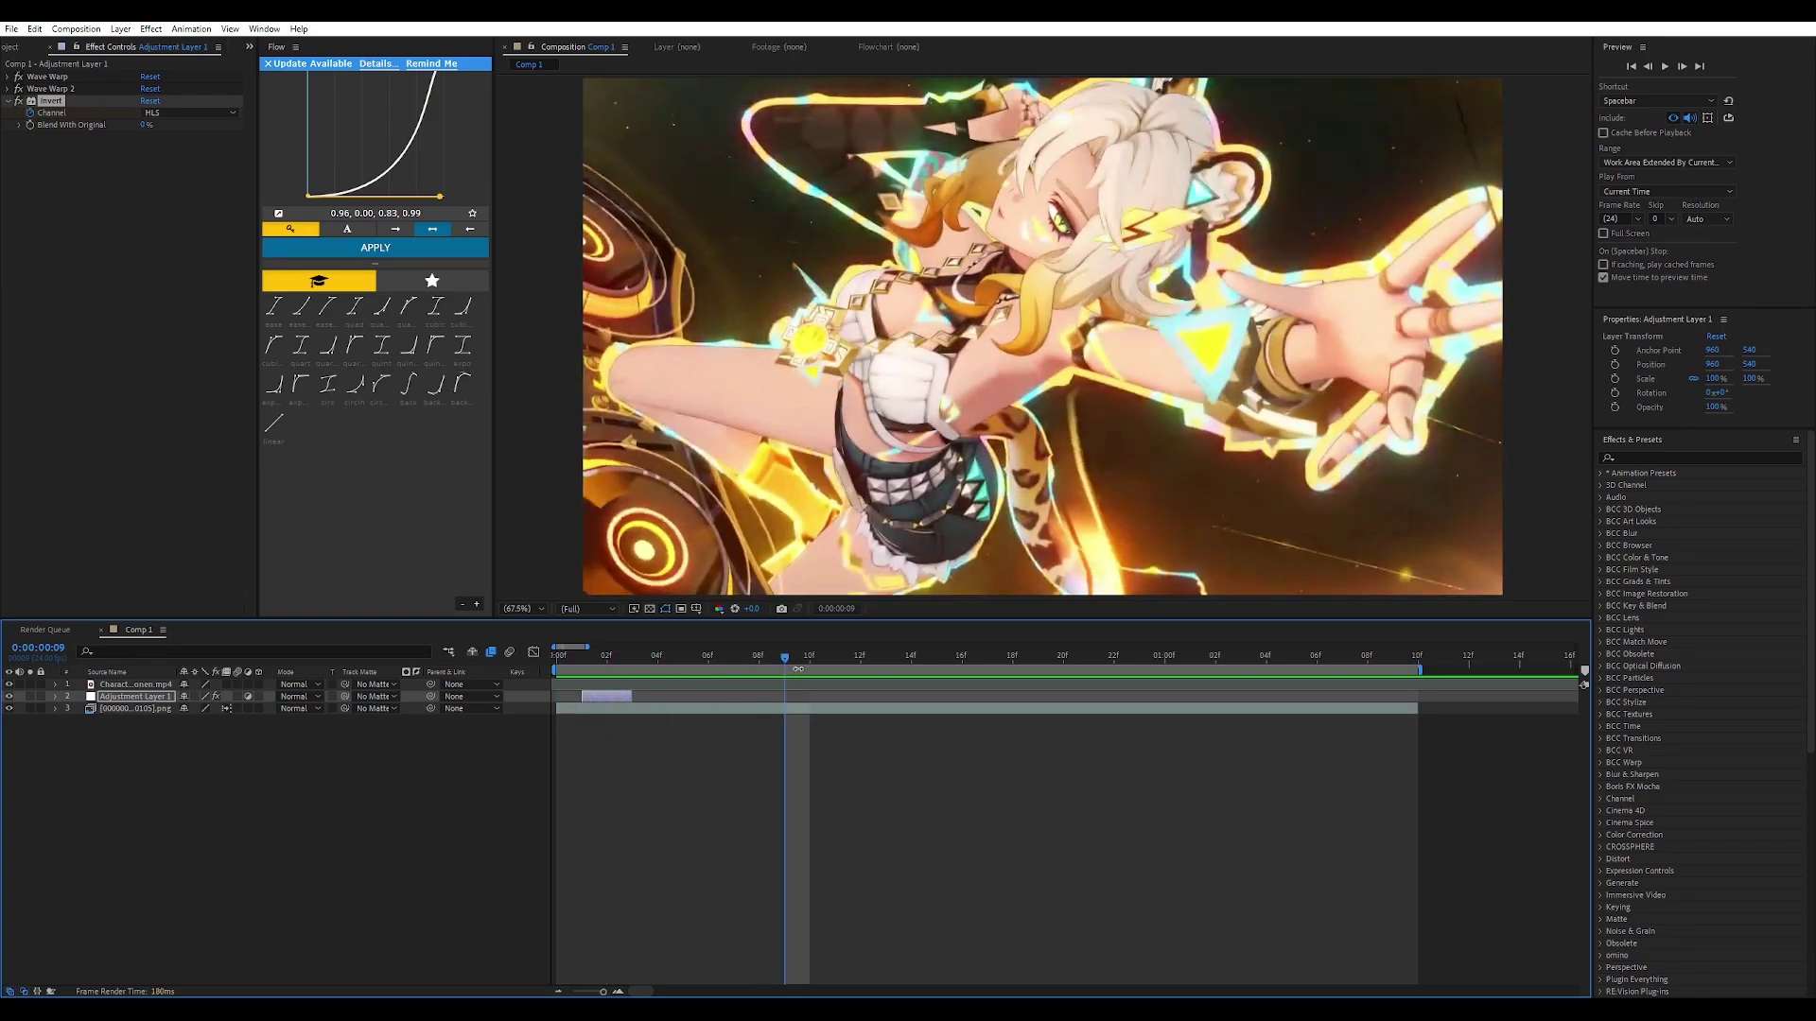
pyautogui.hotkey('ctrl', 'shift', 'e')
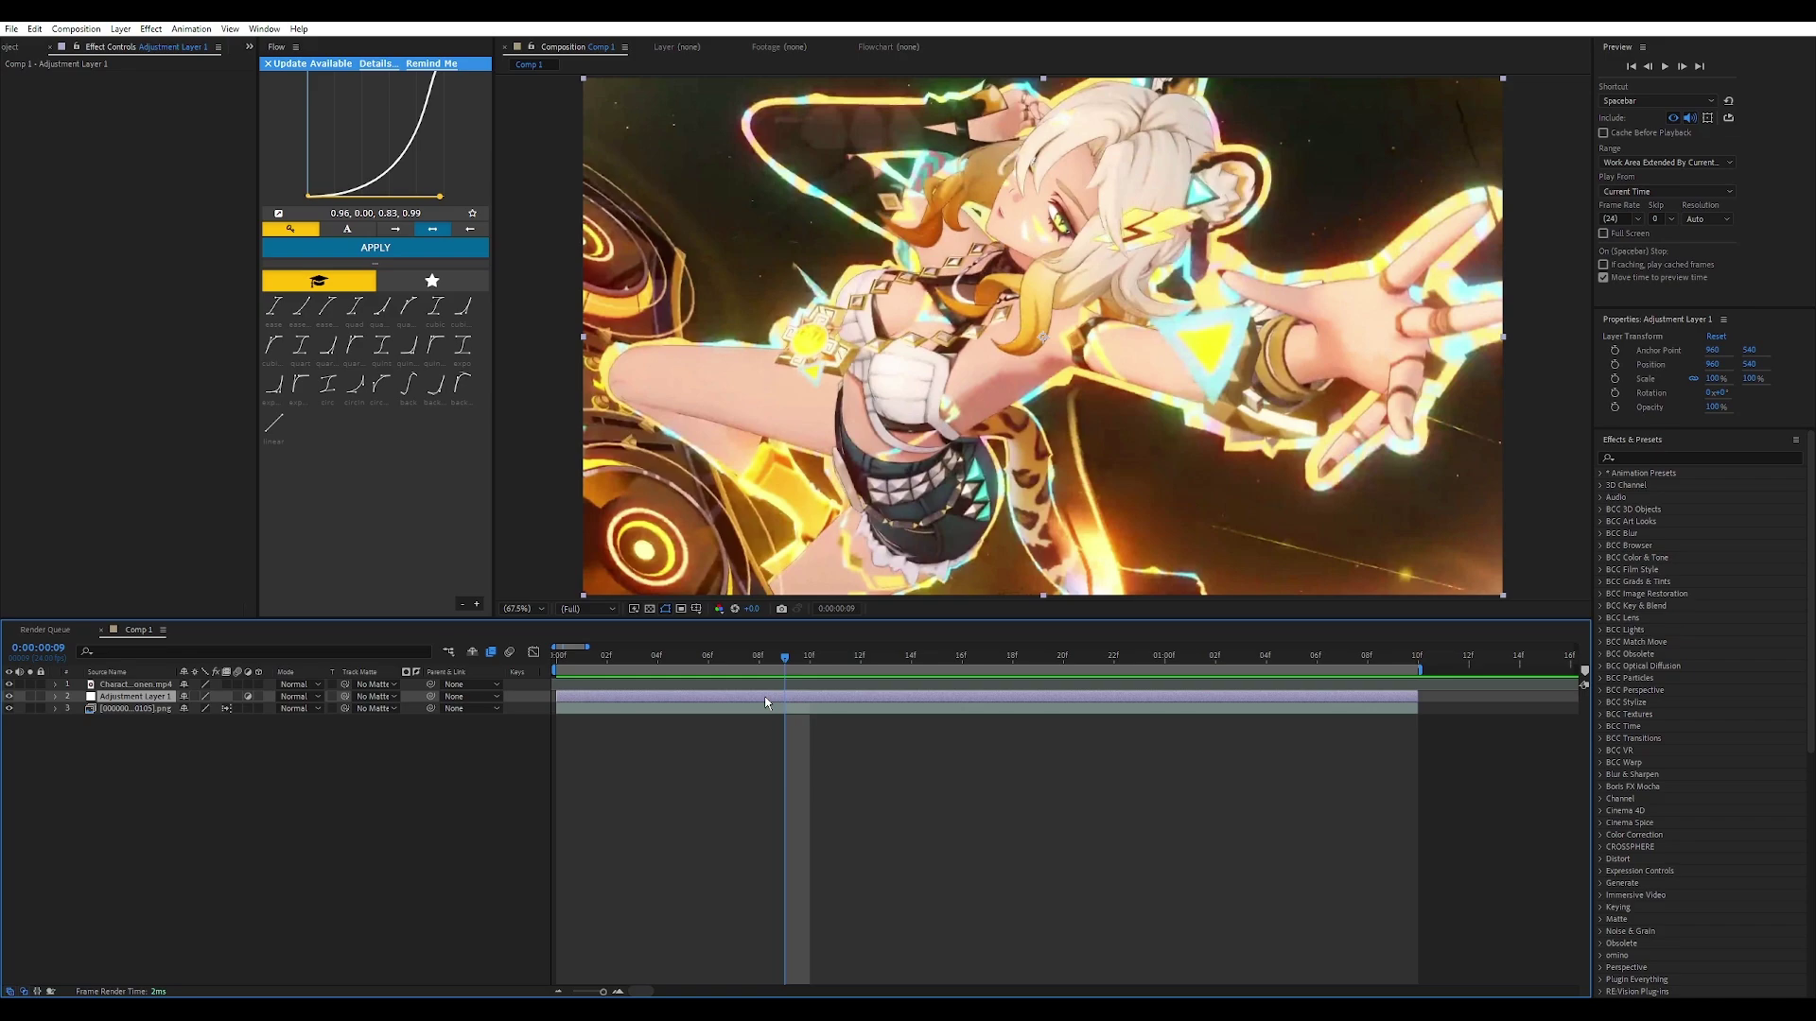
# Step: Apply Venetian Blinds to Adjustment Layer 1 with 50% transition completion
pyautogui.hotkey('ctrl', 'space')
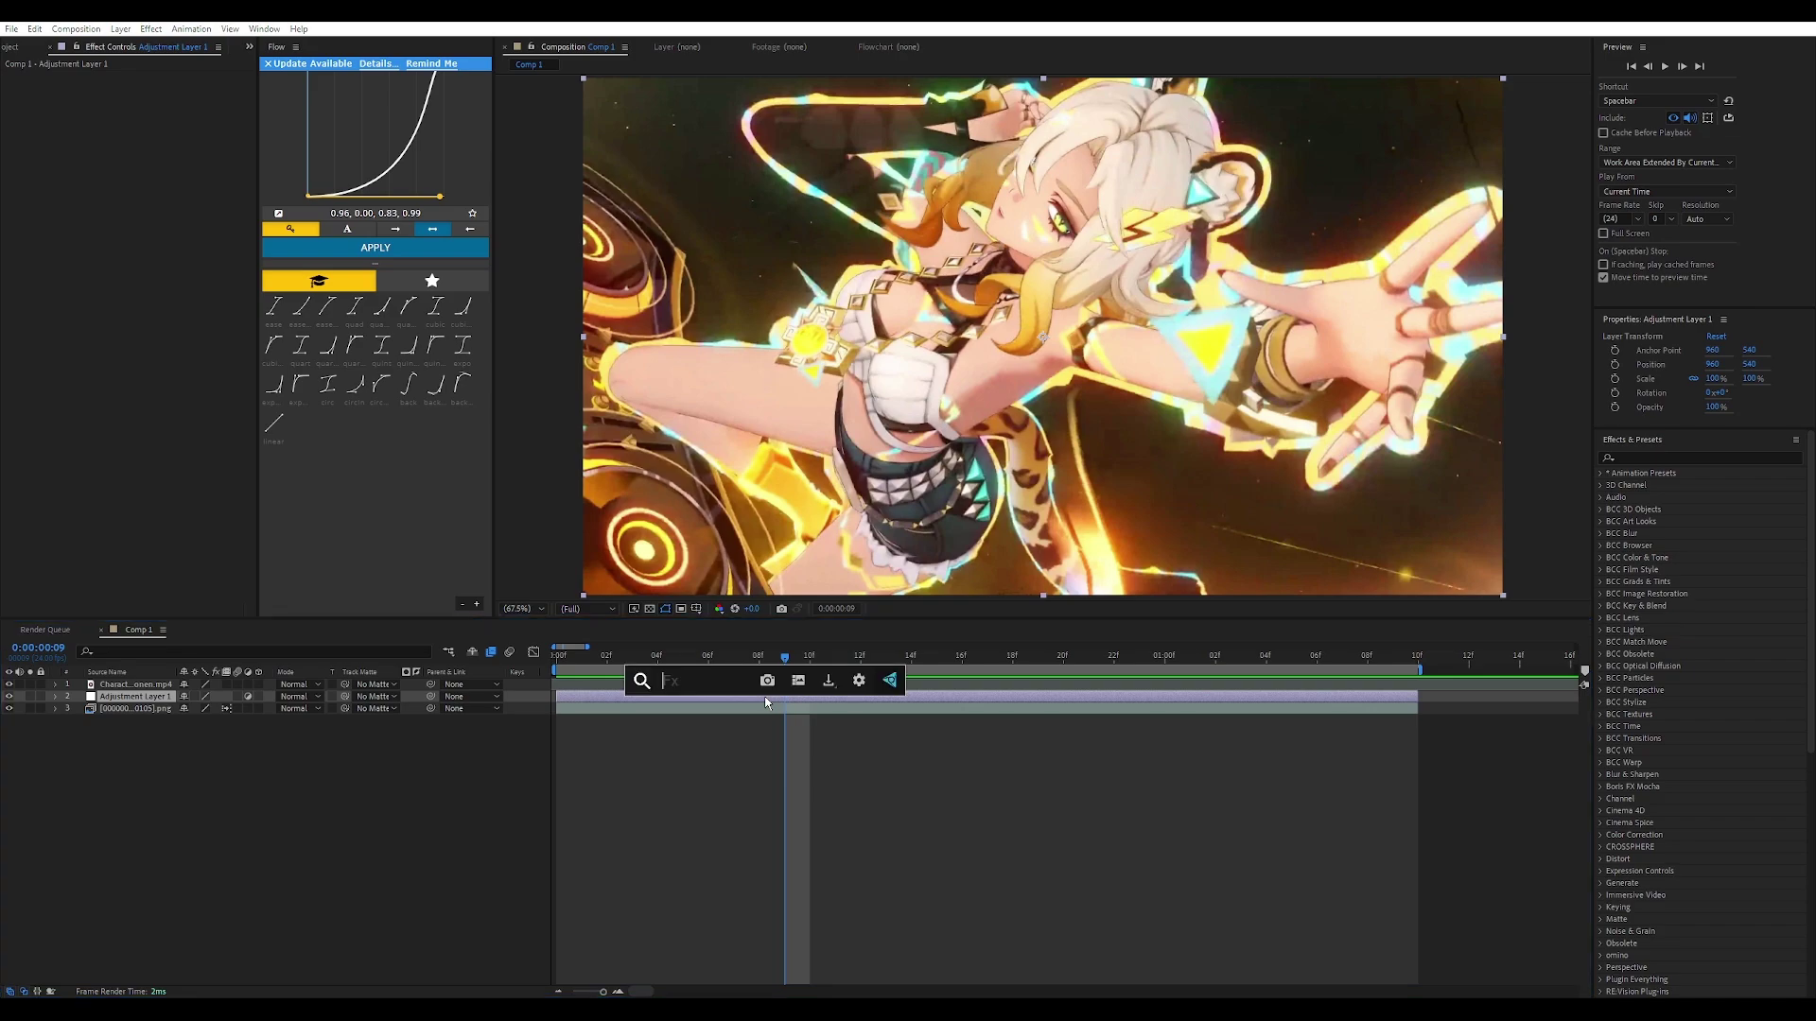
pyautogui.write('venet')
pyautogui.press('Return')
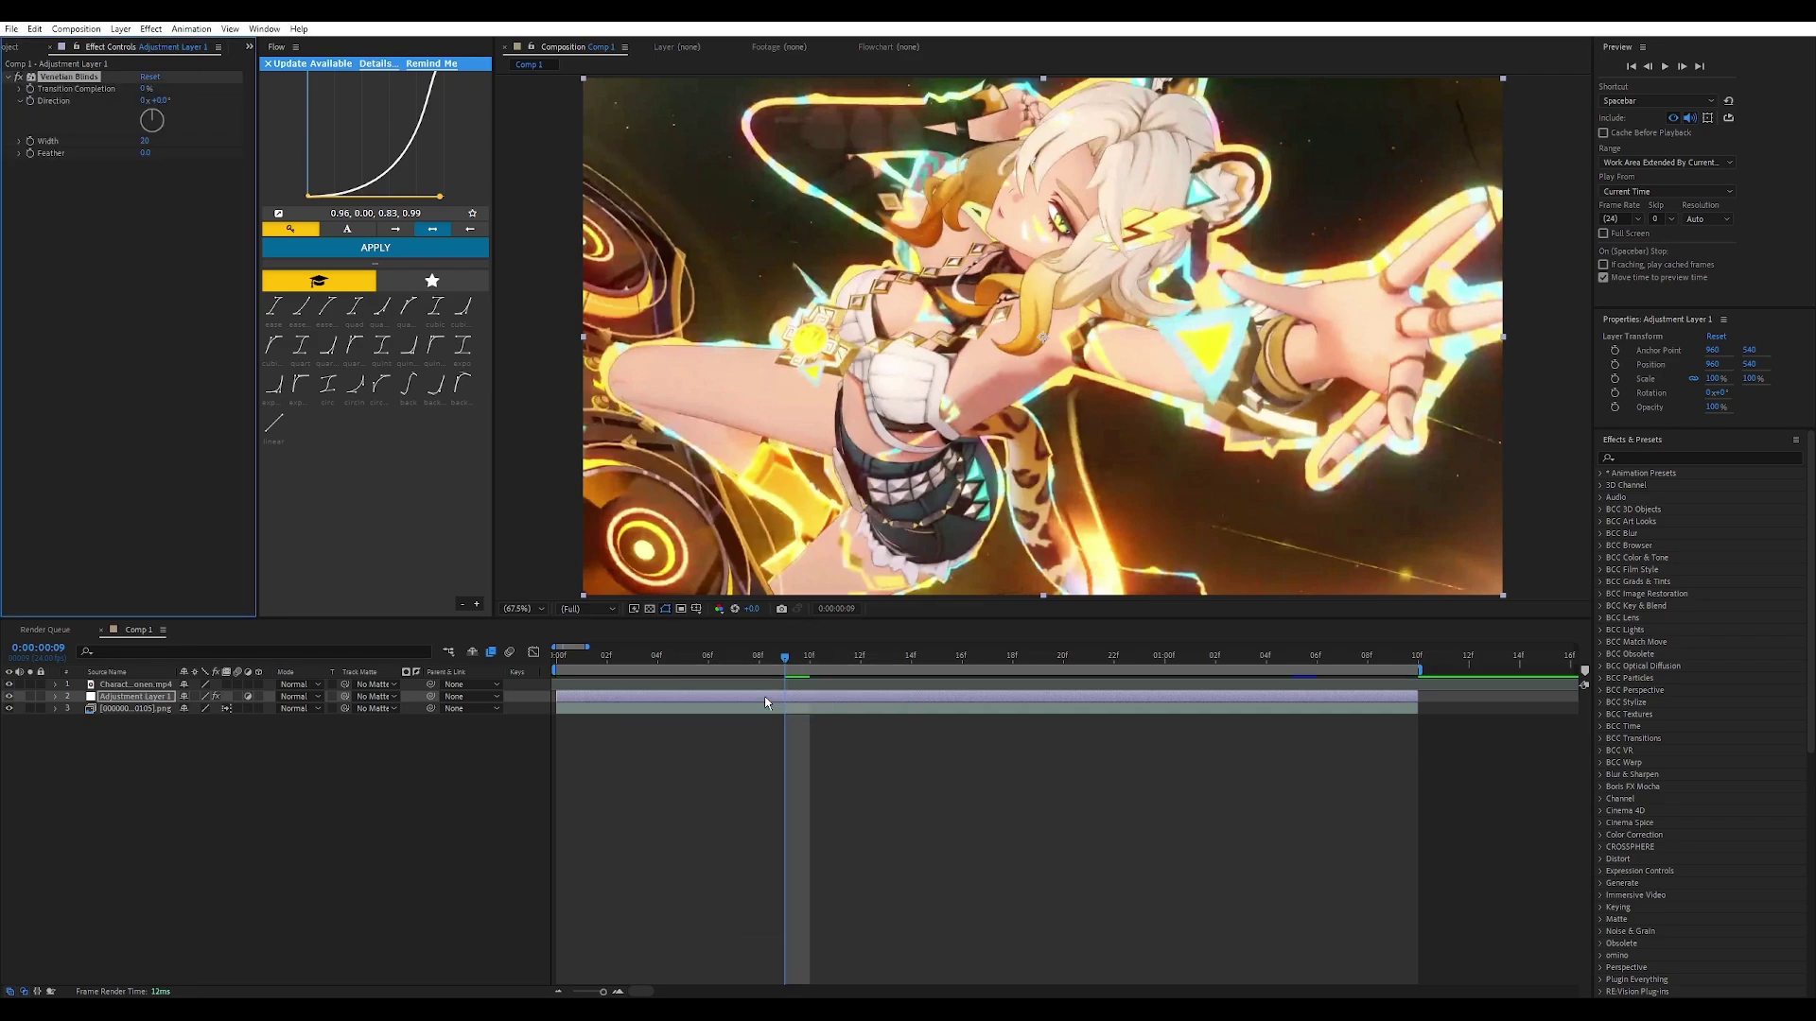
pyautogui.click(144, 89)
pyautogui.write('50')
pyautogui.press('Return')
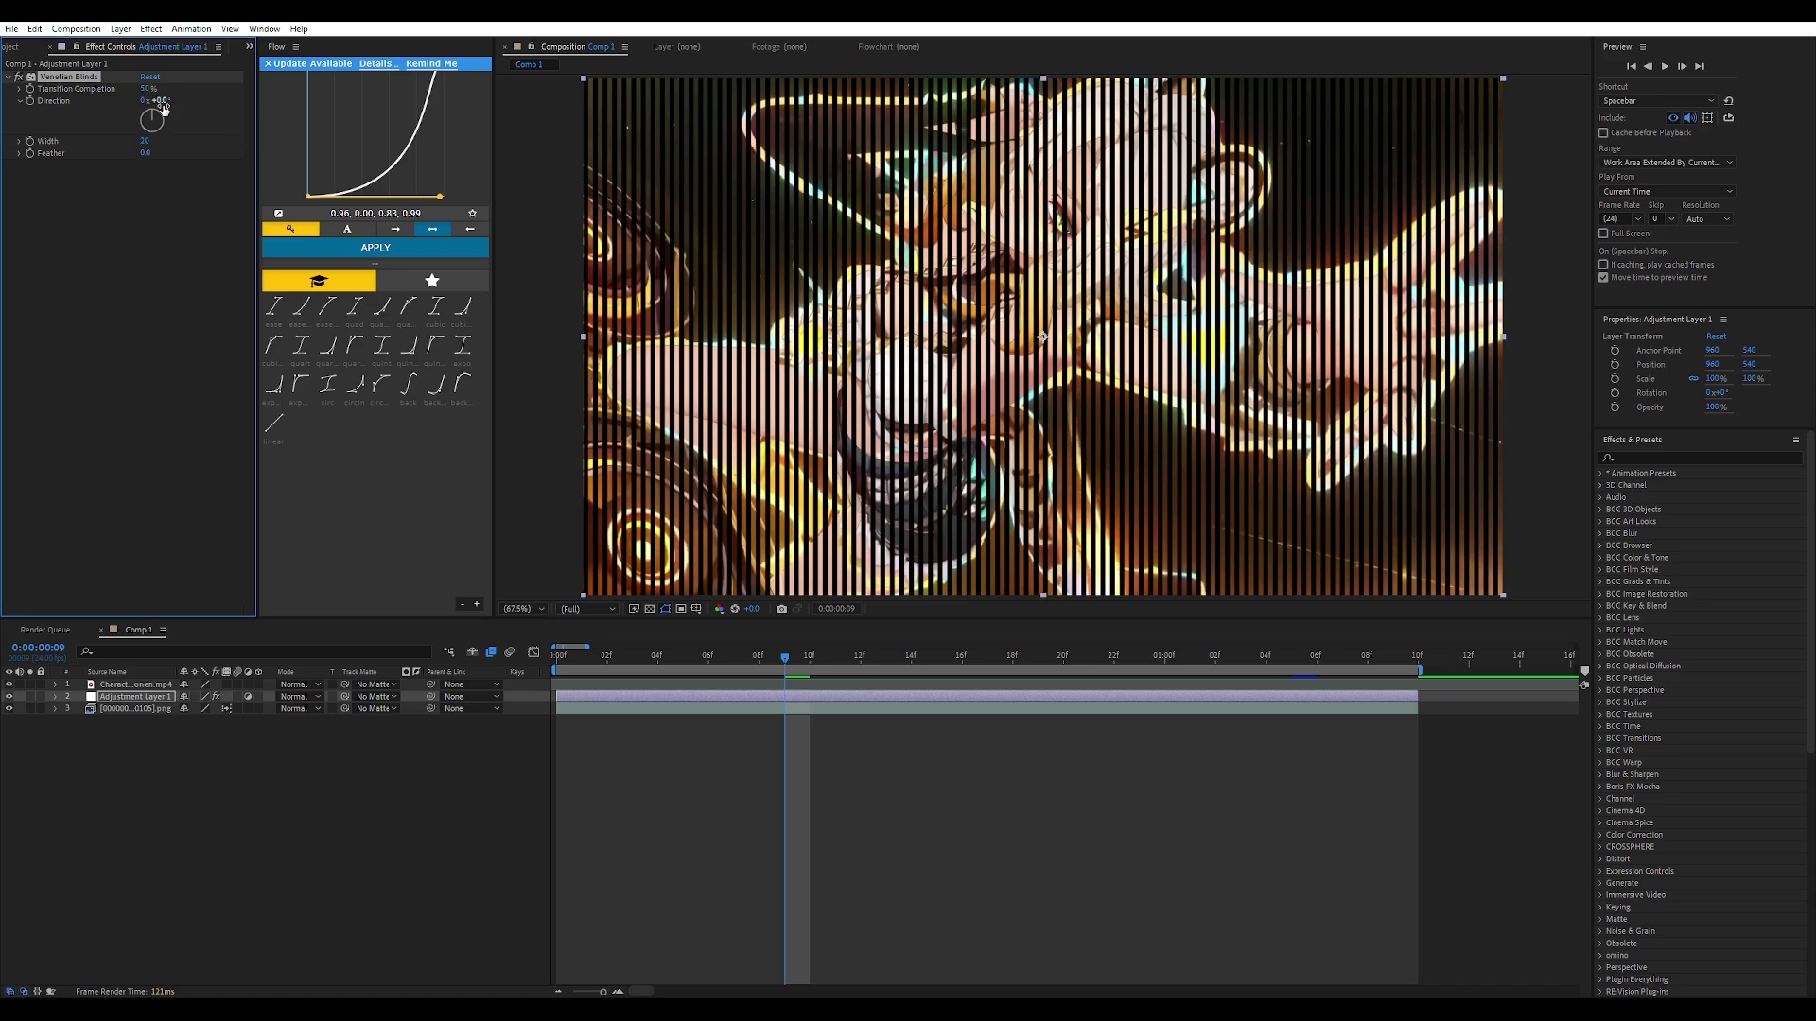
# Step: Set the blinds direction to 90° and width to 7, then switch the effect off
pyautogui.click(161, 101)
pyautogui.write('90')
pyautogui.press('Return')
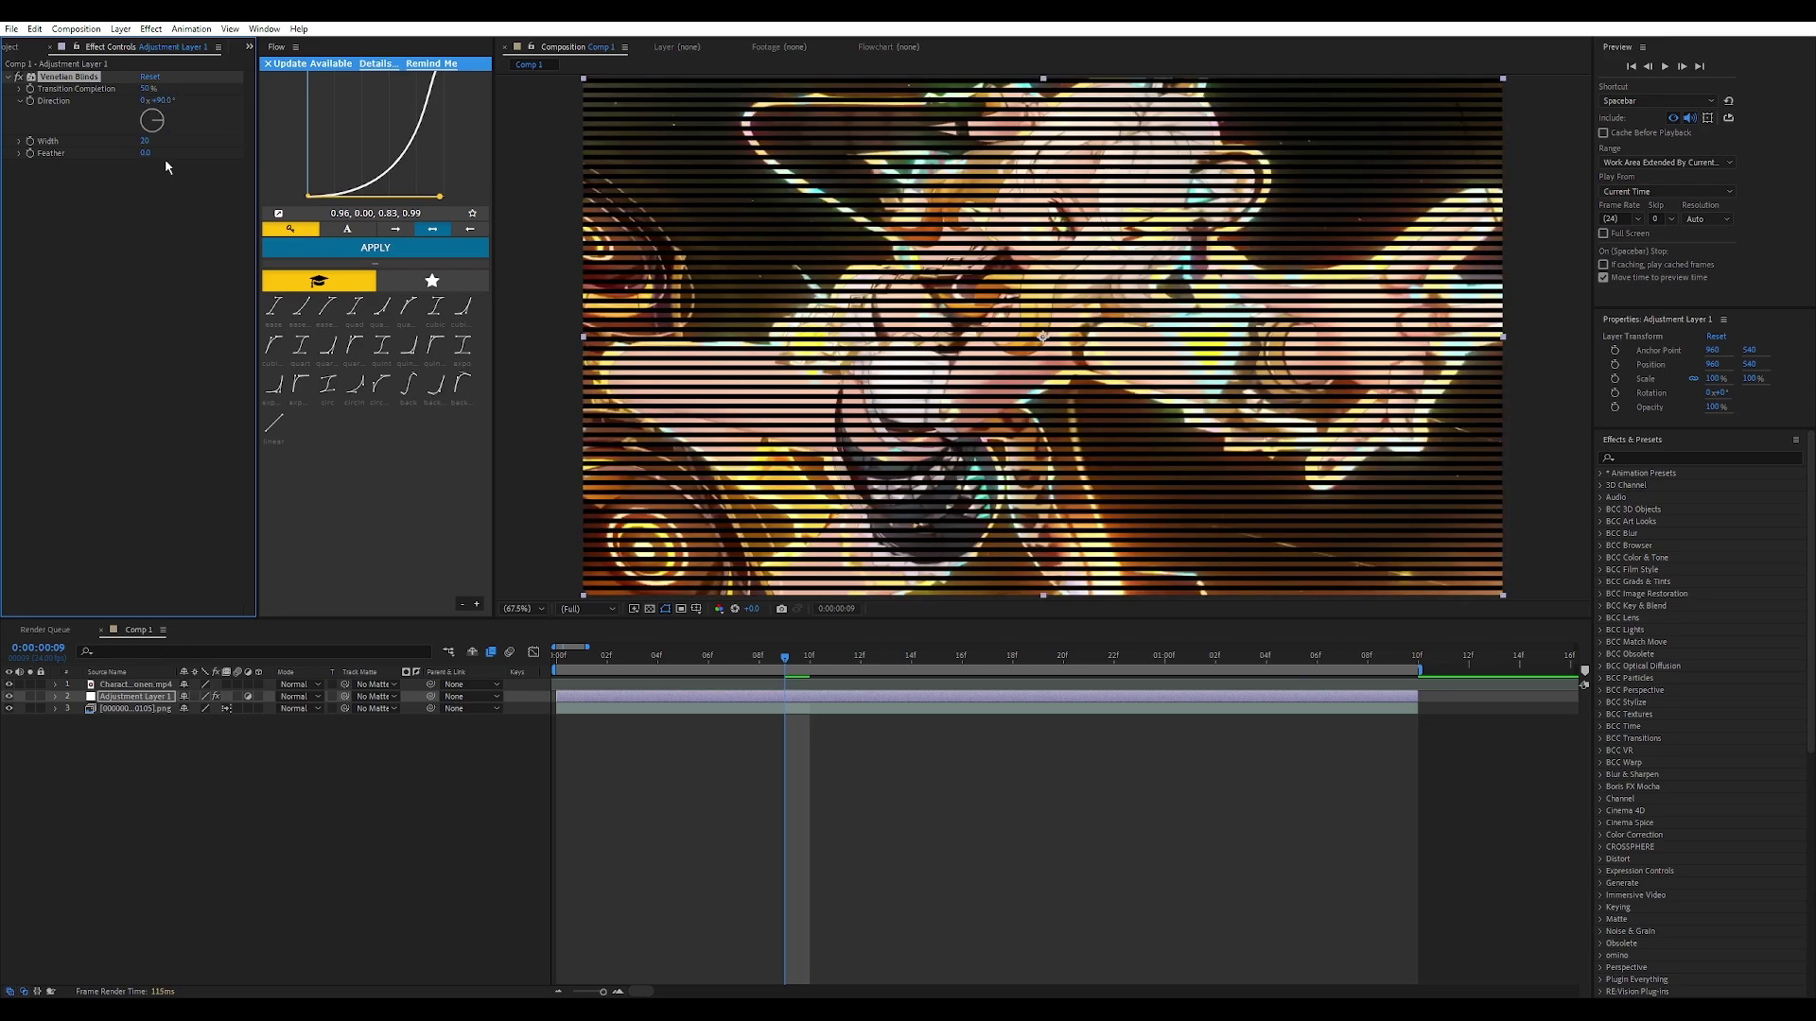
pyautogui.click(146, 142)
pyautogui.write('7')
pyautogui.press('Return')
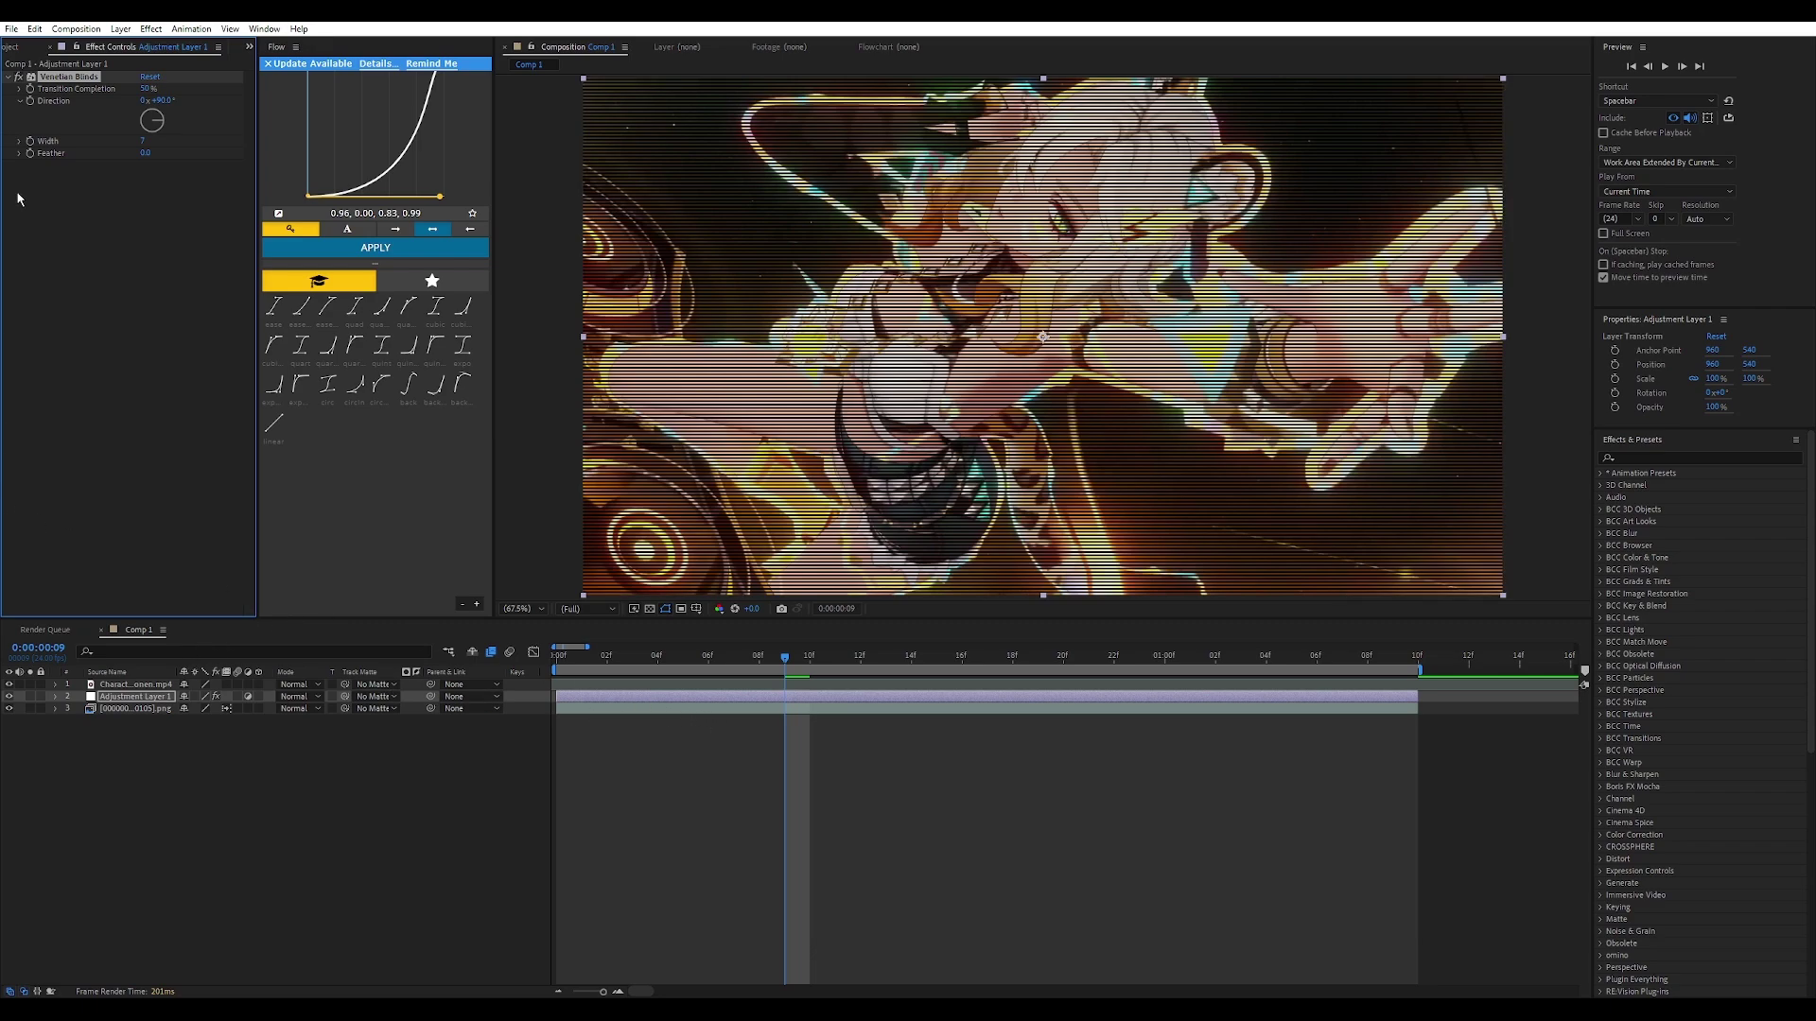
pyautogui.click(19, 76)
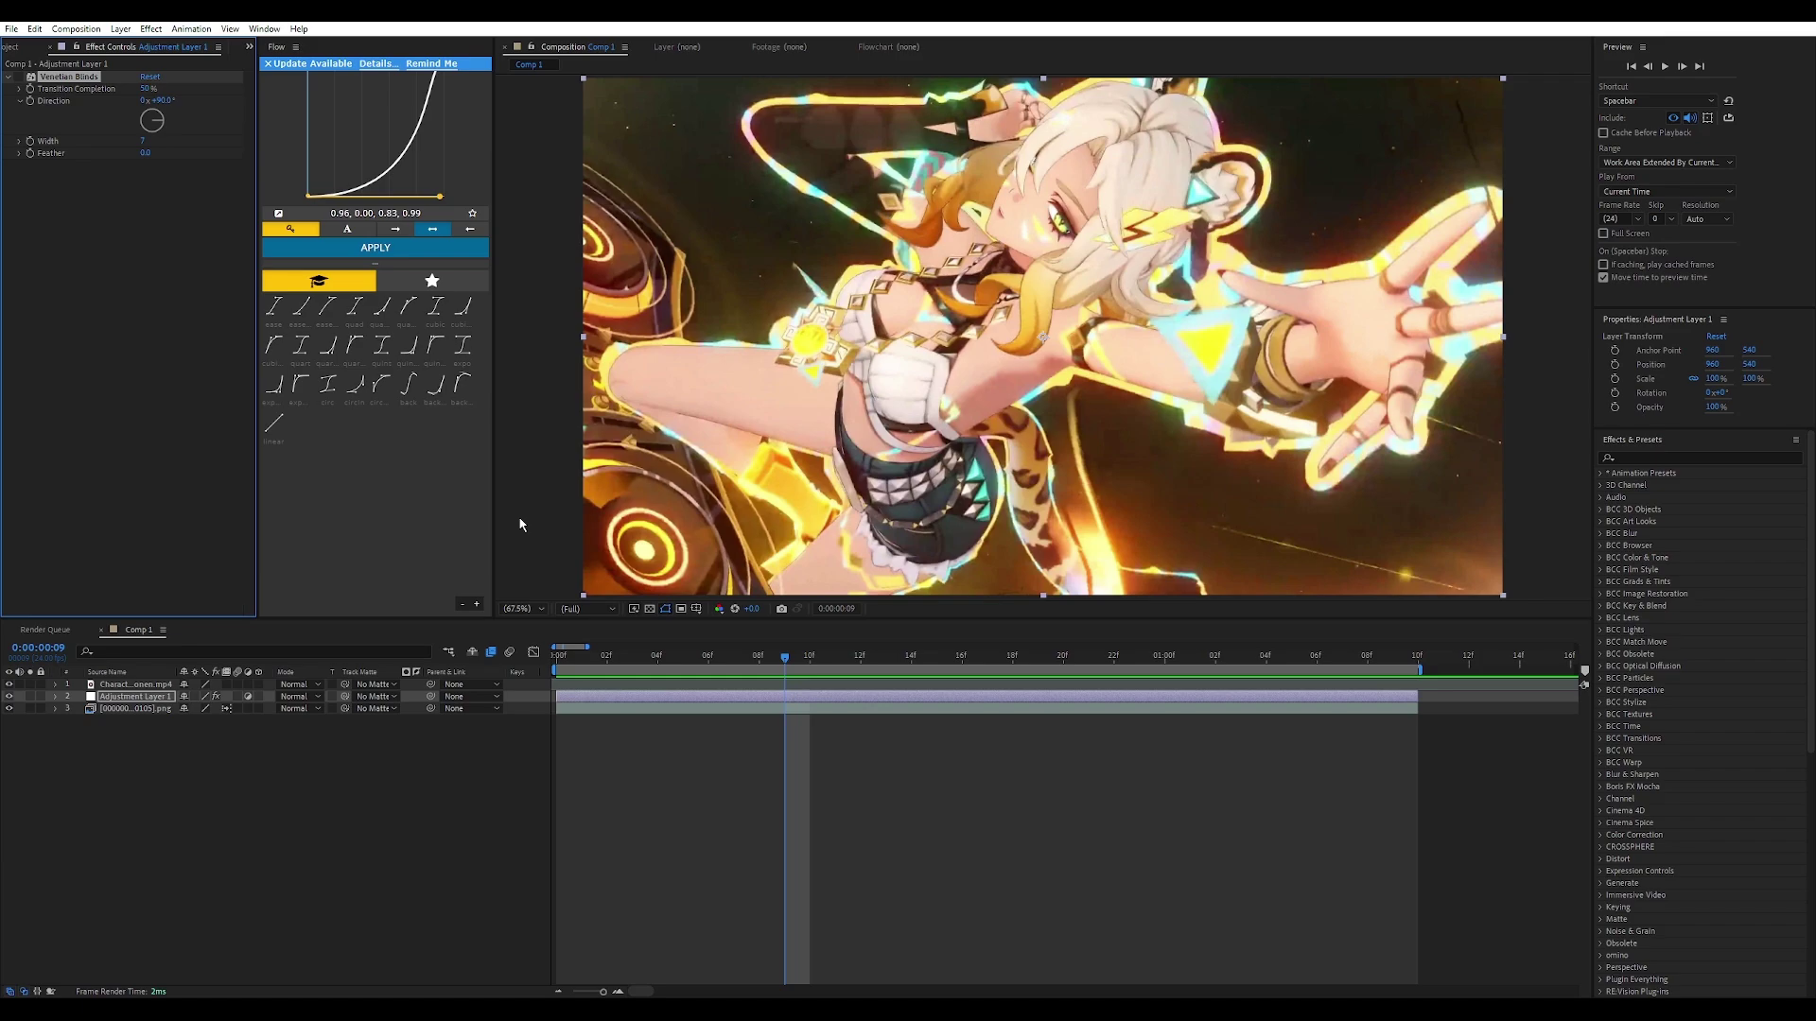
# Step: Apply S_ScanLines to the adjustment layer with Lines Frequency 100
pyautogui.hotkey('ctrl', 'space')
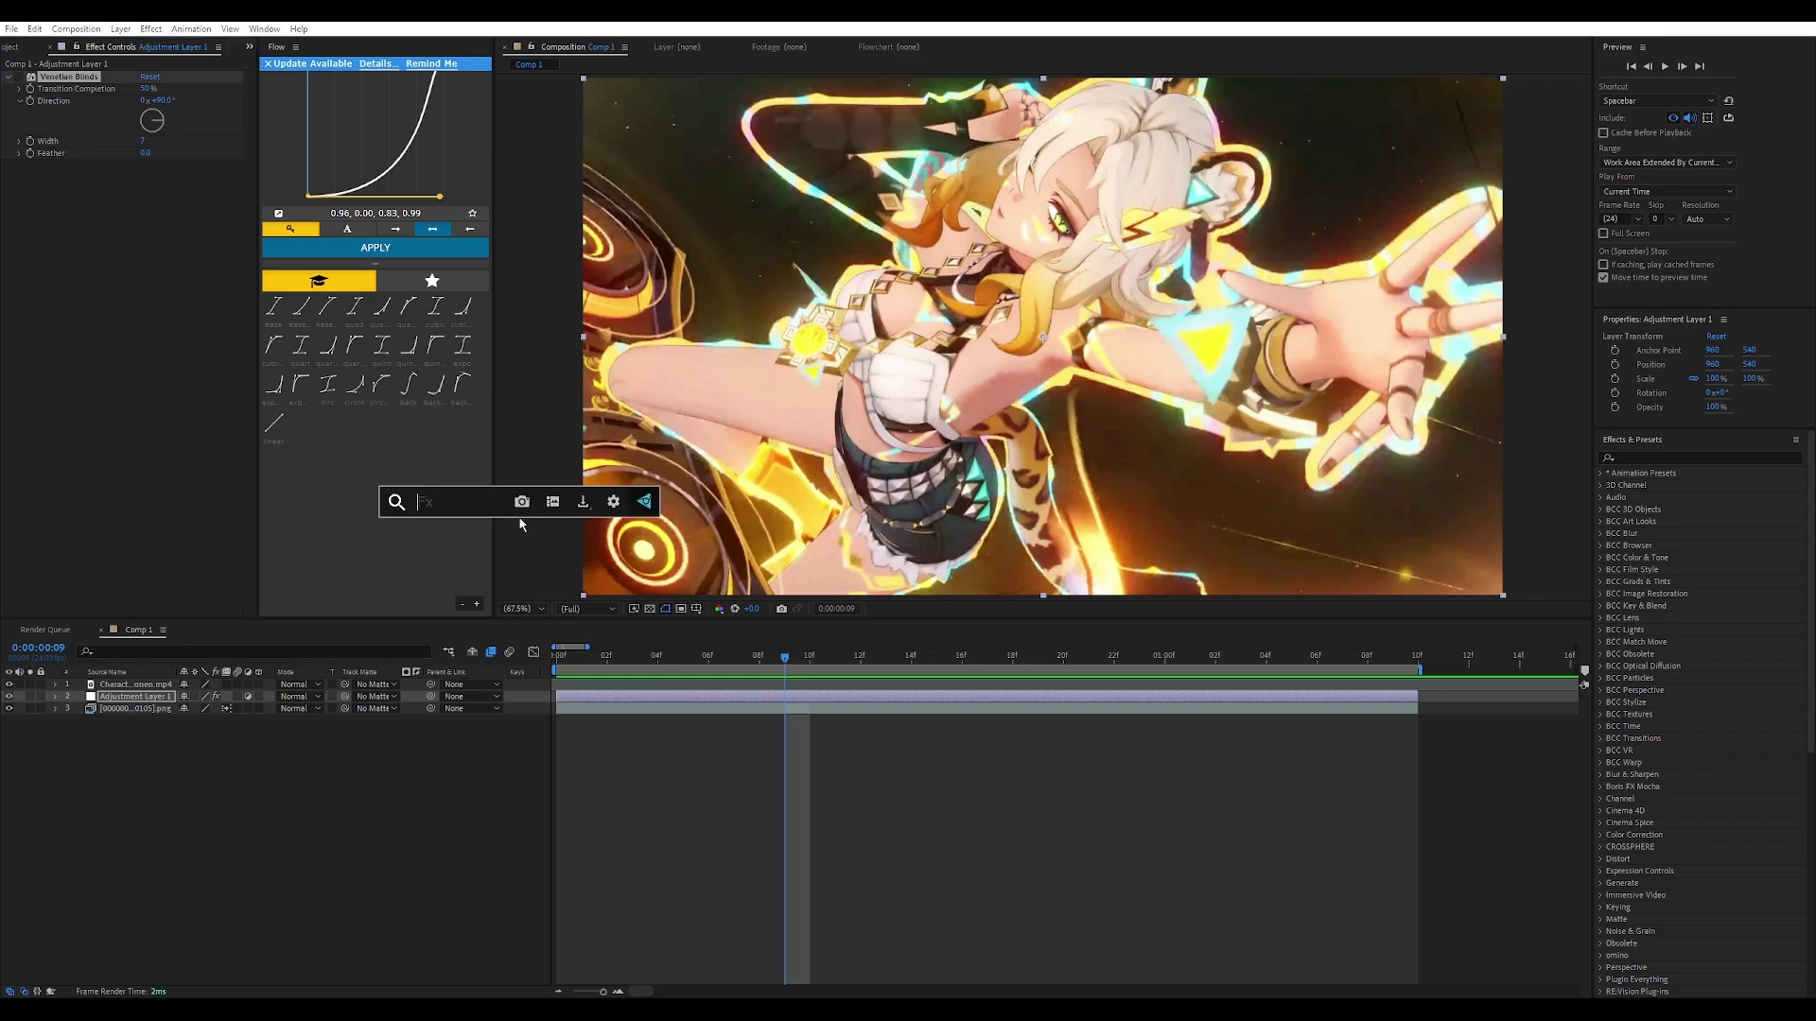
pyautogui.write('s_sca')
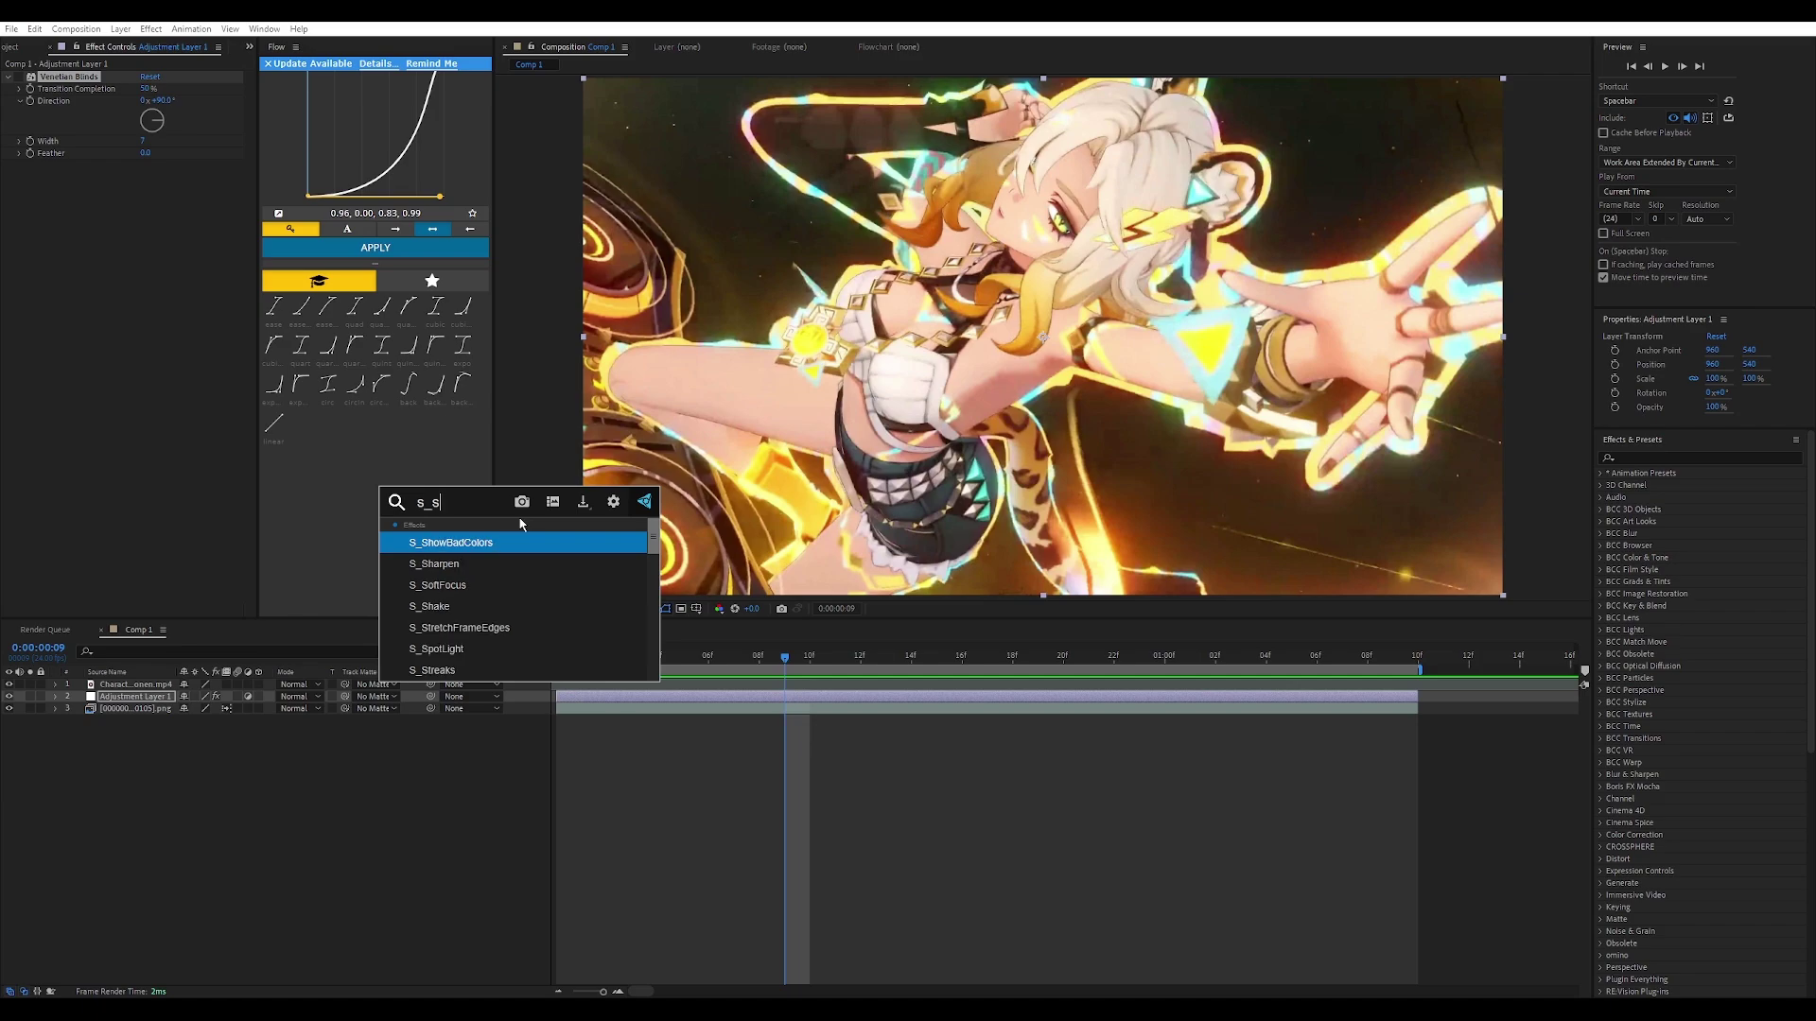
pyautogui.click(482, 548)
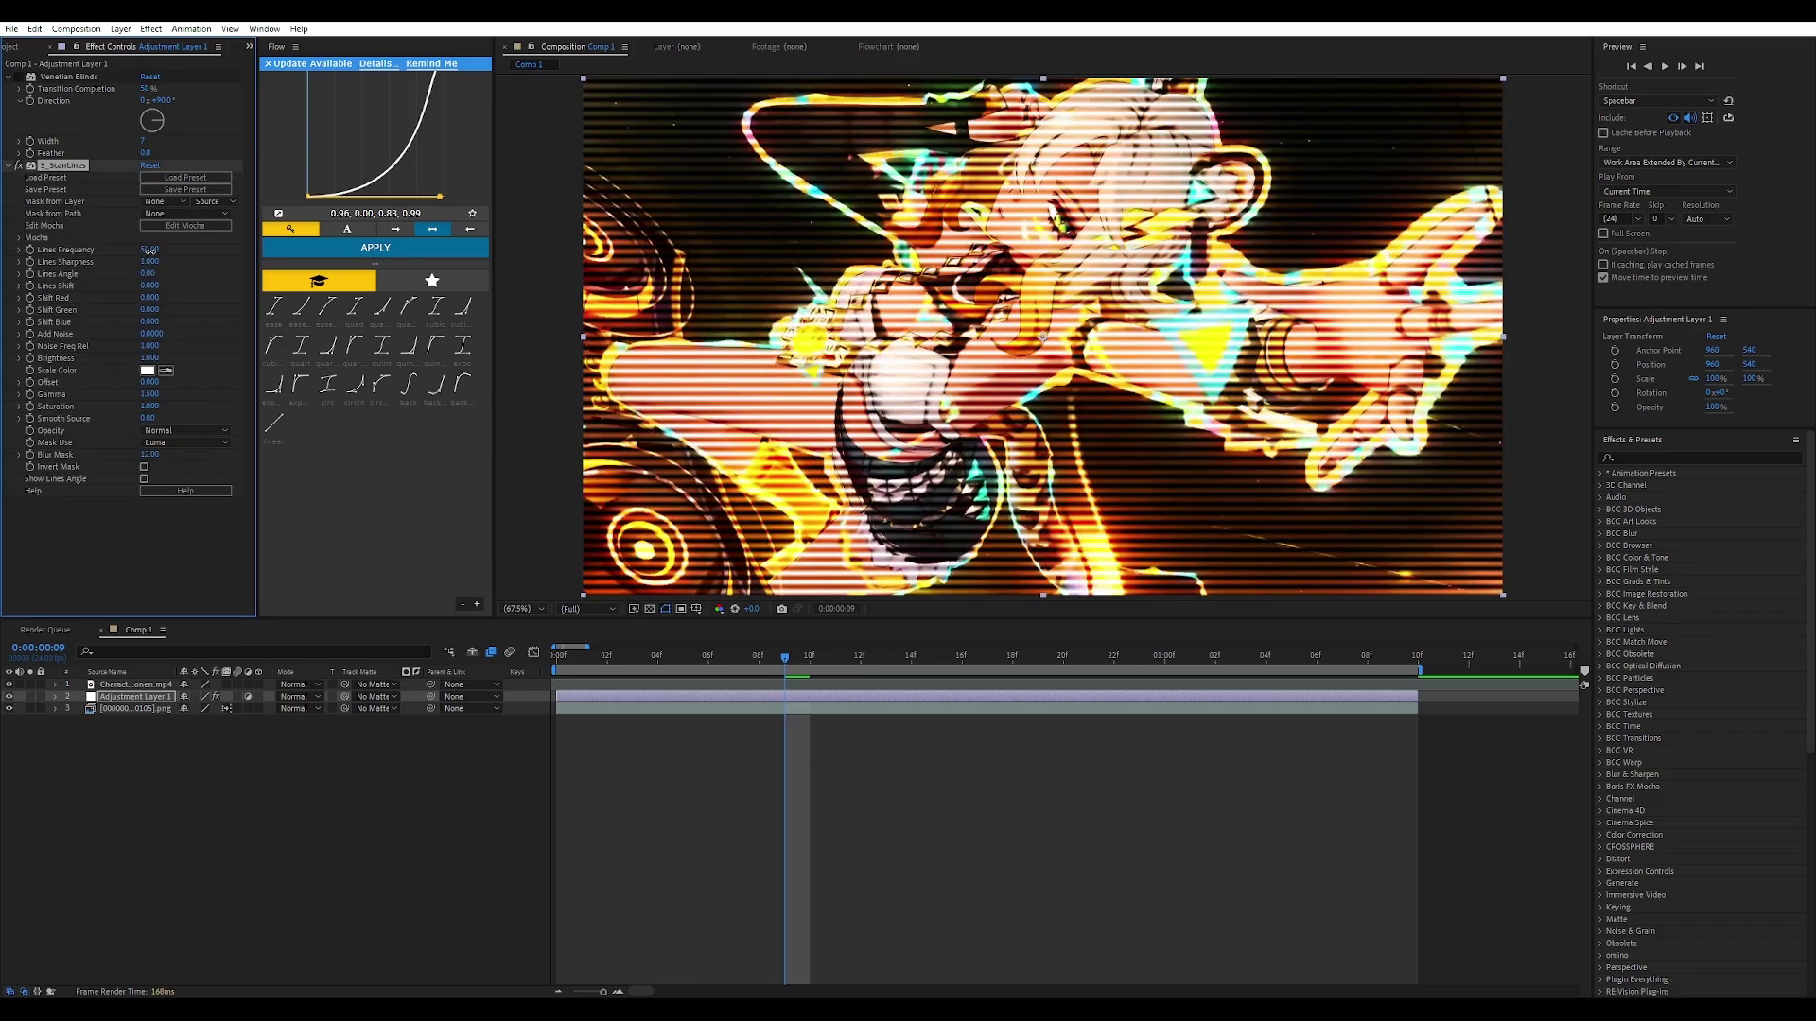
pyautogui.click(150, 249)
pyautogui.press('Return')
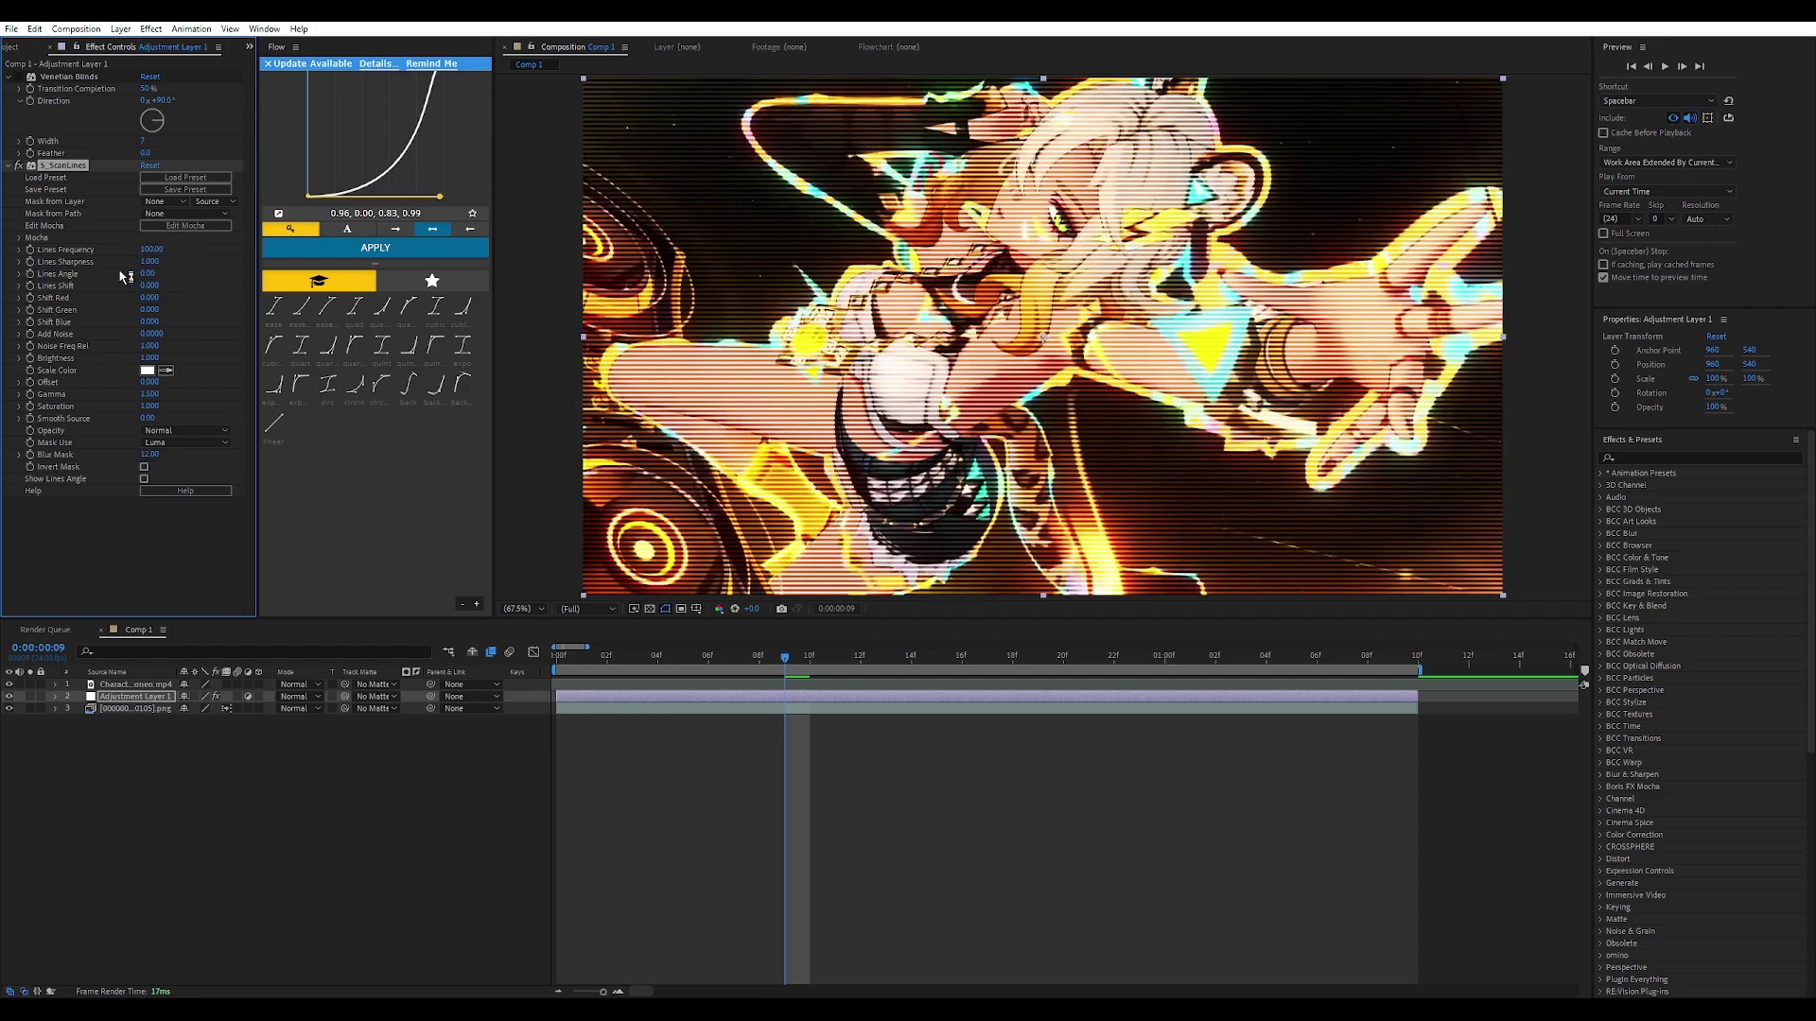
# Step: Toggle S_ScanLines and Venetian Blinds on and off to compare the look
pyautogui.click(9, 166)
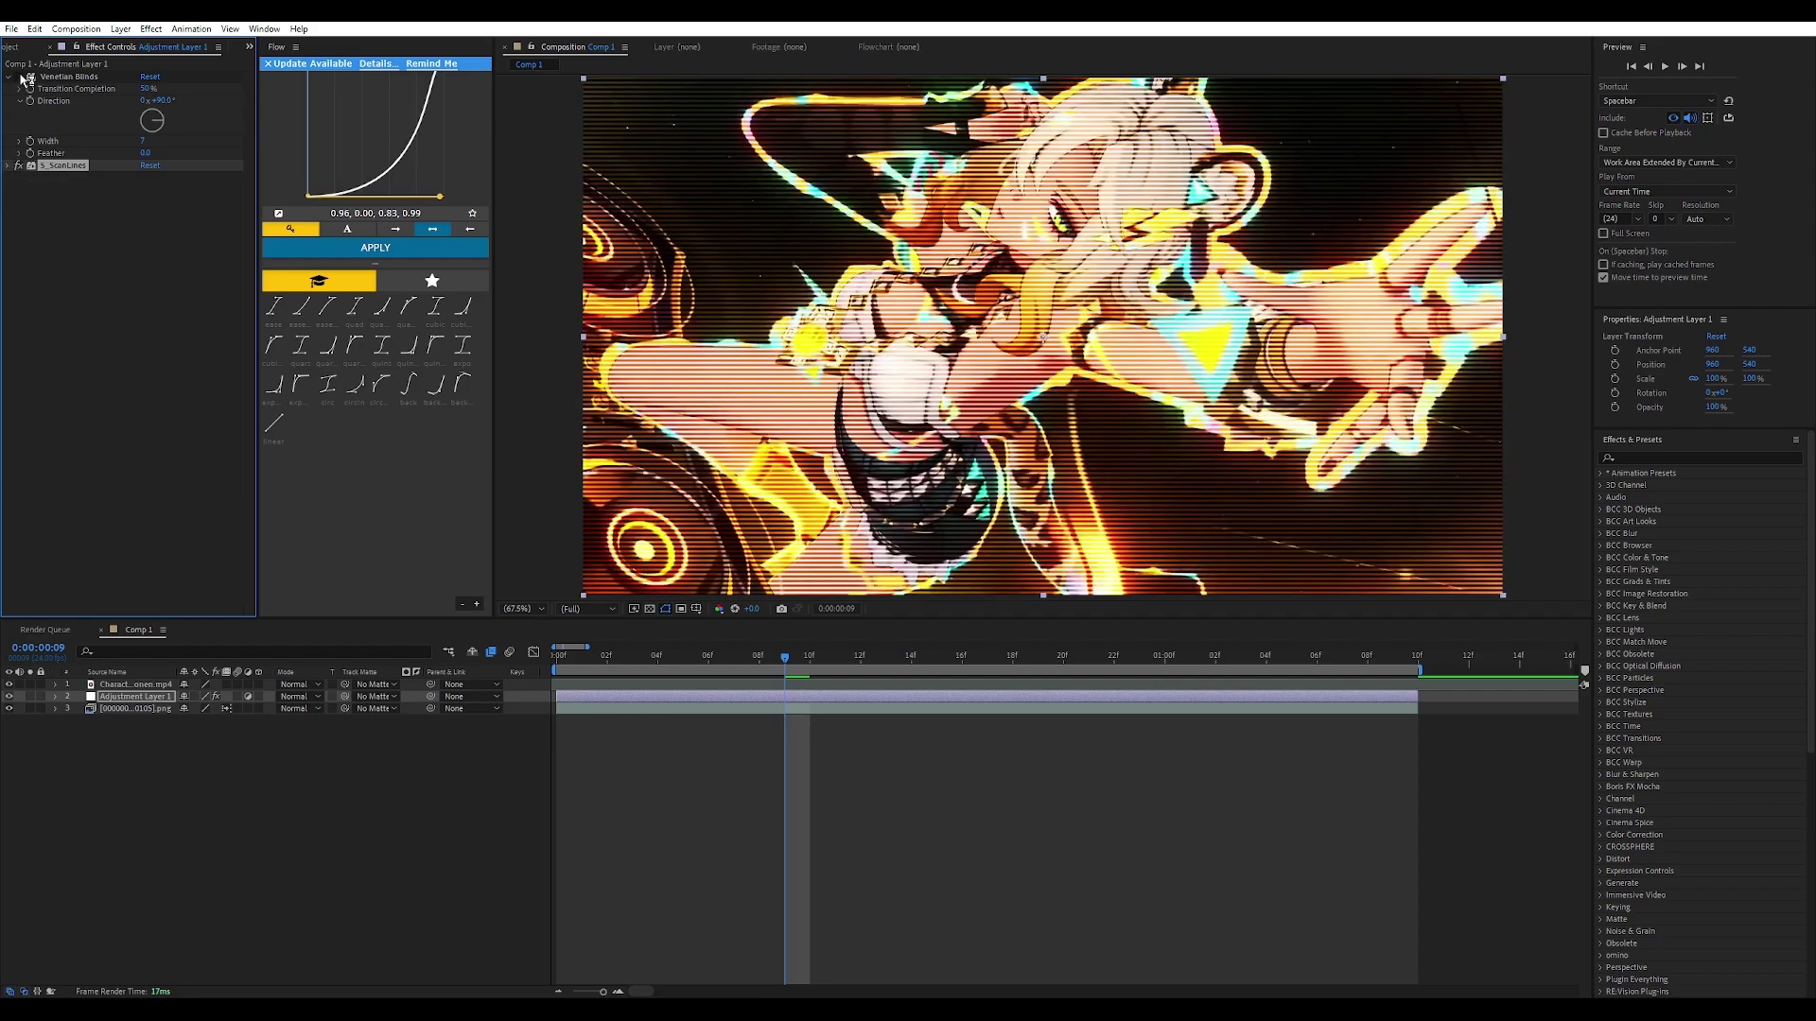
pyautogui.click(9, 76)
pyautogui.click(19, 89)
pyautogui.click(19, 89)
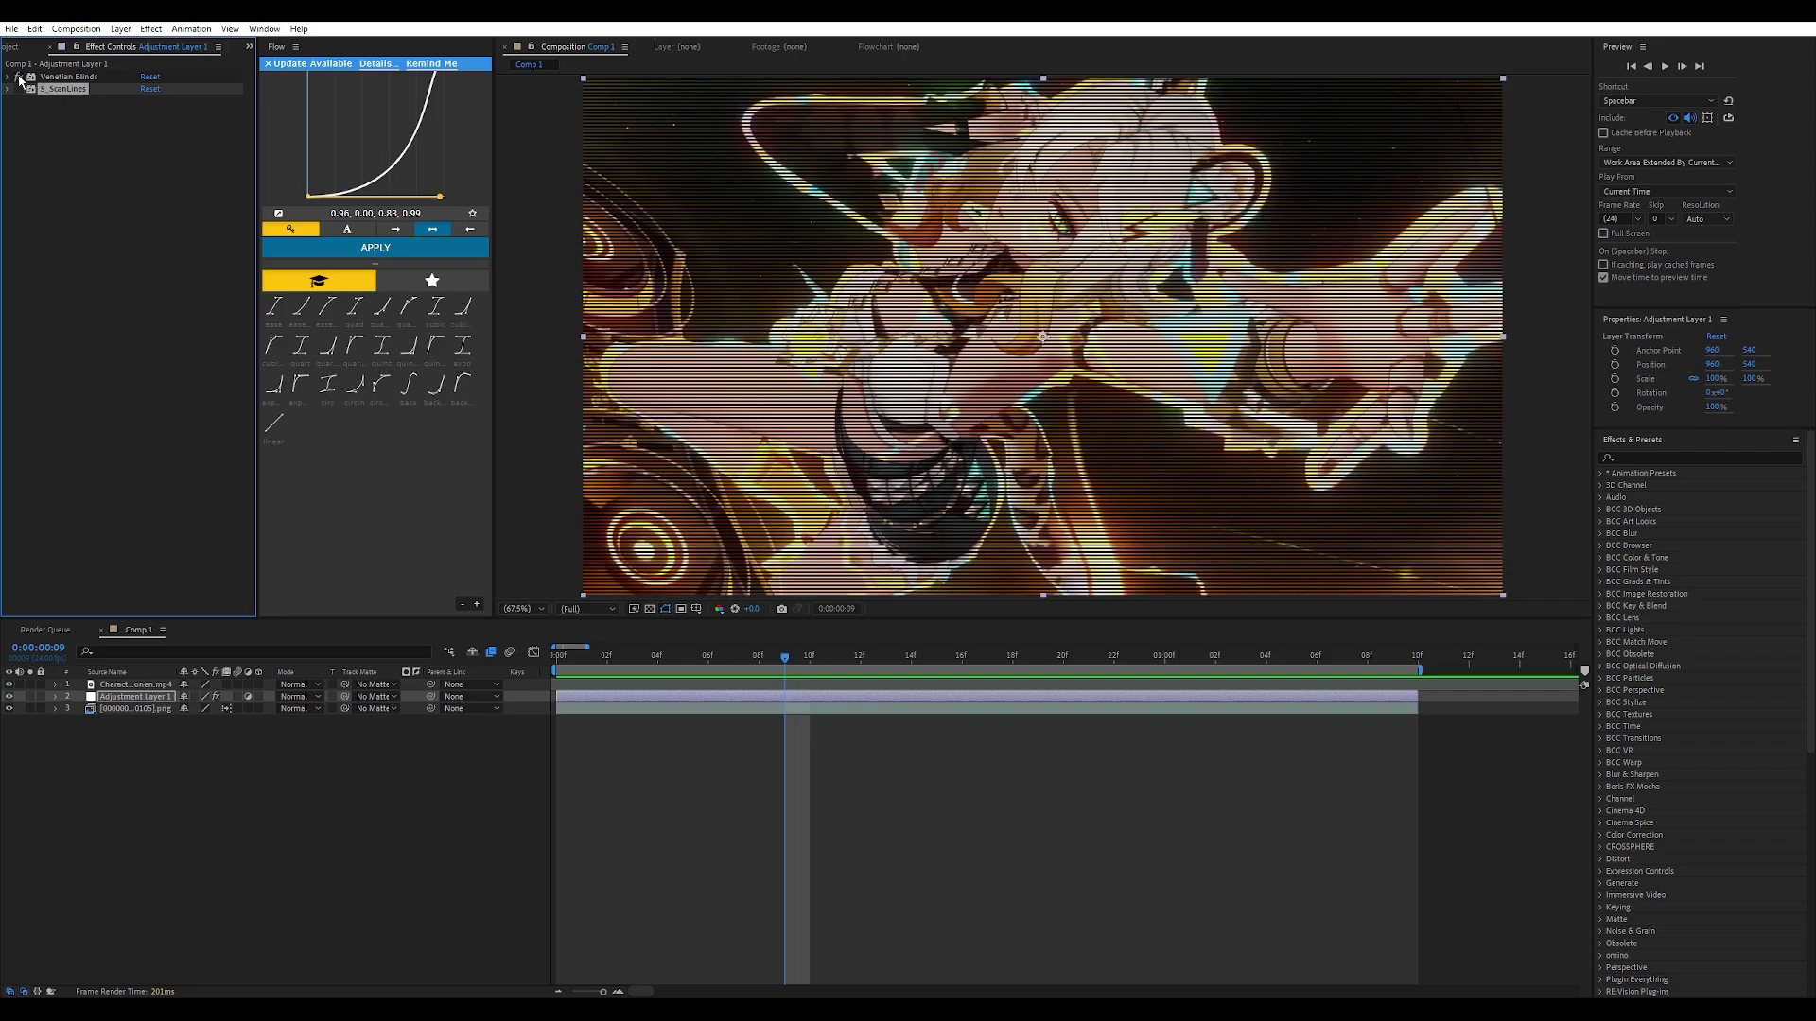
pyautogui.click(19, 89)
pyautogui.click(19, 89)
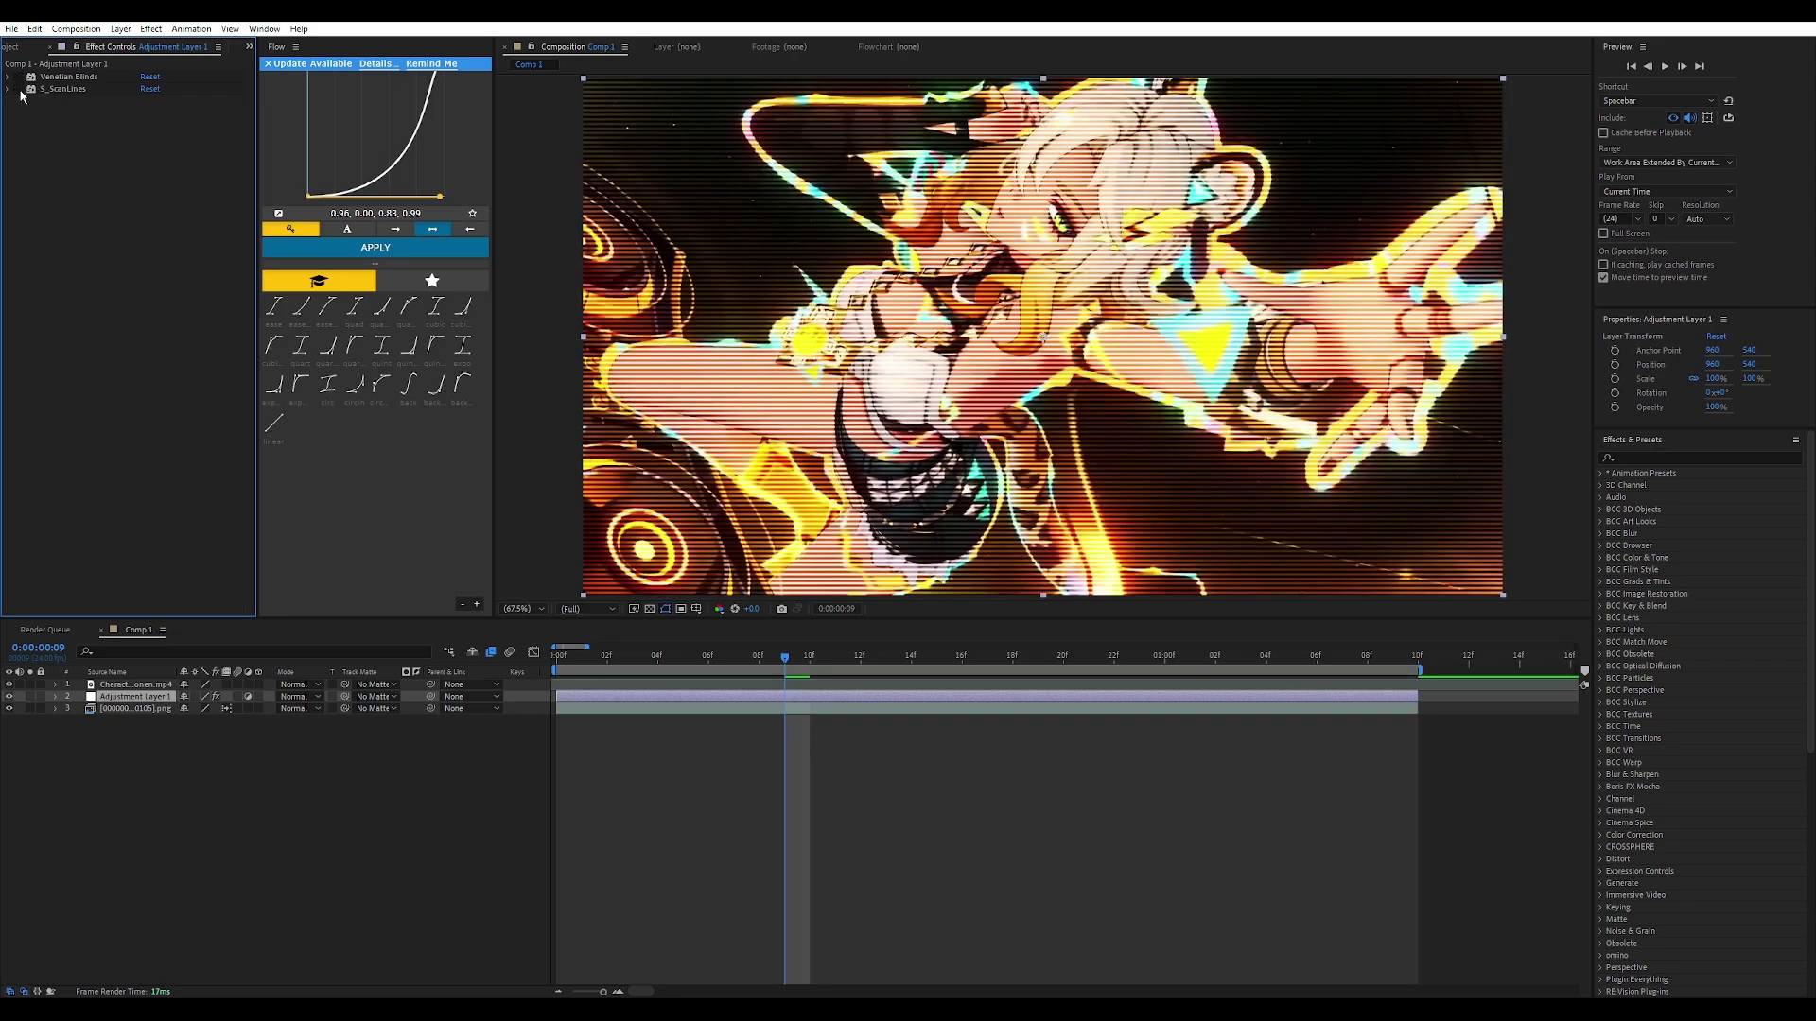
pyautogui.click(19, 89)
pyautogui.click(19, 76)
pyautogui.click(19, 77)
pyautogui.click(19, 76)
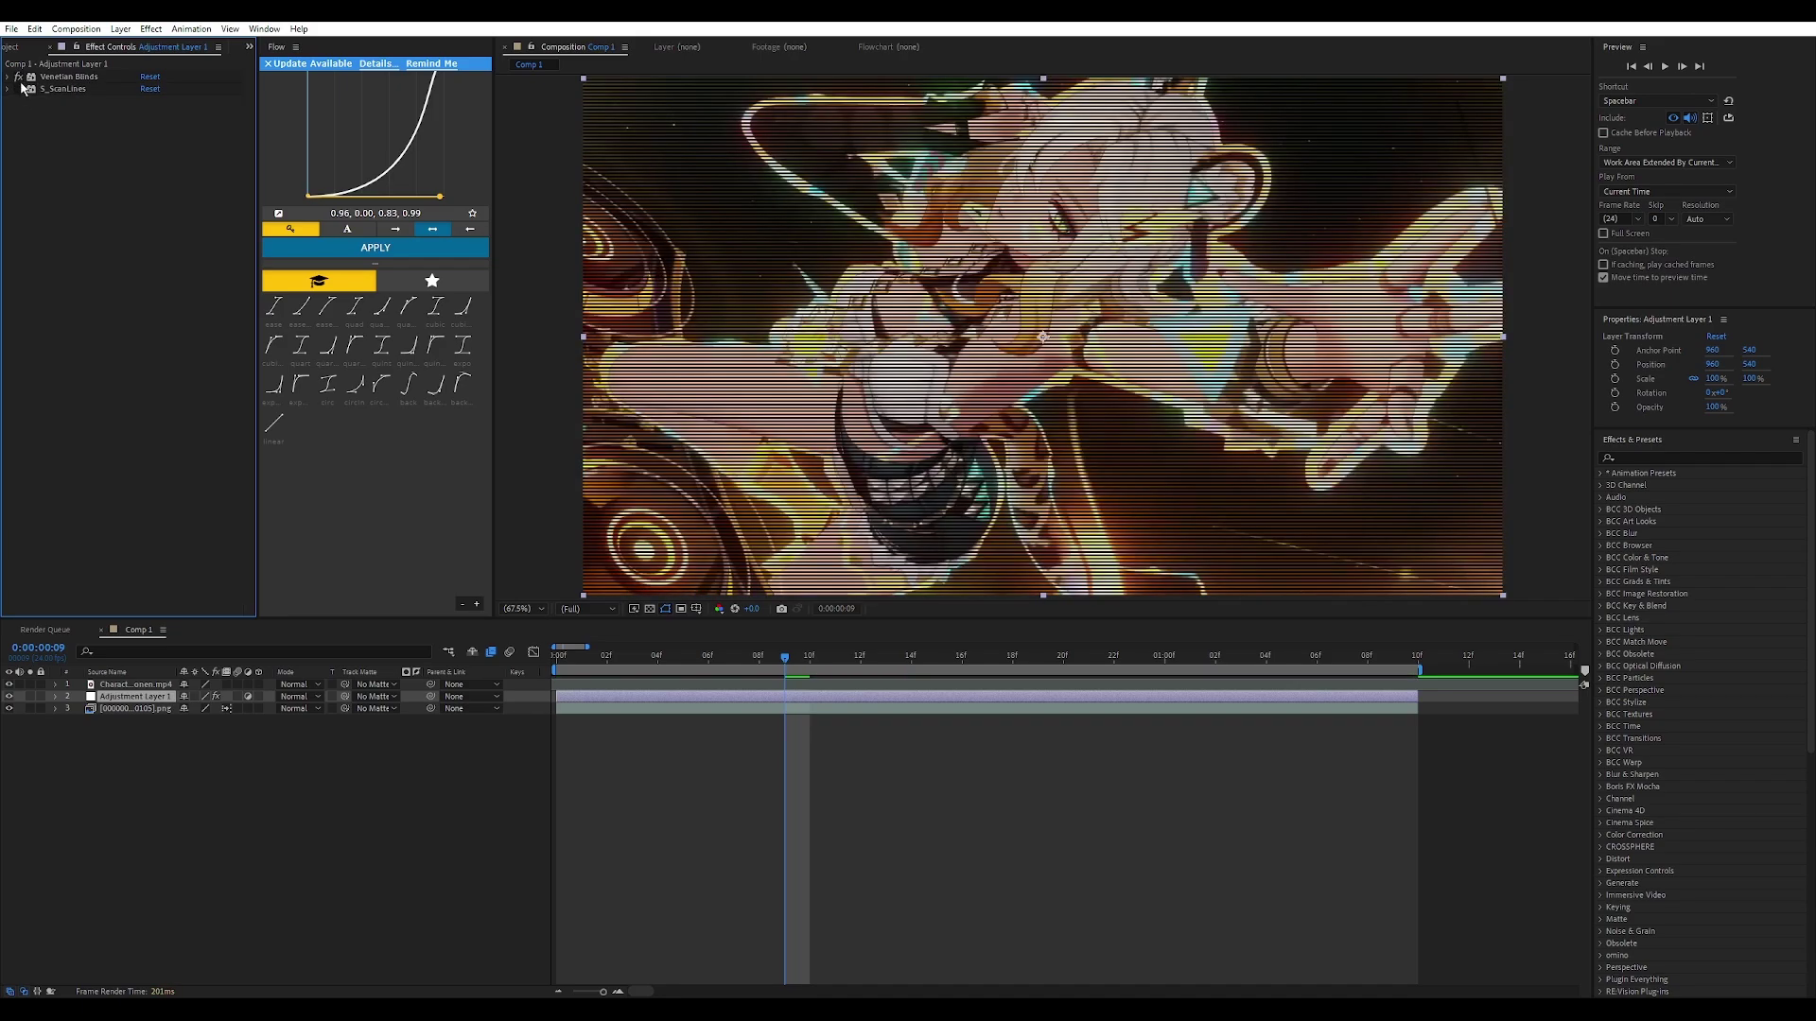
pyautogui.click(18, 89)
pyautogui.click(19, 89)
pyautogui.click(19, 77)
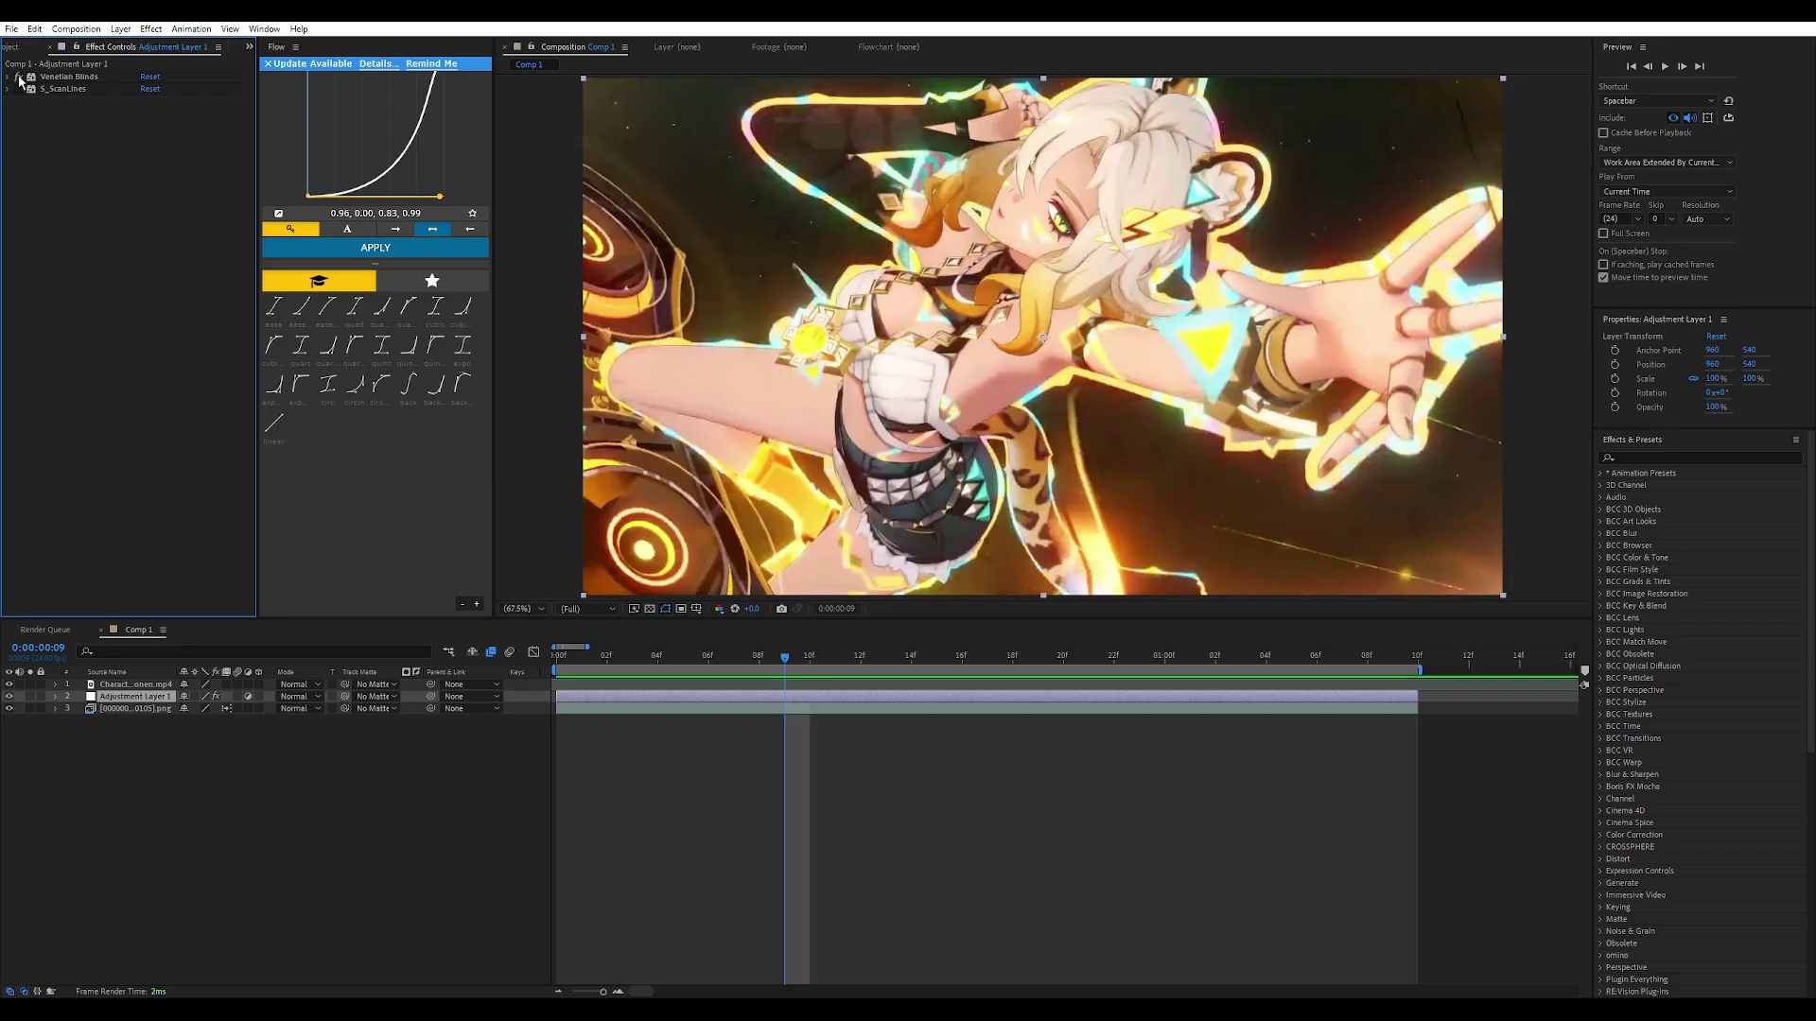
pyautogui.click(19, 89)
pyautogui.click(18, 89)
pyautogui.click(19, 89)
pyautogui.click(19, 89)
pyautogui.click(19, 89)
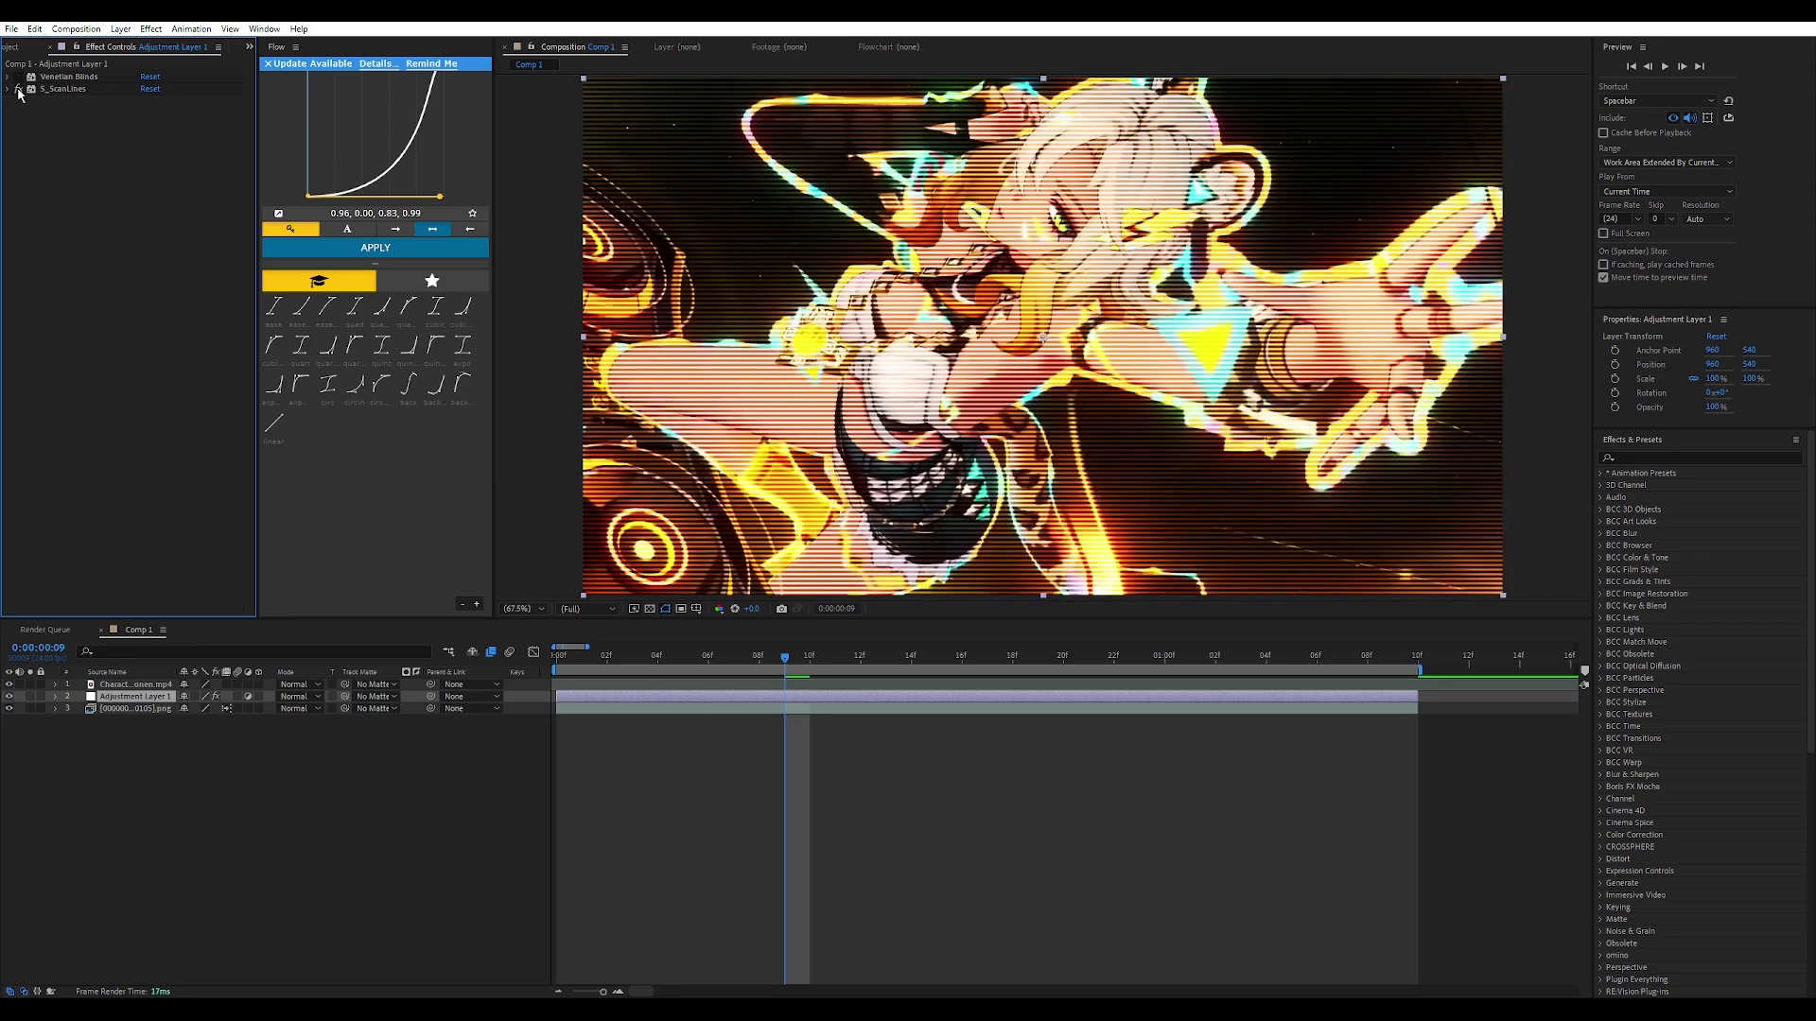
pyautogui.click(19, 88)
pyautogui.click(19, 89)
# Step: Switch off both S_ScanLines and Venetian Blinds, leaving a clean image
pyautogui.click(8, 89)
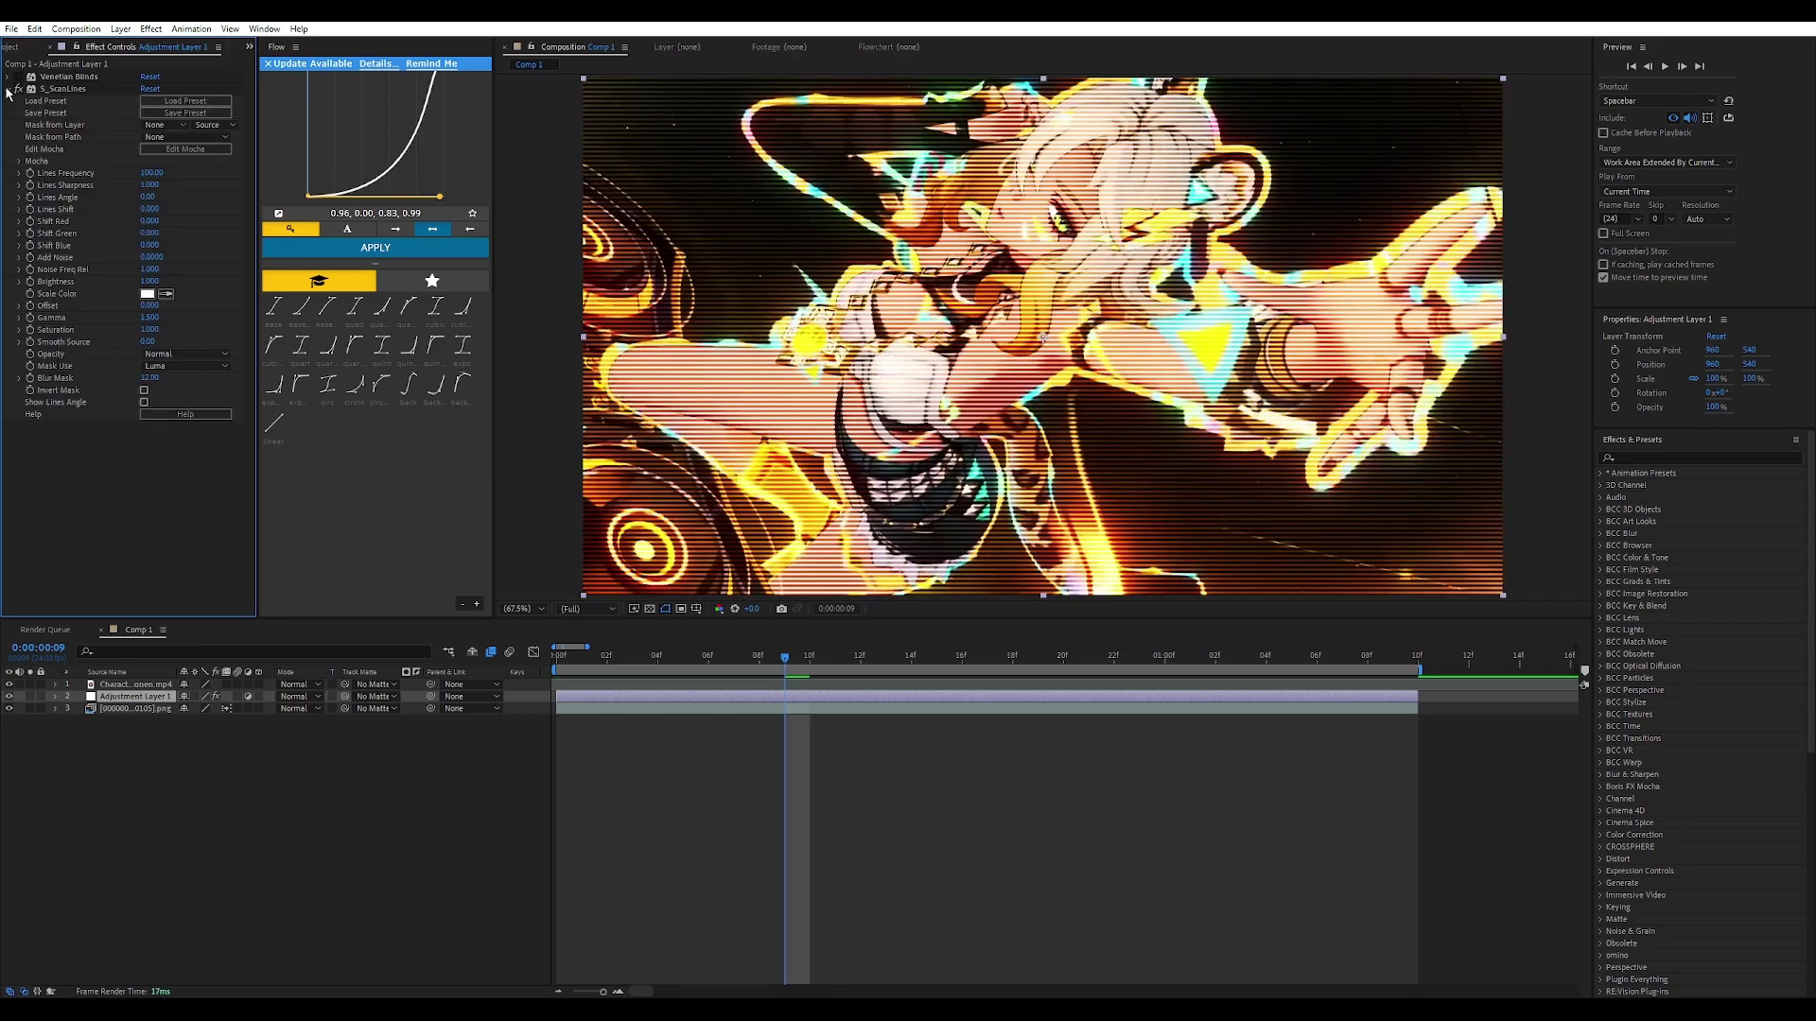
pyautogui.click(8, 89)
pyautogui.click(18, 89)
pyautogui.click(8, 77)
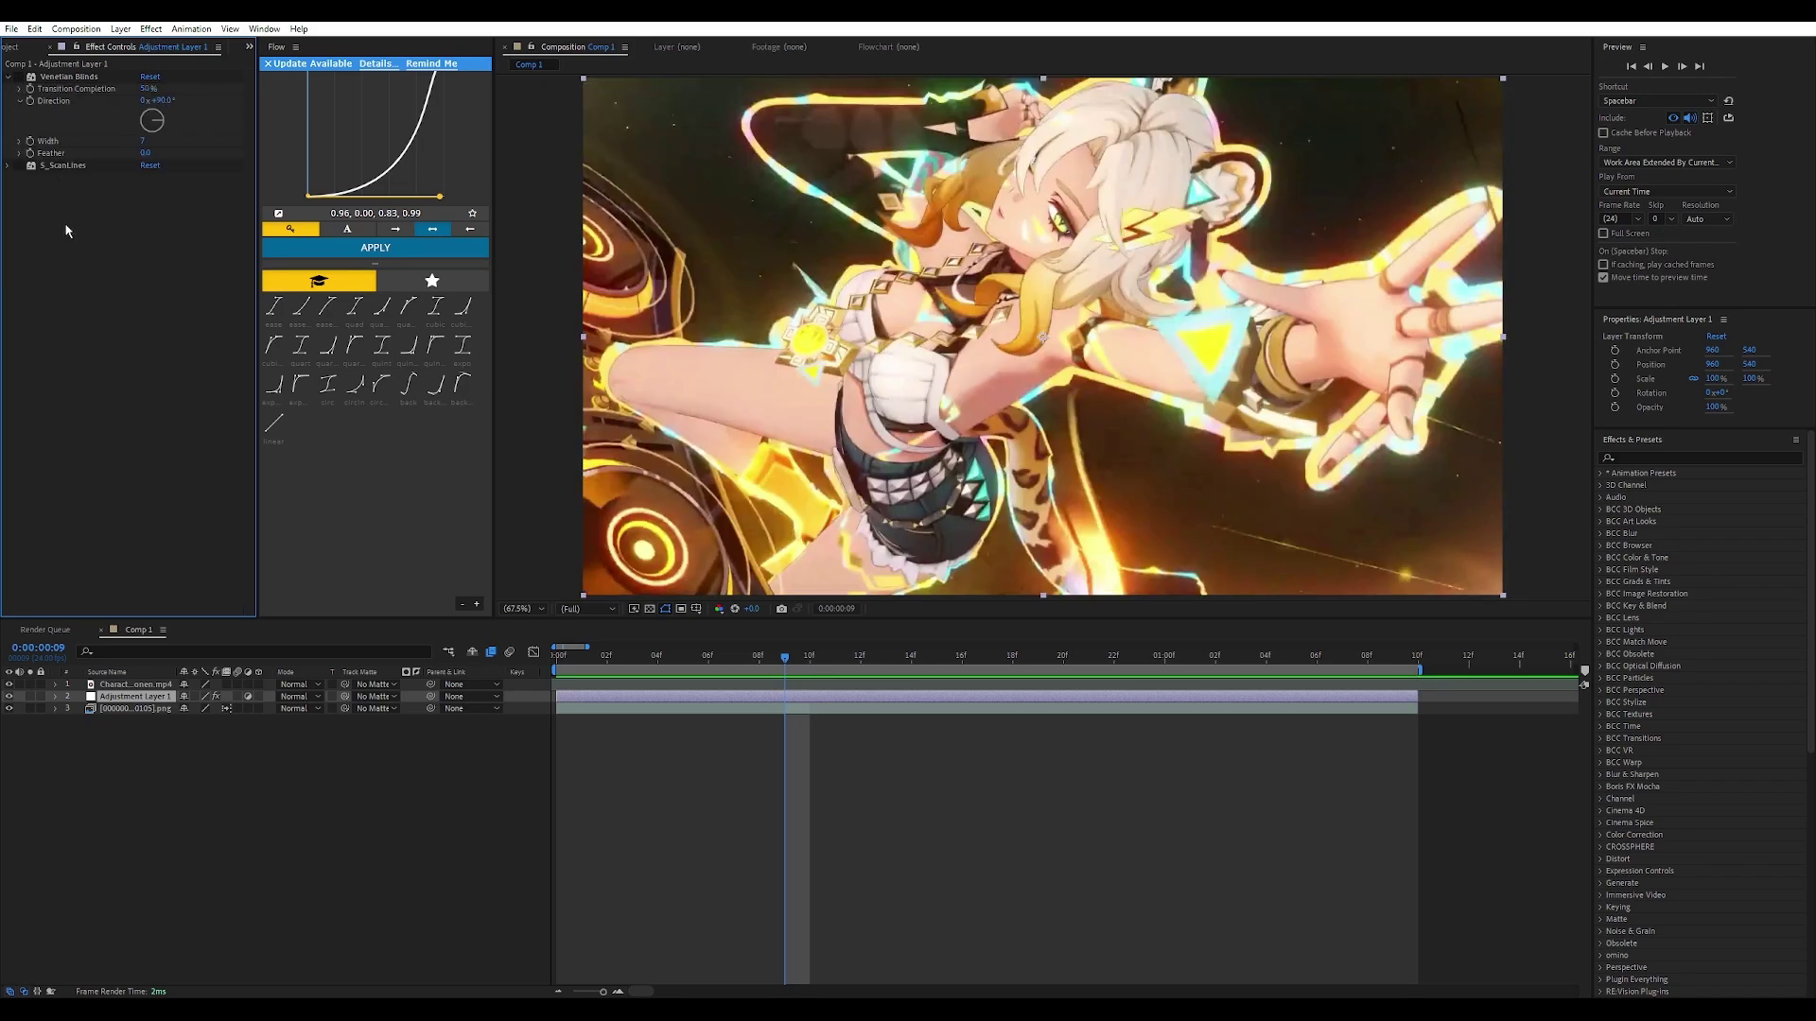
pyautogui.click(18, 77)
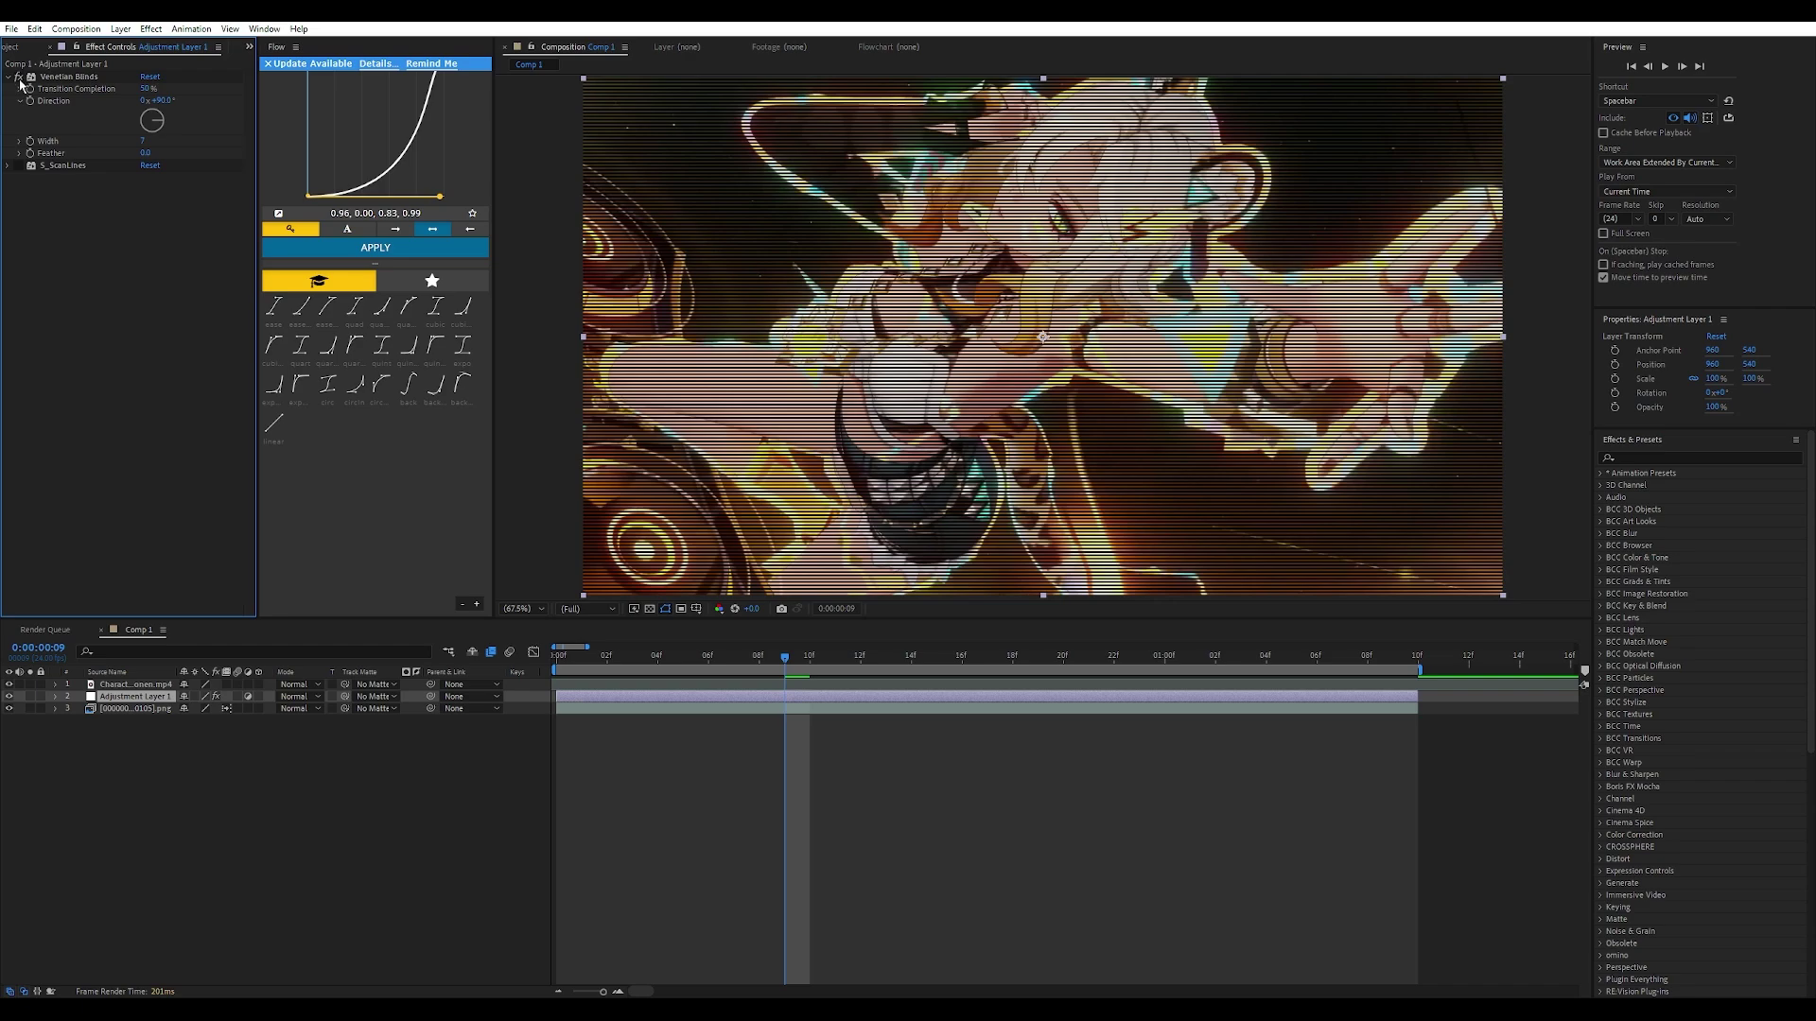
pyautogui.click(18, 76)
pyautogui.click(7, 77)
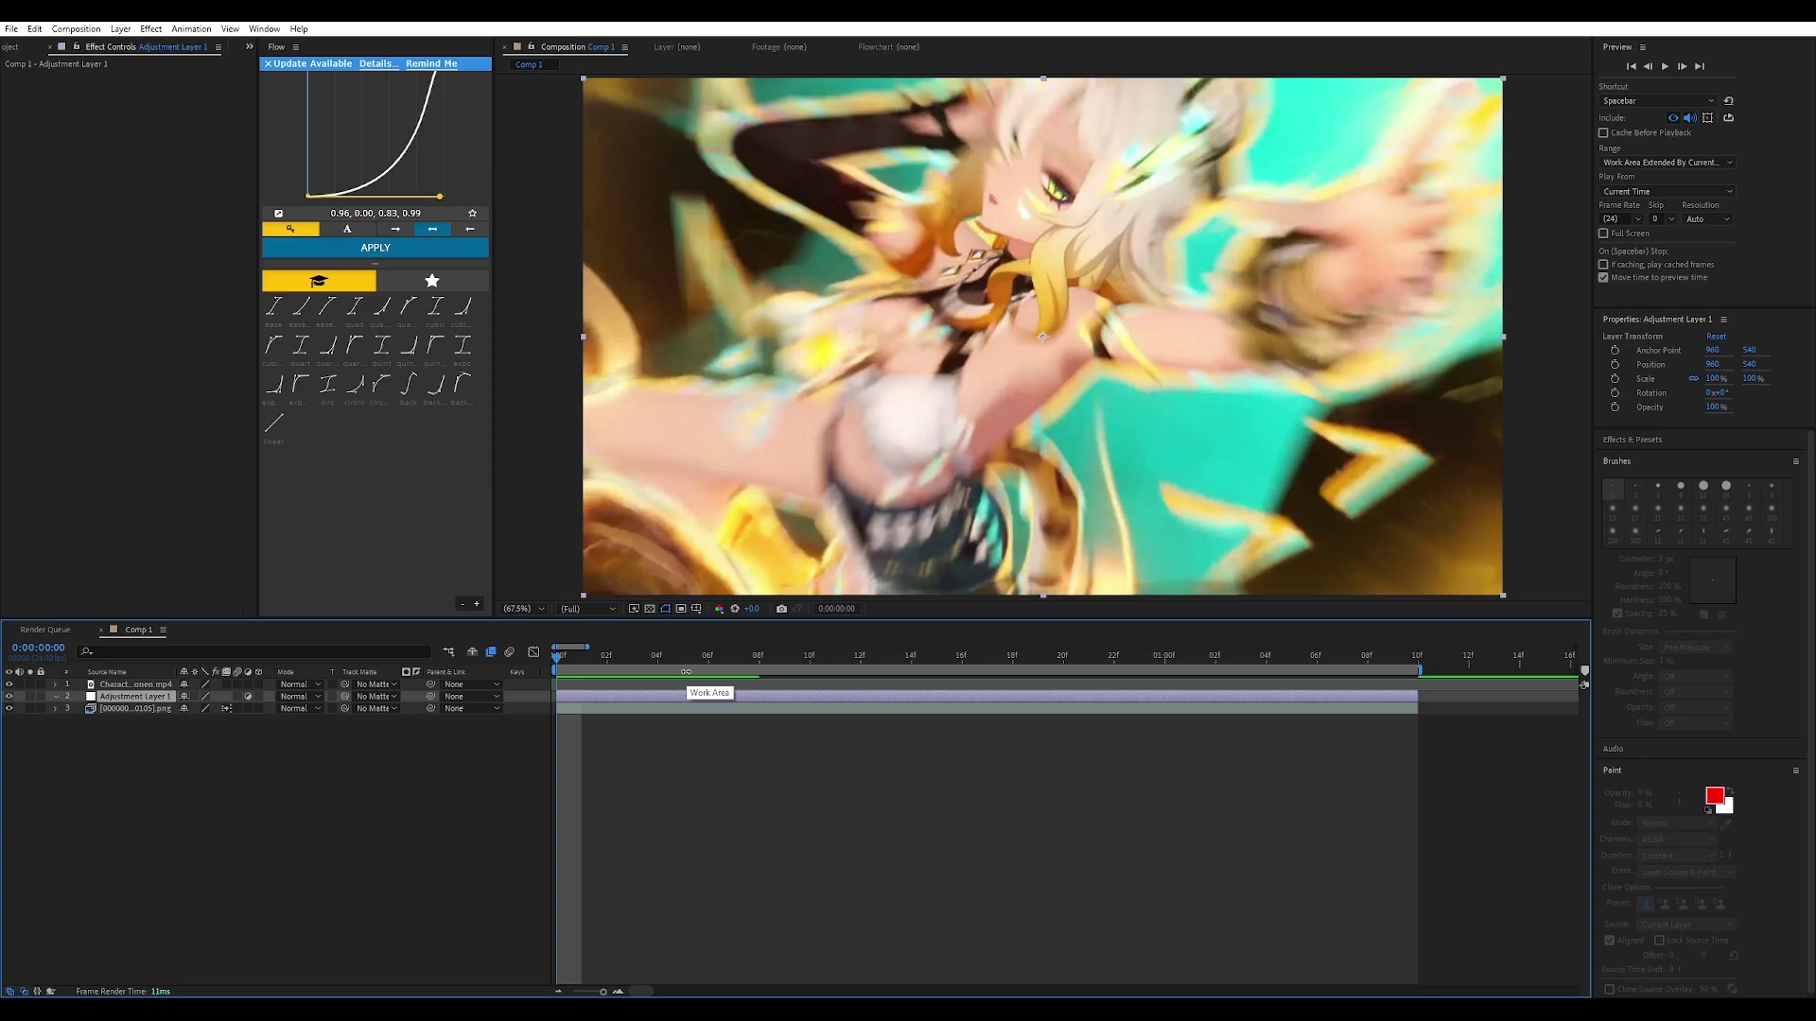
# Step: Apply Turbulent Displace to the adjustment layer and try the Bulge displacement type
pyautogui.hotkey('ctrl', 'space')
pyautogui.write('turbu')
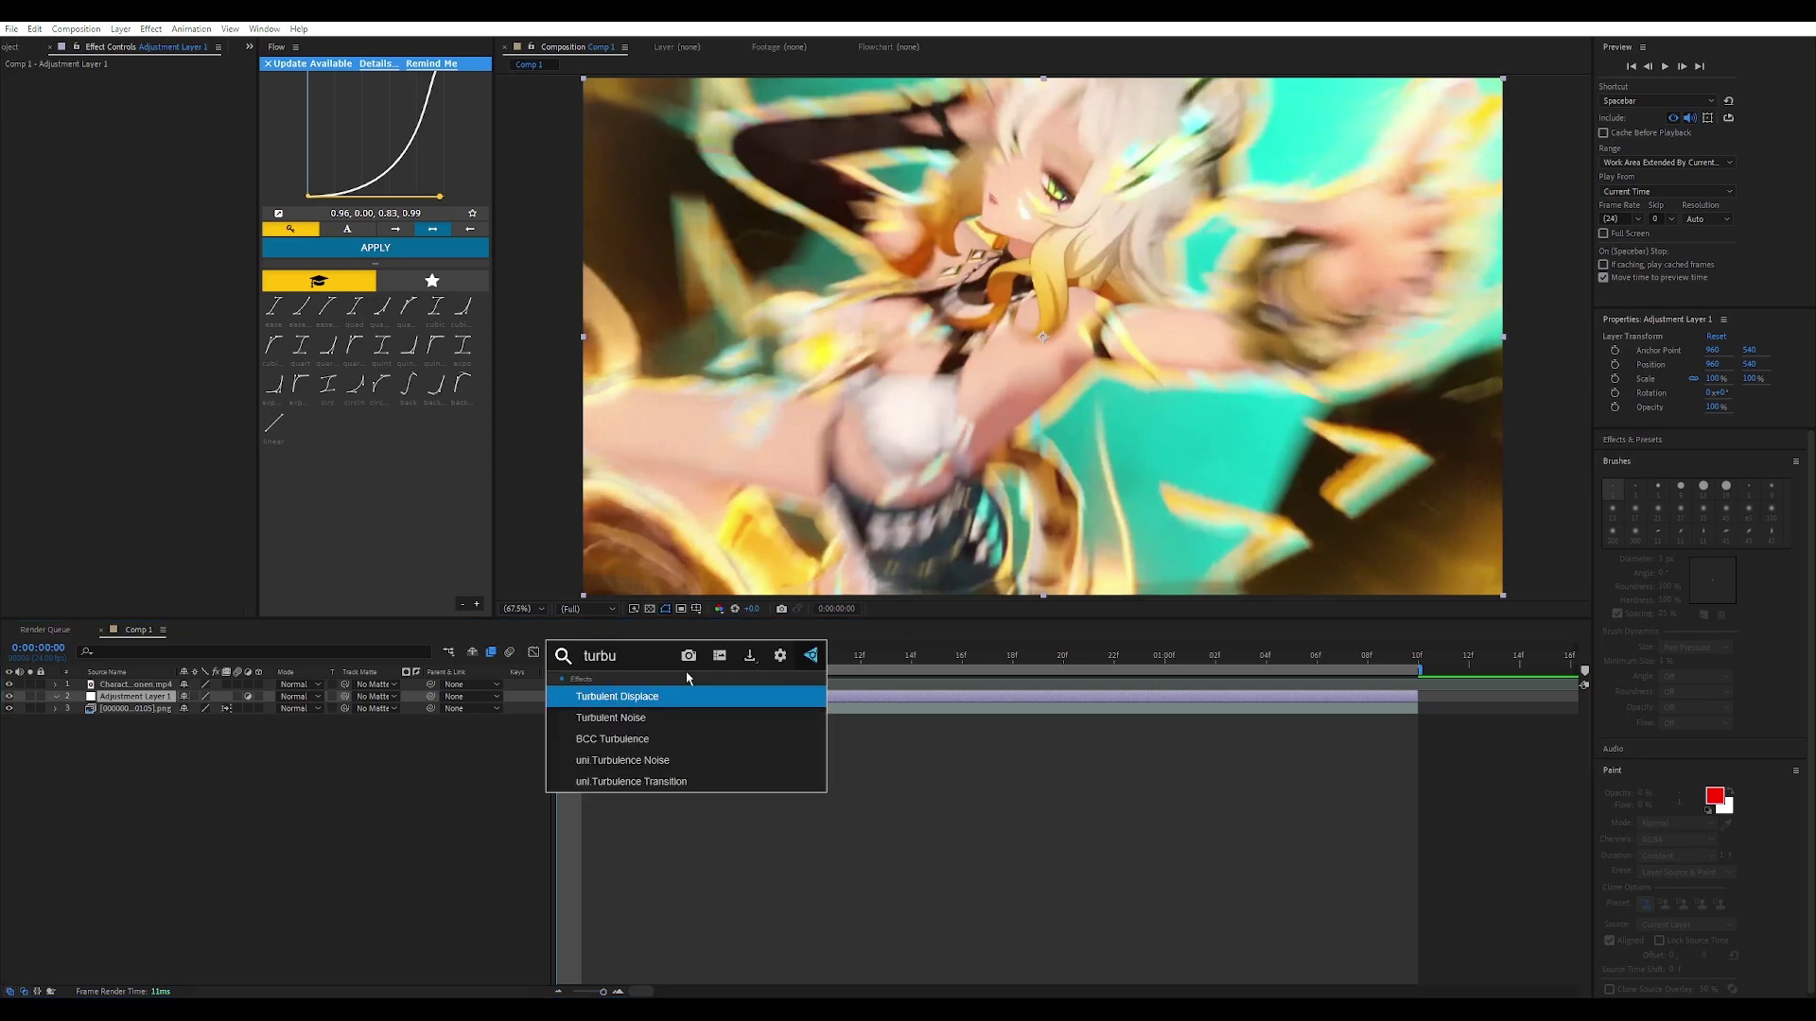
pyautogui.press('Return')
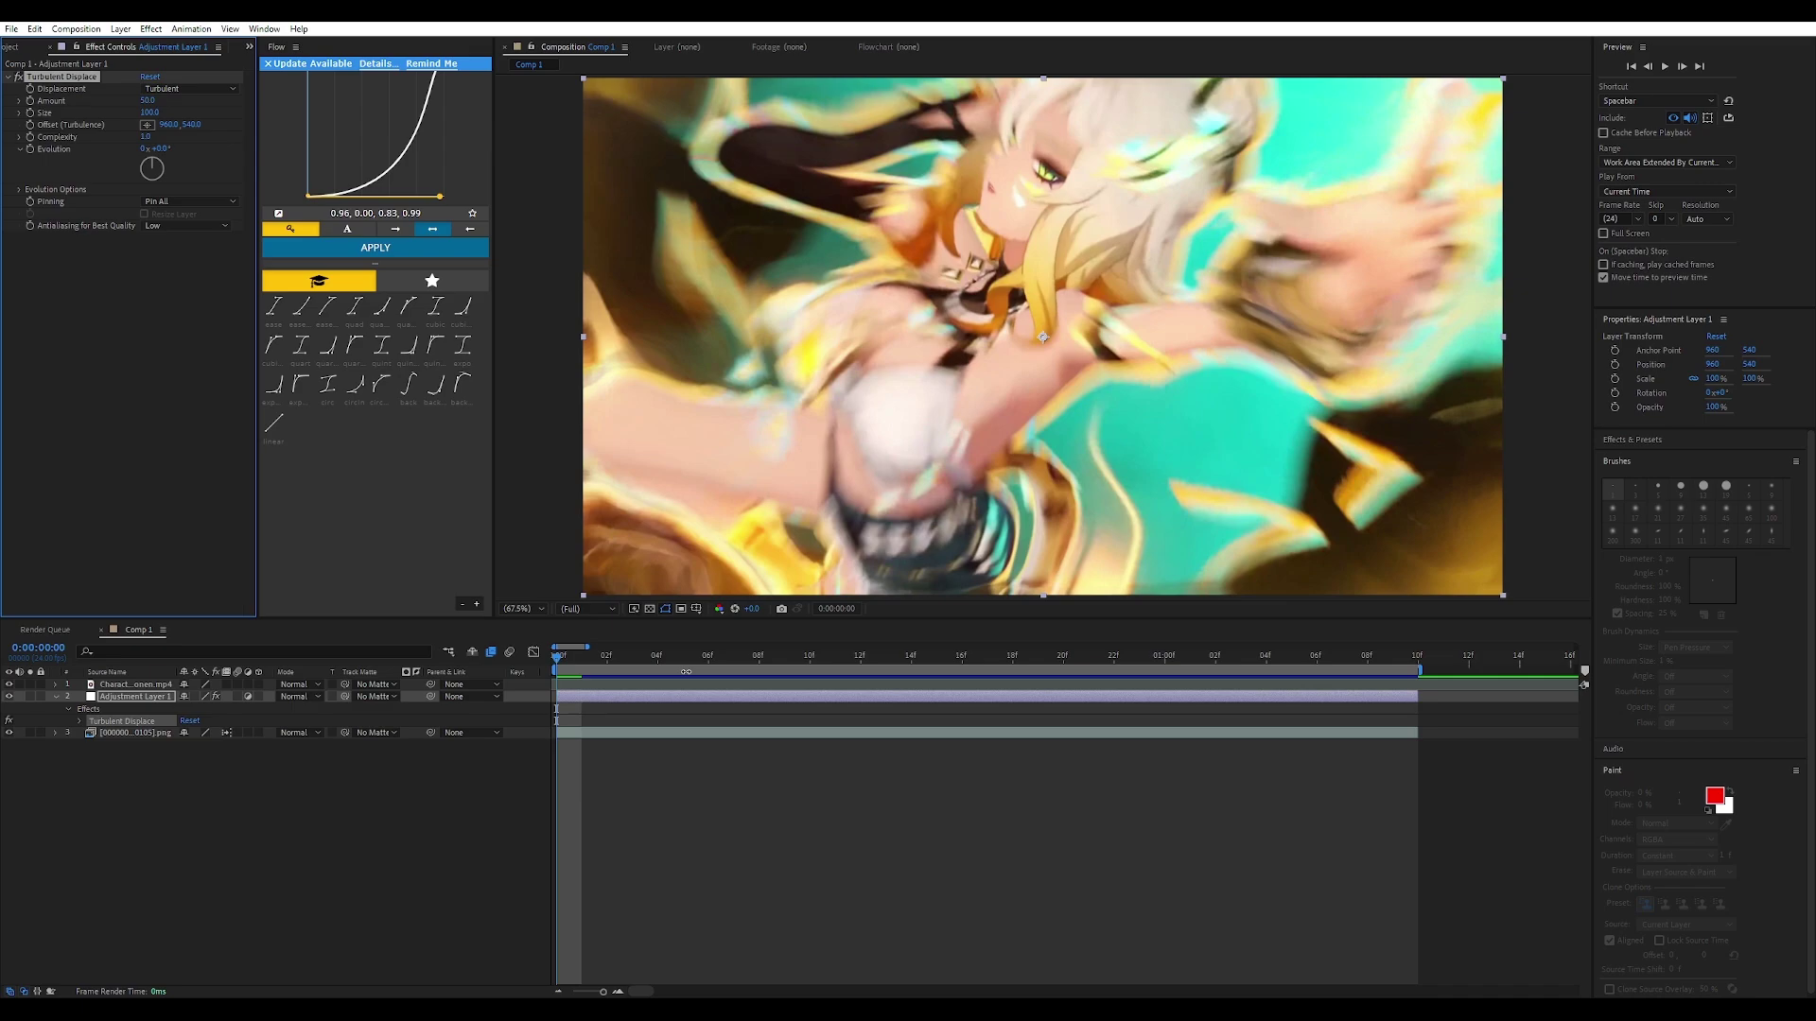
pyautogui.click(185, 90)
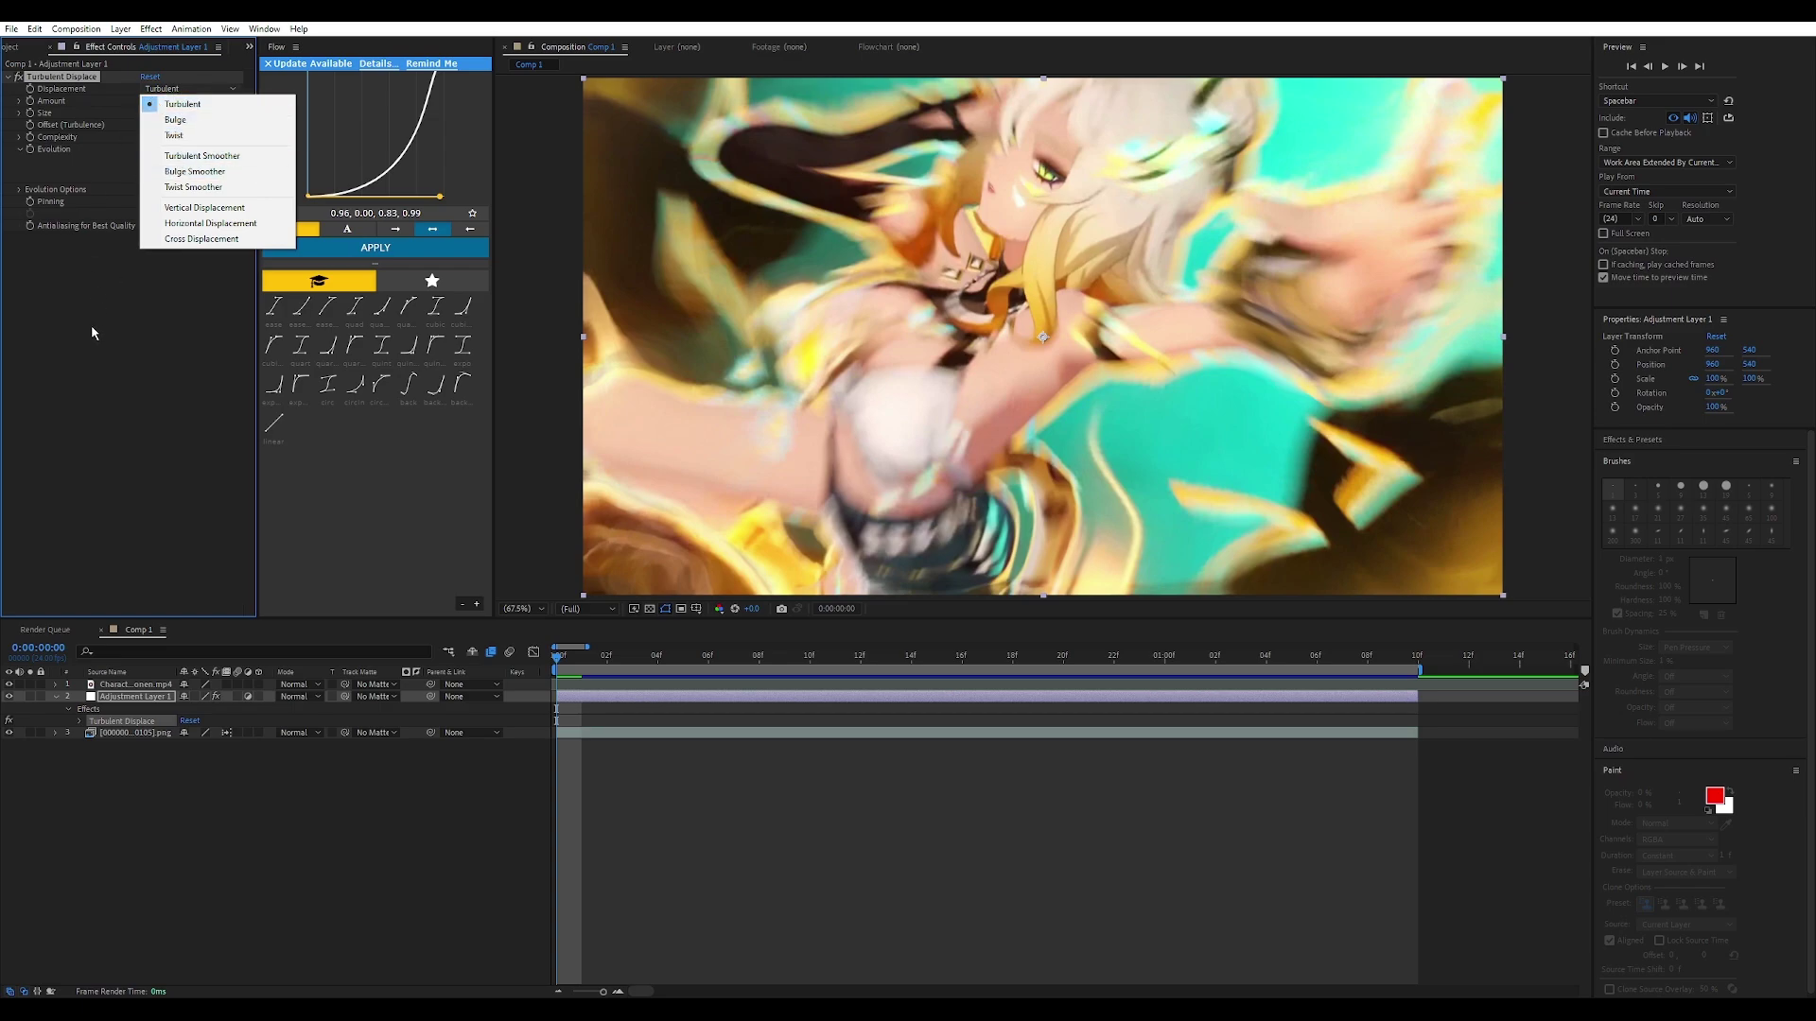
pyautogui.click(122, 251)
pyautogui.click(189, 89)
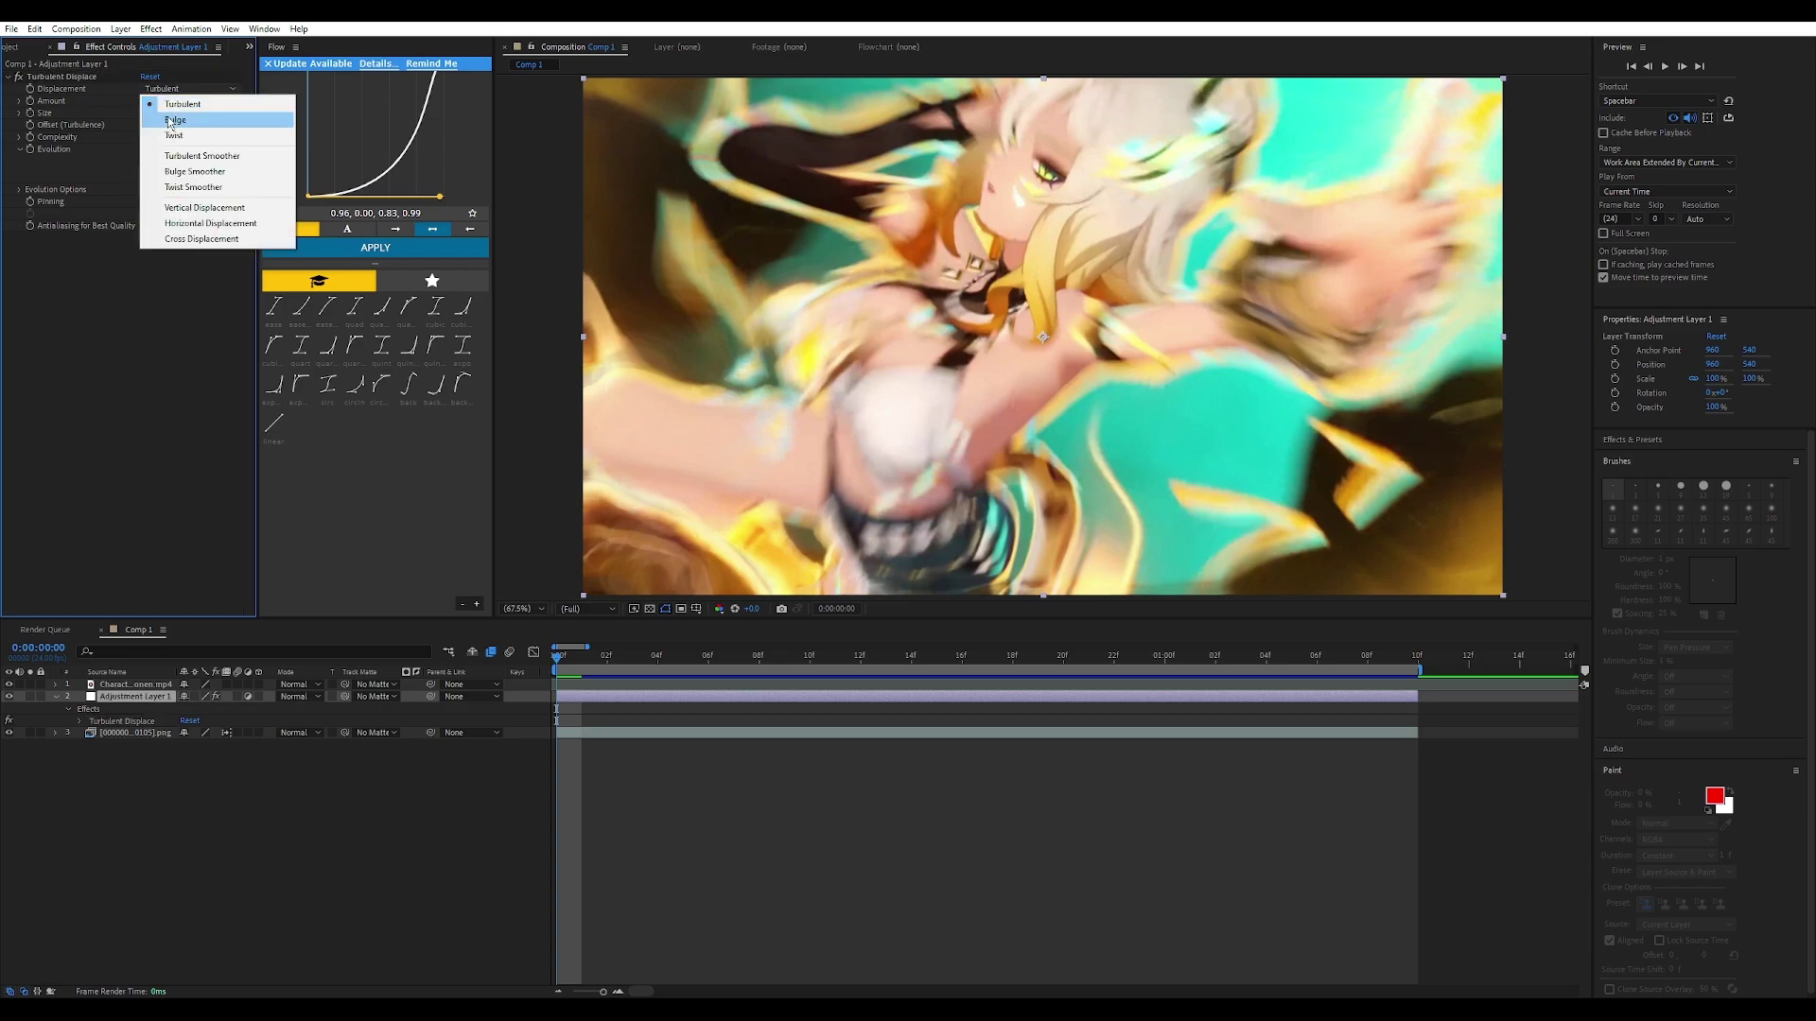
pyautogui.click(169, 119)
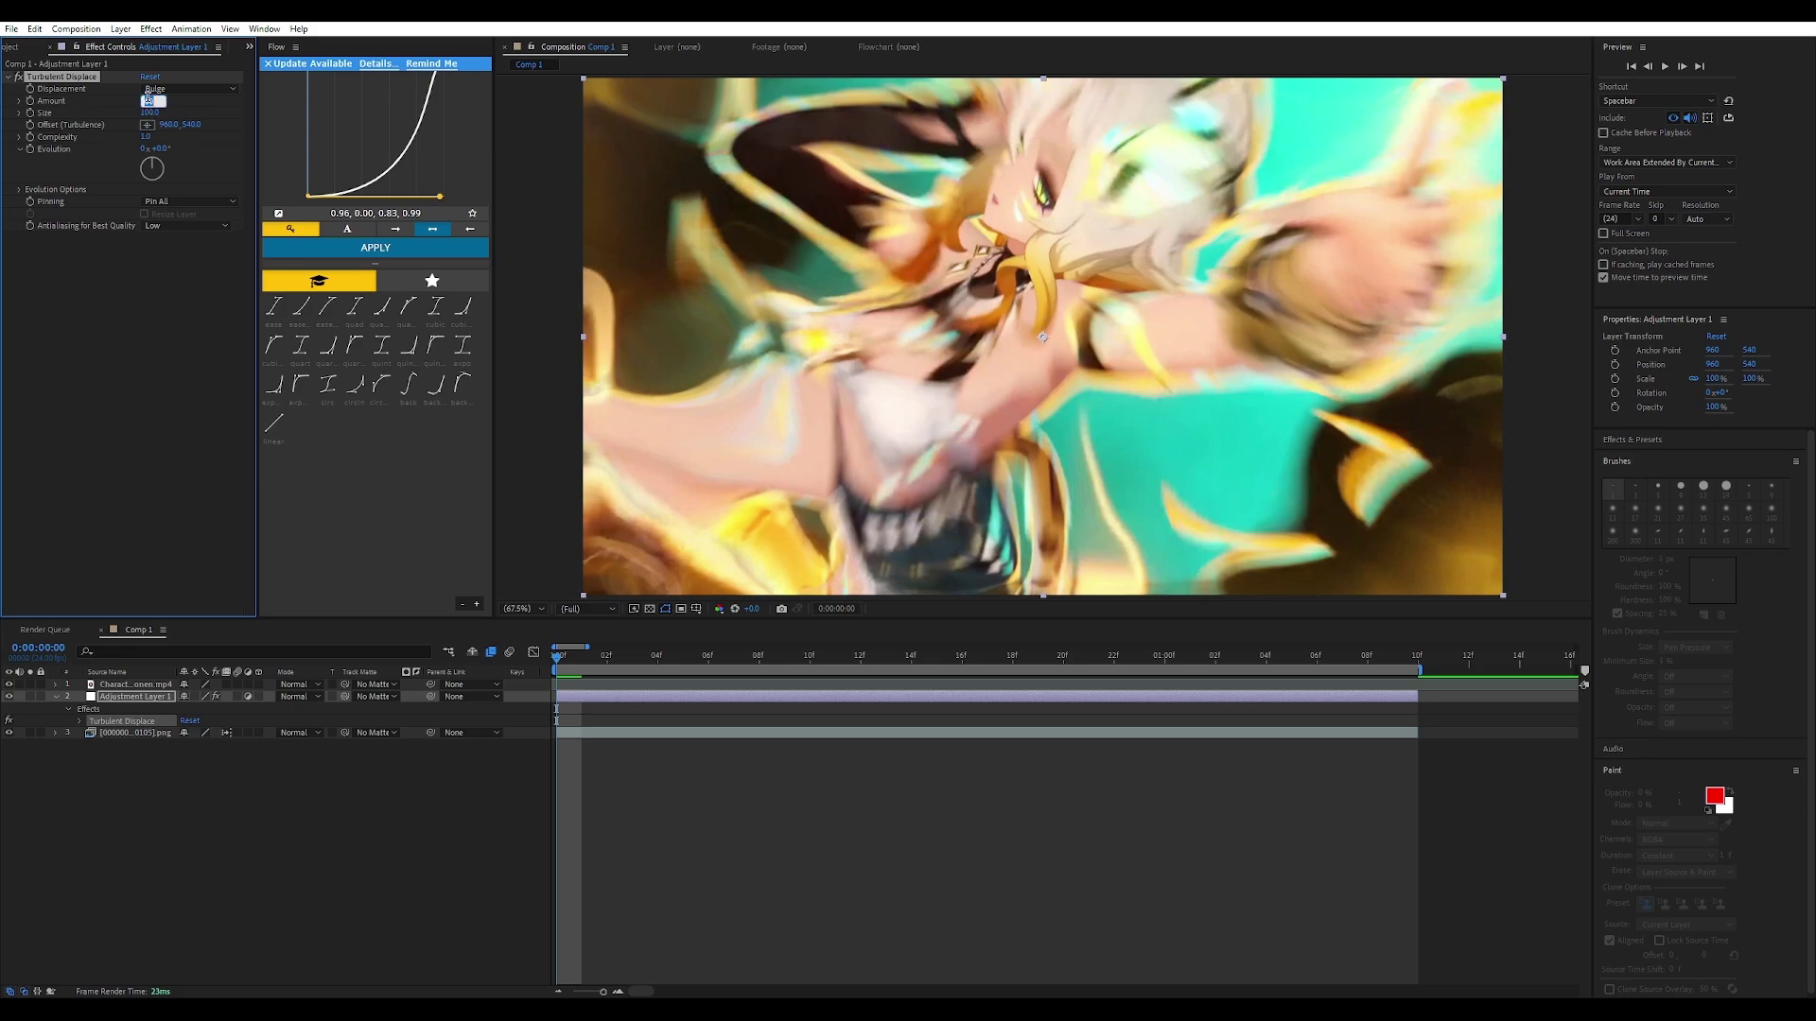
# Step: Set Amount to 200 and Size to 10, switching displacement back to Turbulent
pyautogui.write('200')
pyautogui.press('Return')
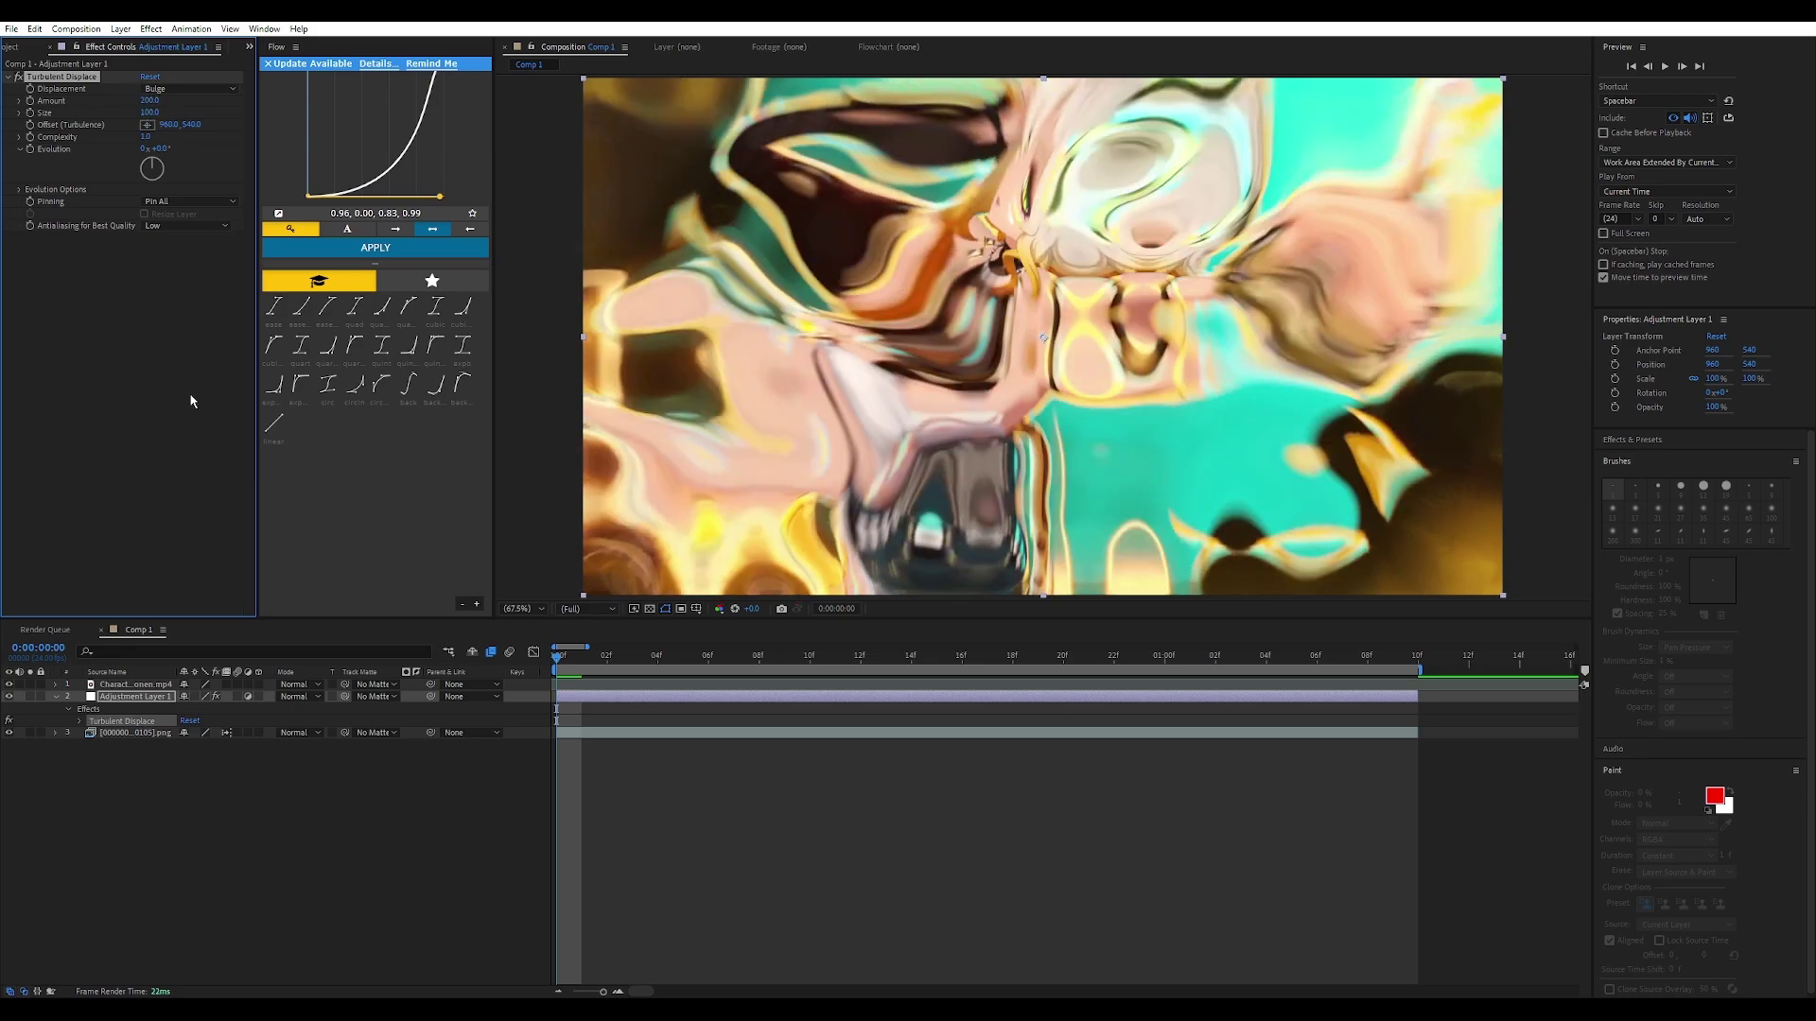
pyautogui.click(189, 89)
pyautogui.click(170, 105)
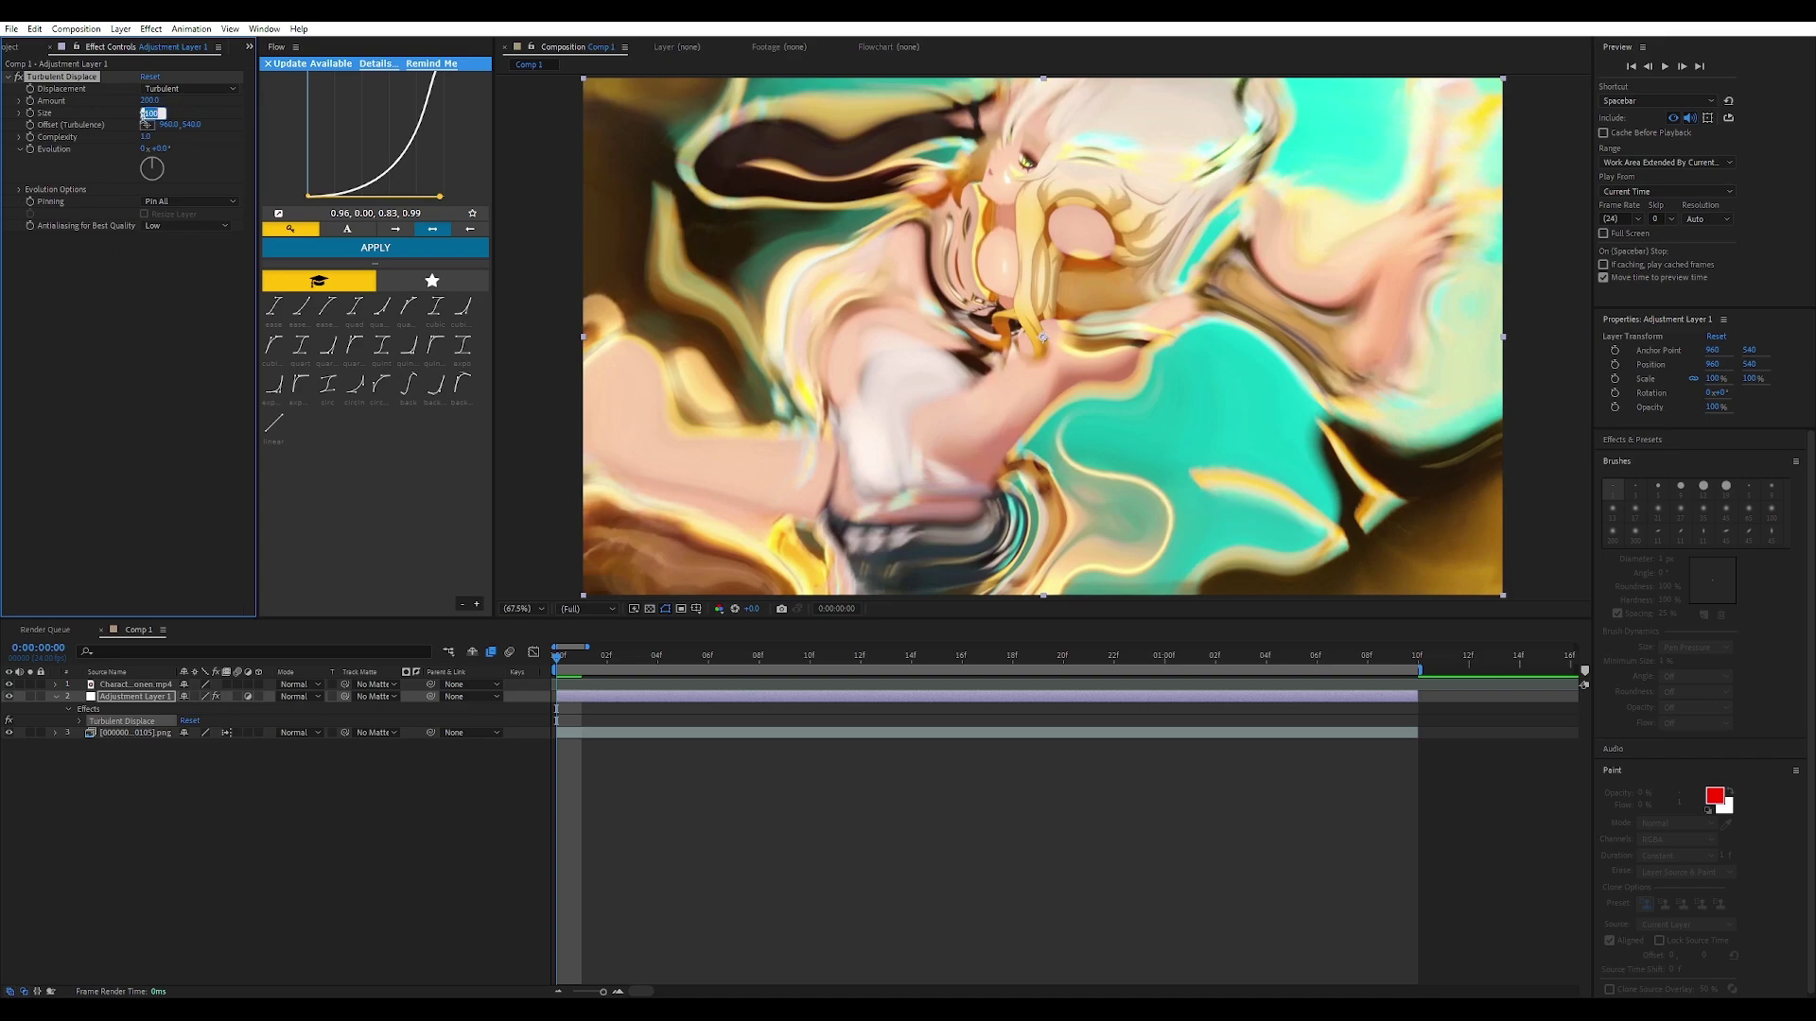
pyautogui.press('Return')
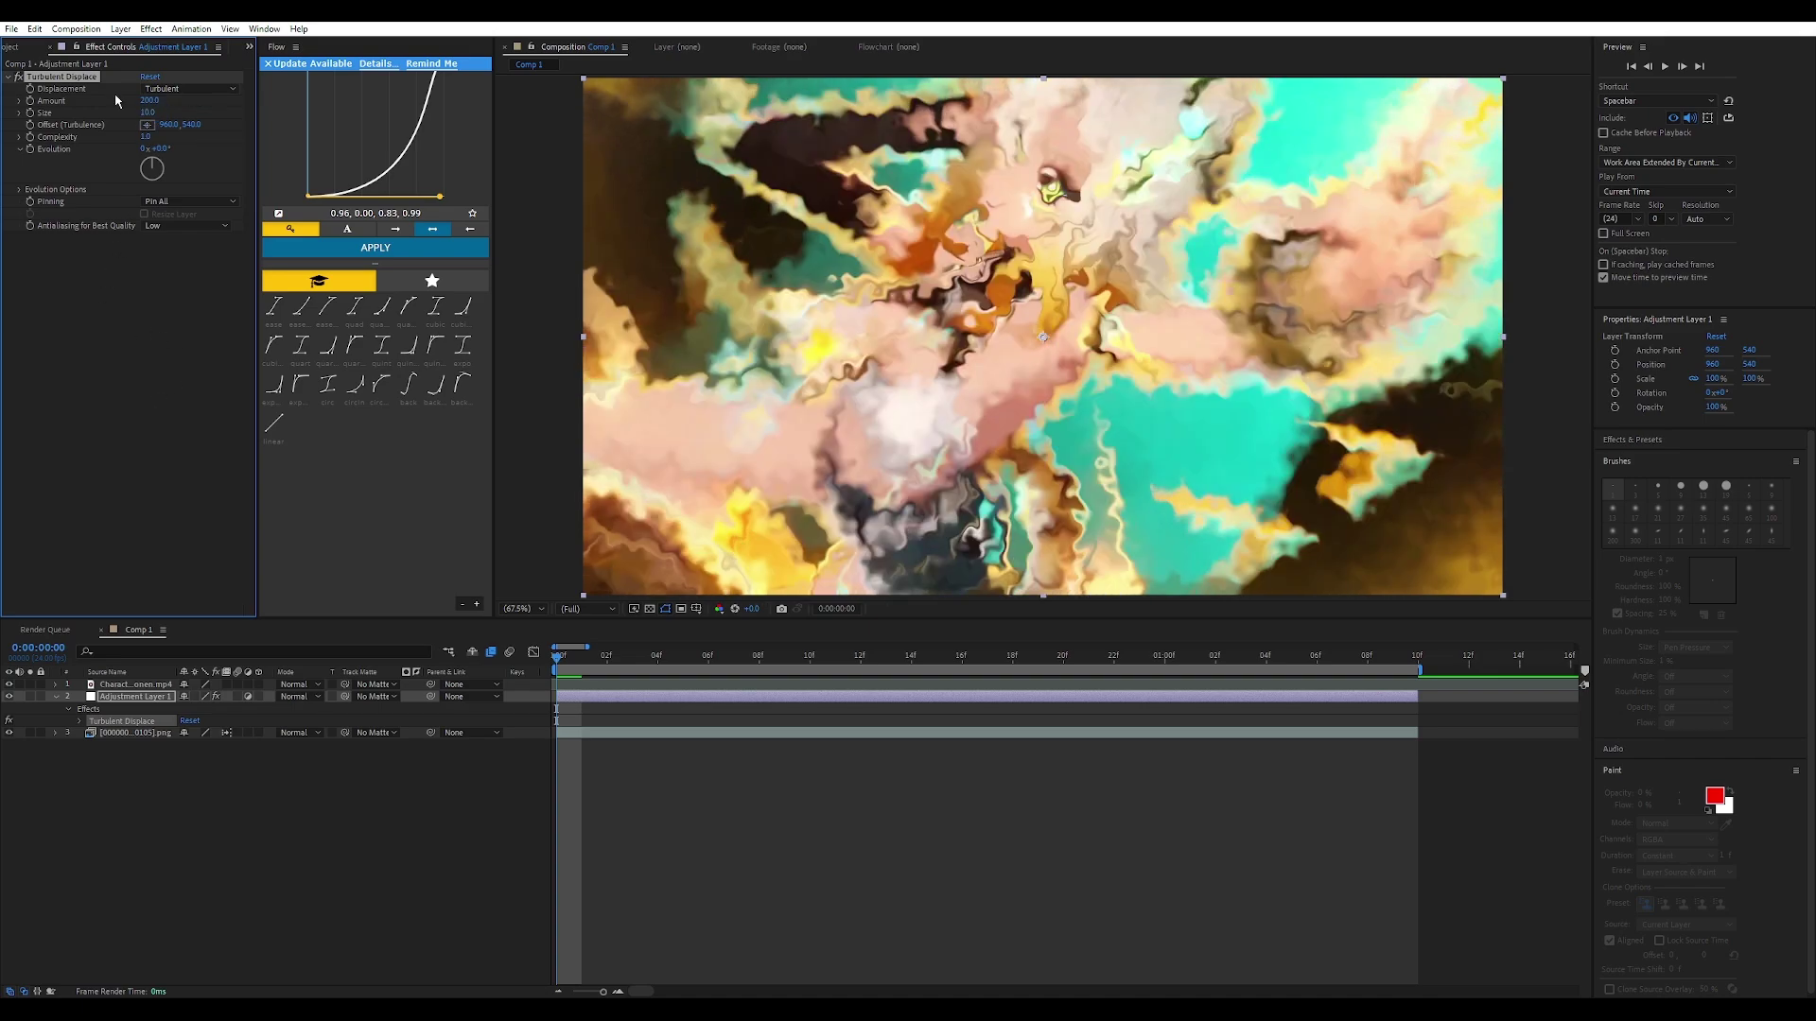
# Step: Compare Bulge once more, return to Turbulent, and set Complexity to 1.4
pyautogui.click(189, 89)
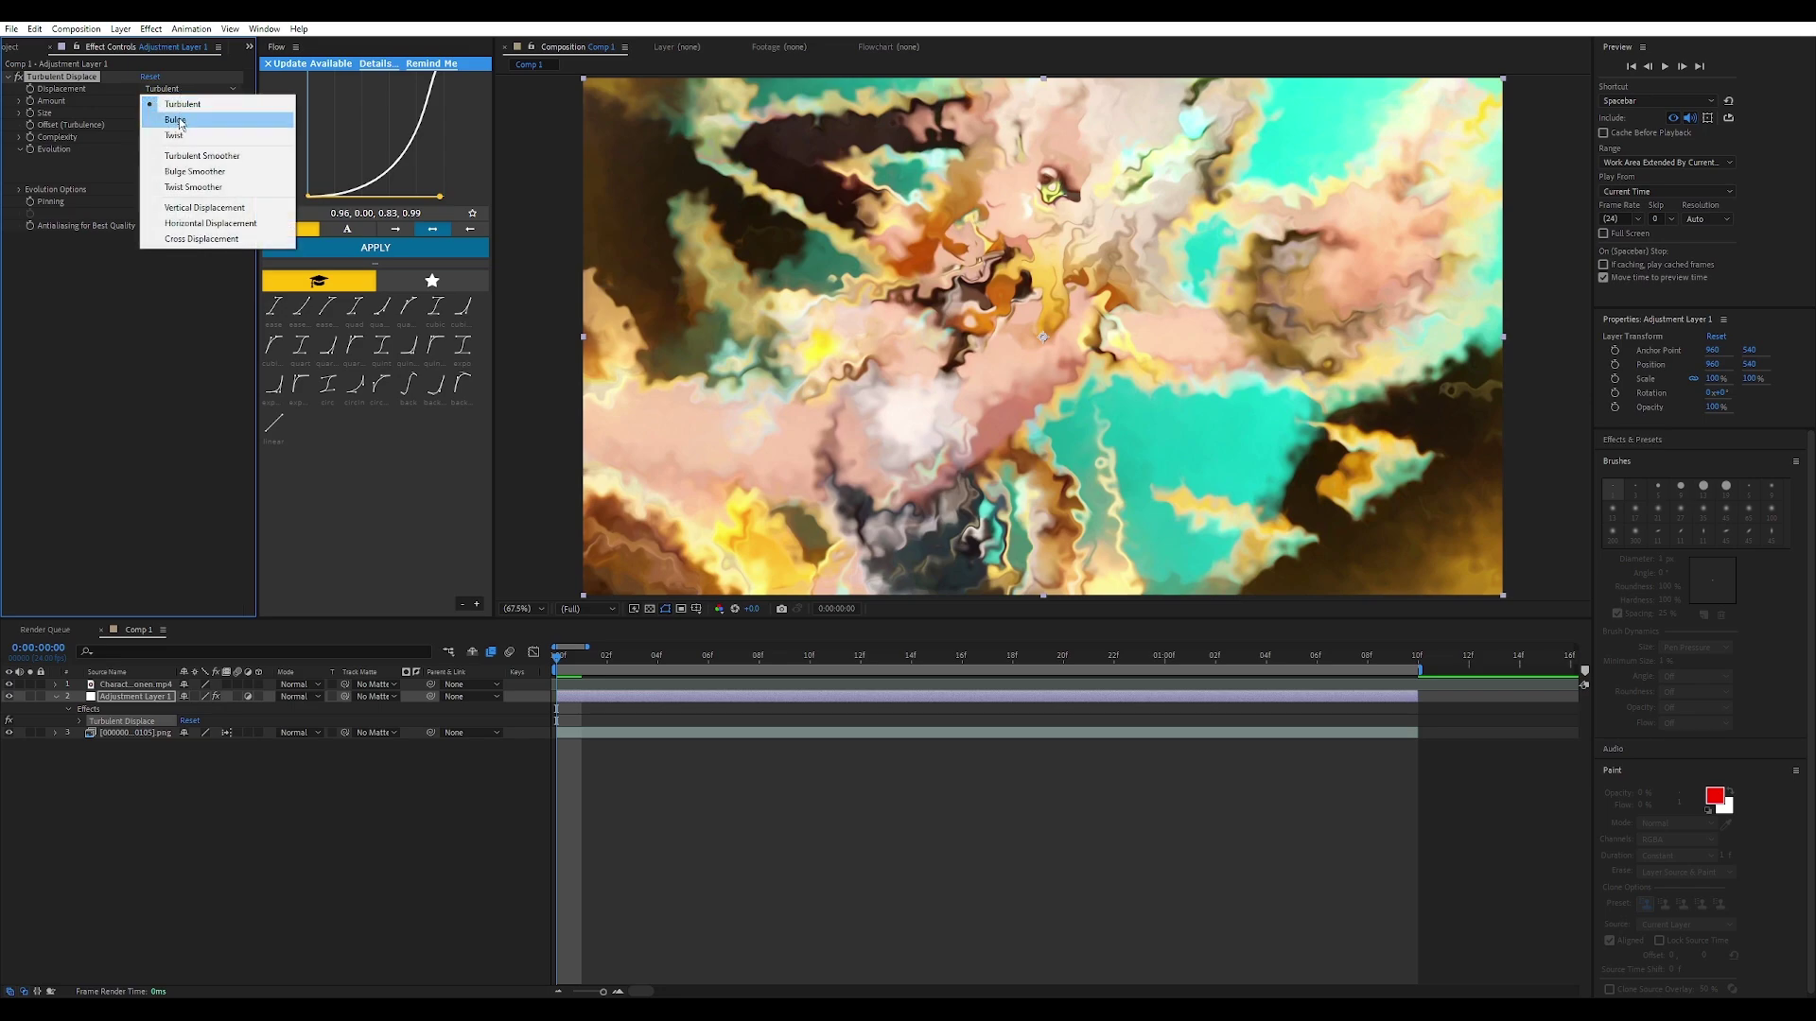
pyautogui.click(178, 125)
pyautogui.click(189, 89)
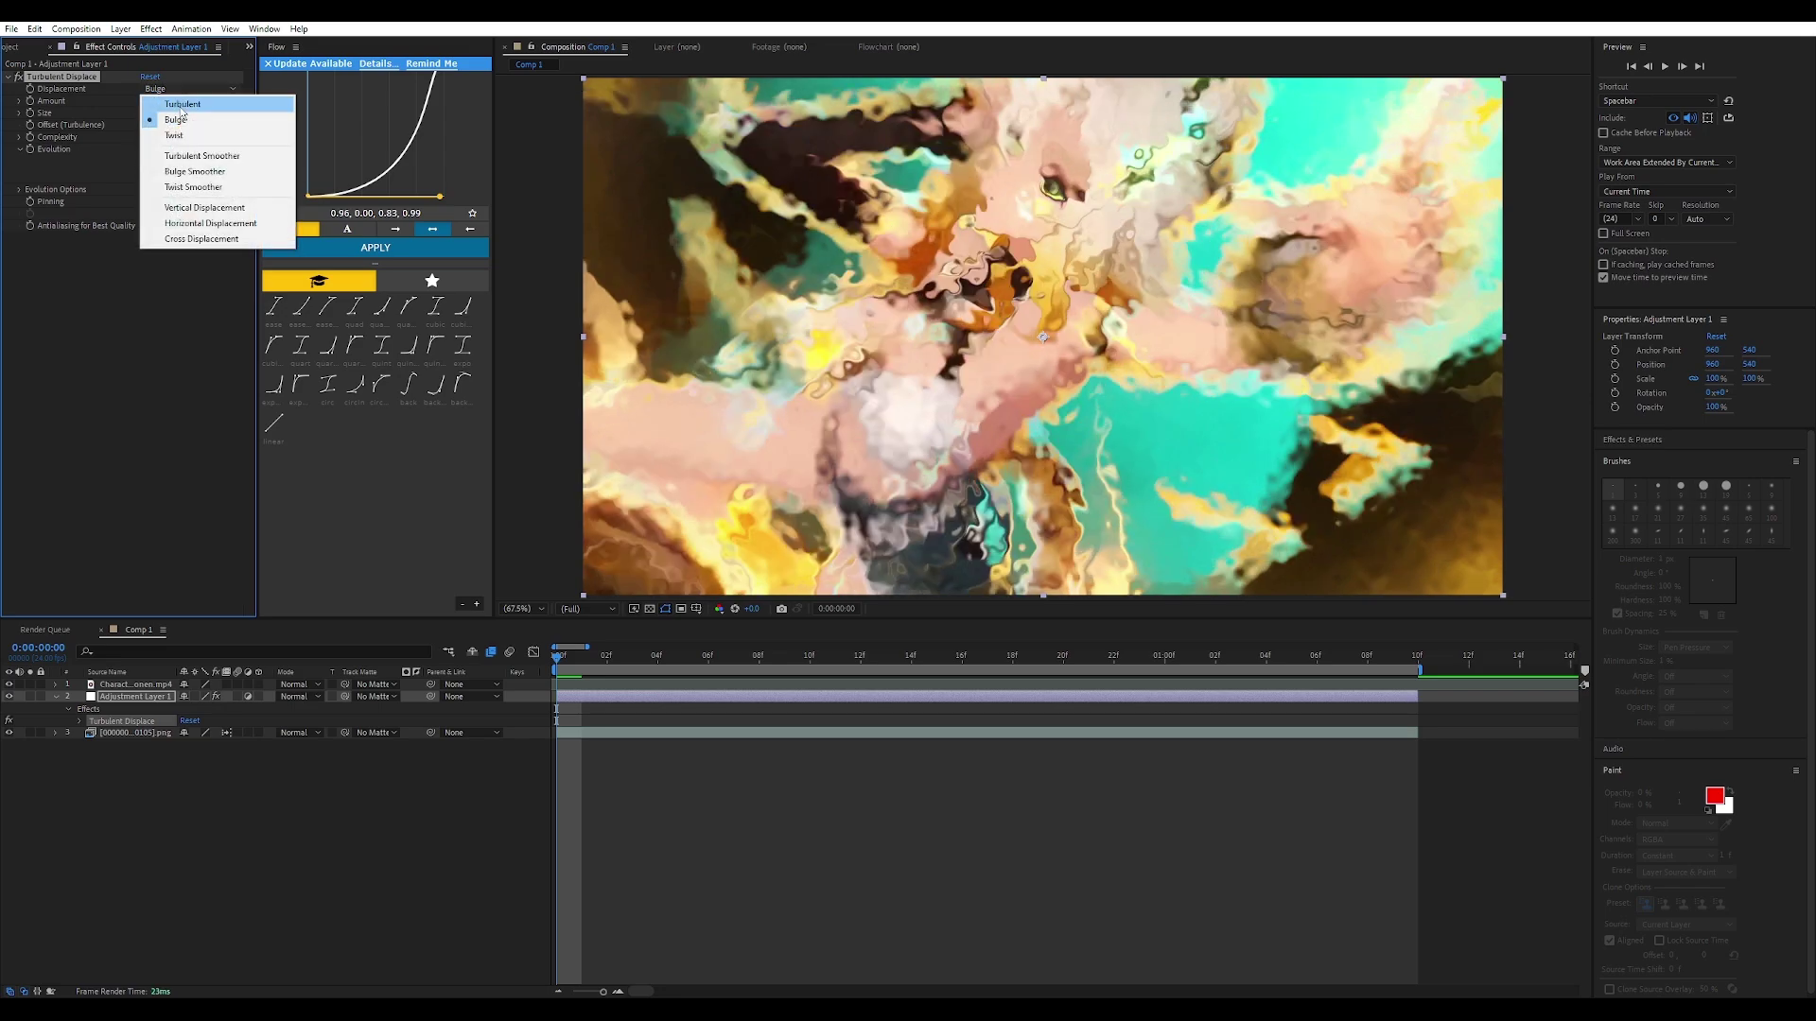
pyautogui.click(171, 105)
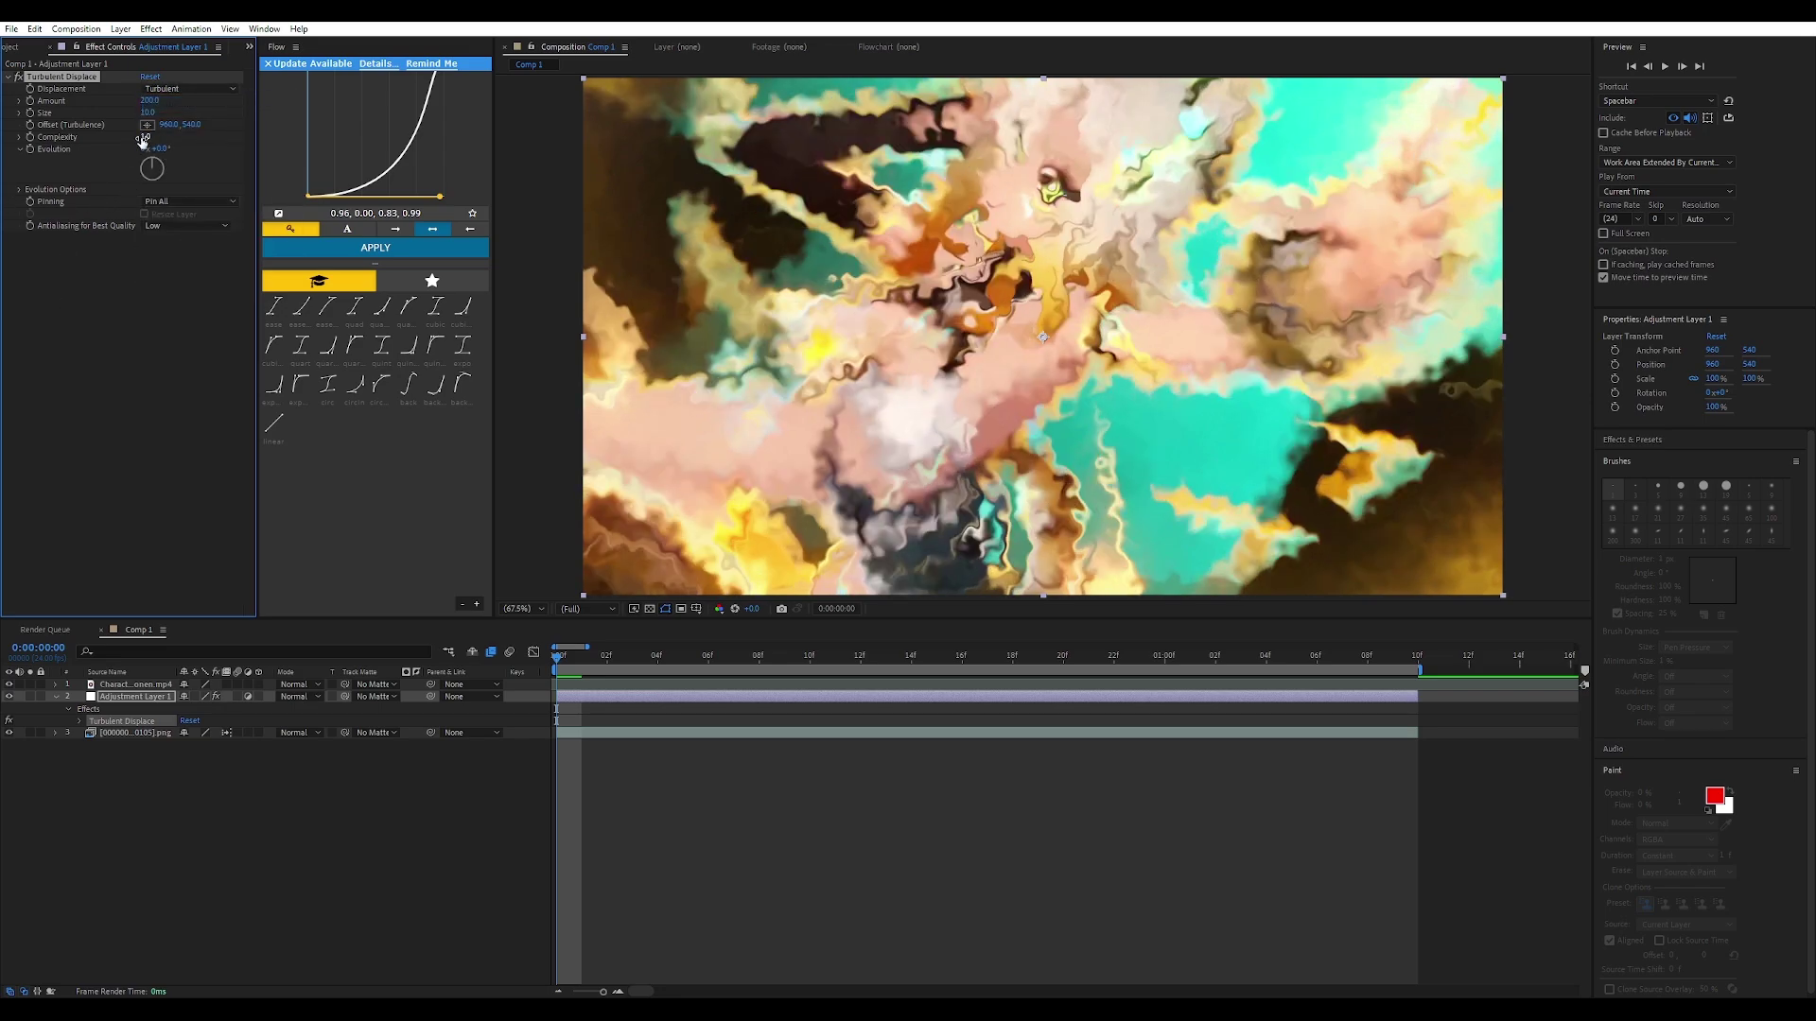
pyautogui.click(147, 137)
pyautogui.write('1.4')
pyautogui.press('Return')
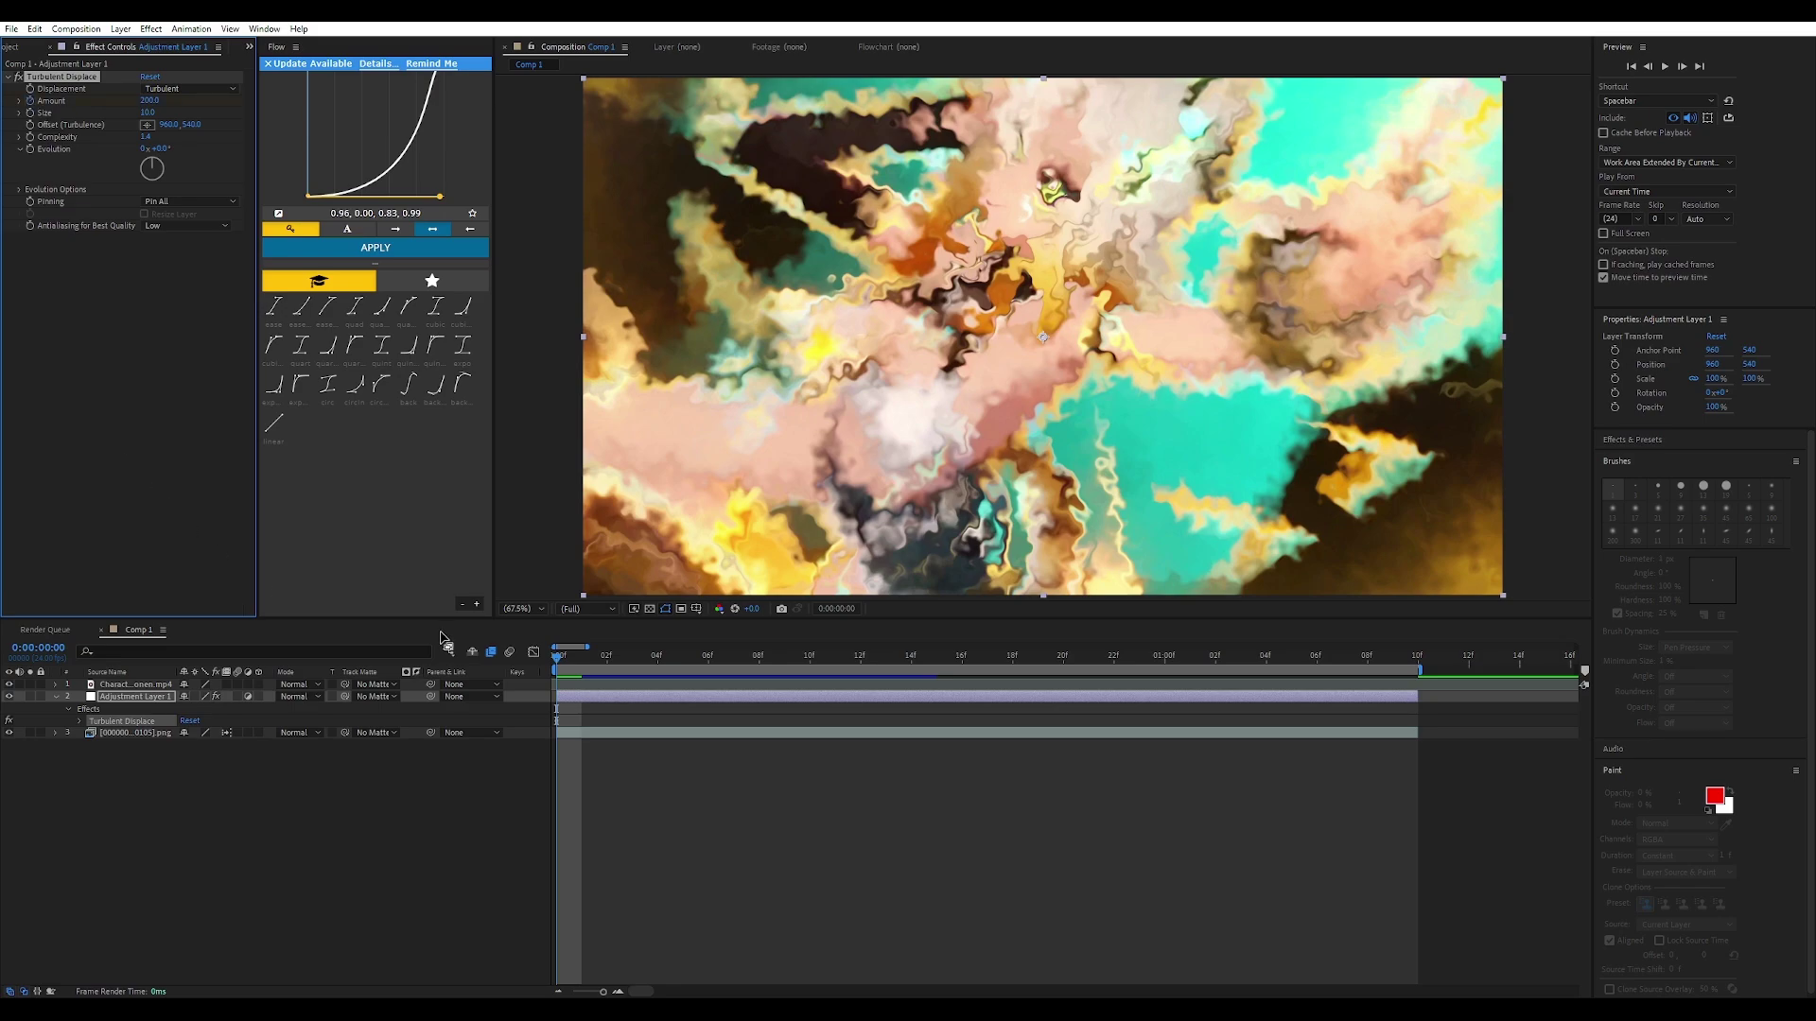
# Step: Key the Turbulent Displace Amount to 0 at frame 12
pyautogui.press('u')
pyautogui.moveTo(589, 662); pyautogui.dragTo(860, 664)
pyautogui.click(189, 721)
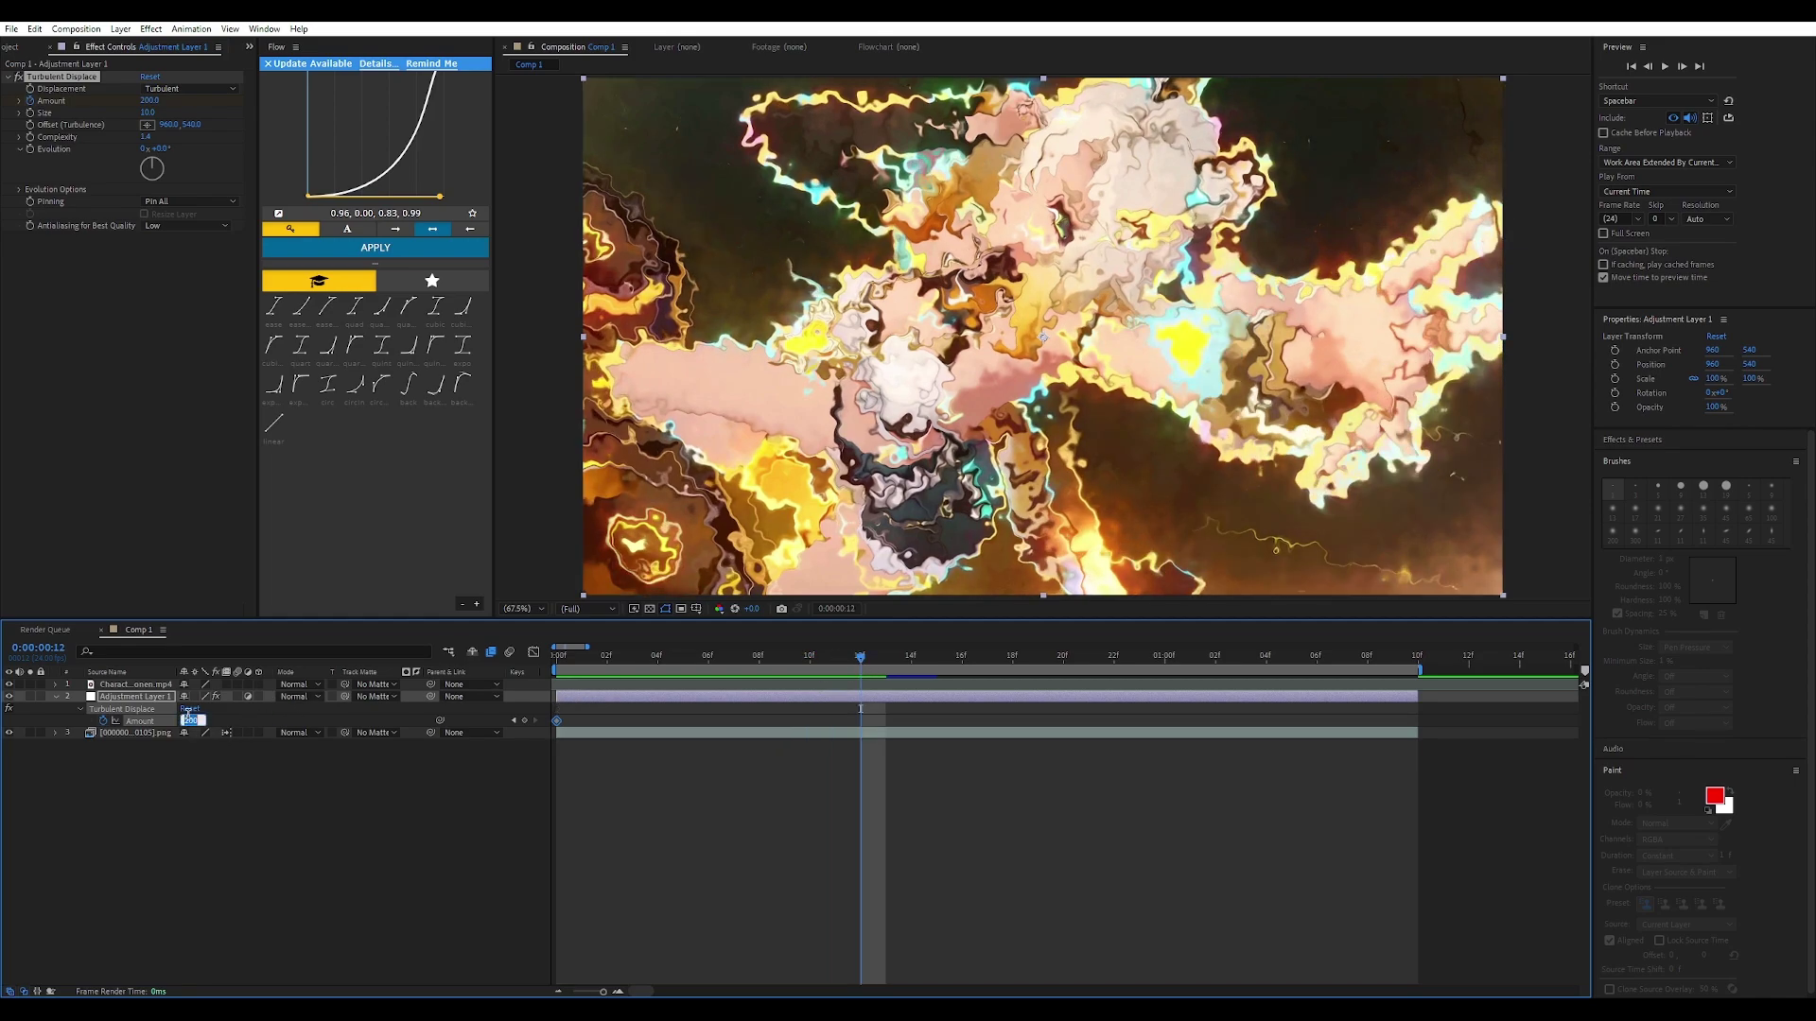
pyautogui.write('0')
pyautogui.press('Return')
# Step: Shape the Amount speed graph so the distortion eases quickly into 0
pyautogui.moveTo(880, 717); pyautogui.dragTo(546, 731)
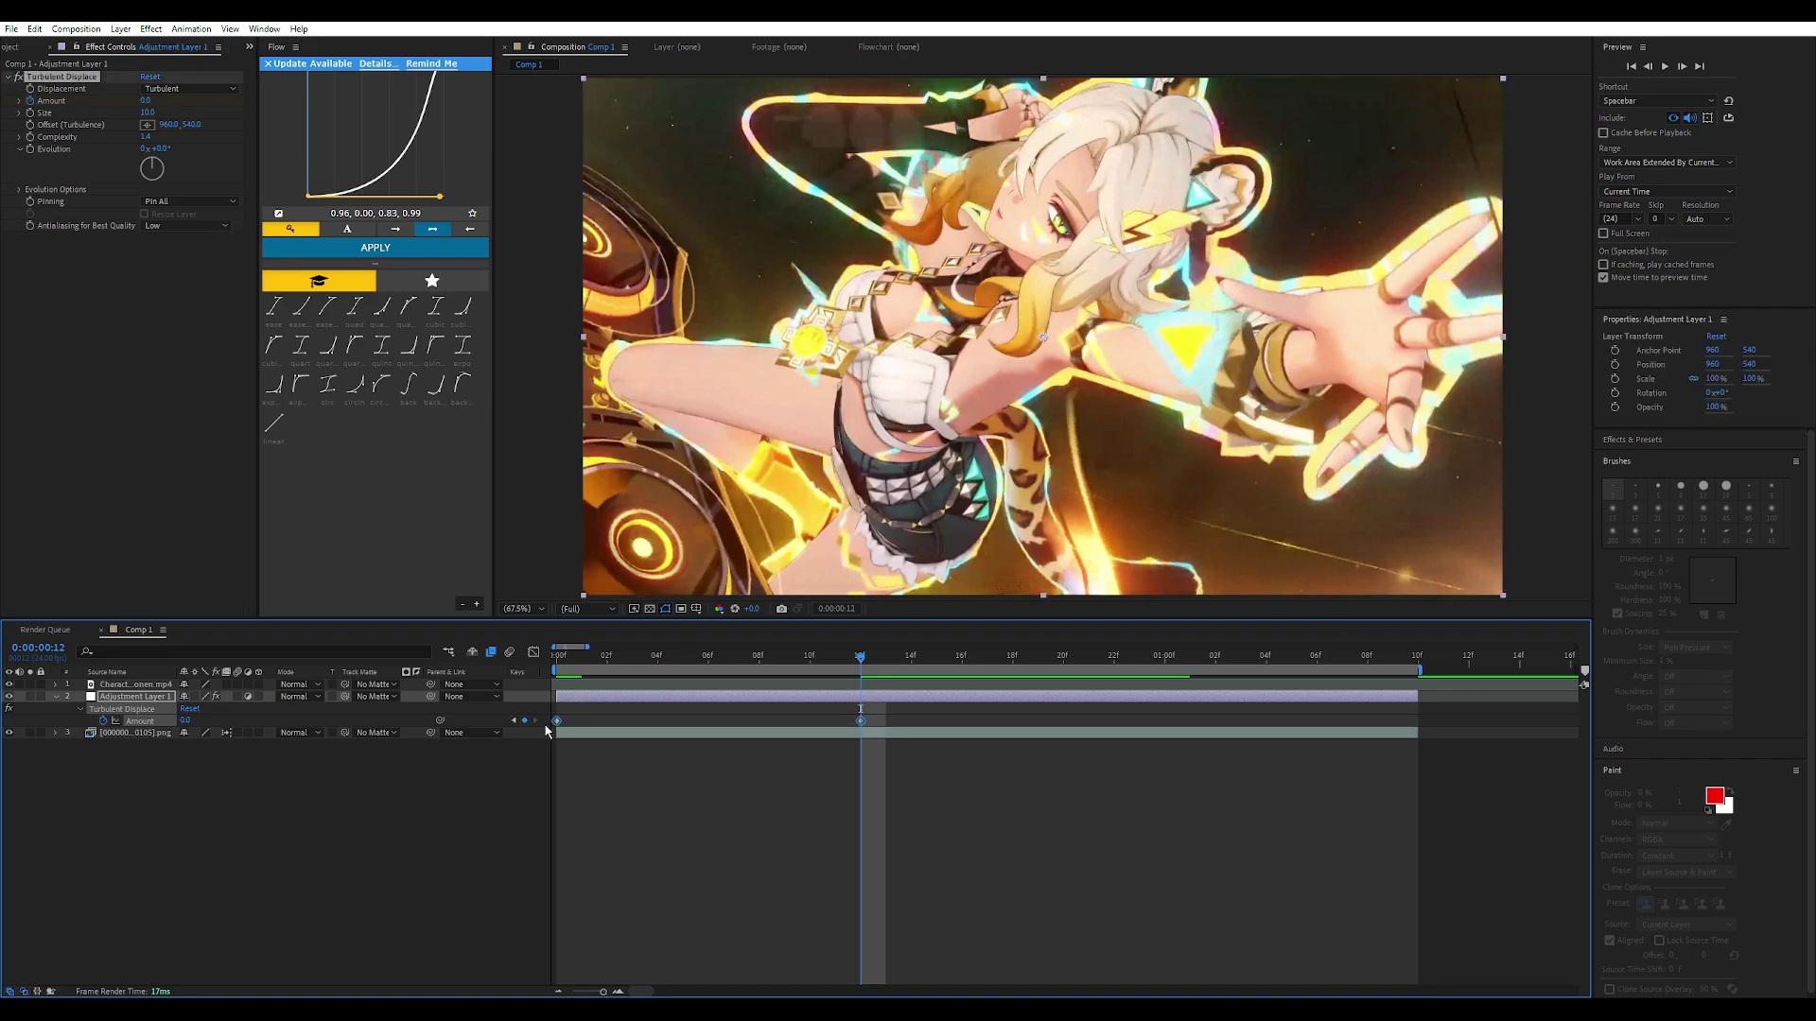
pyautogui.click(534, 652)
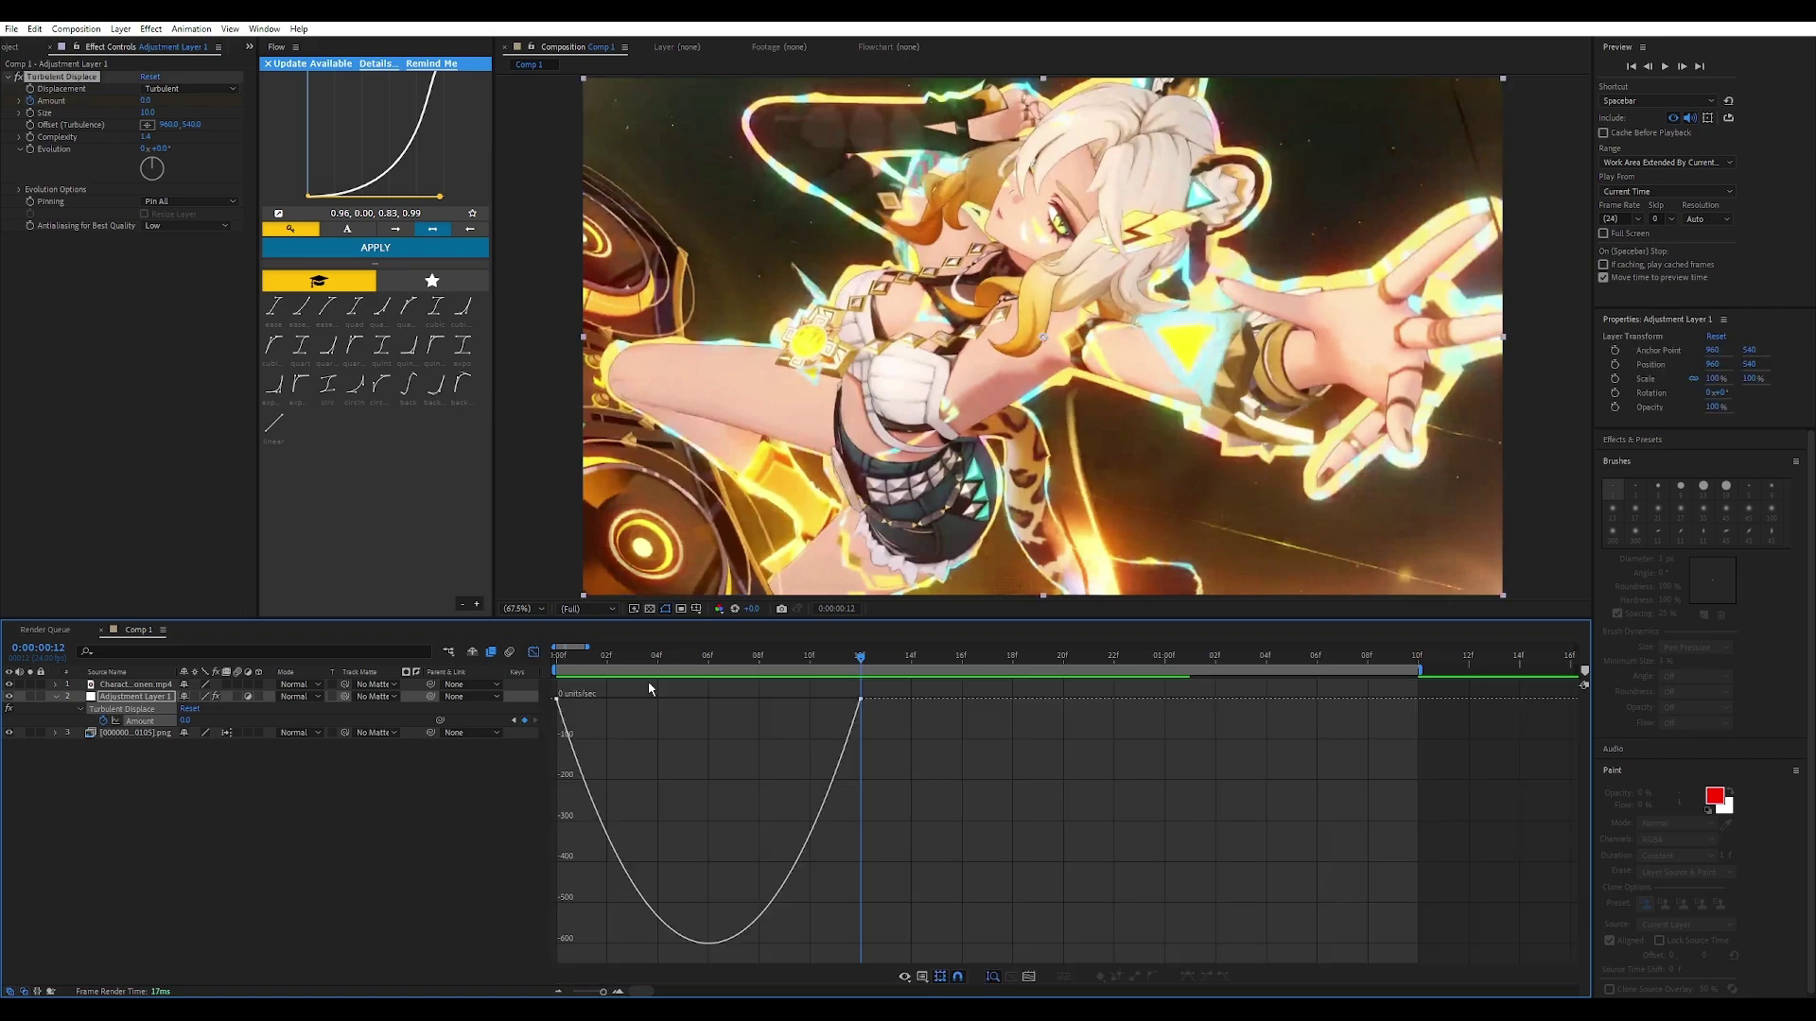
pyautogui.click(859, 704)
pyautogui.moveTo(786, 705); pyautogui.dragTo(822, 648)
pyautogui.click(571, 659)
# Step: Preview from the start, return to layer bars, and check the settled frame
pyautogui.press('Home')
pyautogui.press('space')
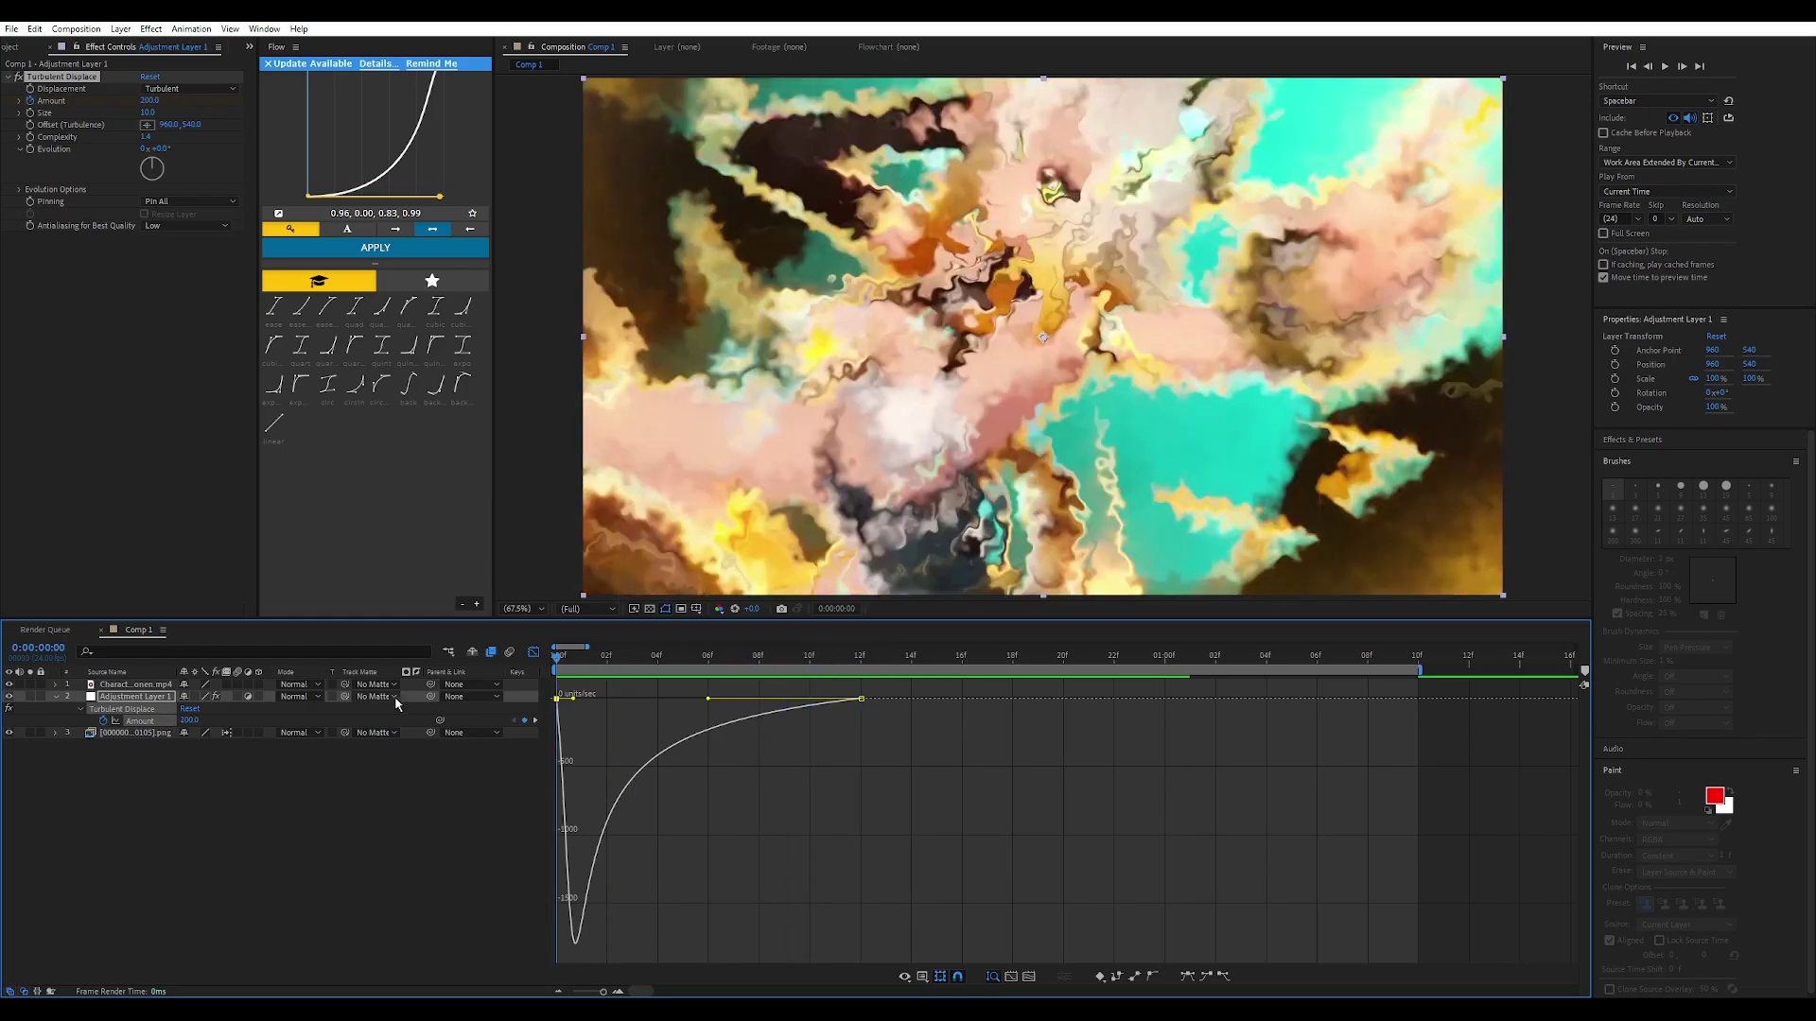
pyautogui.press('space')
pyautogui.hotkey('shift', 'F3')
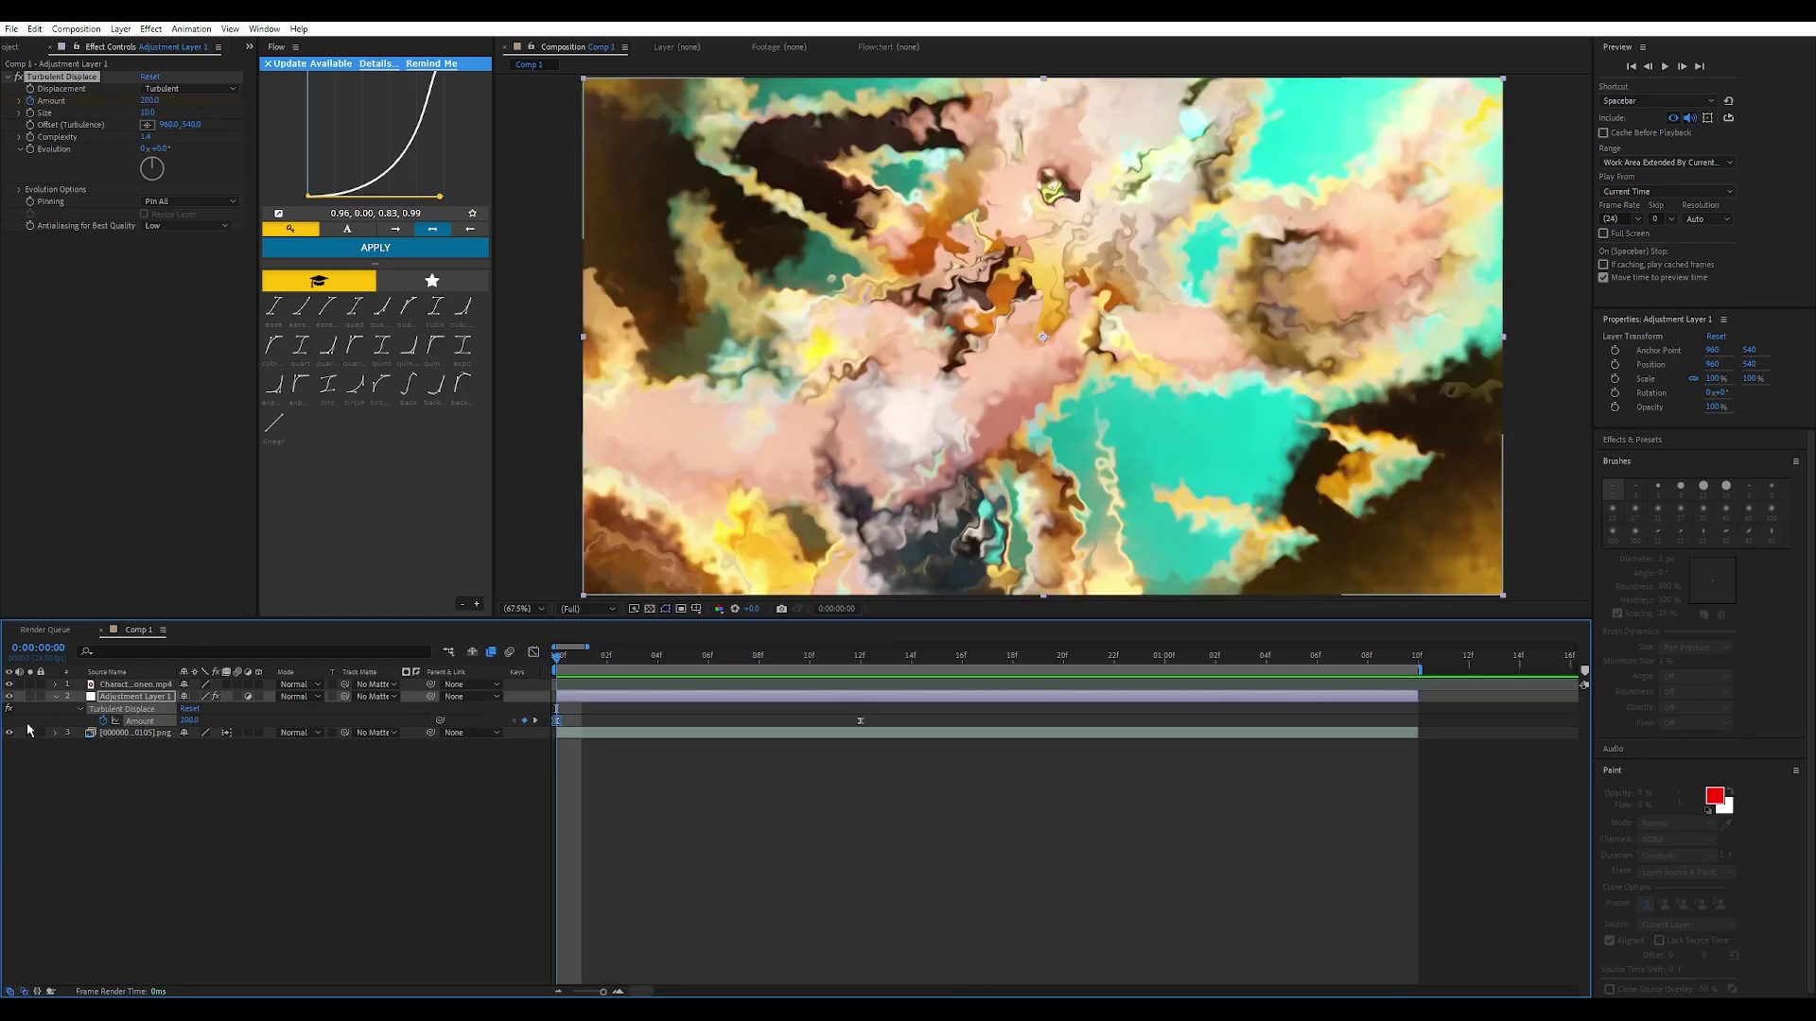
pyautogui.press('u')
pyautogui.moveTo(674, 659); pyautogui.dragTo(731, 662)
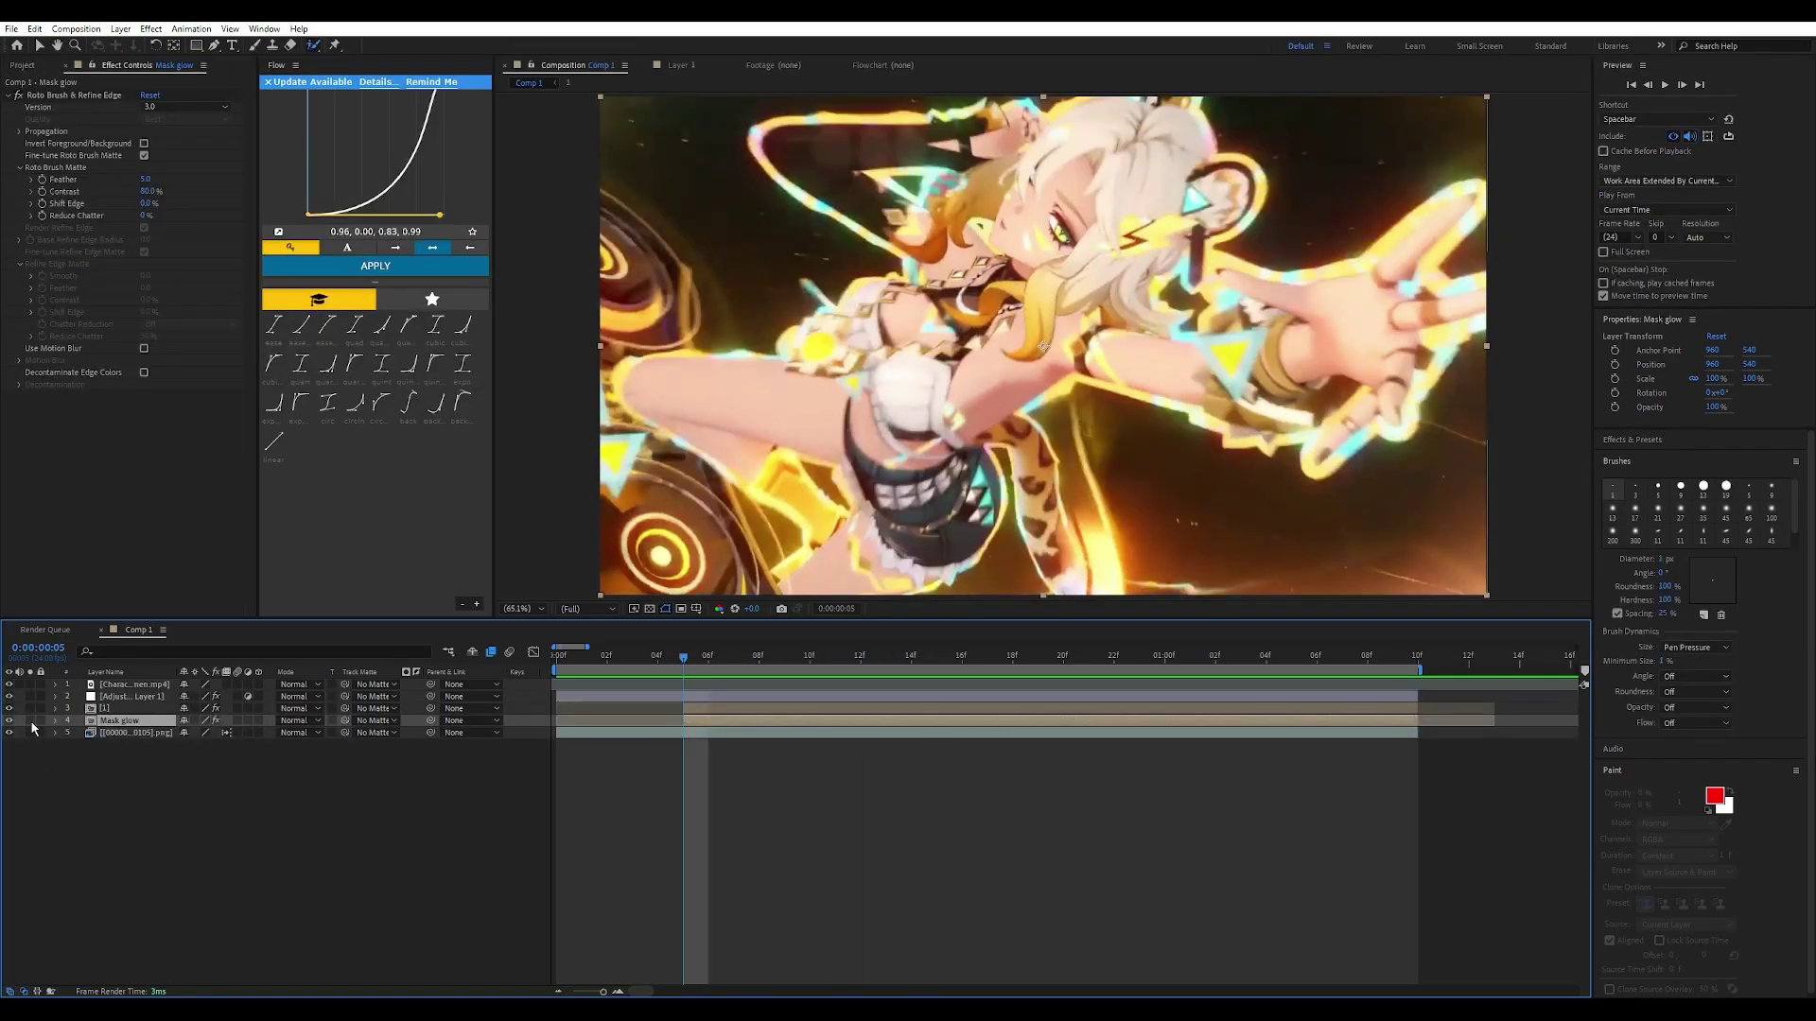
# Step: Solo the matted character layer to inspect a later frame, then unsolo it
pyautogui.click(30, 709)
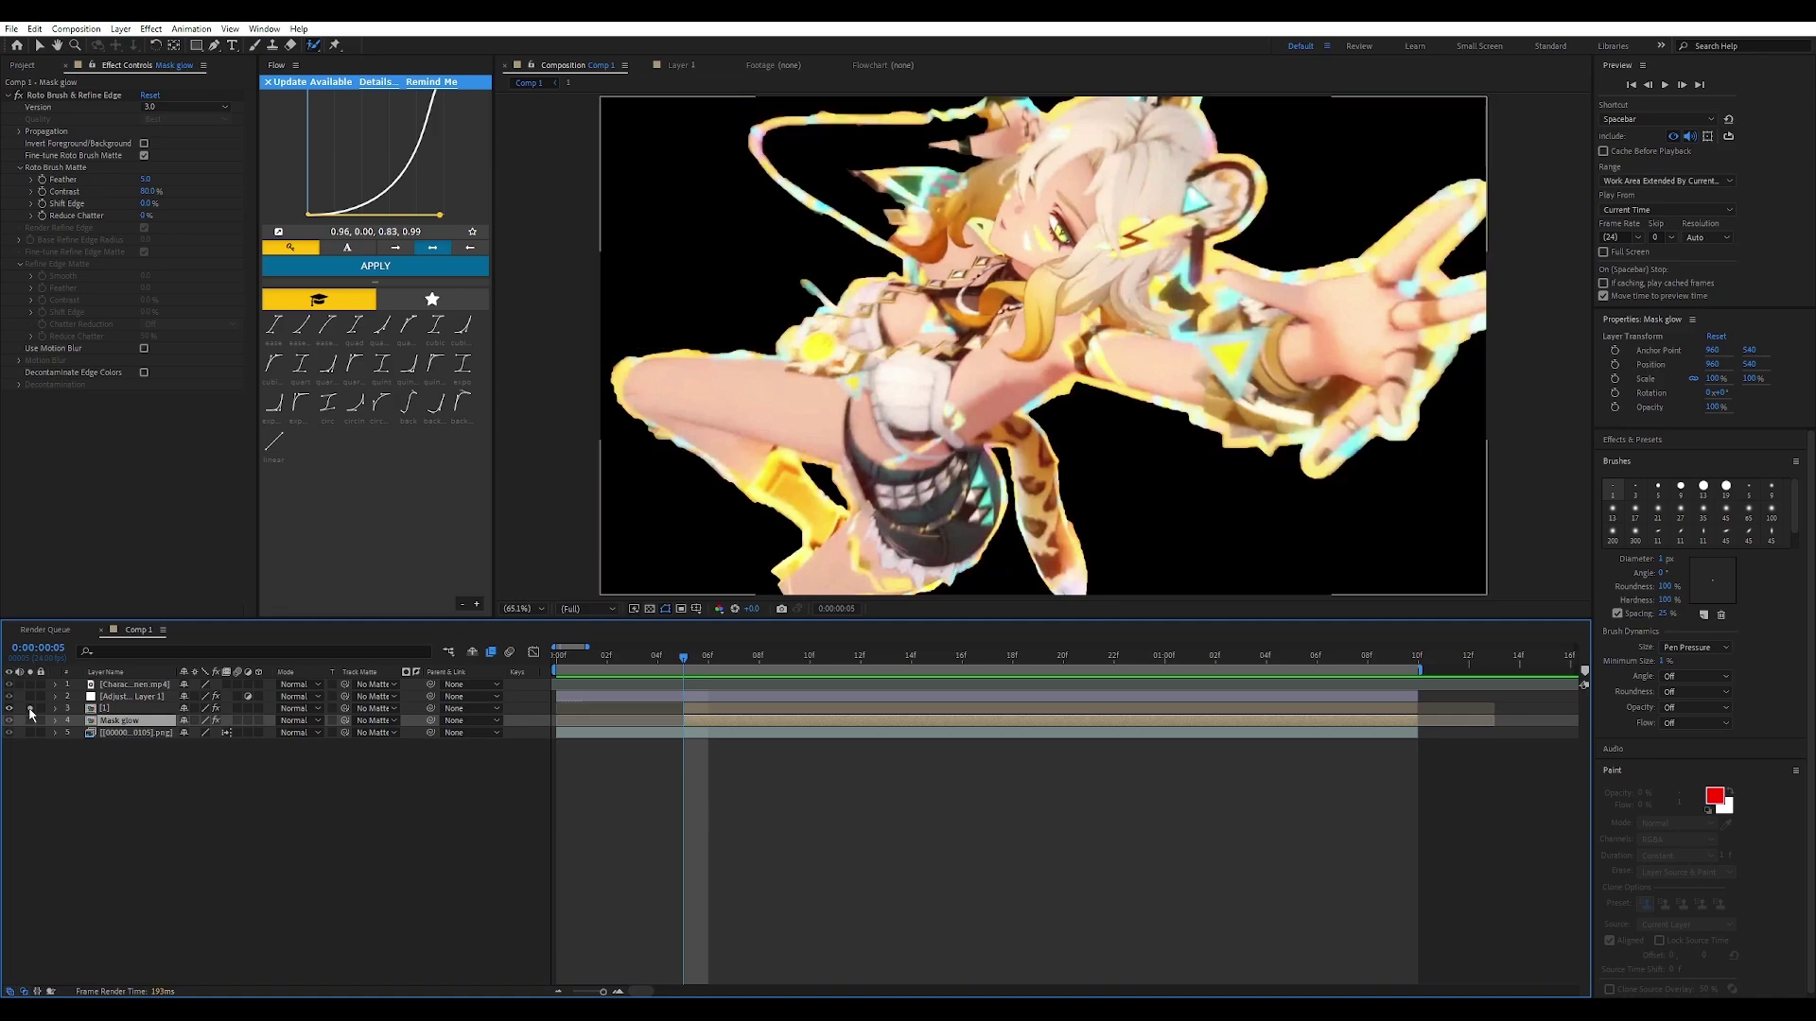
pyautogui.moveTo(716, 656)
pyautogui.mouseDown()
pyautogui.moveTo(1239, 643)
pyautogui.moveTo(685, 641)
pyautogui.mouseUp()
pyautogui.click(30, 708)
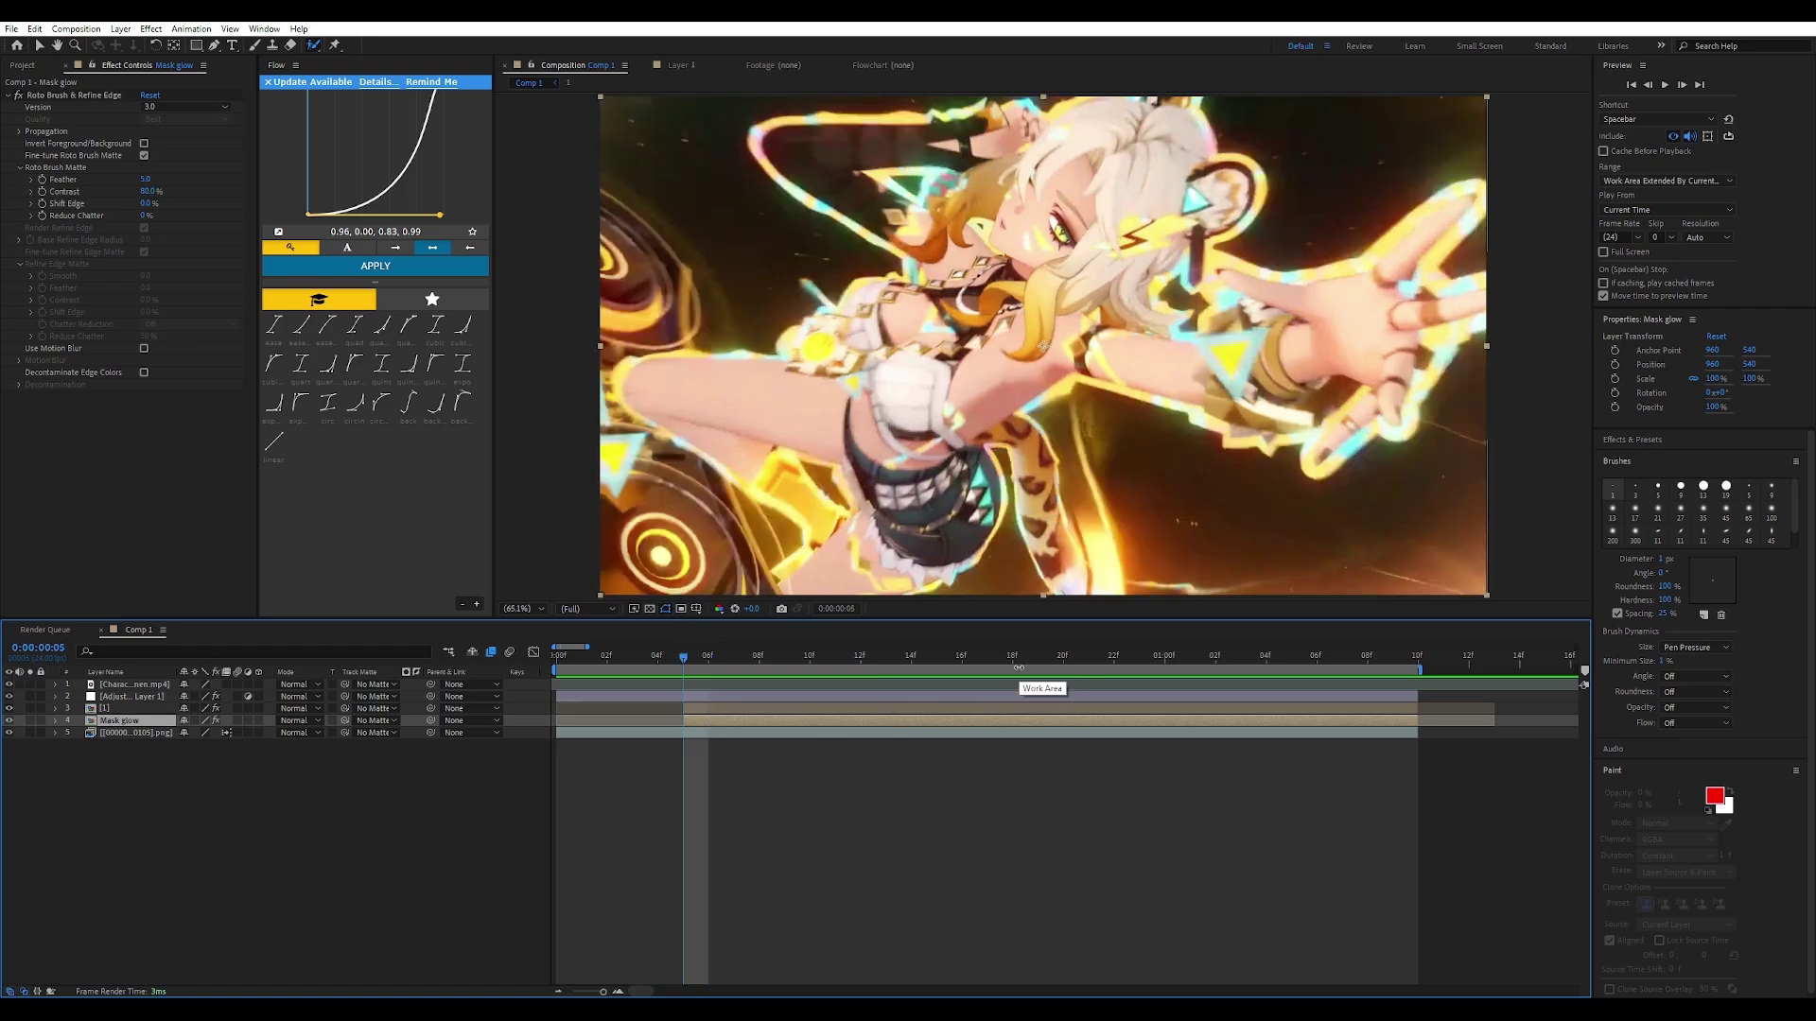
# Step: Apply Turbulent Displace to the Mask glow layer, keeping Turbulent displacement
pyautogui.hotkey('ctrl', 'space')
pyautogui.write('turb')
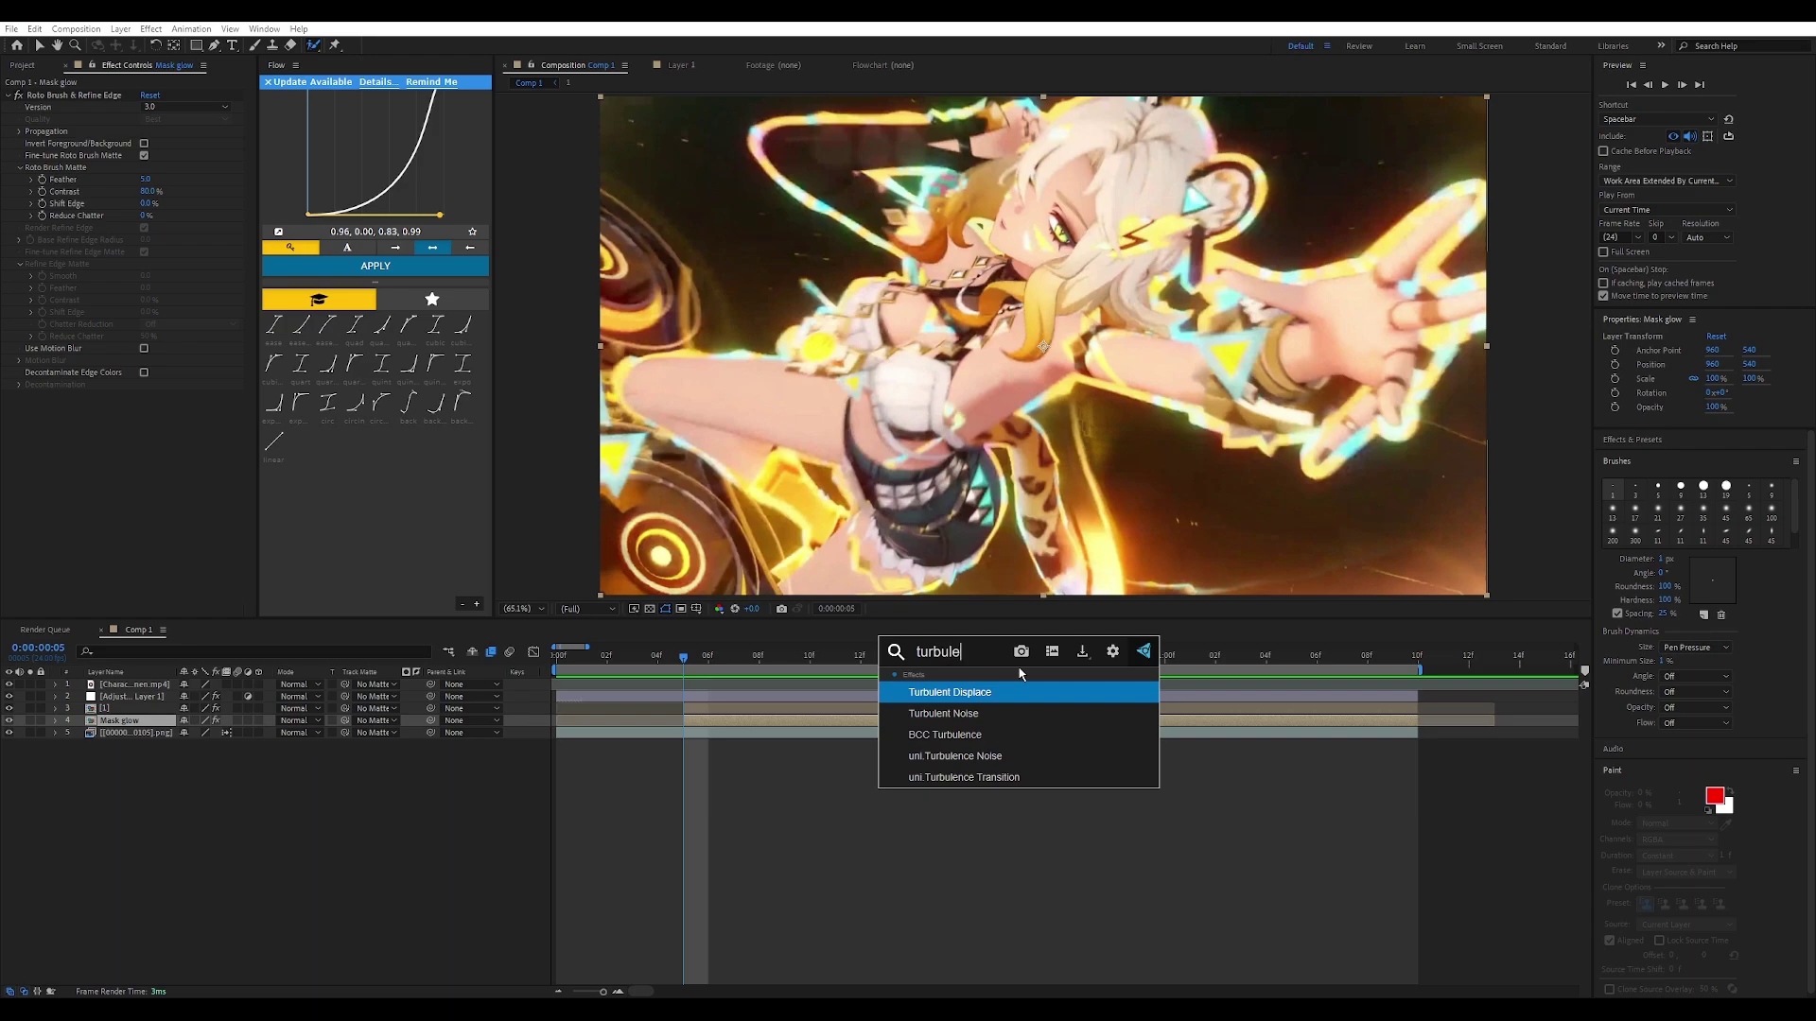
pyautogui.press('Return')
pyautogui.click(195, 411)
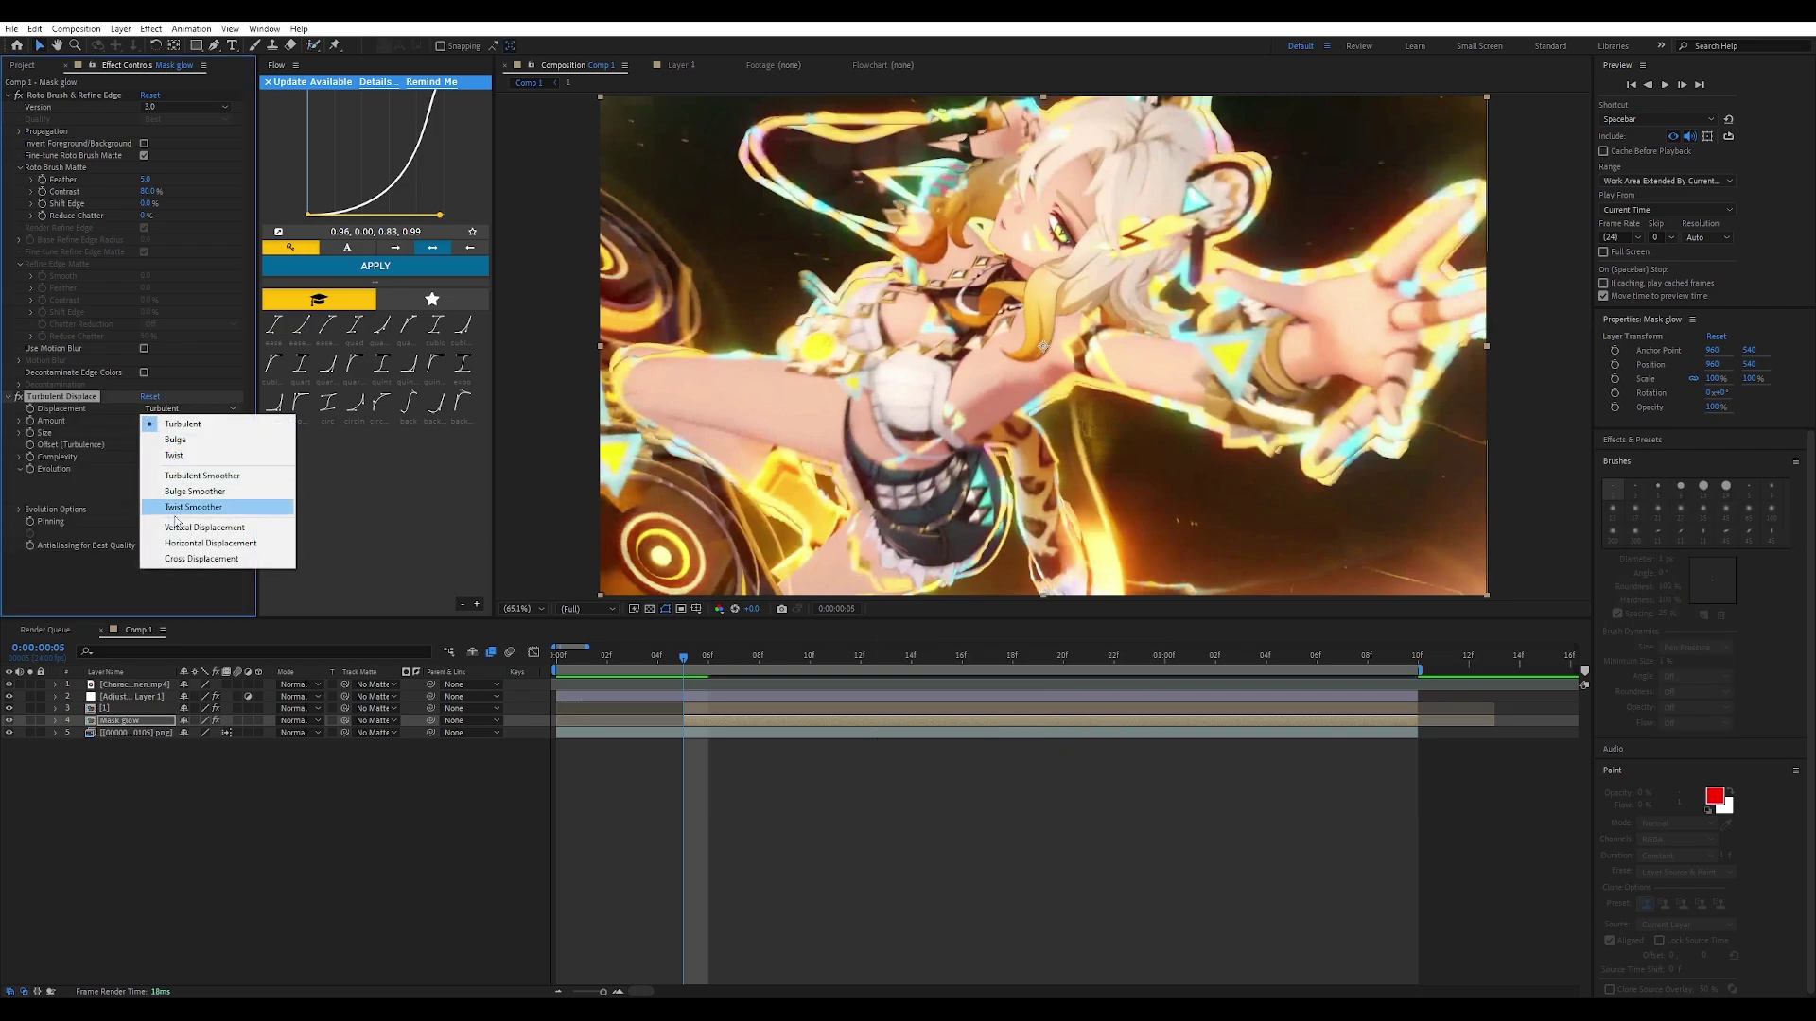
pyautogui.click(151, 420)
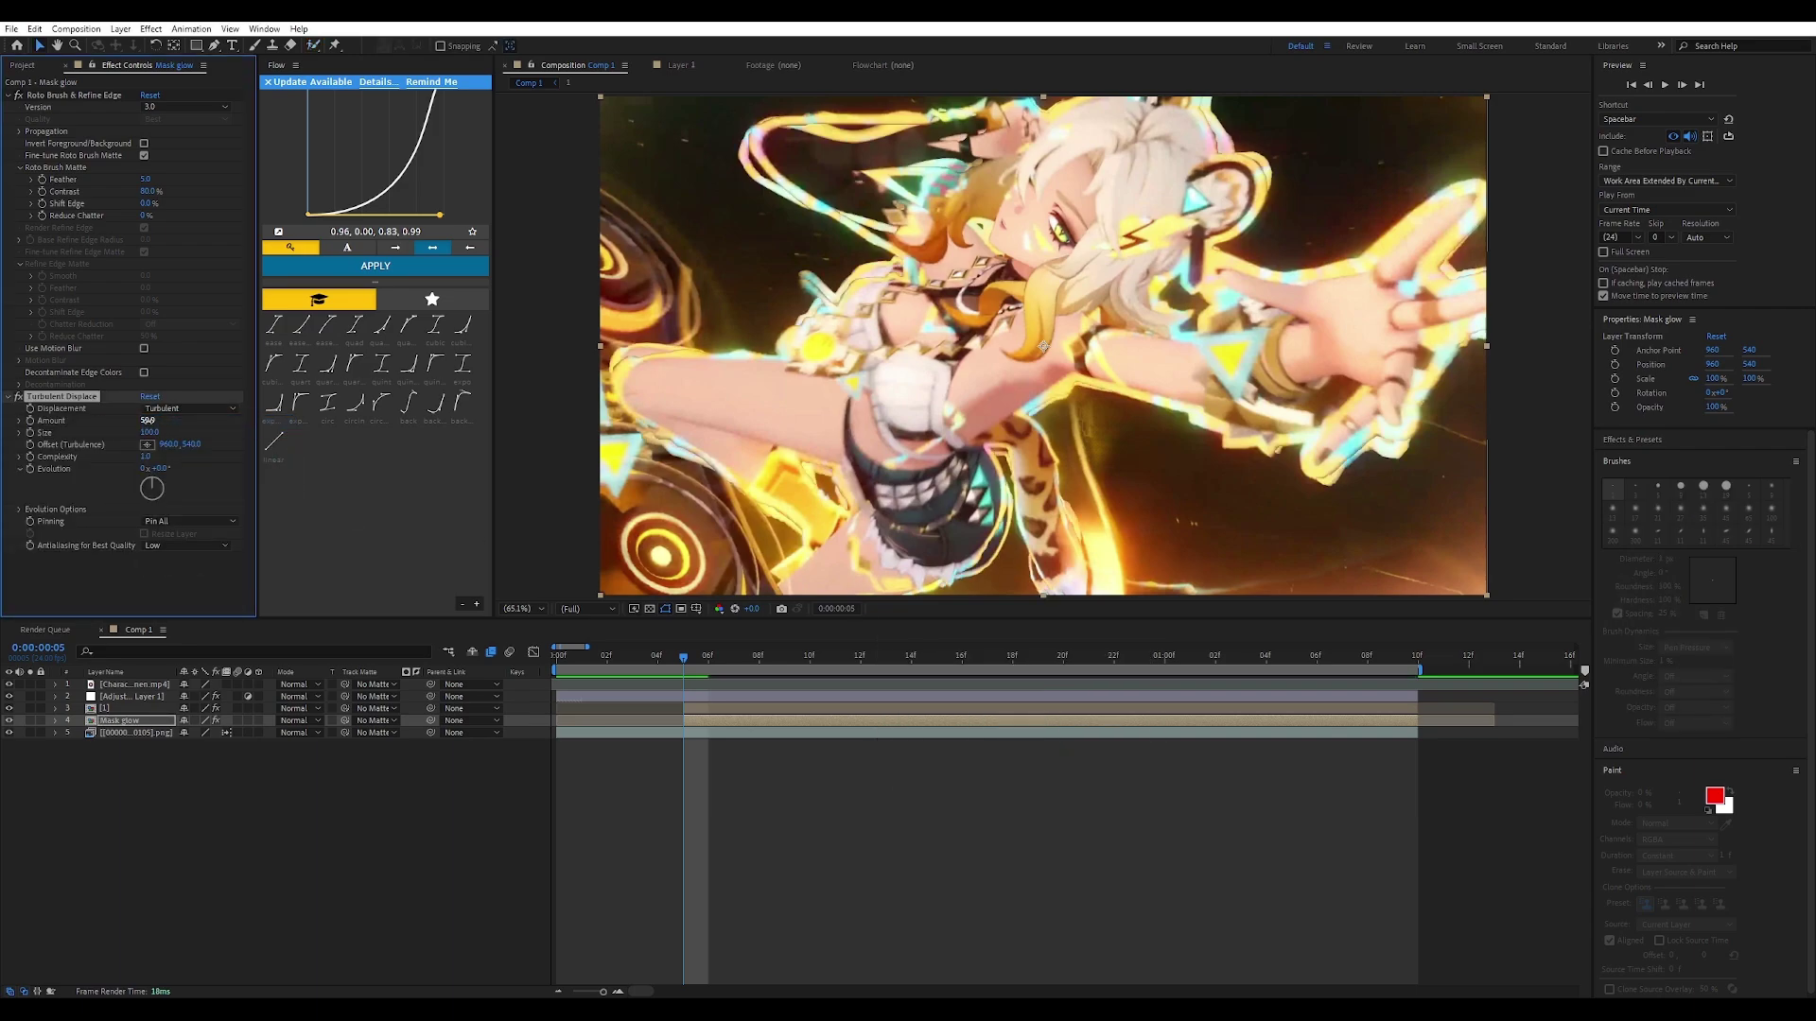
# Step: Set Amount 200 and Size 12, and add an Evolution keyframe
pyautogui.click(149, 421)
pyautogui.write('200')
pyautogui.press('Tab')
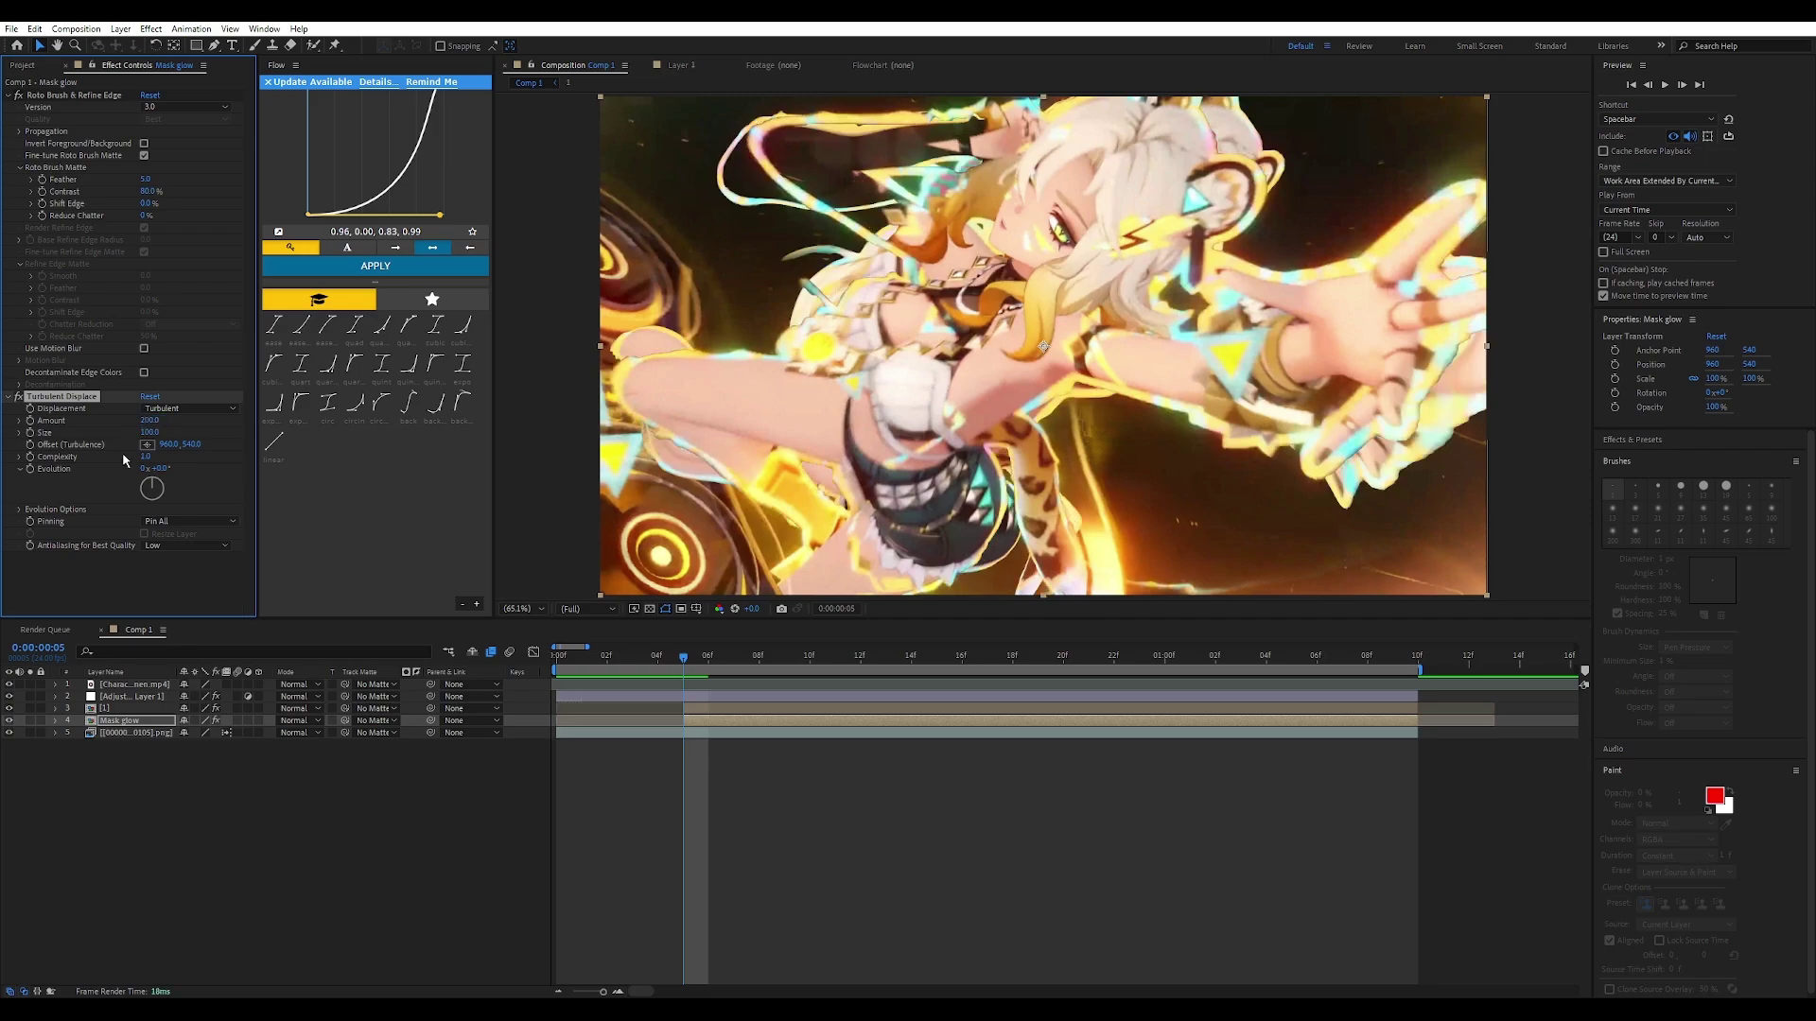
pyautogui.write('12')
pyautogui.click(140, 589)
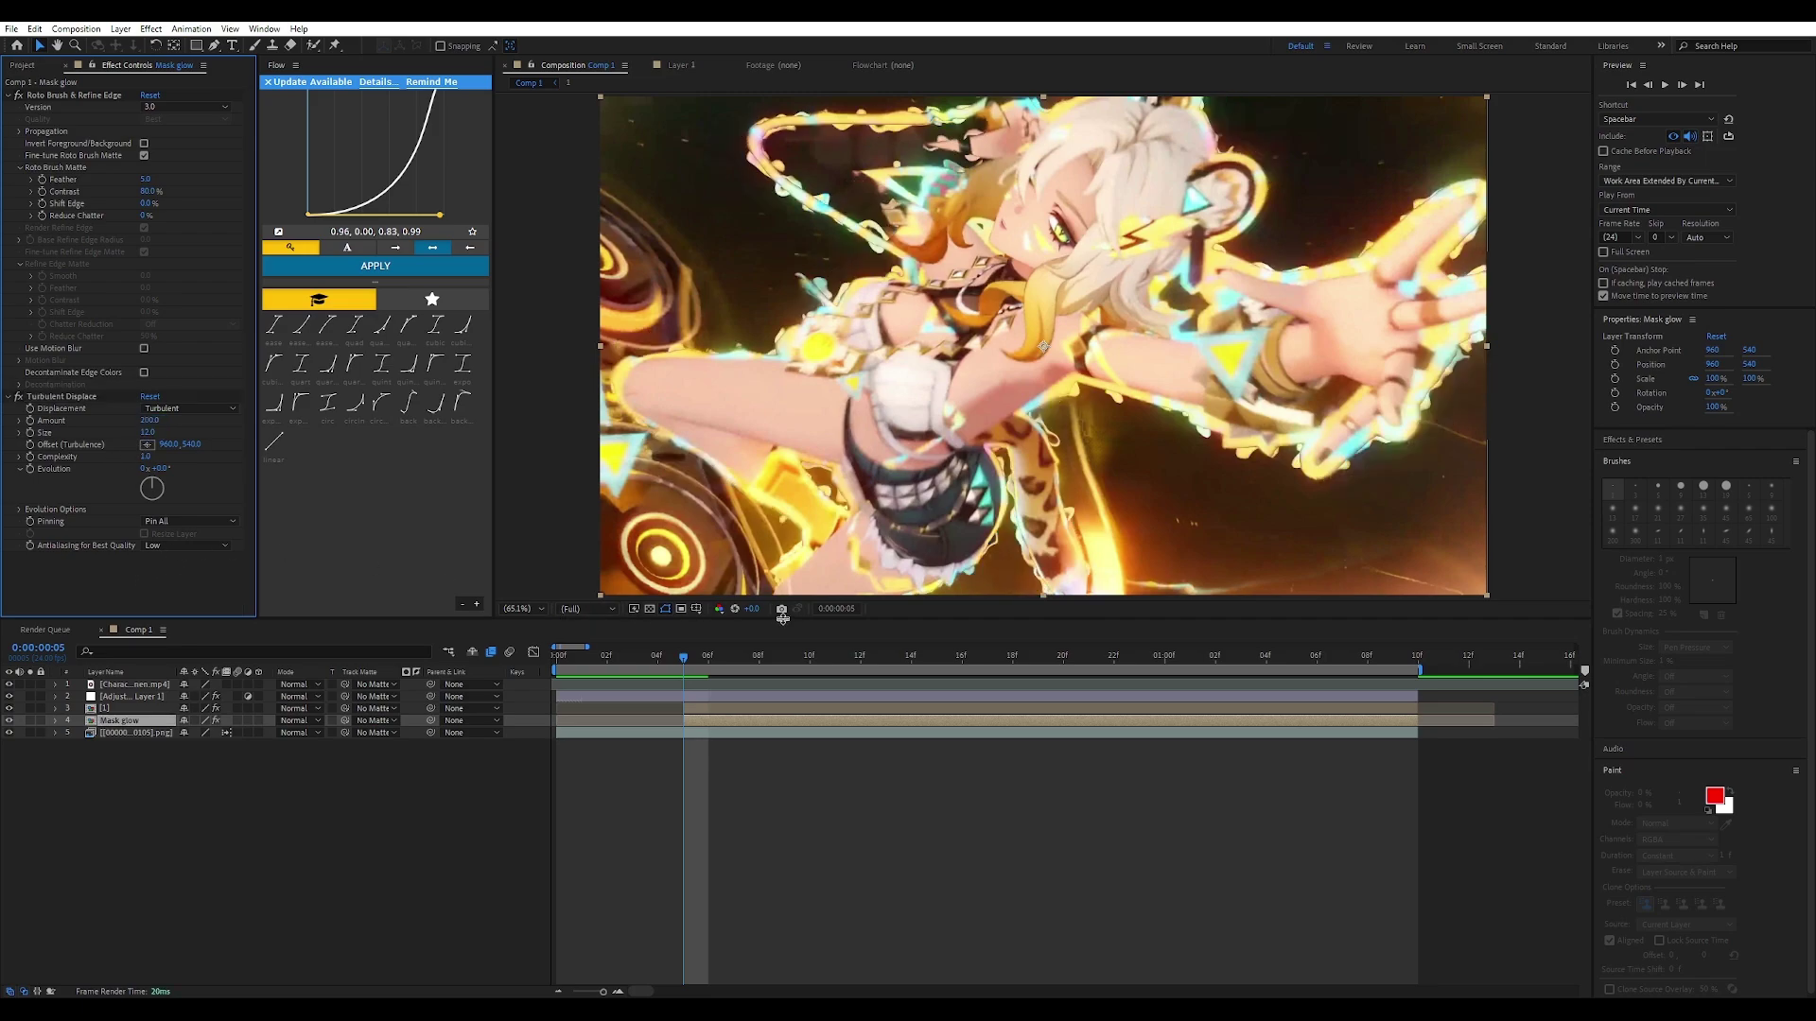
pyautogui.click(31, 468)
# Step: Set the Mask glow Evolution to 180° at 1:10
pyautogui.press('u')
pyautogui.click(1413, 660)
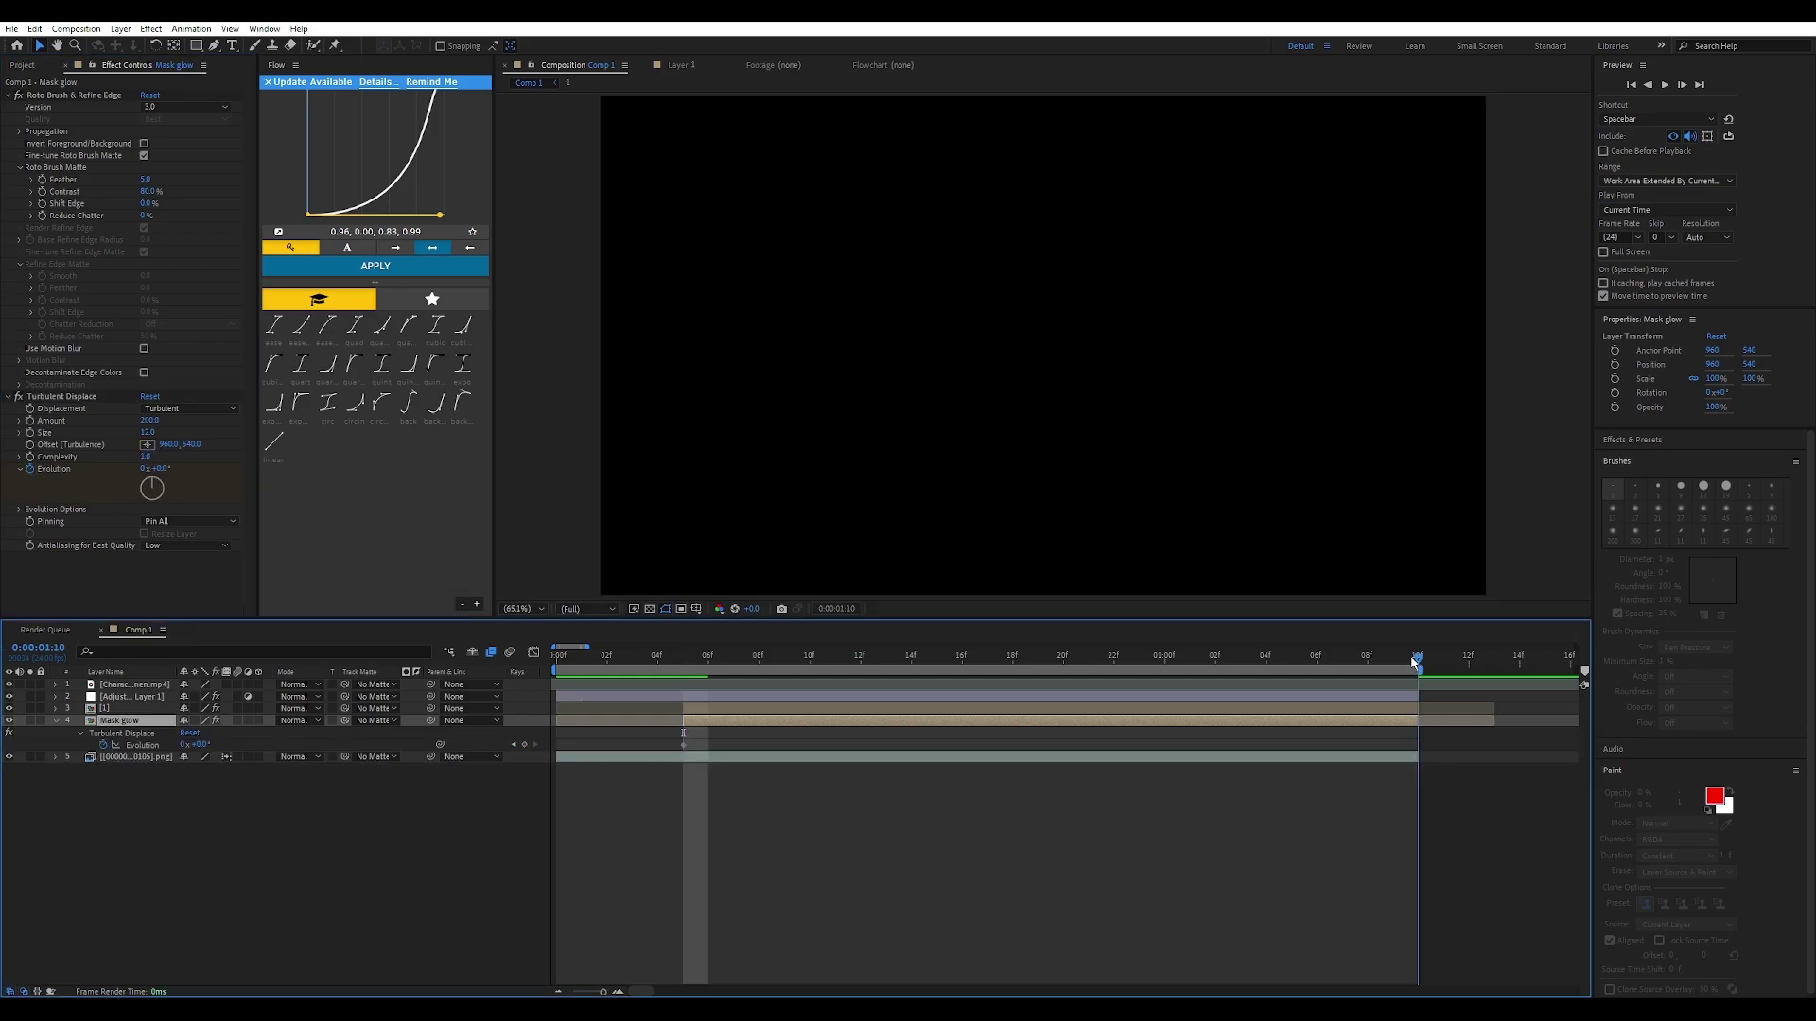
pyautogui.click(164, 468)
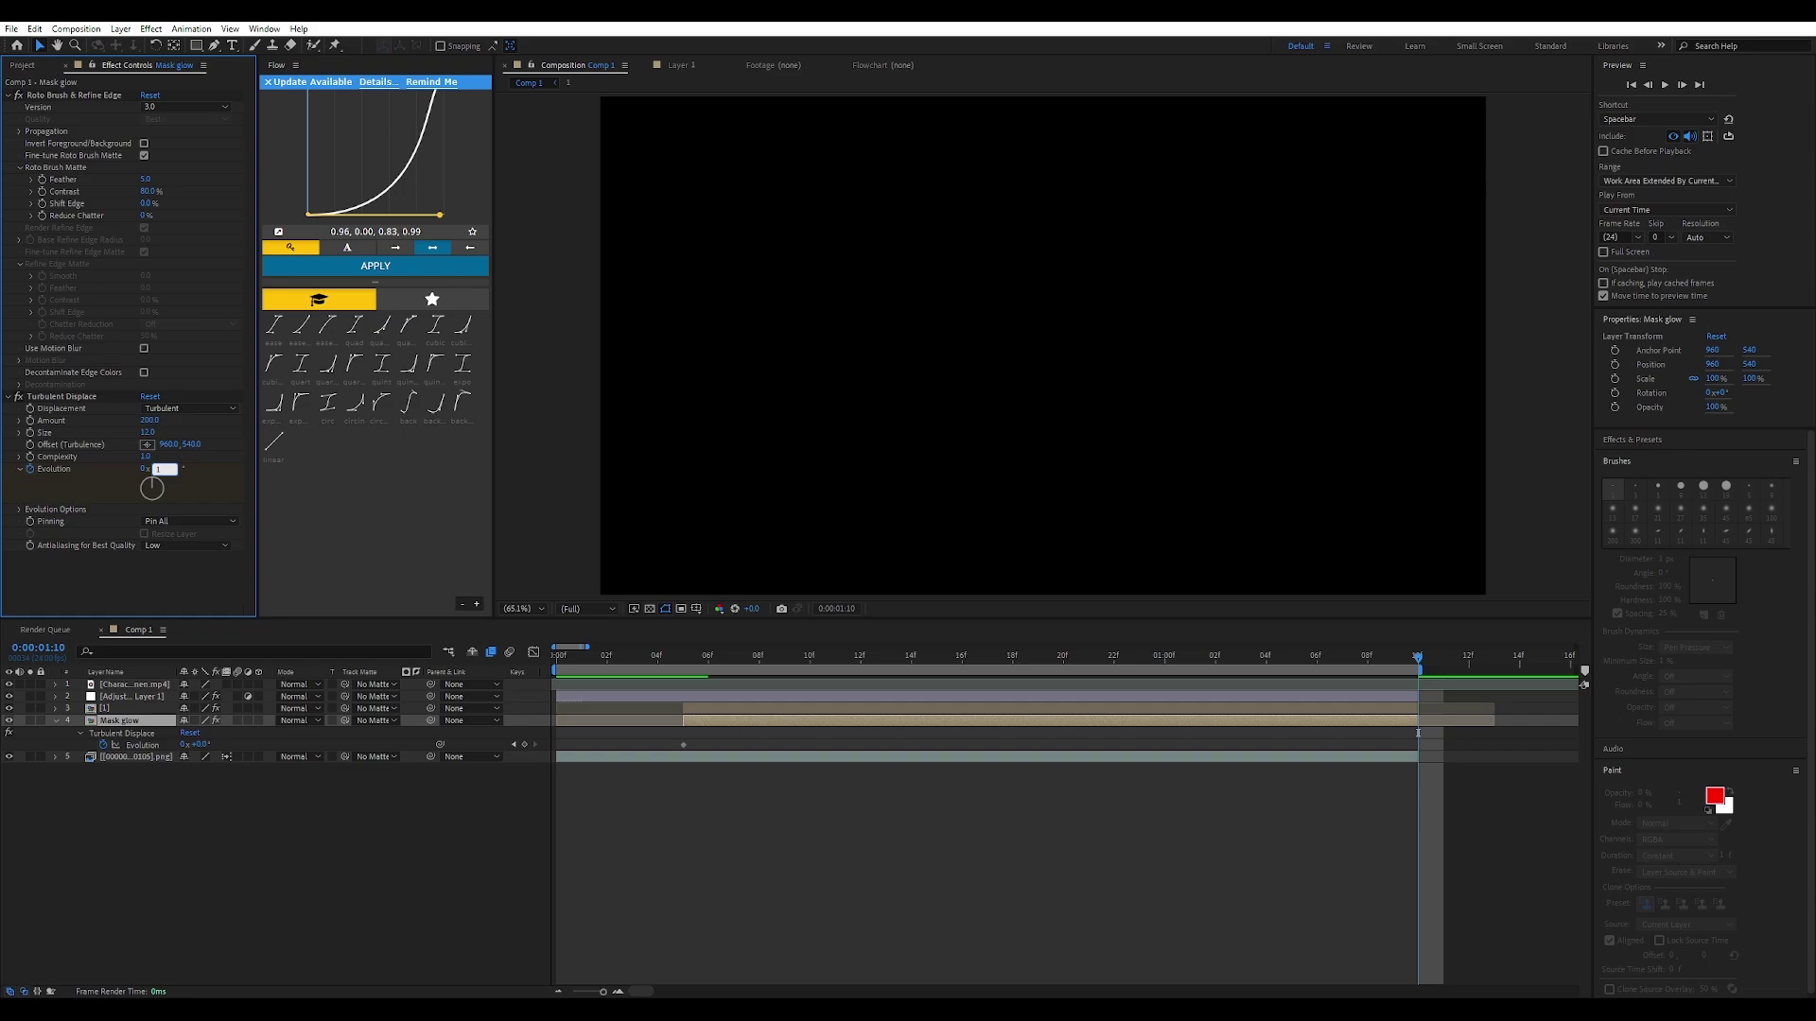
pyautogui.press('Return')
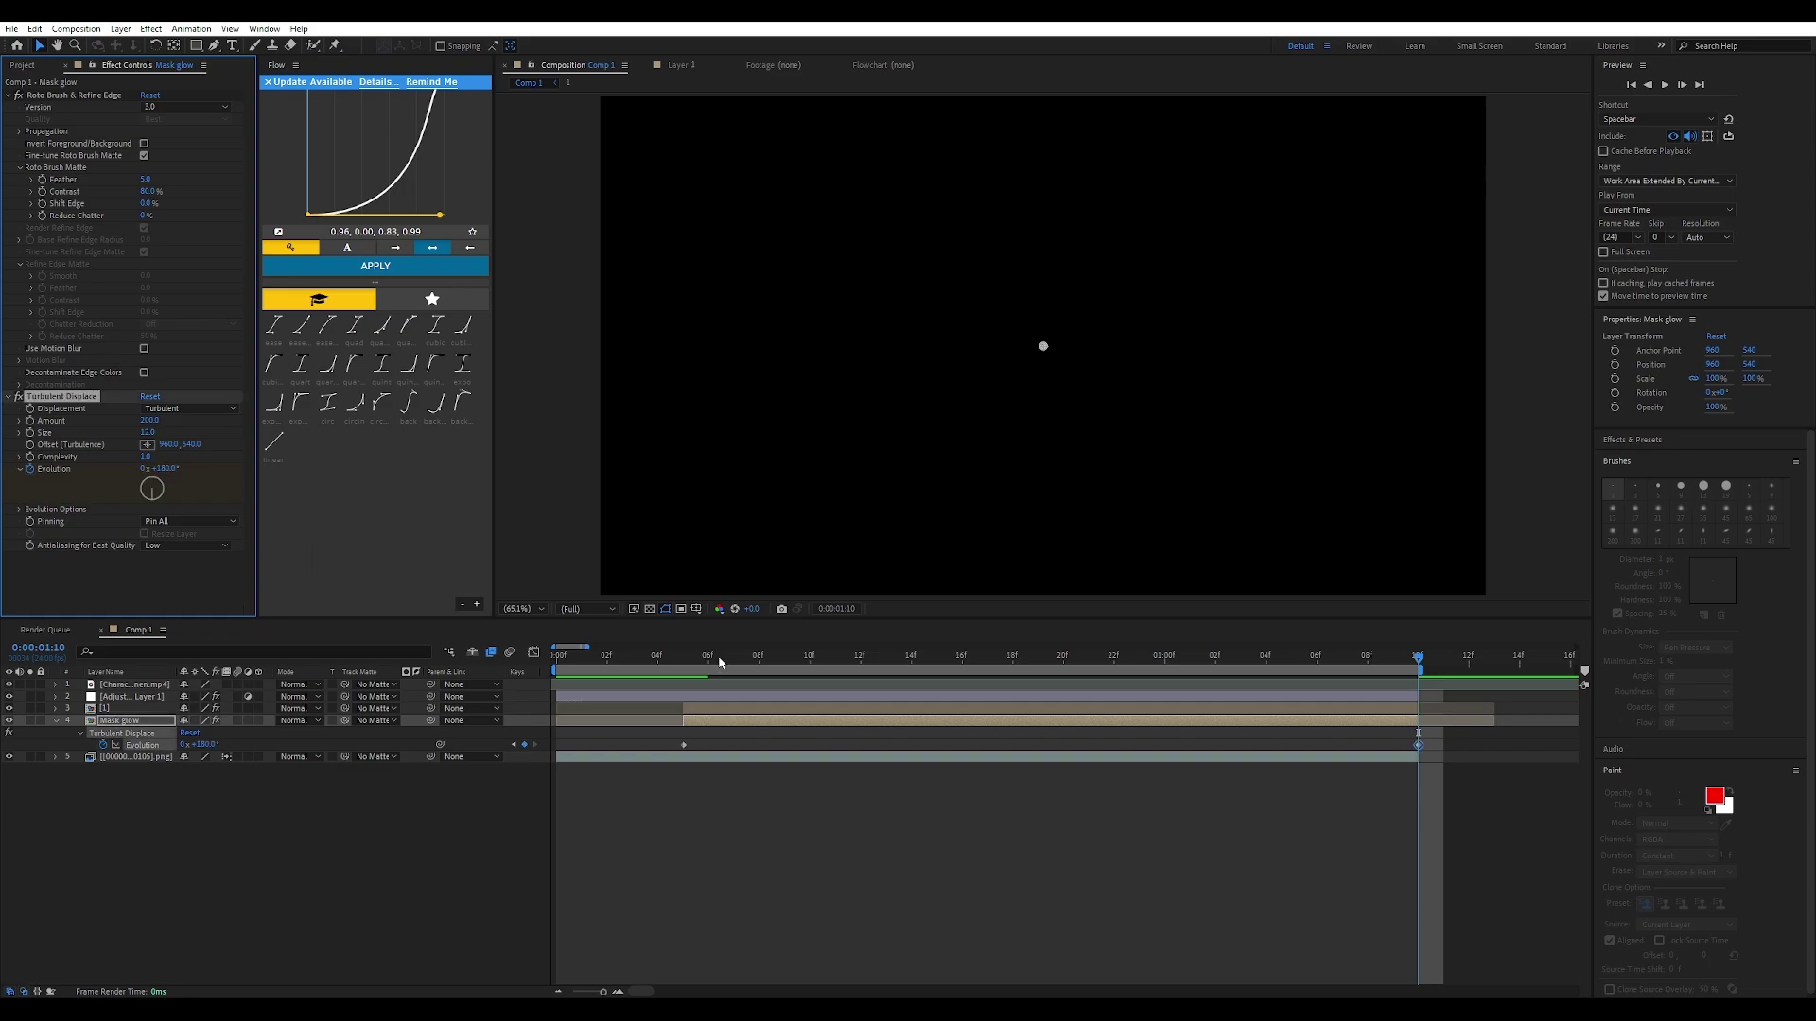
pyautogui.moveTo(719, 662)
pyautogui.mouseDown()
pyautogui.moveTo(961, 651)
pyautogui.moveTo(682, 662)
pyautogui.mouseUp()
# Step: Shape the Evolution speed curve to spike early and ease out gradually, then preview
pyautogui.moveTo(655, 742); pyautogui.dragTo(1418, 749)
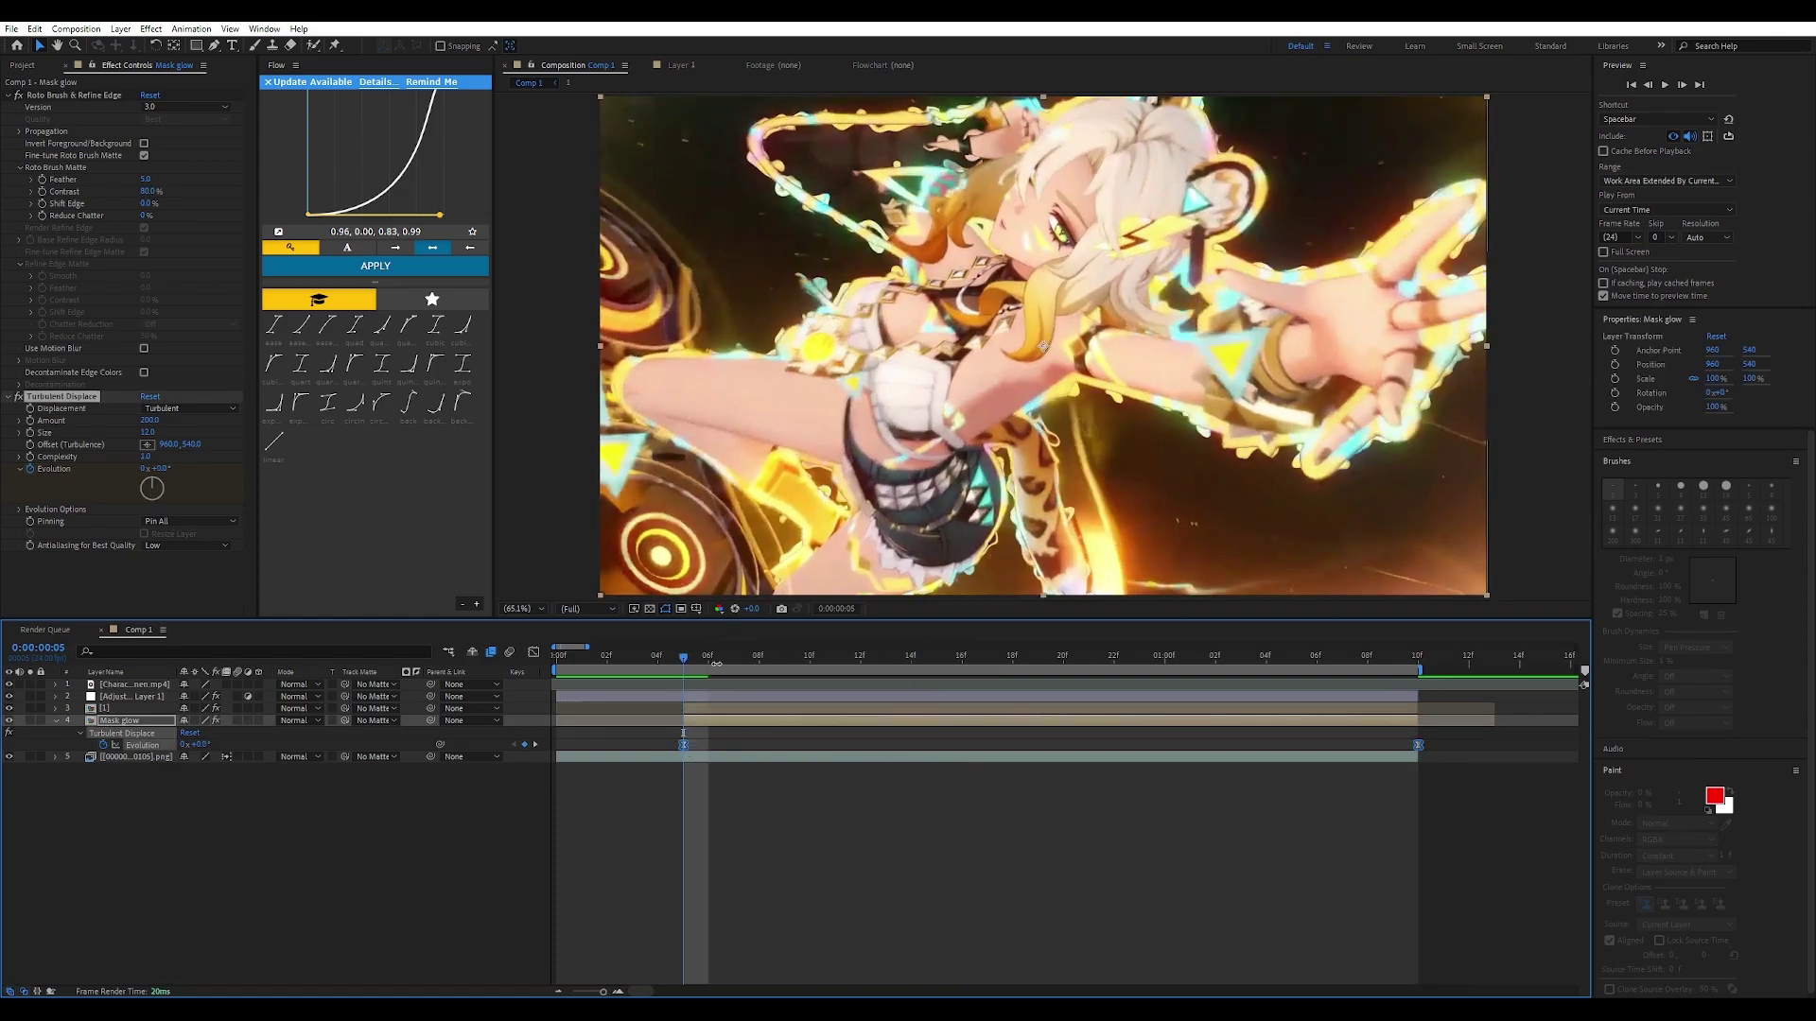
pyautogui.click(533, 653)
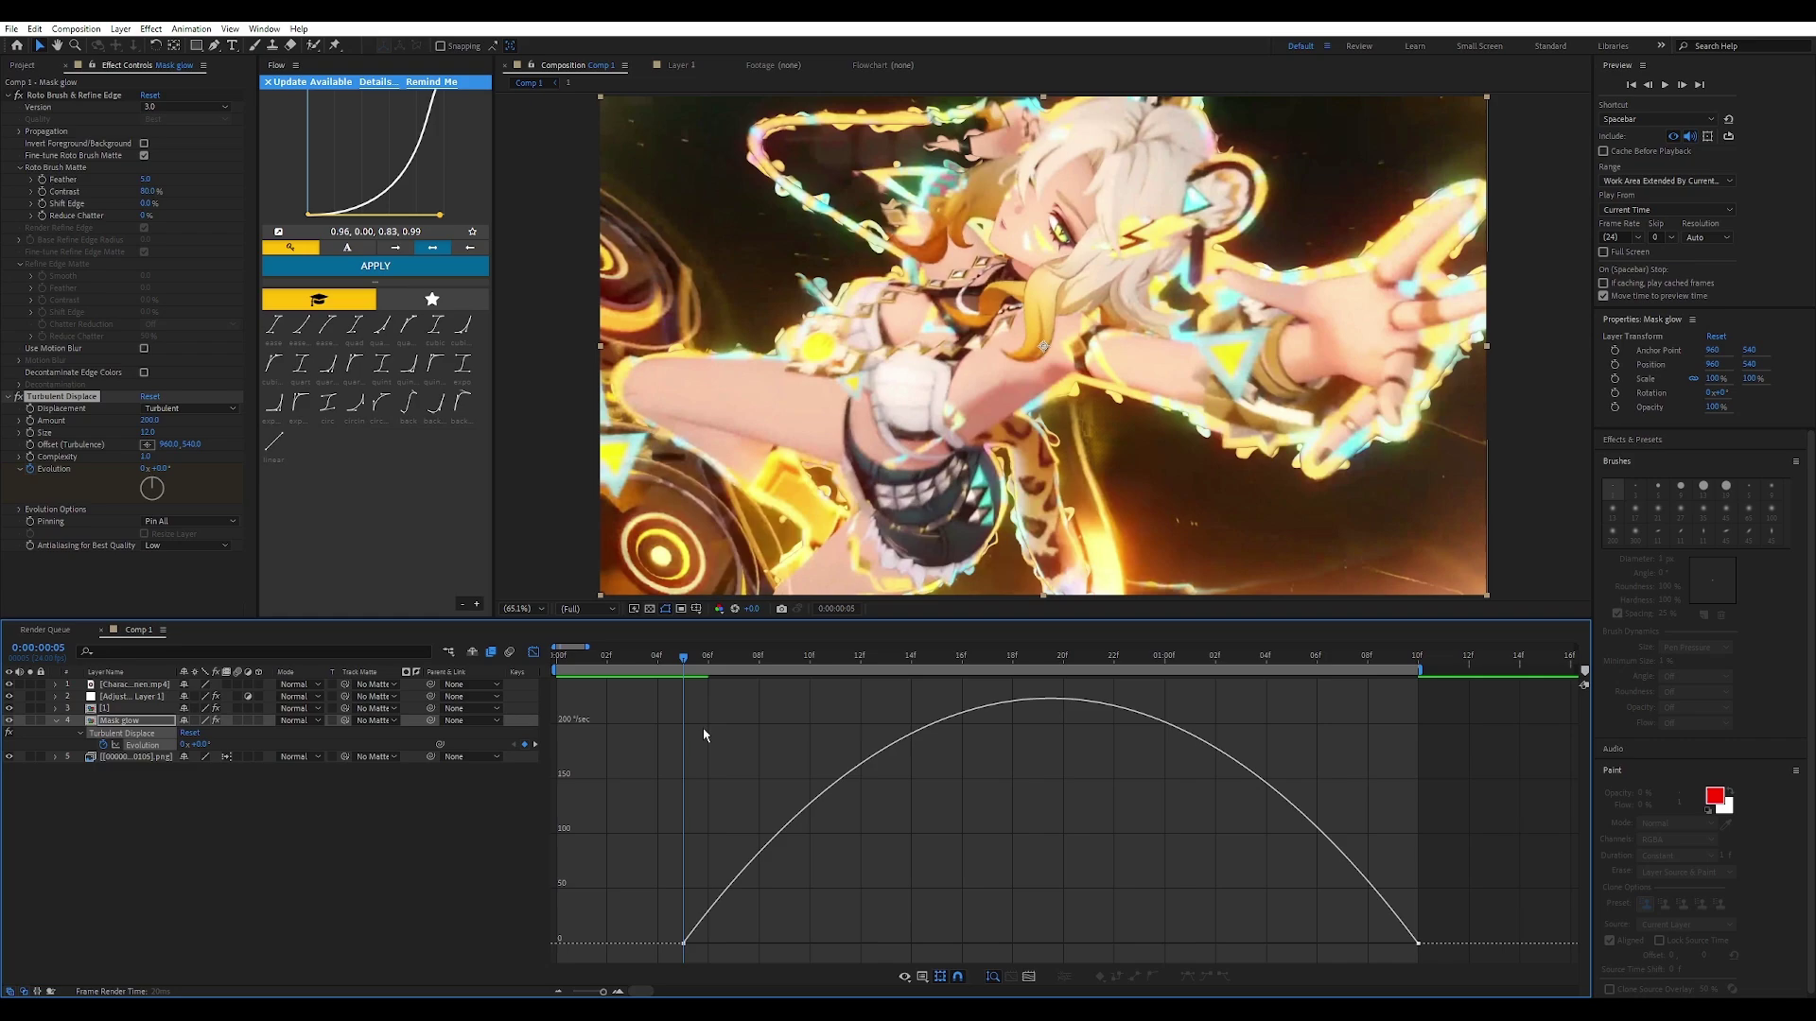
pyautogui.click(685, 943)
pyautogui.moveTo(805, 944); pyautogui.dragTo(735, 944)
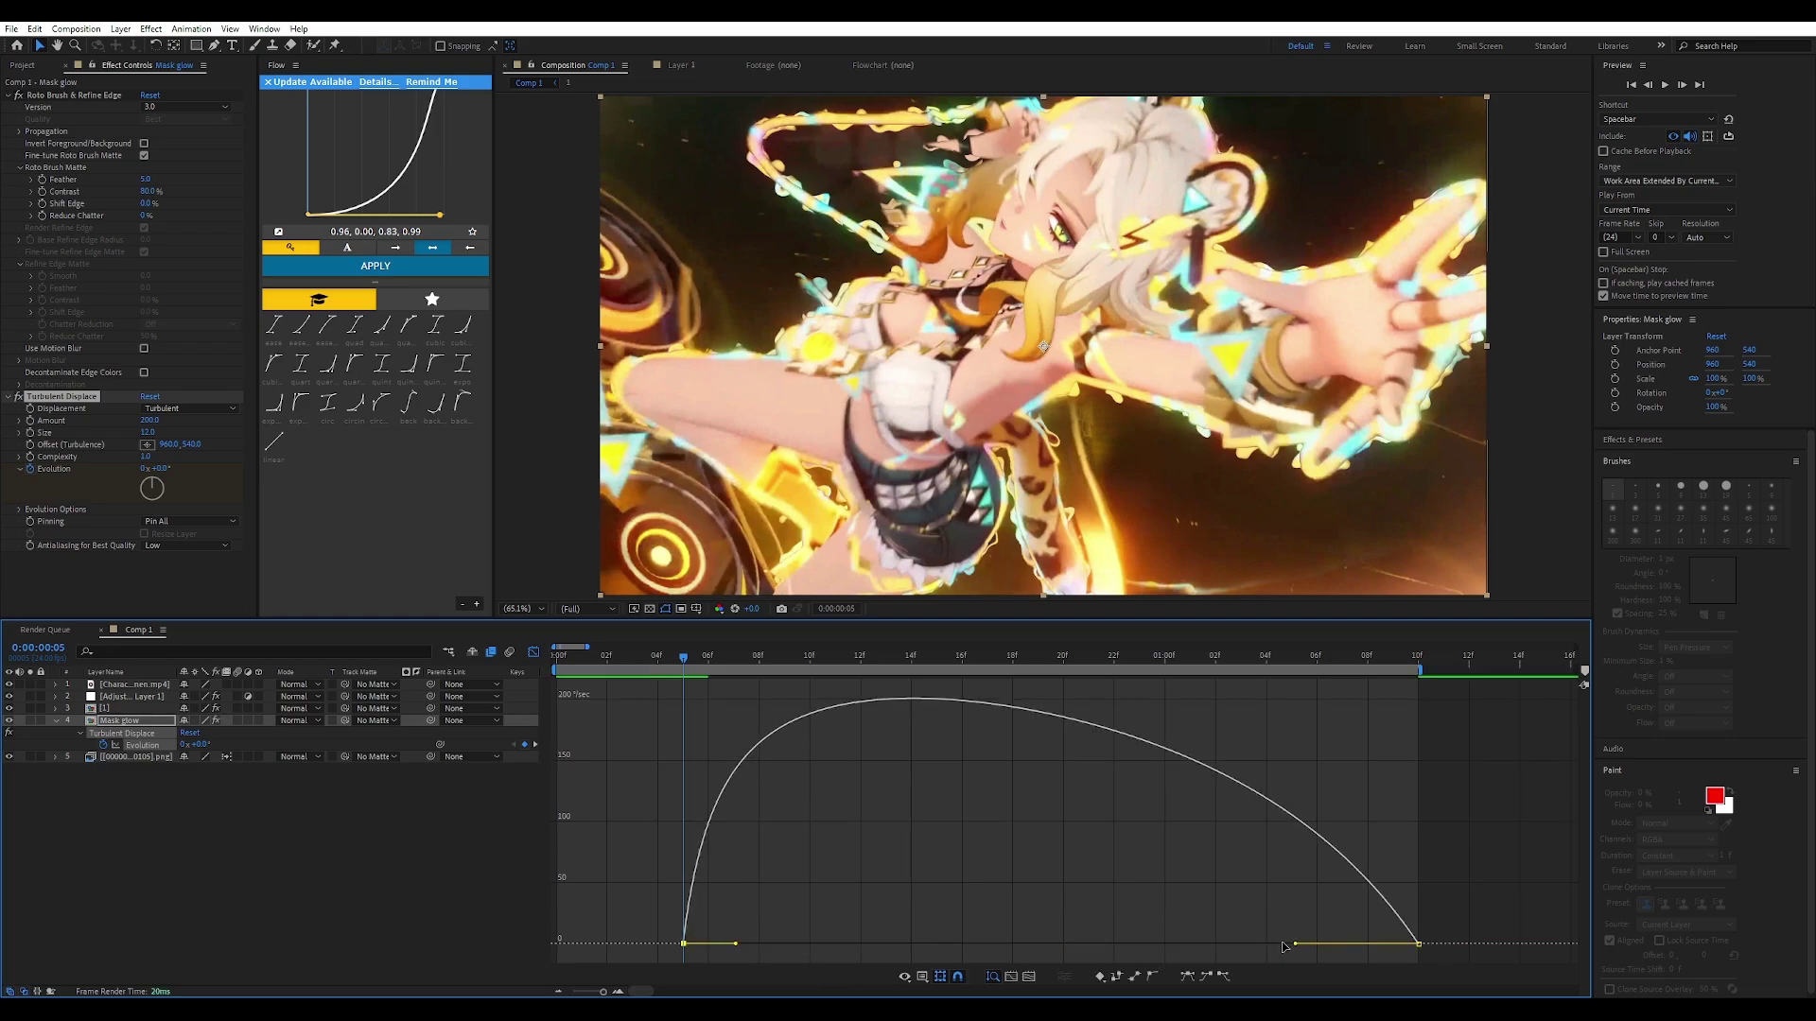
pyautogui.moveTo(1282, 946); pyautogui.dragTo(1112, 945)
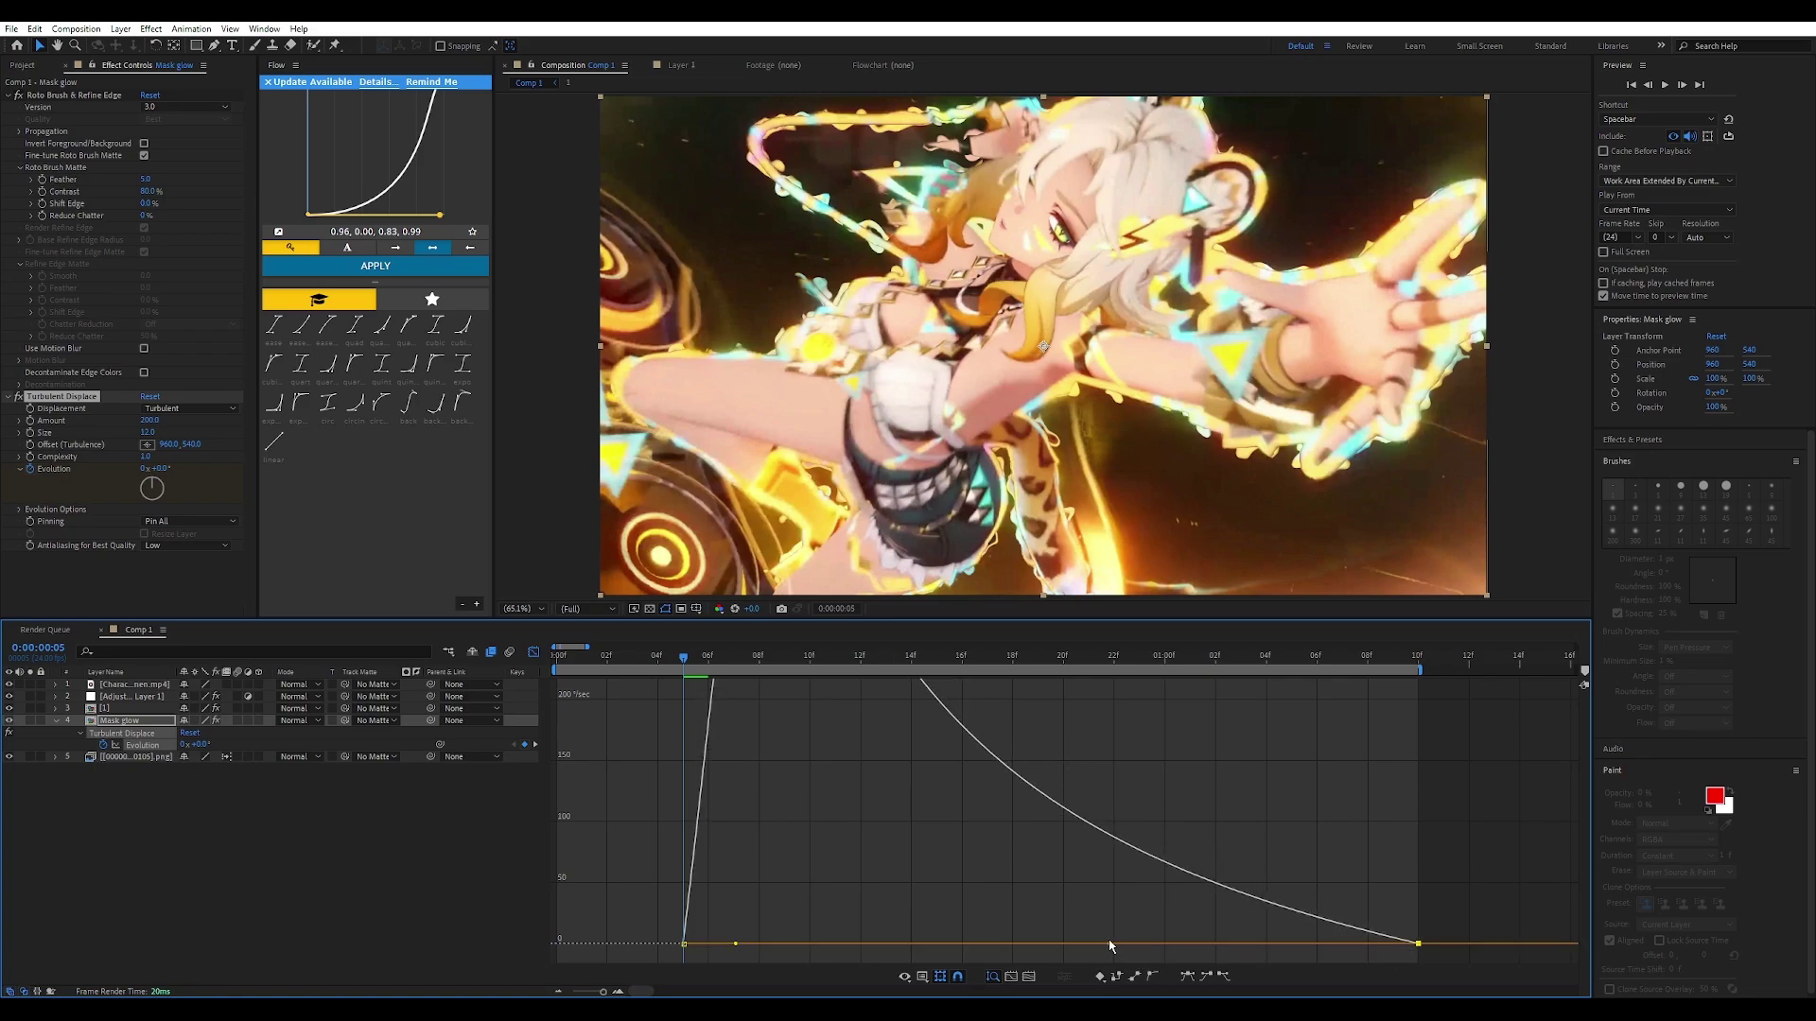
pyautogui.moveTo(683, 656); pyautogui.dragTo(1419, 650)
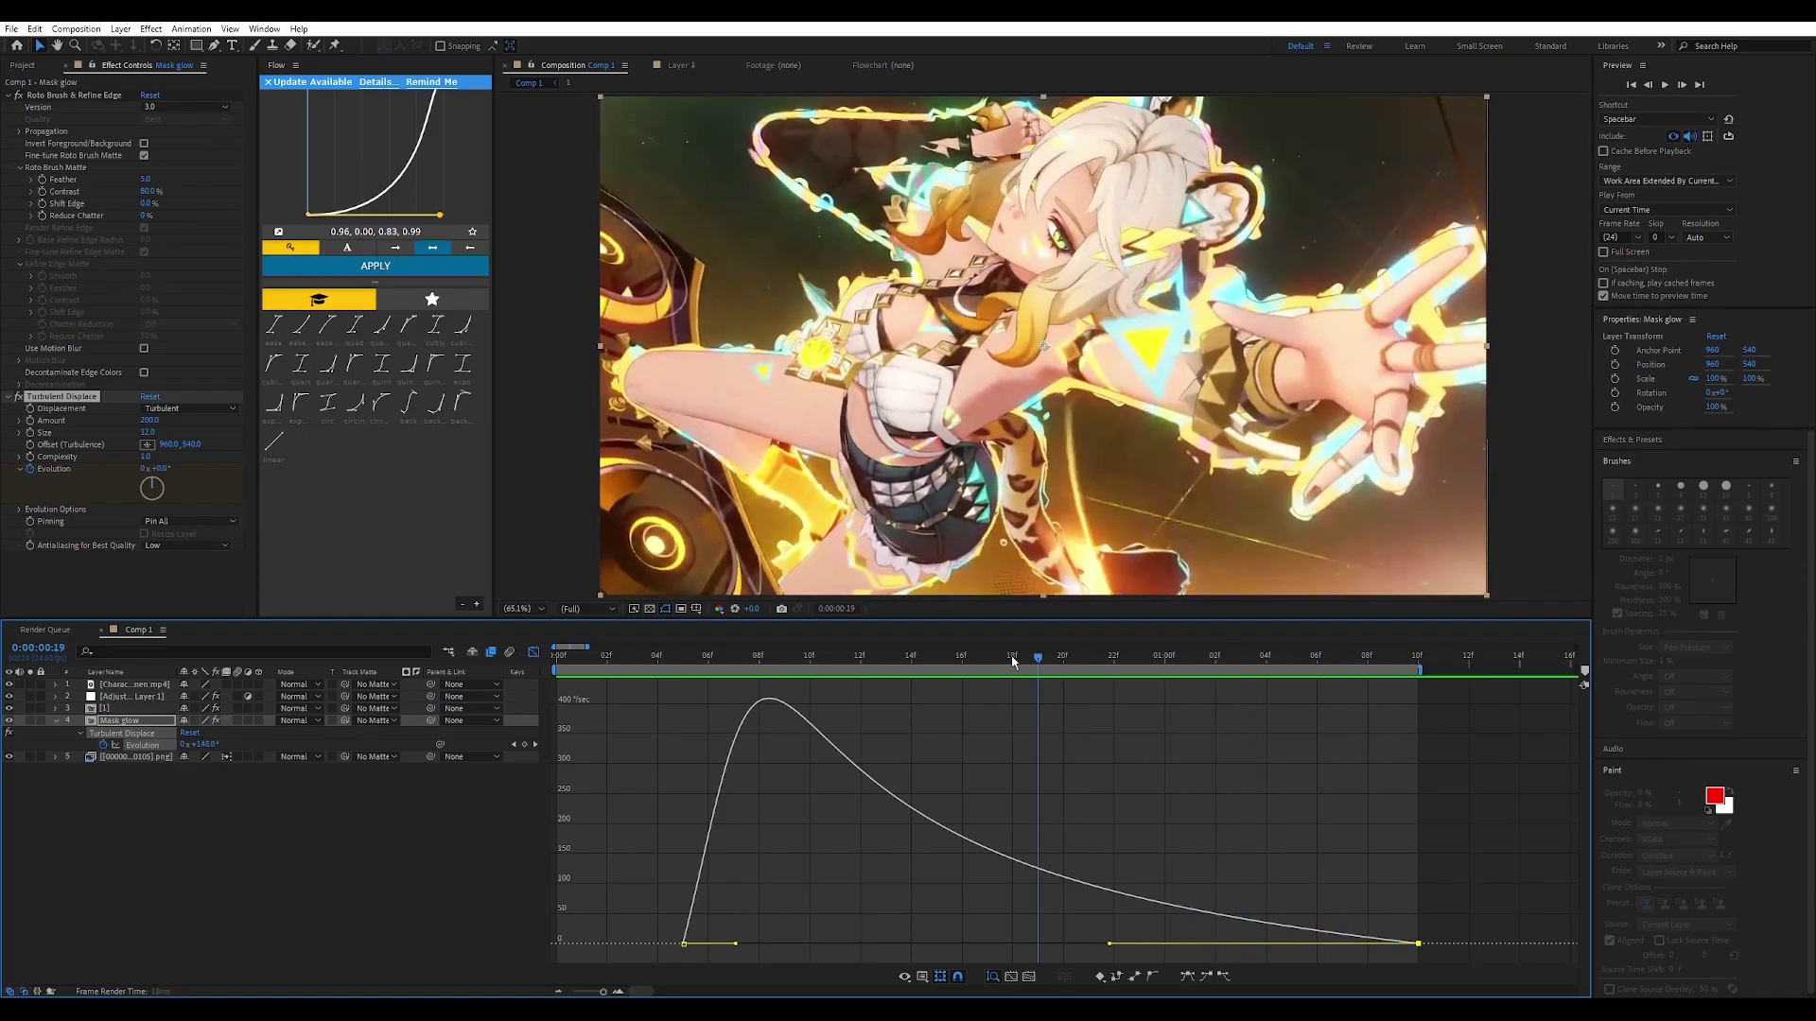
pyautogui.click(681, 654)
pyautogui.moveTo(681, 655)
pyautogui.mouseDown()
pyautogui.moveTo(1419, 651)
pyautogui.moveTo(662, 655)
pyautogui.moveTo(1265, 647)
pyautogui.moveTo(839, 650)
pyautogui.moveTo(688, 683)
pyautogui.mouseUp()
# Step: Hide the Mask glow layer's animated properties and apply a Glow effect to it
pyautogui.click(534, 653)
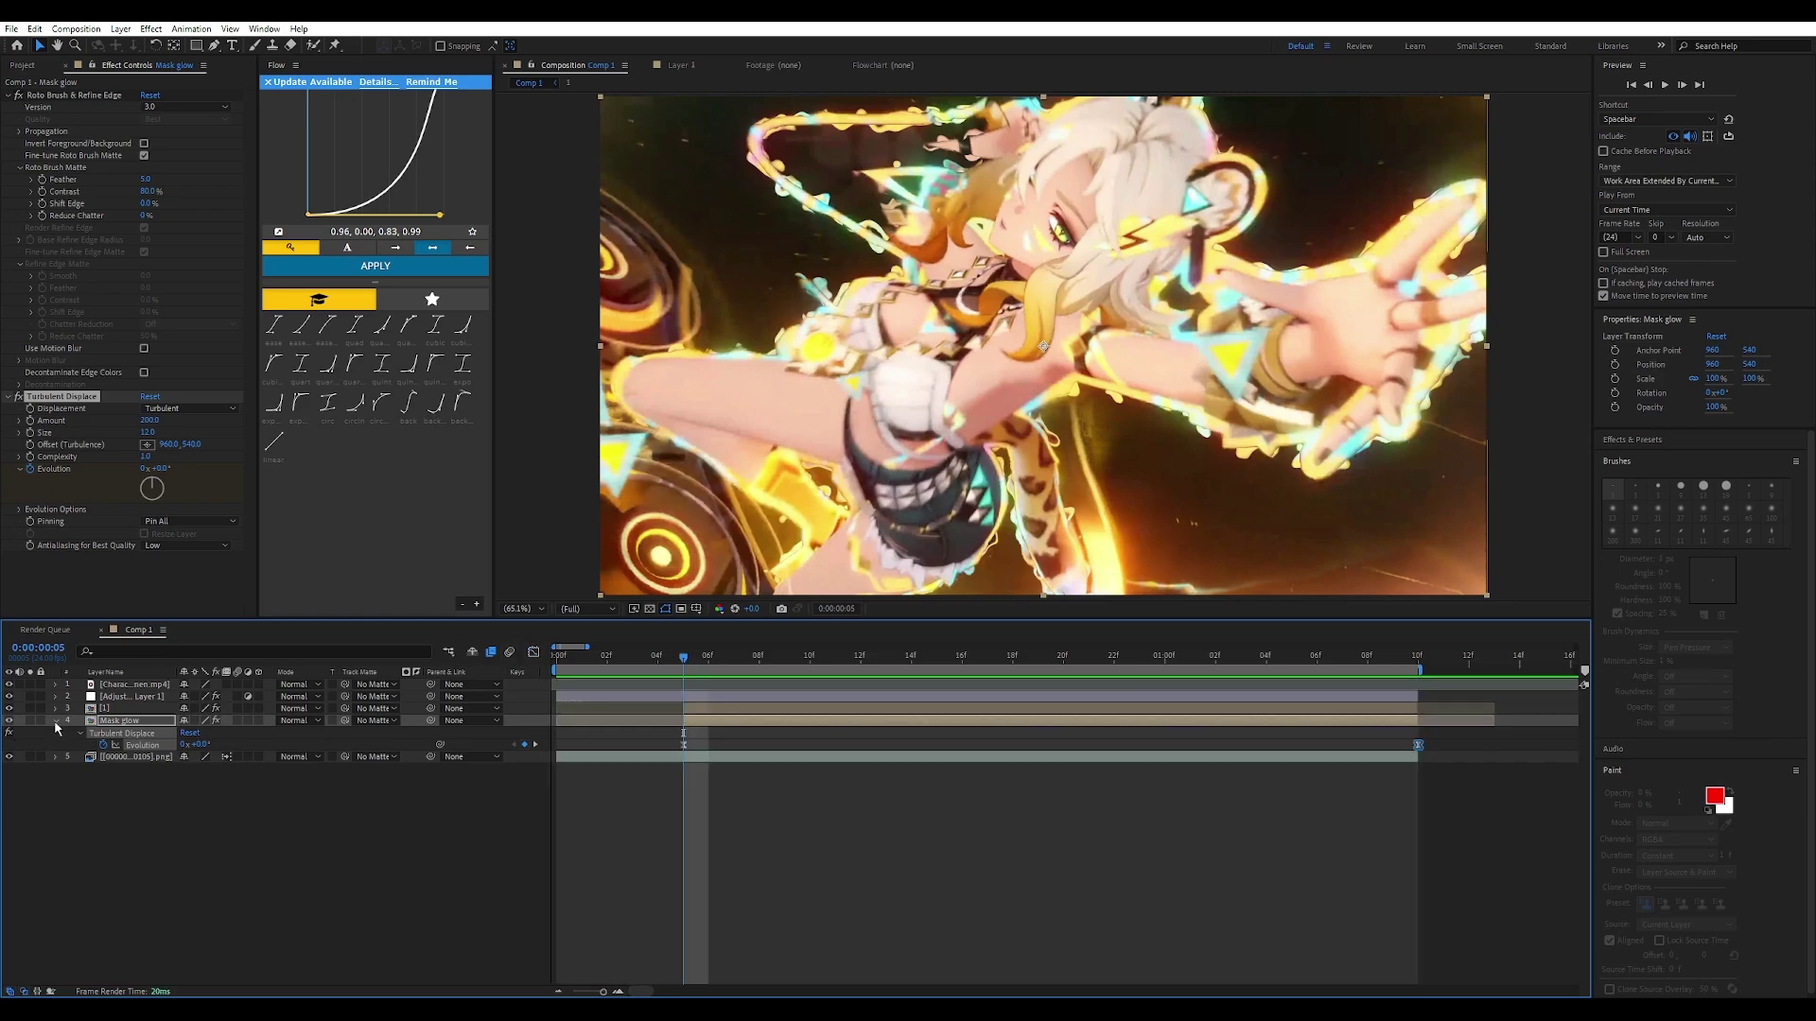
pyautogui.click(55, 722)
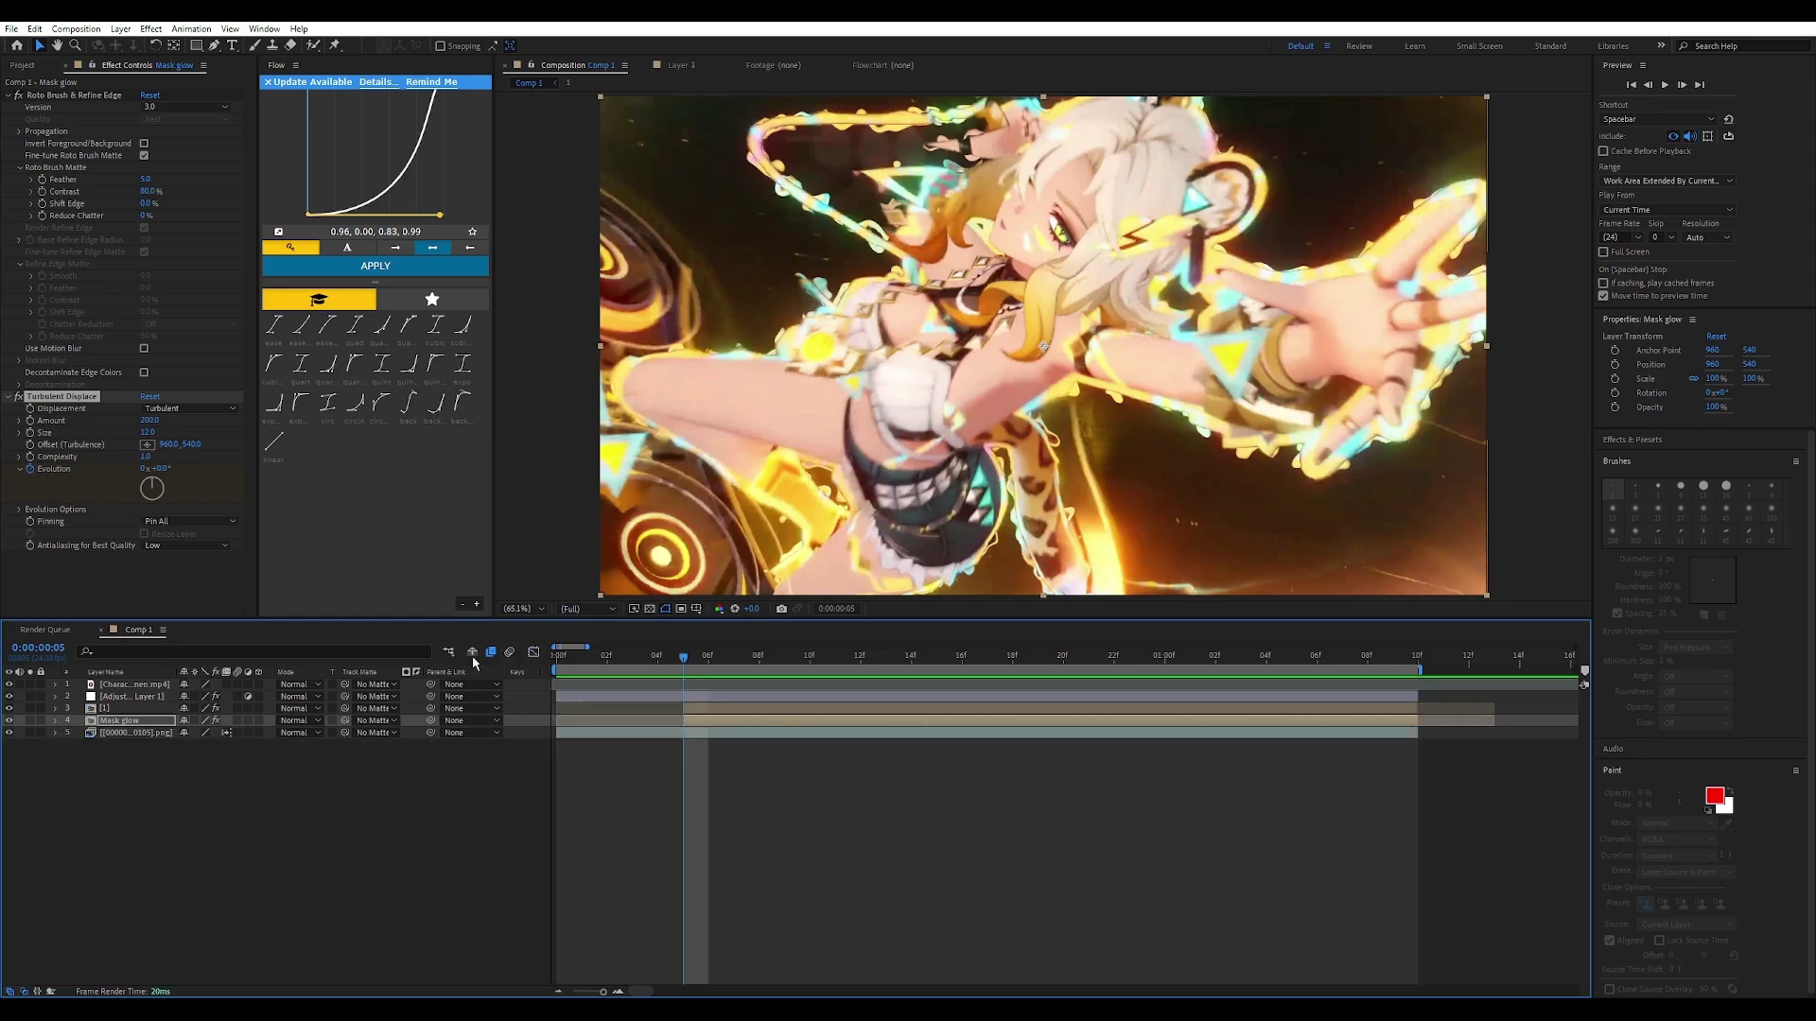
pyautogui.click(741, 723)
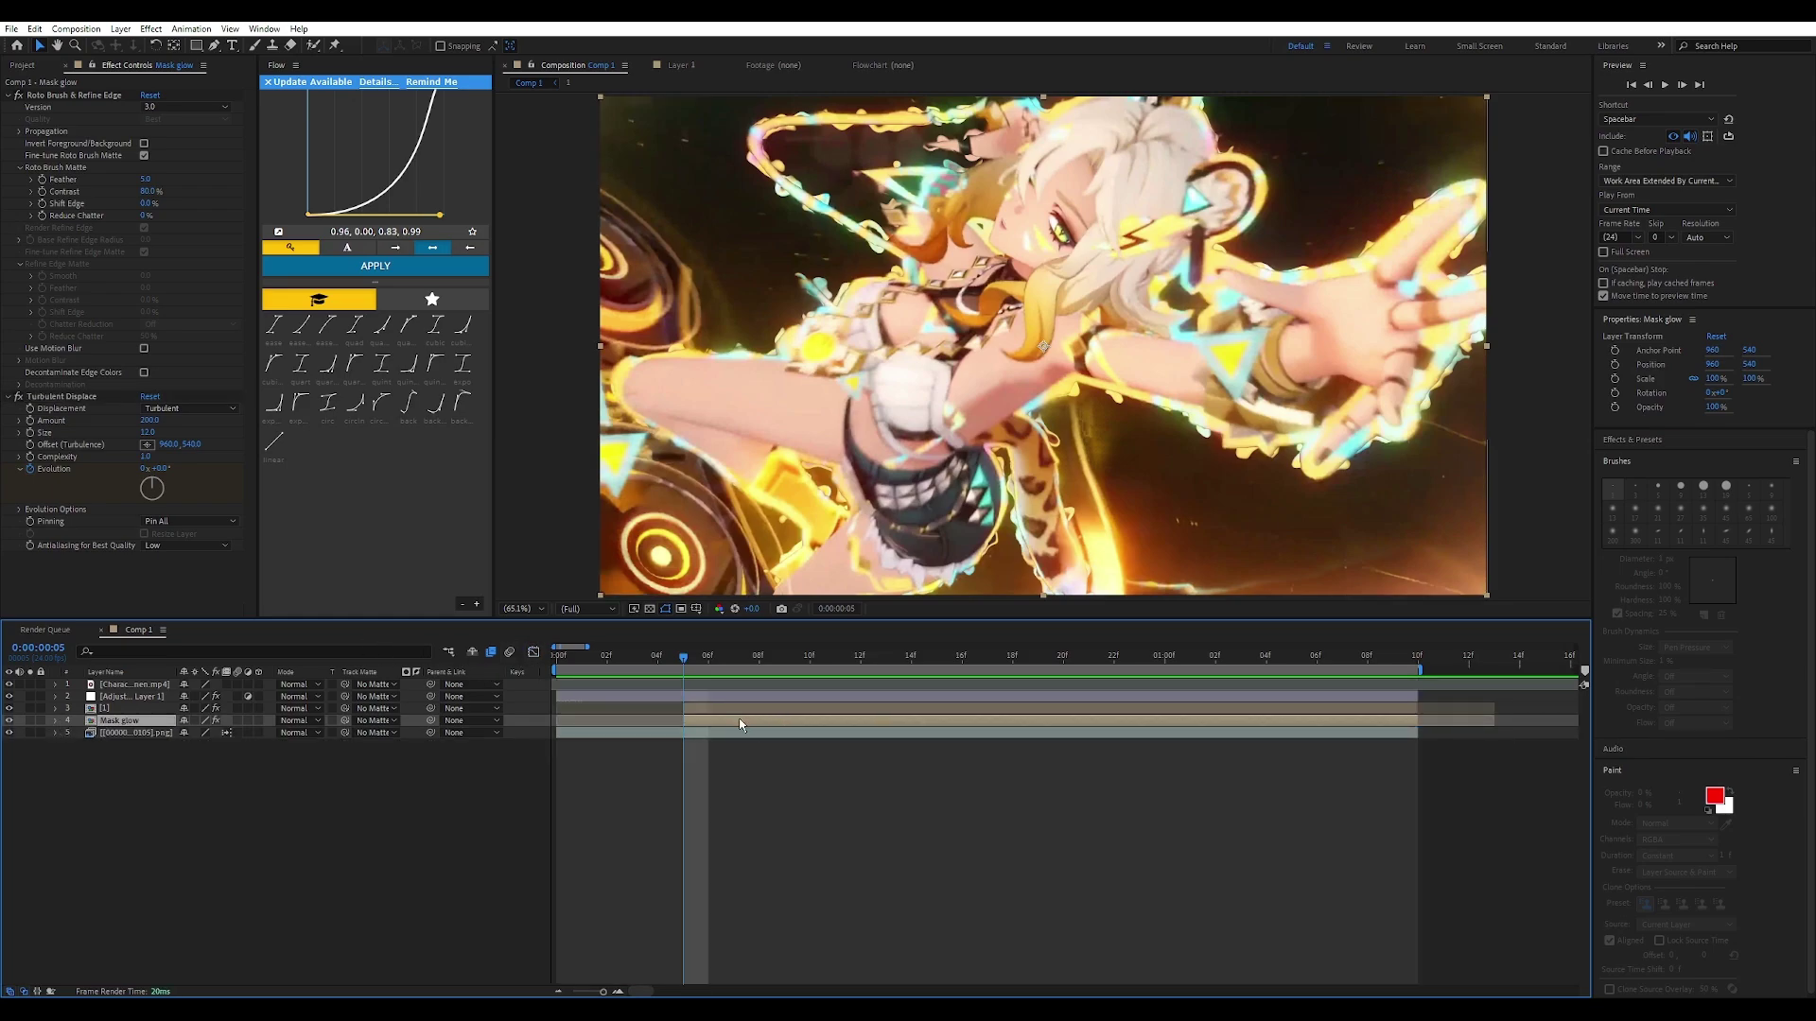
pyautogui.hotkey('ctrl', 'space')
pyautogui.write('glow')
pyautogui.press('Return')
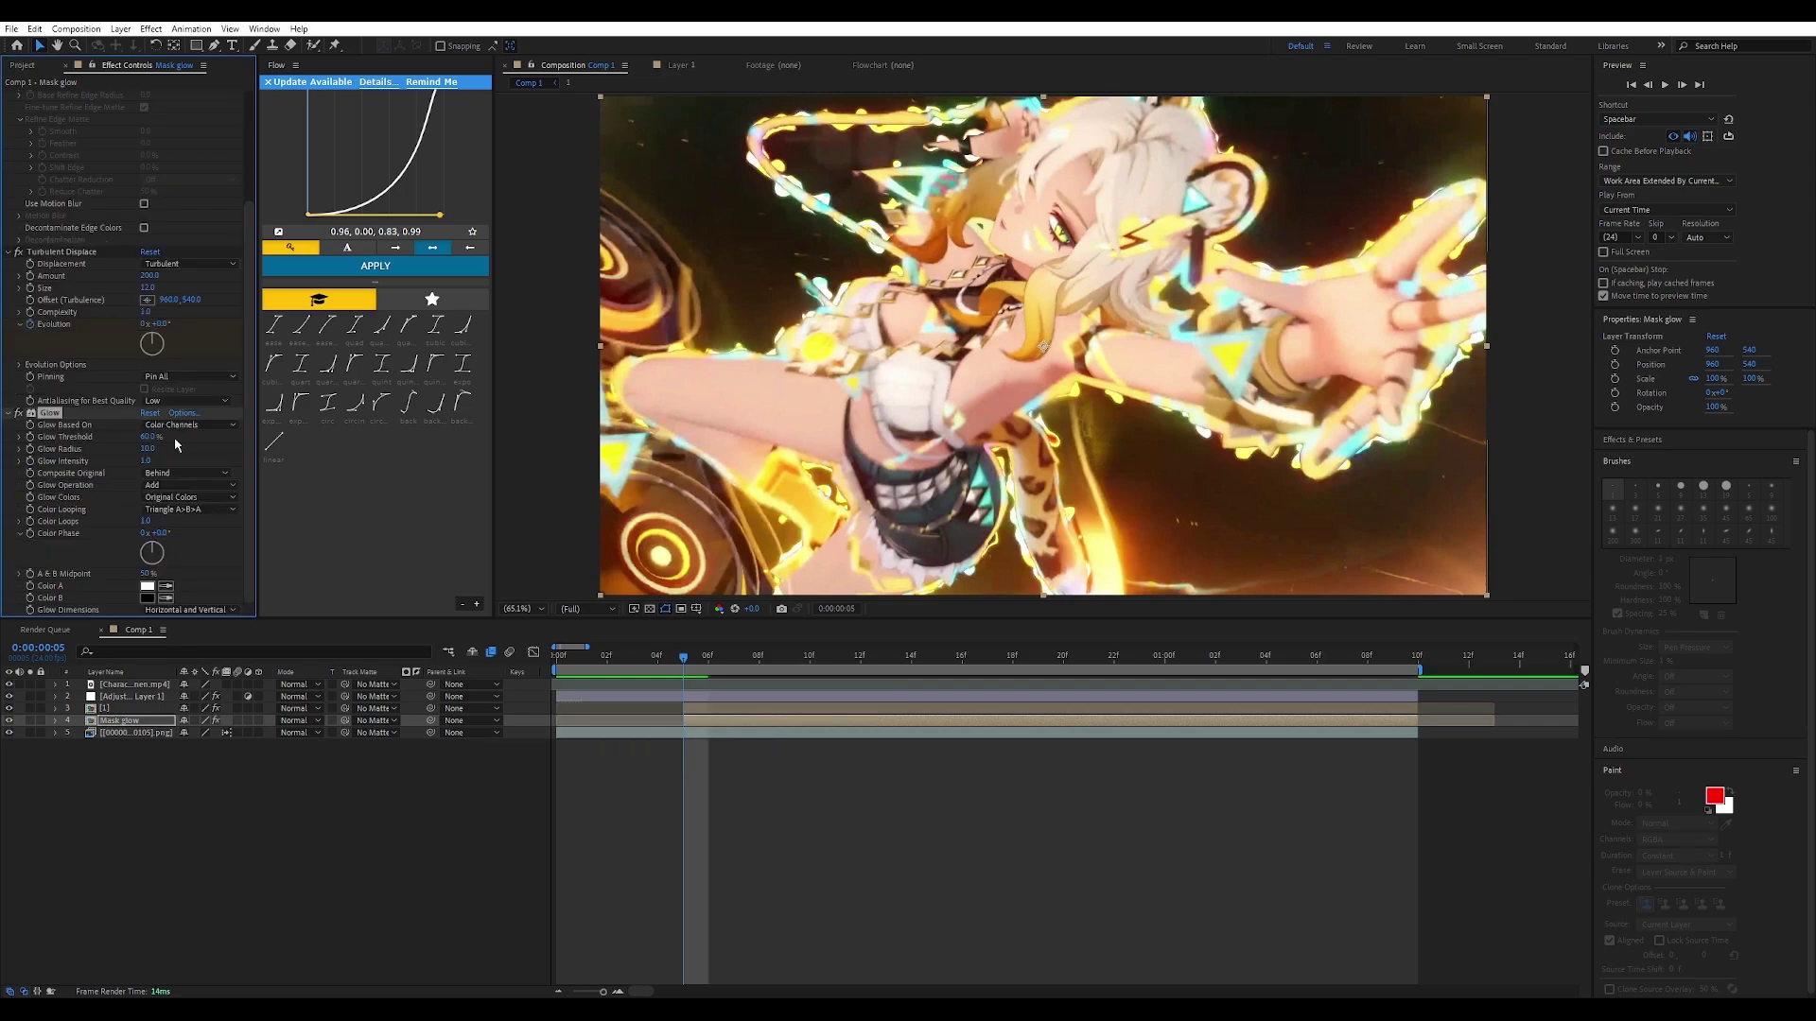
# Step: Duplicate the Glow as Glow 2 with Radius 60 and Intensity 1.3
pyautogui.hotkey('ctrl', 'space')
pyautogui.press('Escape')
pyautogui.hotkey('ctrl', 'd')
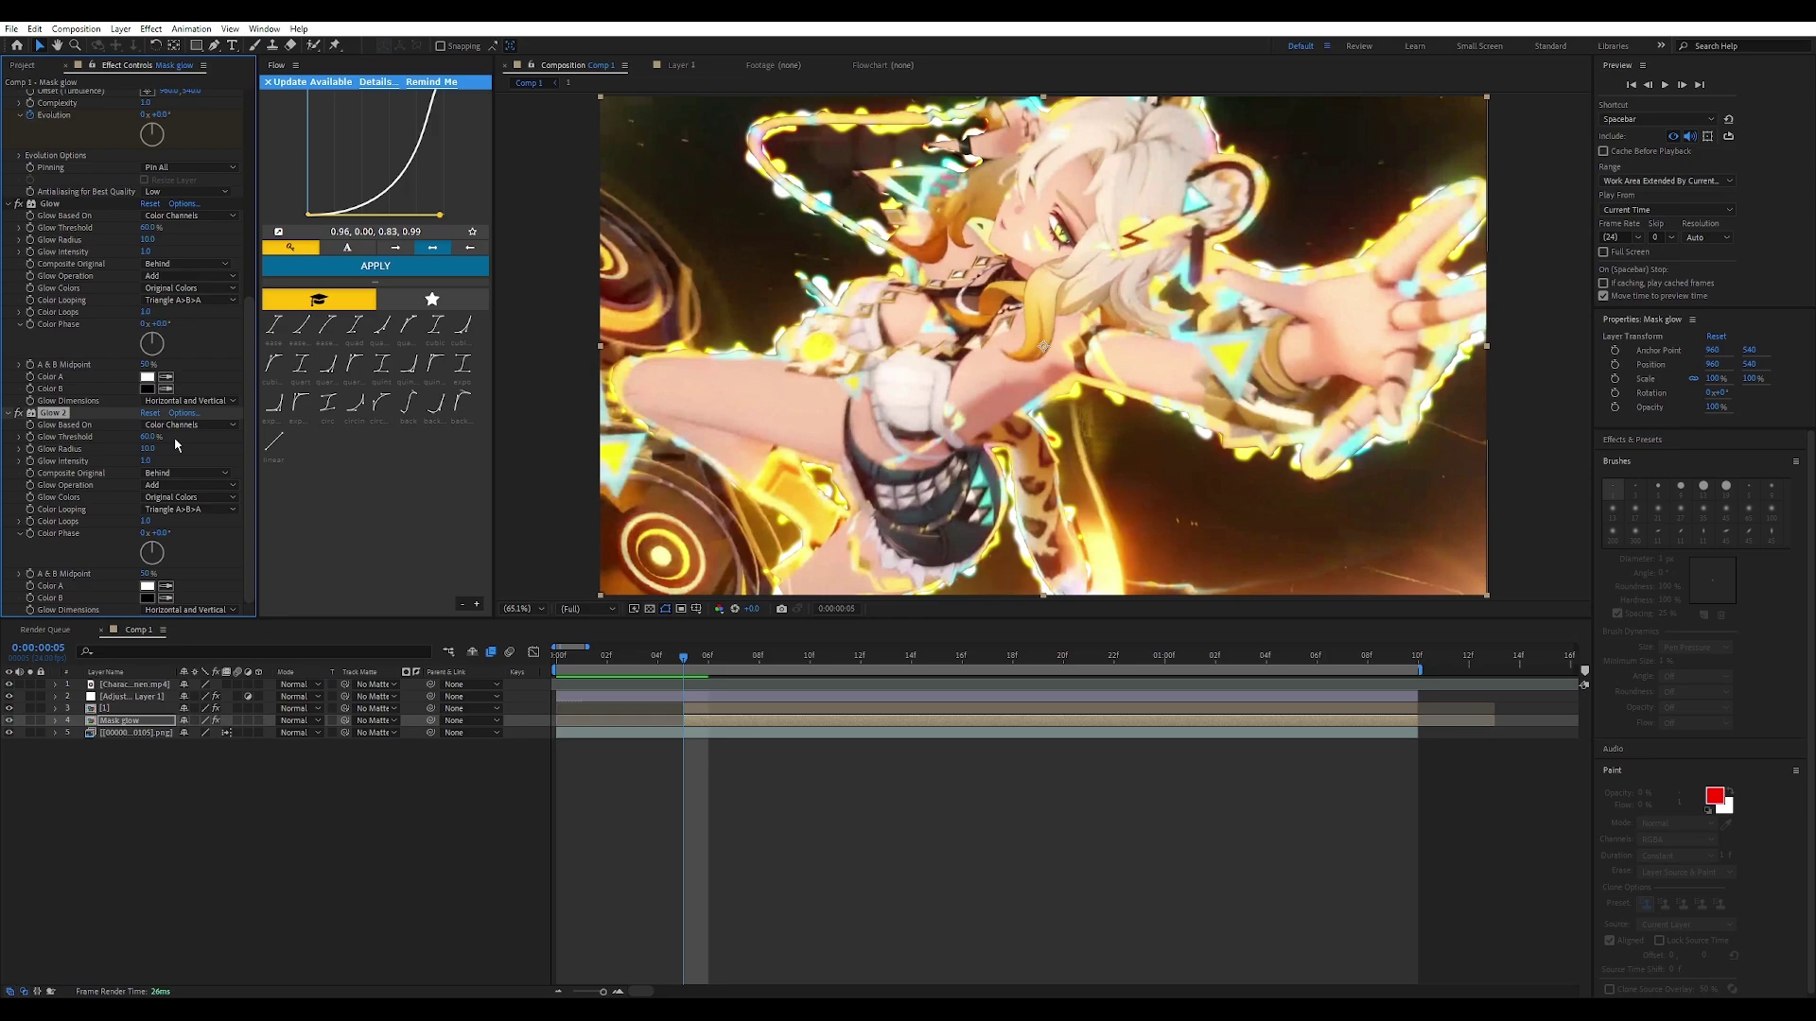
pyautogui.click(149, 449)
pyautogui.write('60')
pyautogui.press('Return')
pyautogui.click(146, 460)
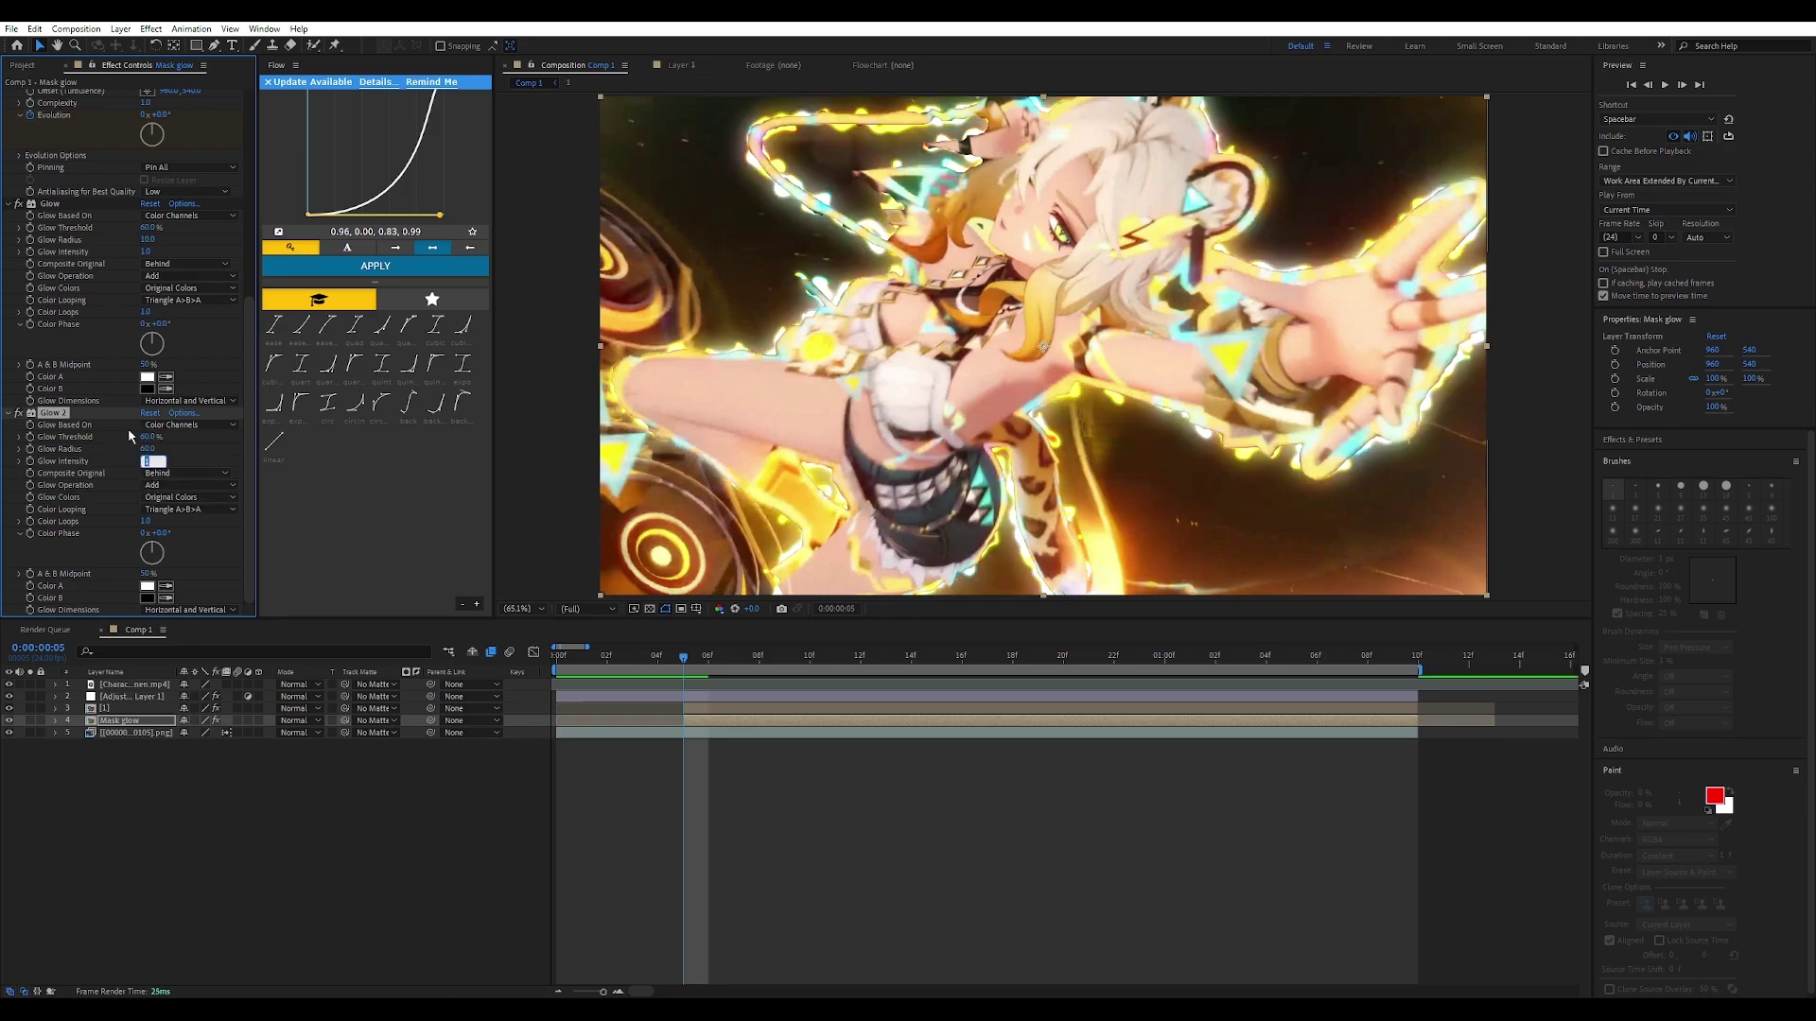
pyautogui.write('1.3')
pyautogui.press('Return')
# Step: Add Glow 3 with Radius 150 and a softened intensity, then collapse all three Glows
pyautogui.hotkey('ctrl', 'space')
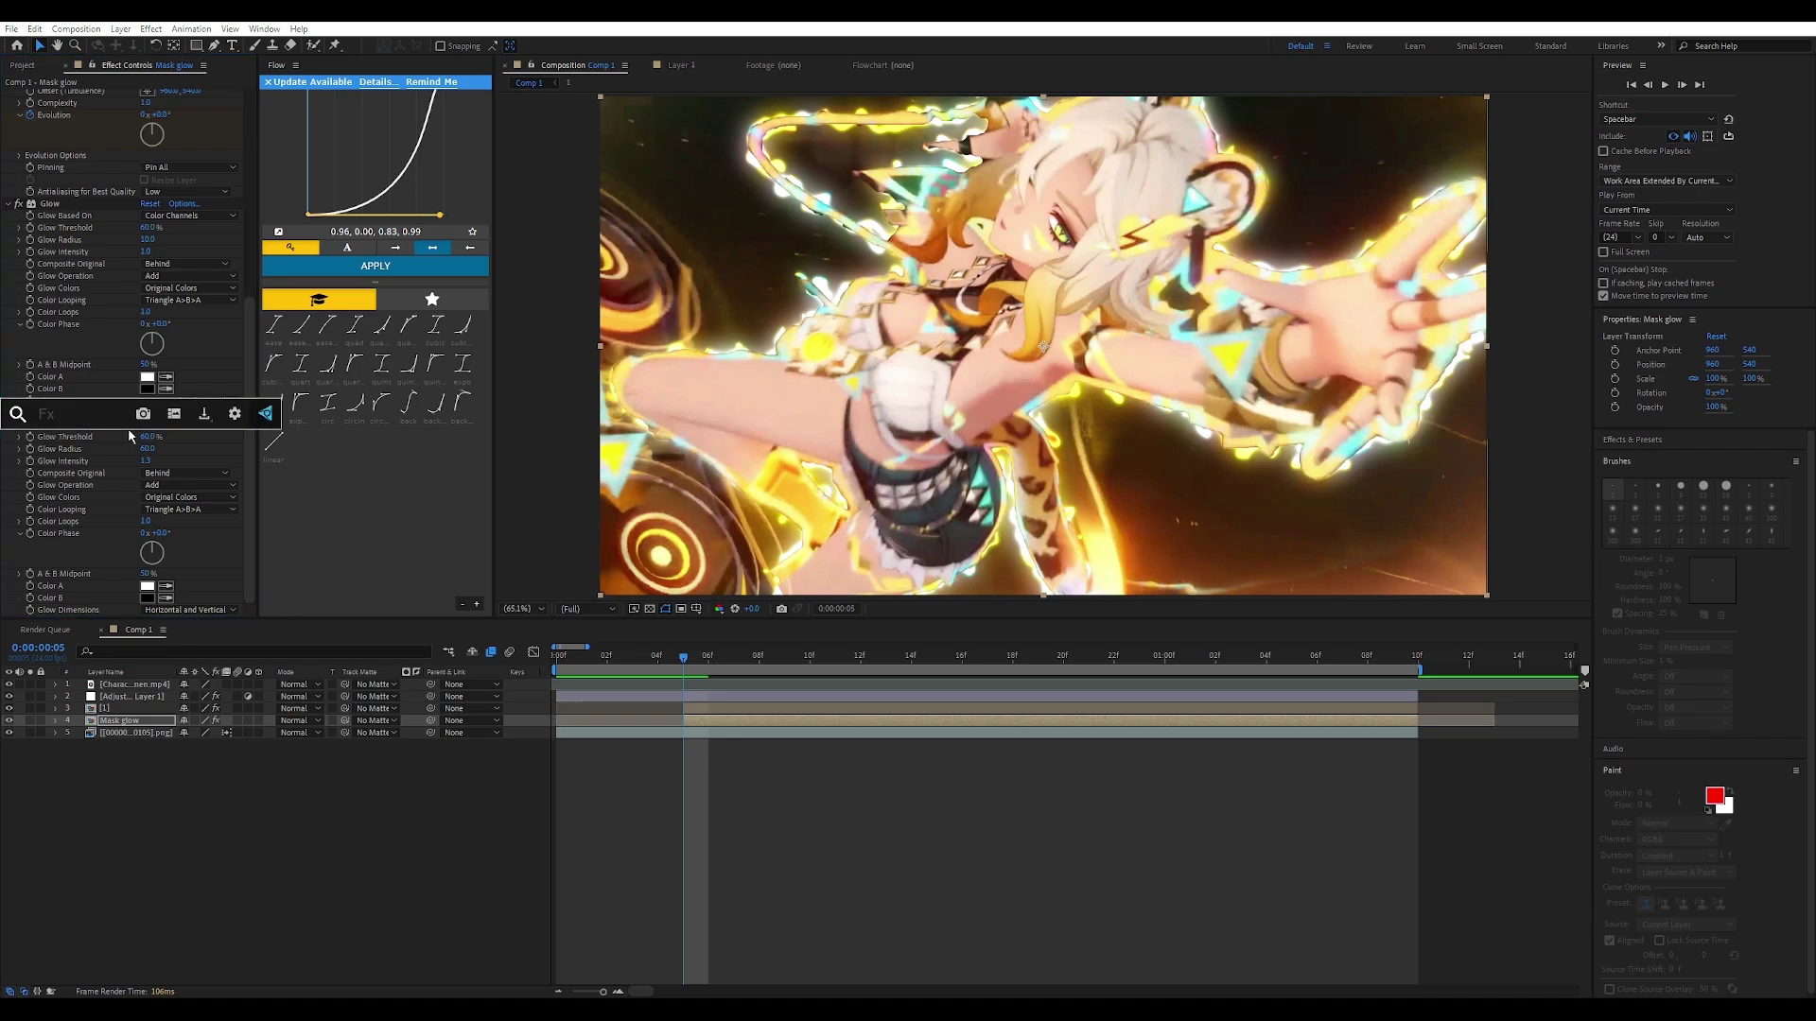
pyautogui.write('glow')
pyautogui.press('Return')
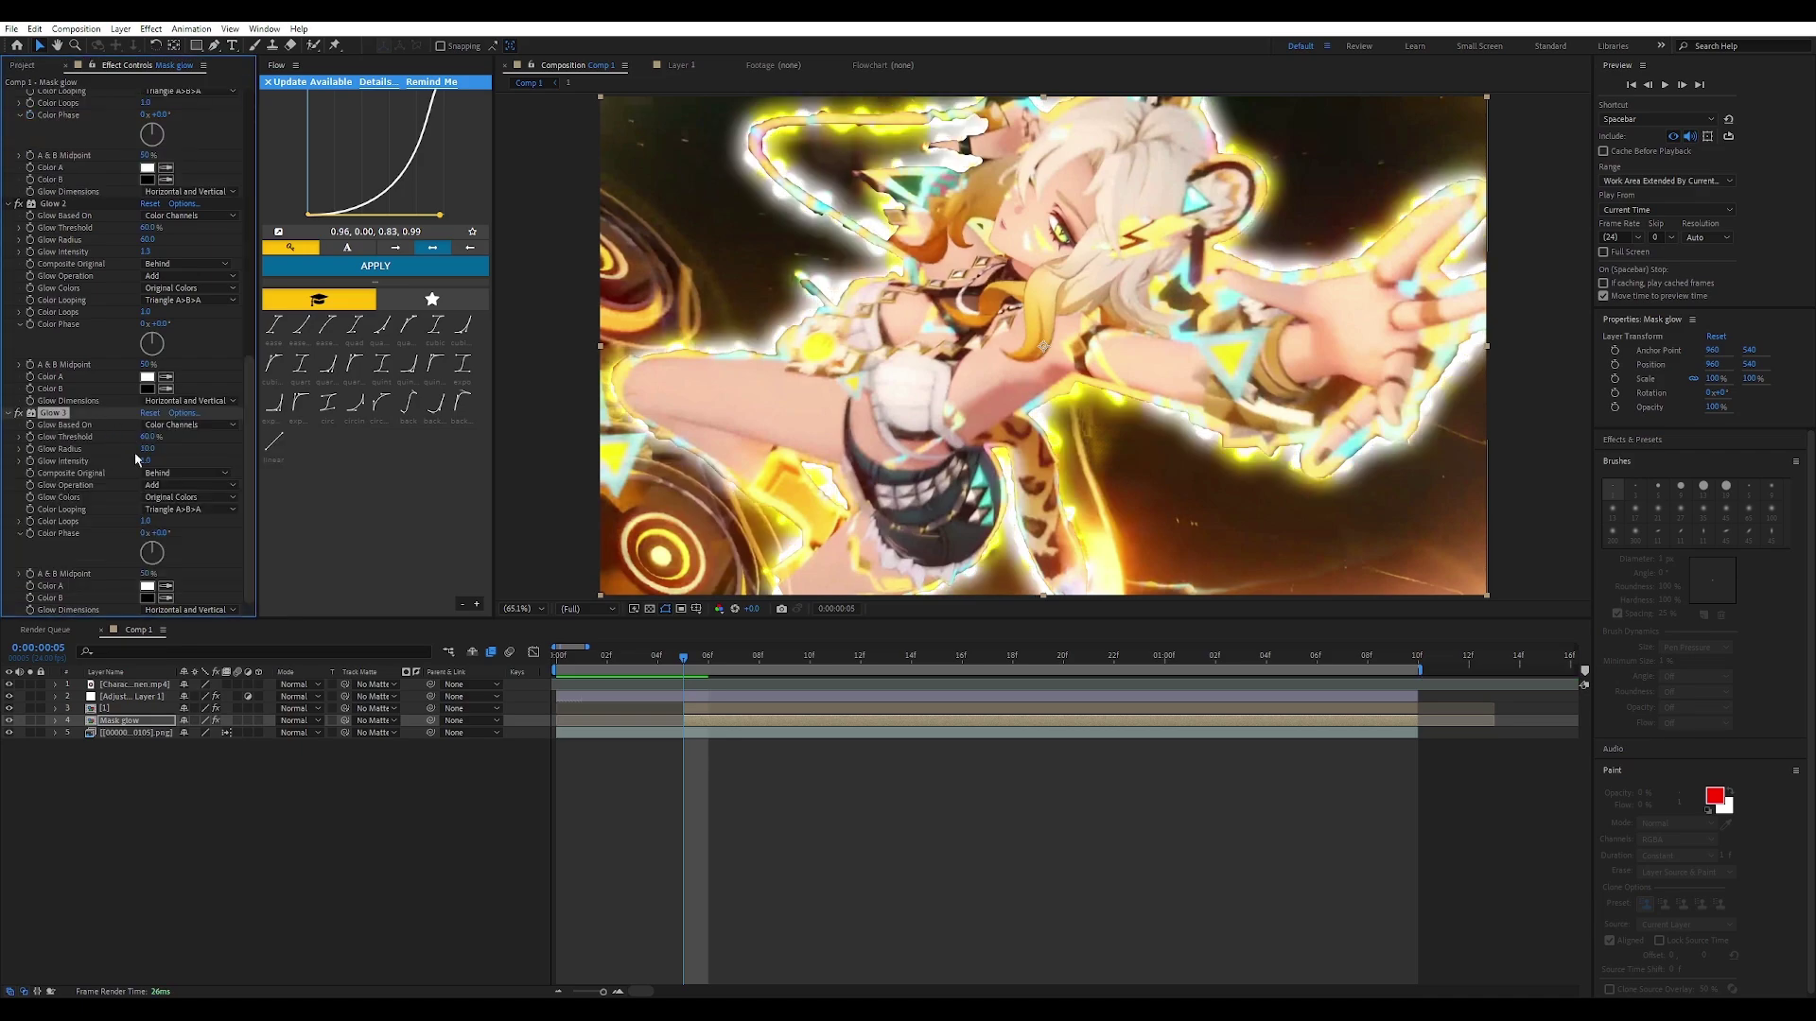
pyautogui.click(148, 449)
pyautogui.press('Return')
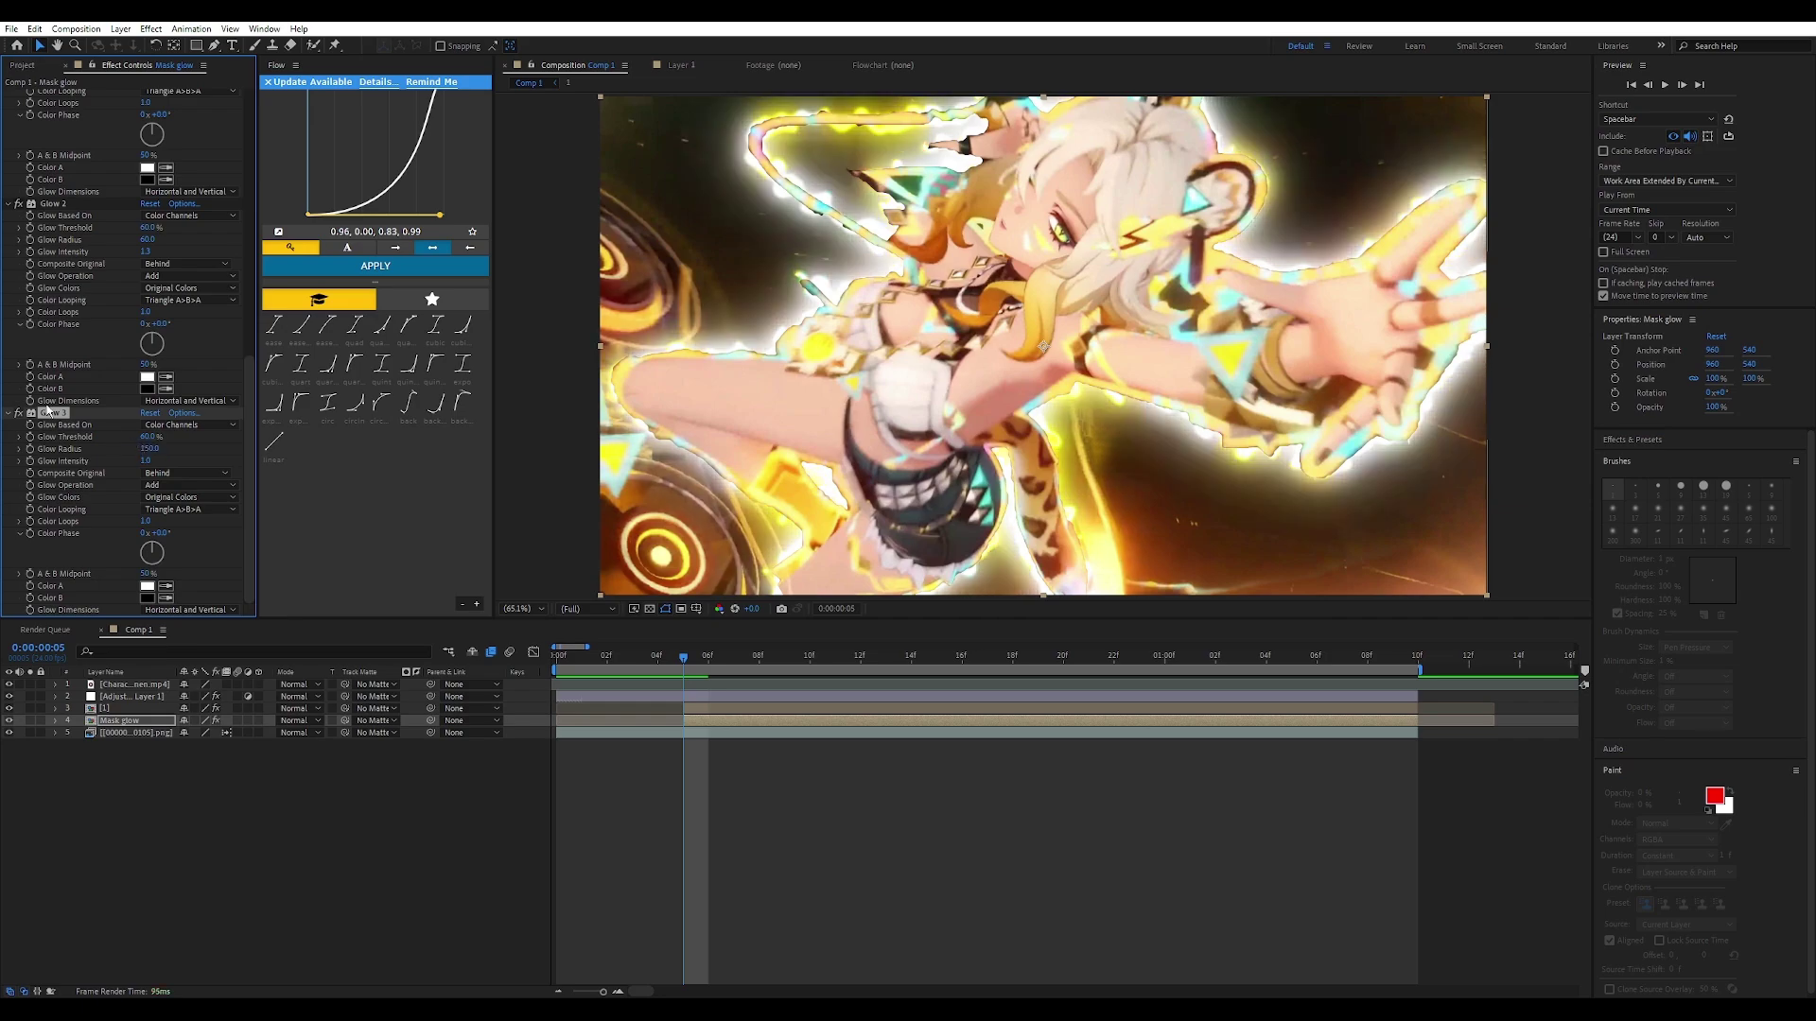
pyautogui.click(148, 462)
pyautogui.write('2')
pyautogui.press('Return')
pyautogui.click(145, 461)
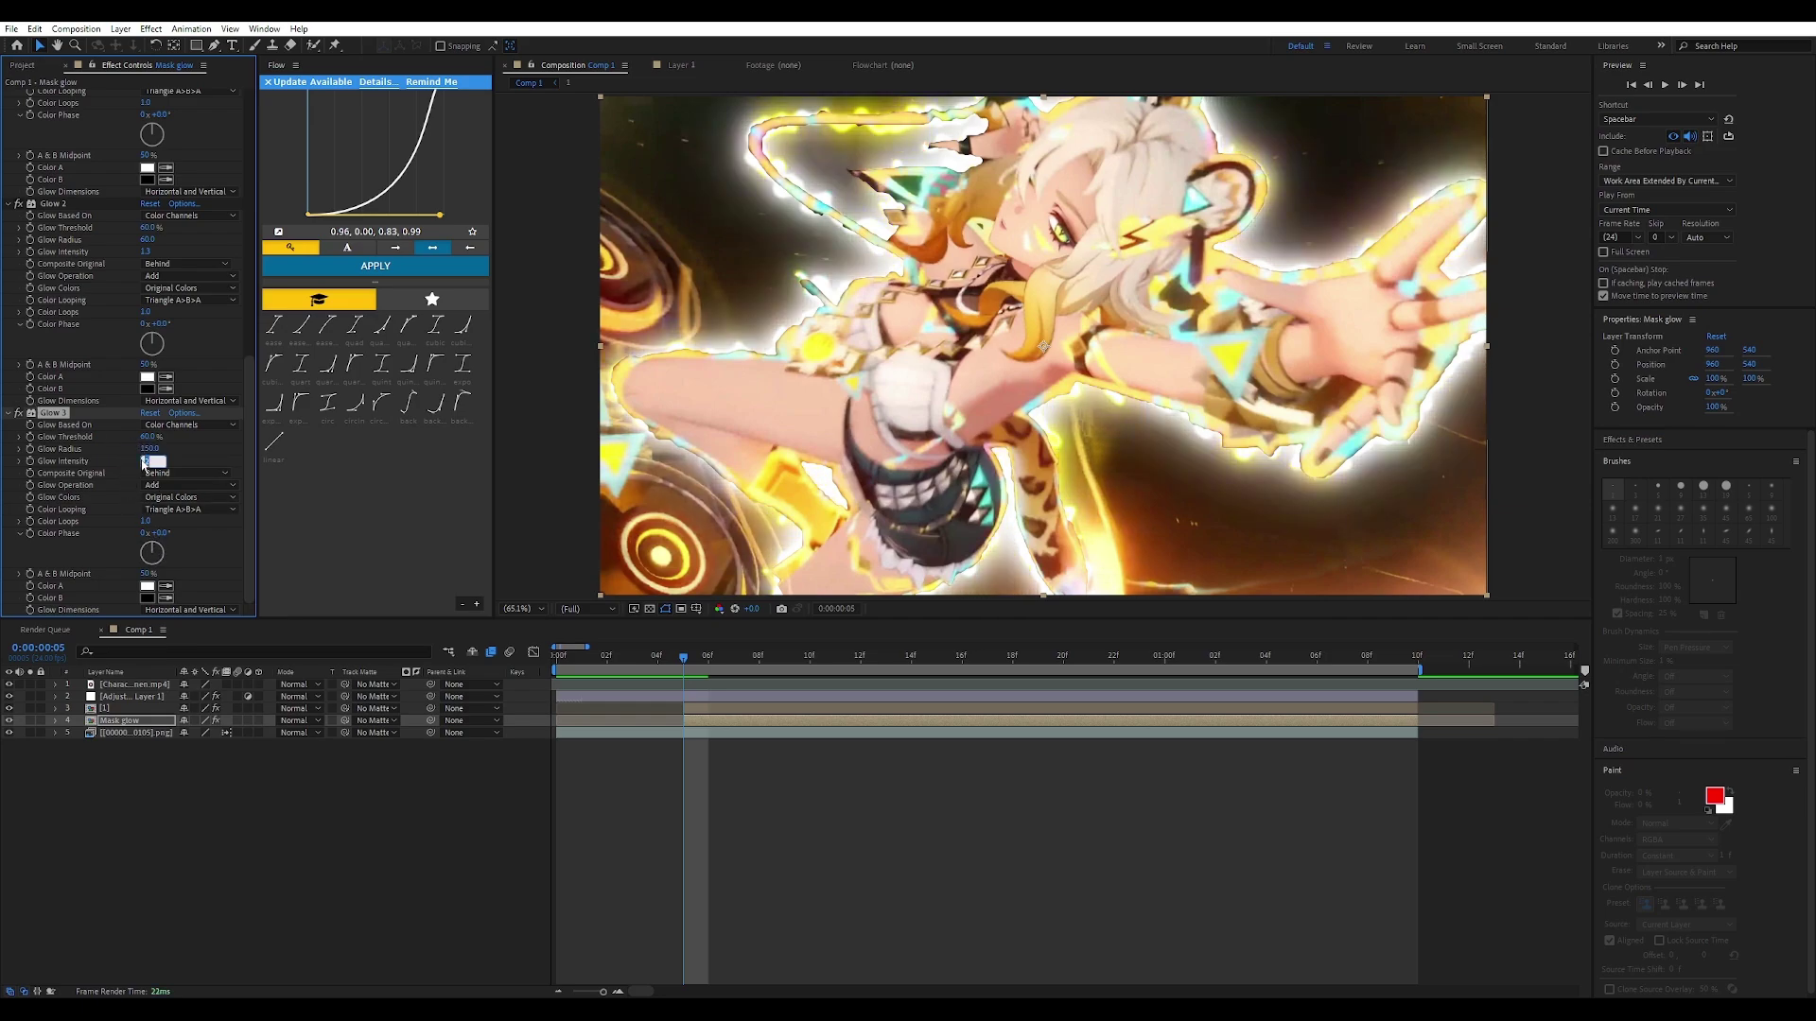
pyautogui.press('Return')
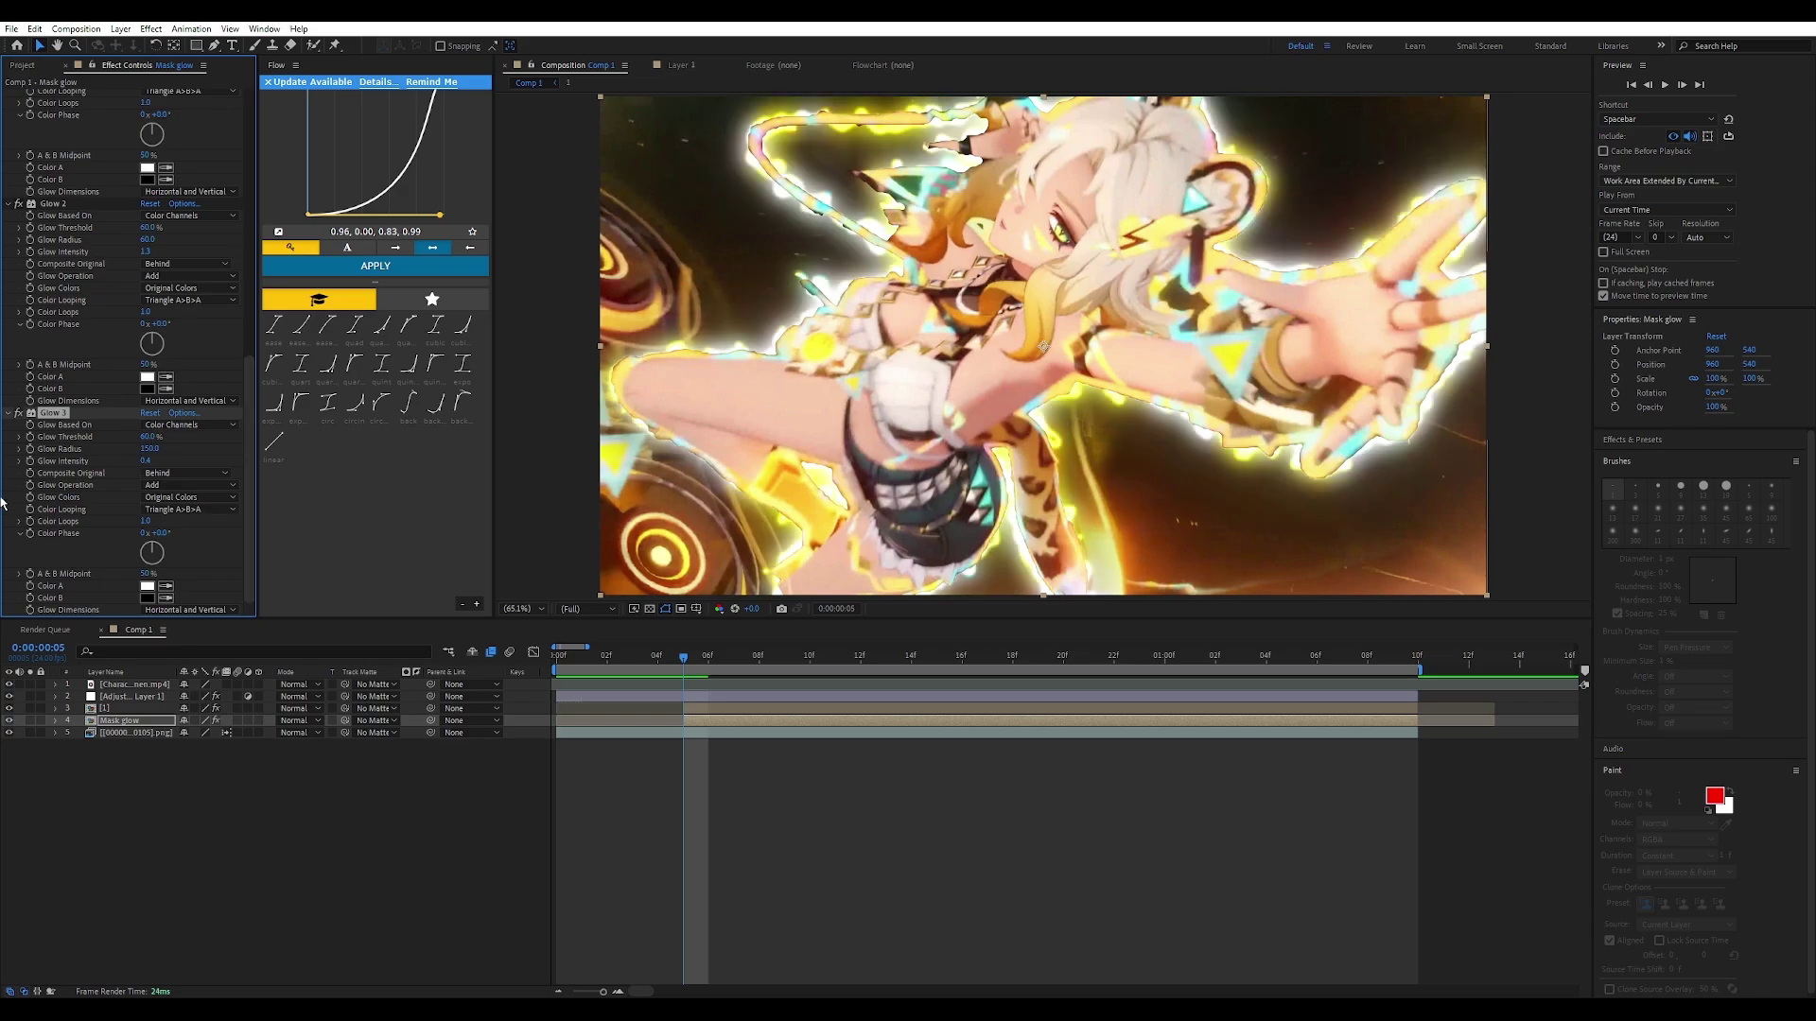
pyautogui.click(6, 413)
pyautogui.click(9, 401)
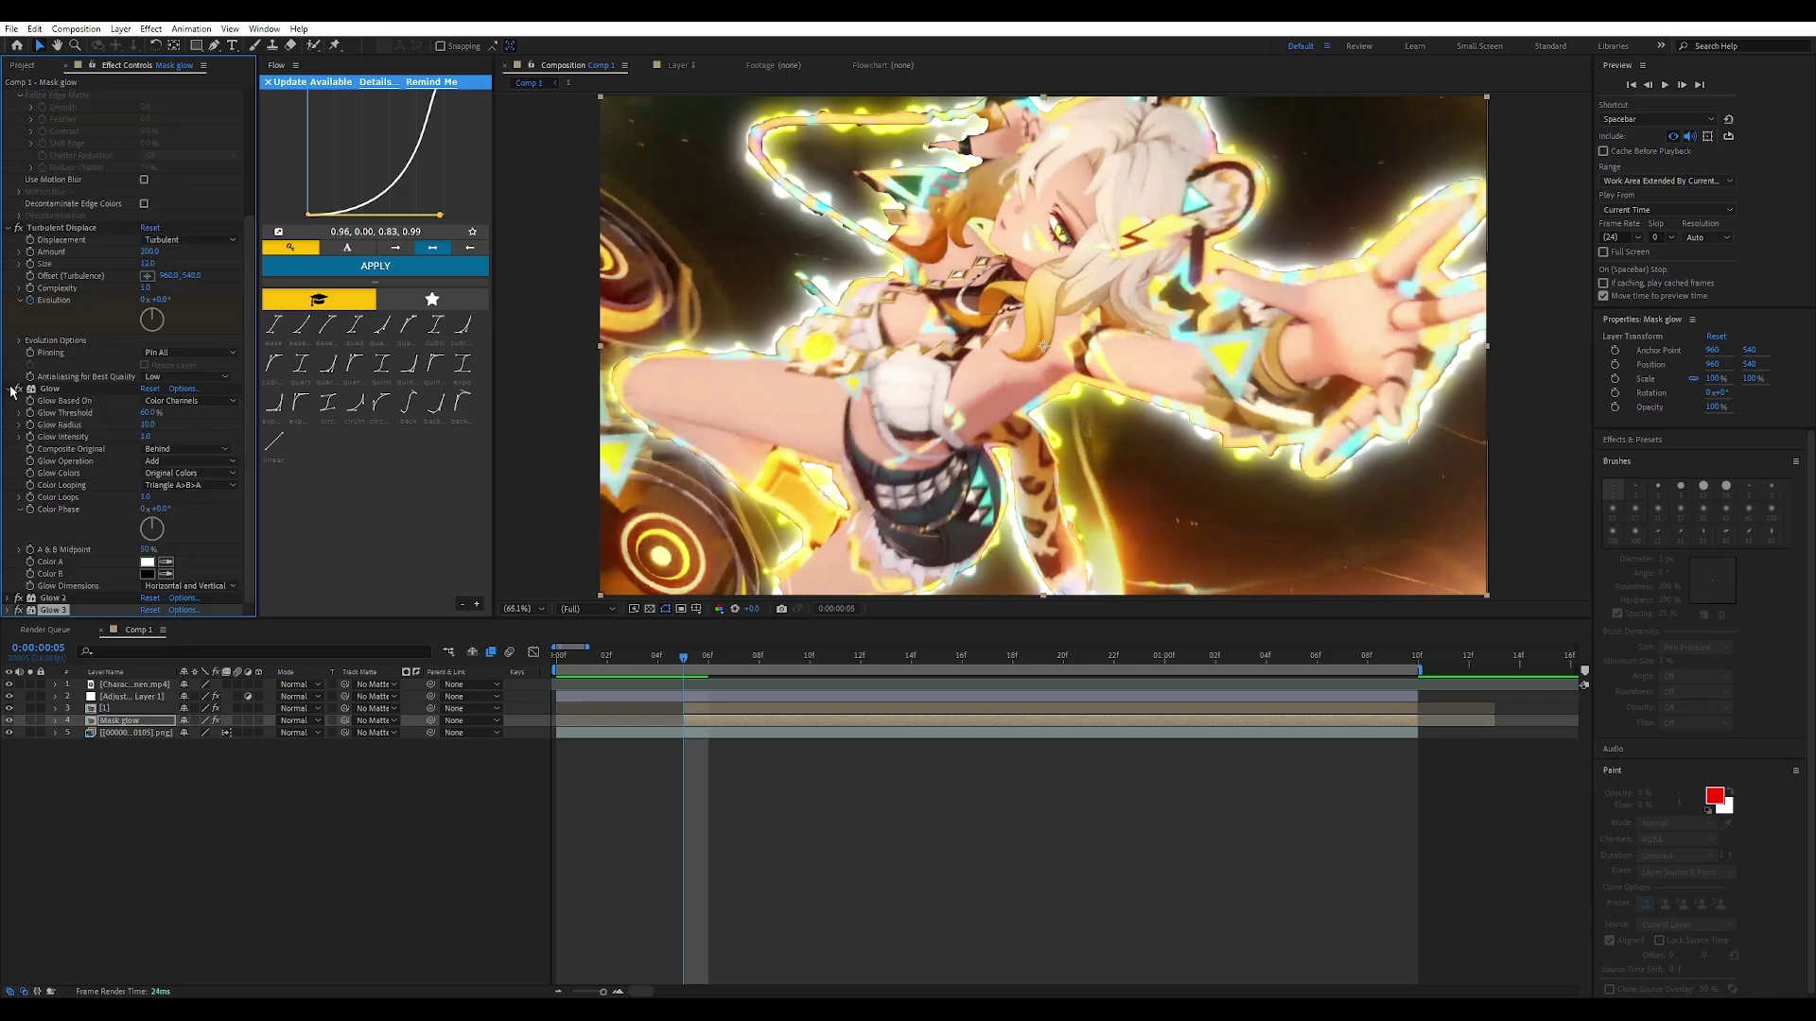
pyautogui.click(10, 389)
# Step: Collapse Turbulent Displace and Roto Brush settings, then start the work area at frame 5
pyautogui.click(7, 397)
pyautogui.click(7, 95)
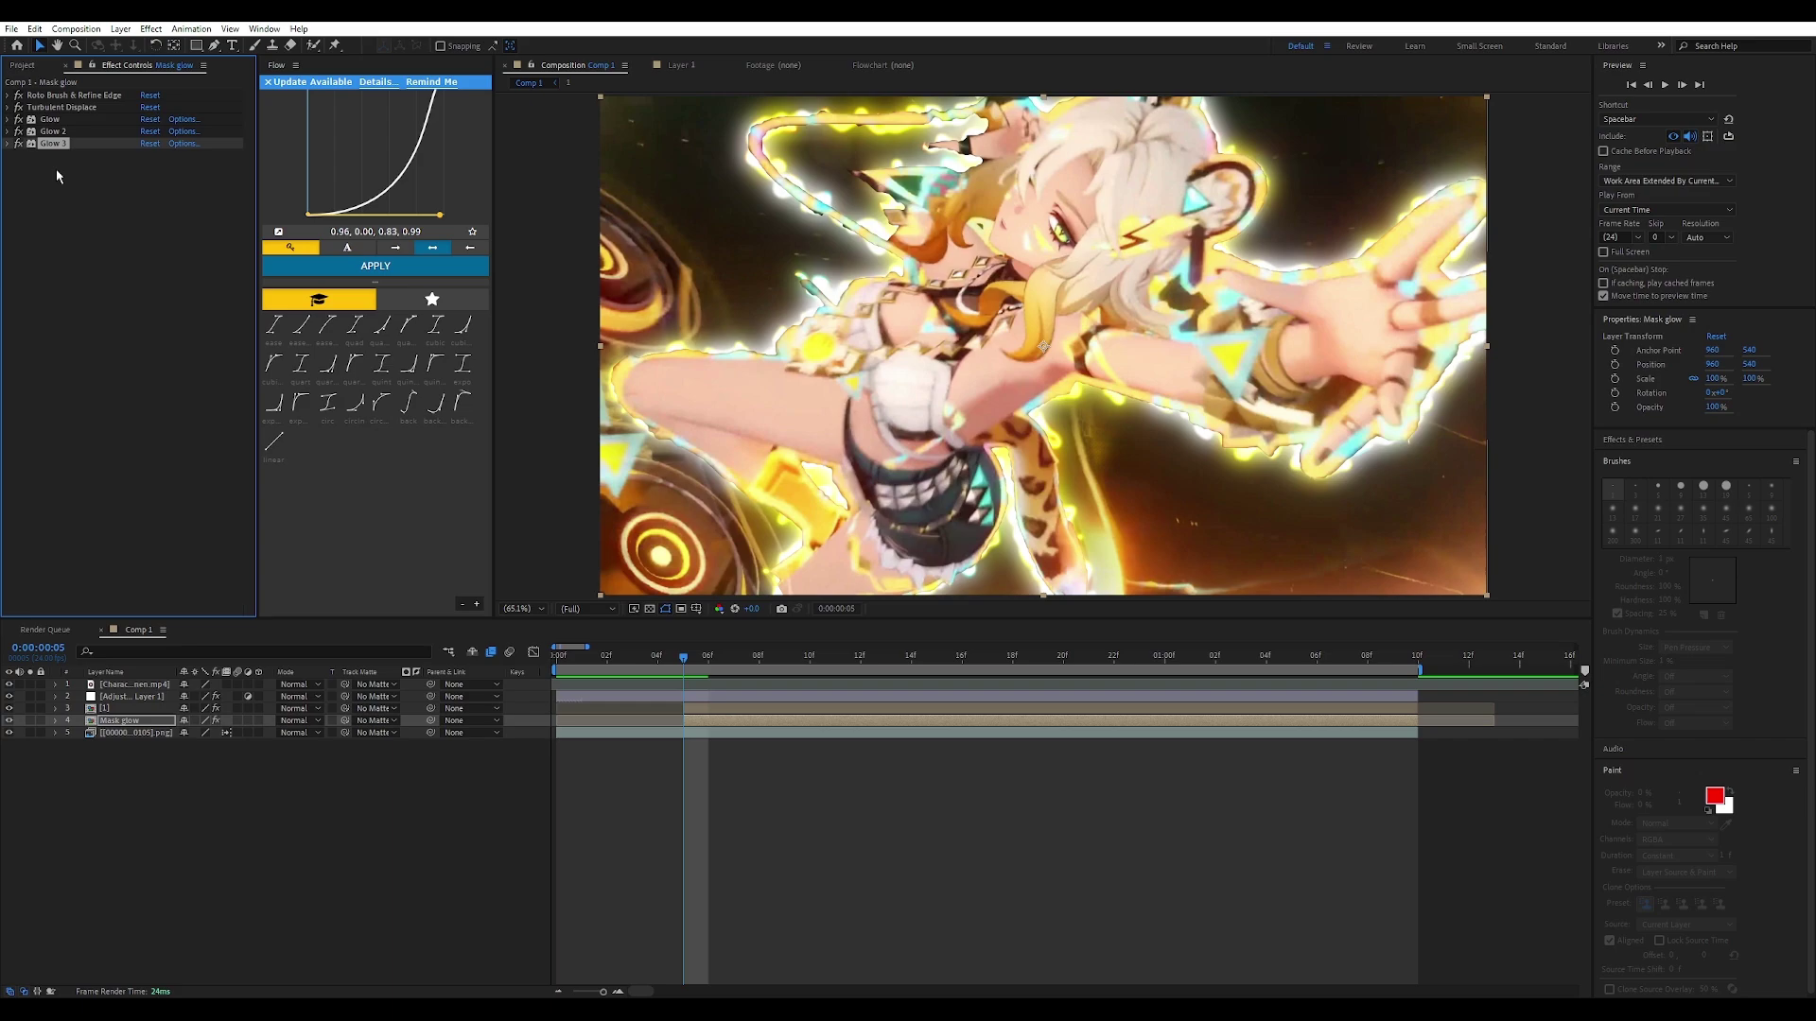
pyautogui.moveTo(718, 654); pyautogui.dragTo(1015, 656)
pyautogui.press('b')
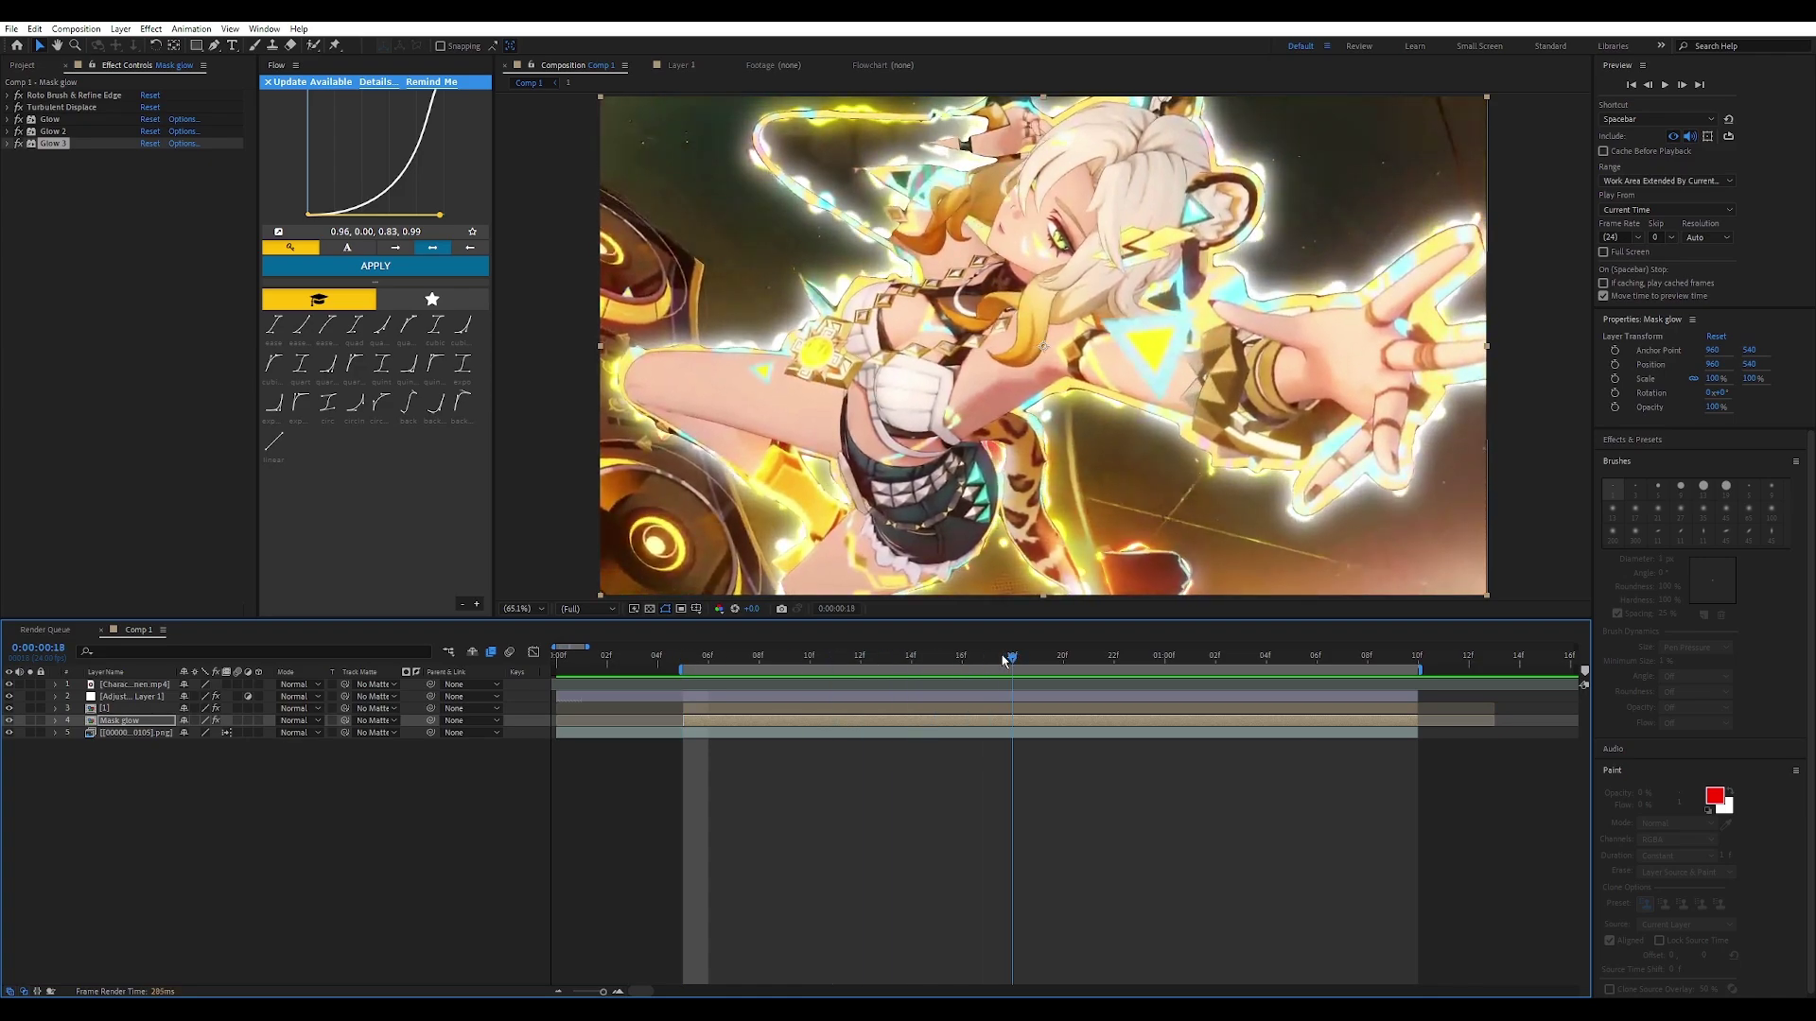
# Step: Scrub through frames 10, 11 and 13 to review the glowing distorted outline
pyautogui.moveTo(1005, 659); pyautogui.dragTo(796, 668)
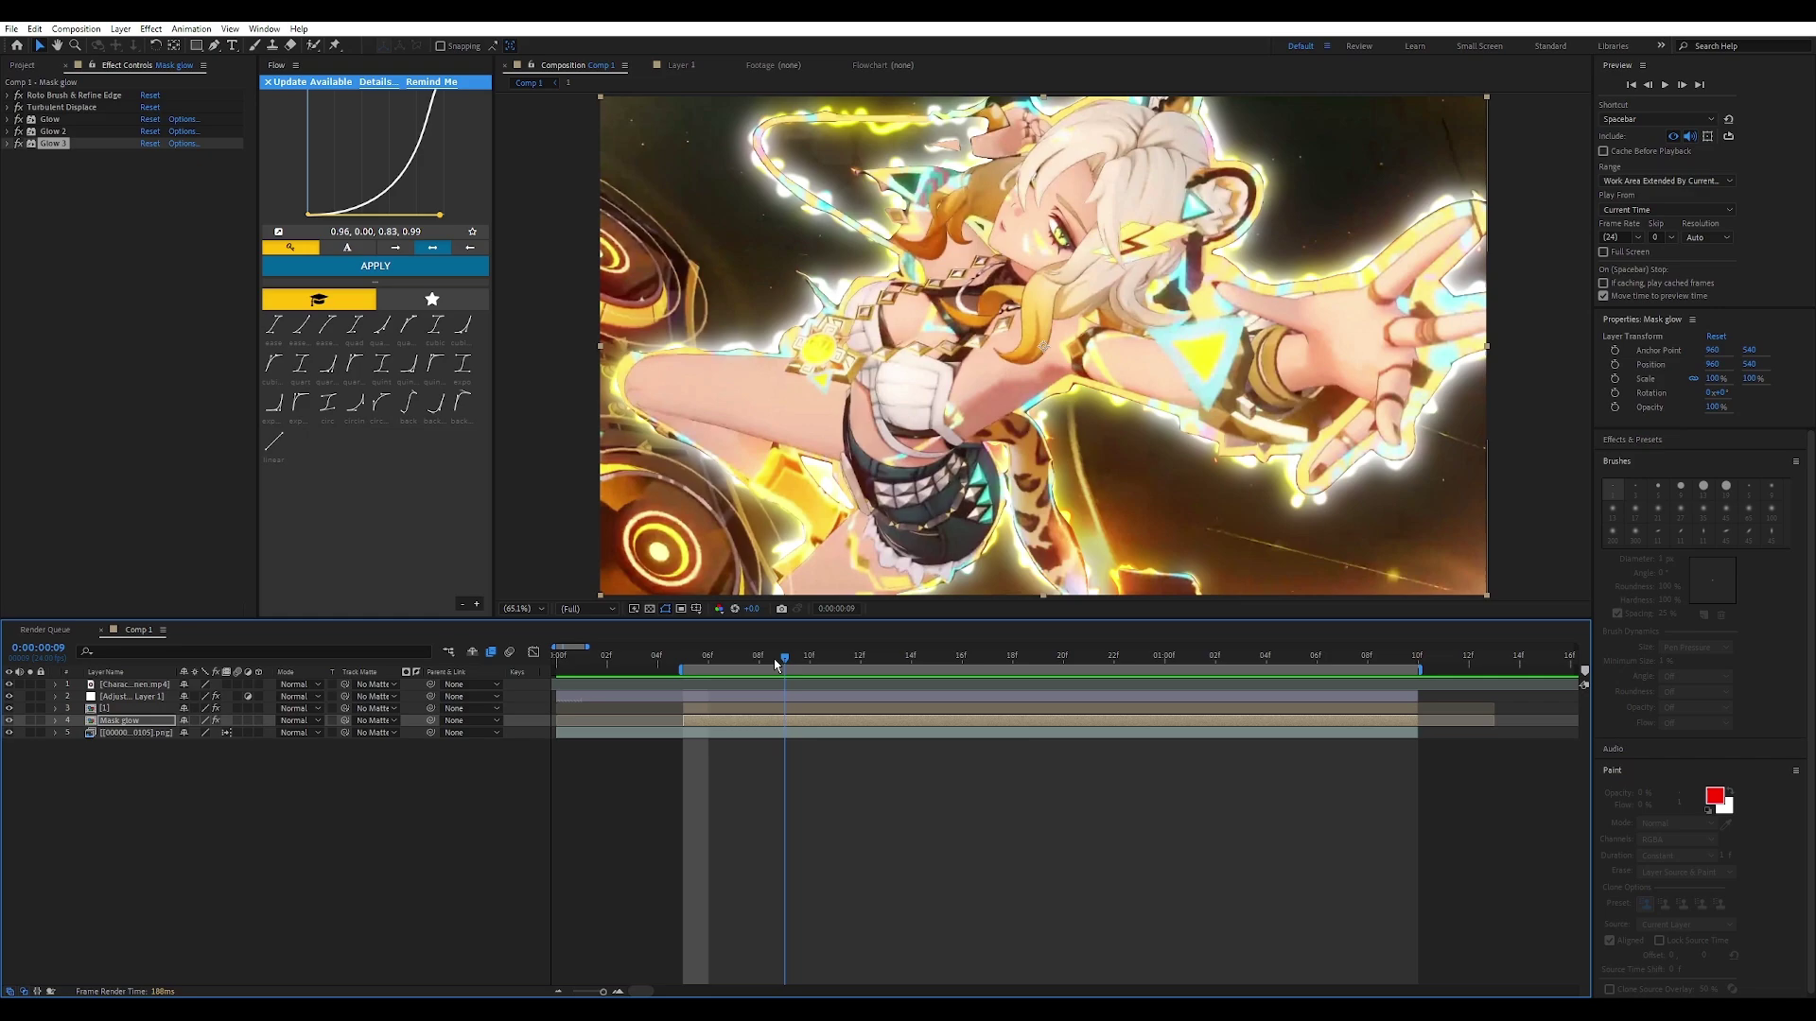
pyautogui.moveTo(793, 668); pyautogui.dragTo(827, 665)
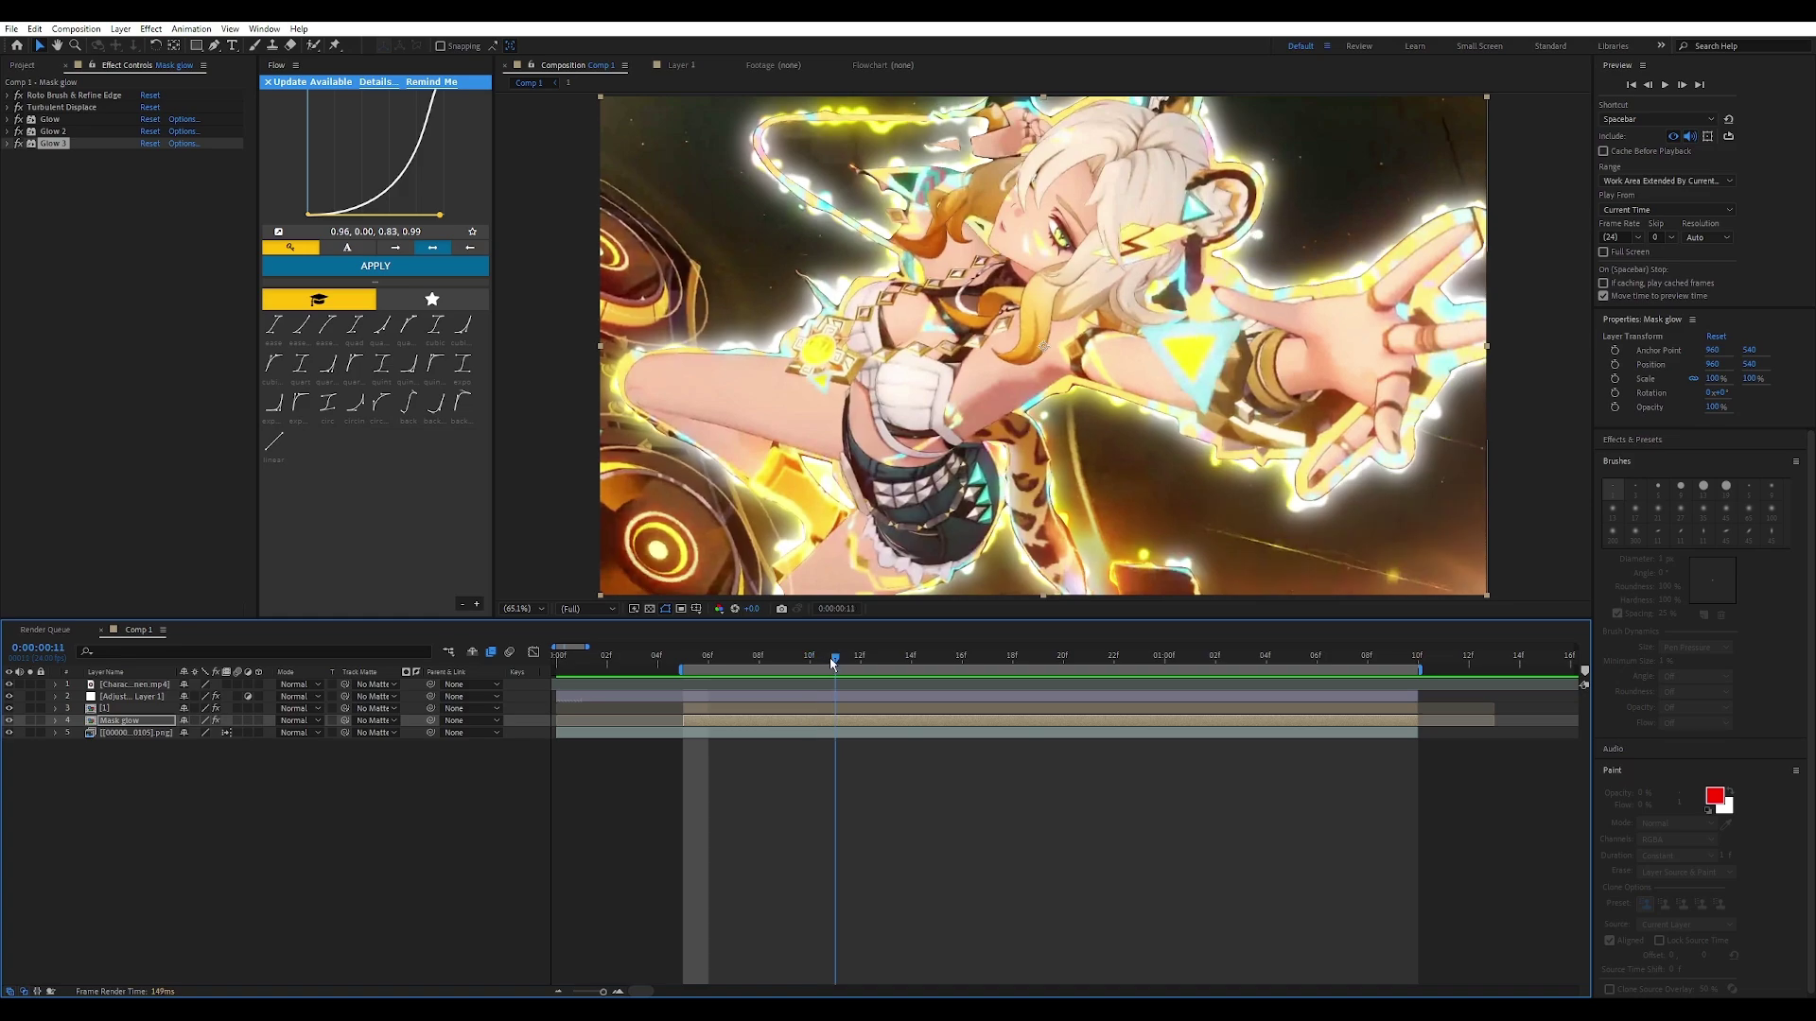
pyautogui.moveTo(843, 662); pyautogui.dragTo(1057, 659)
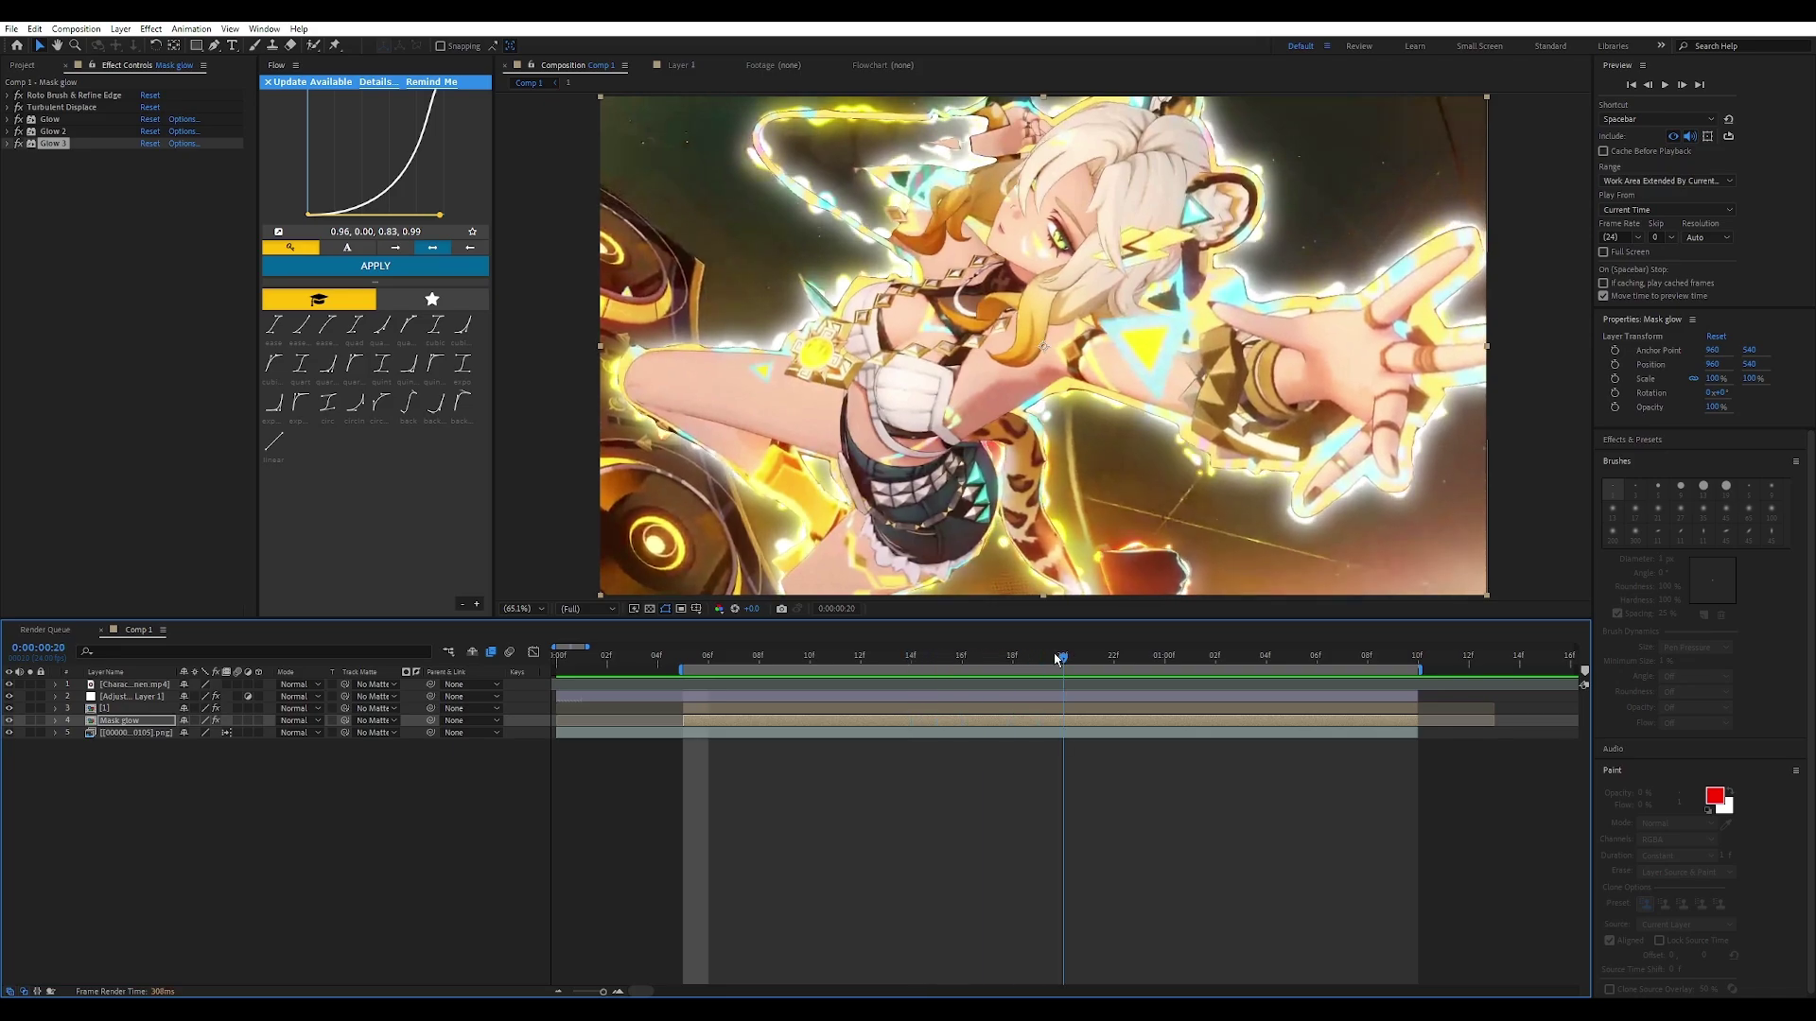